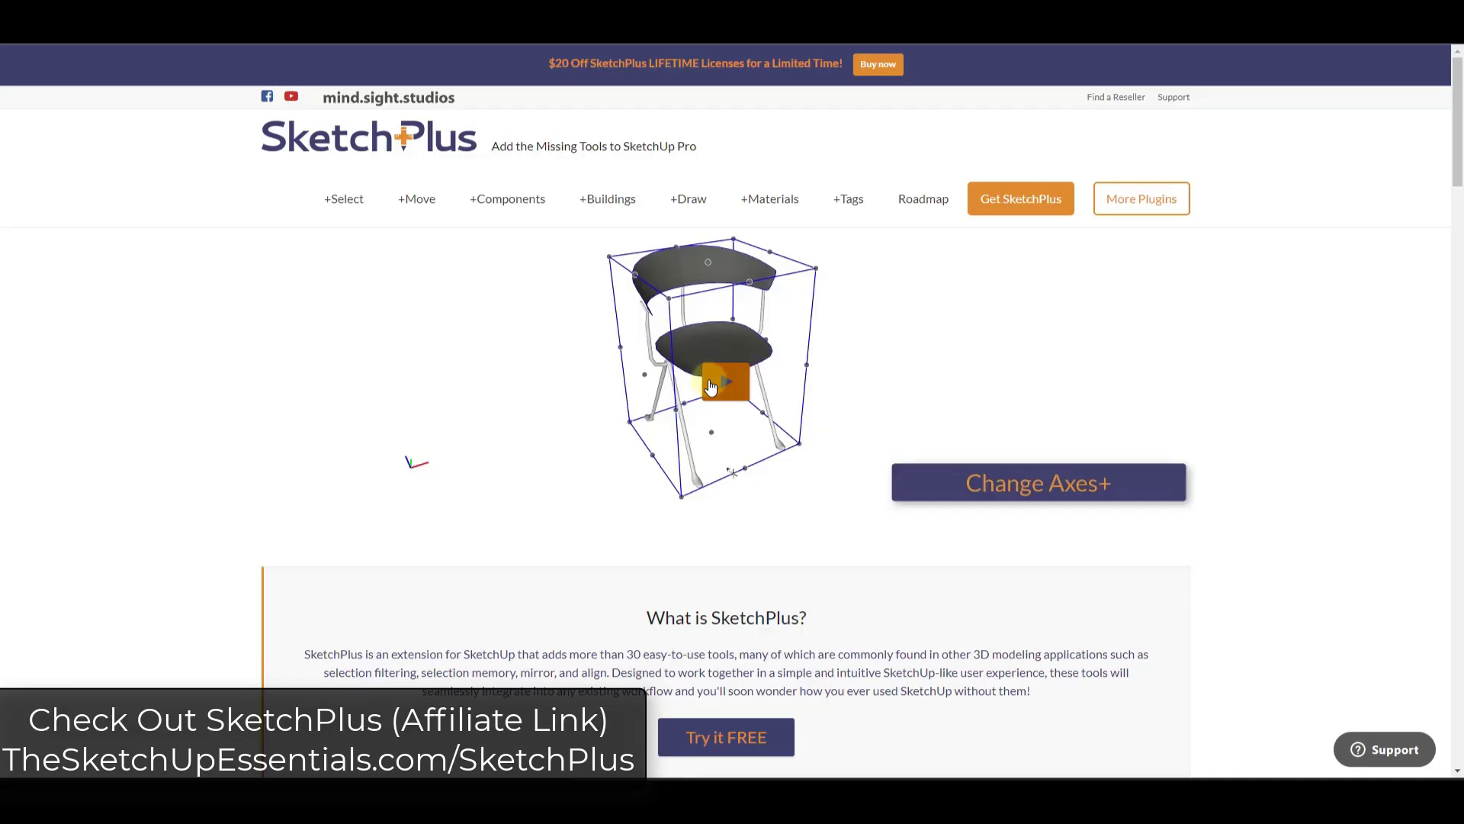
# Scroll the SketchPlus feature page past +Draw, +Materials and +Tags to the +Tags section
pyautogui.scroll(-7, 640, 418)
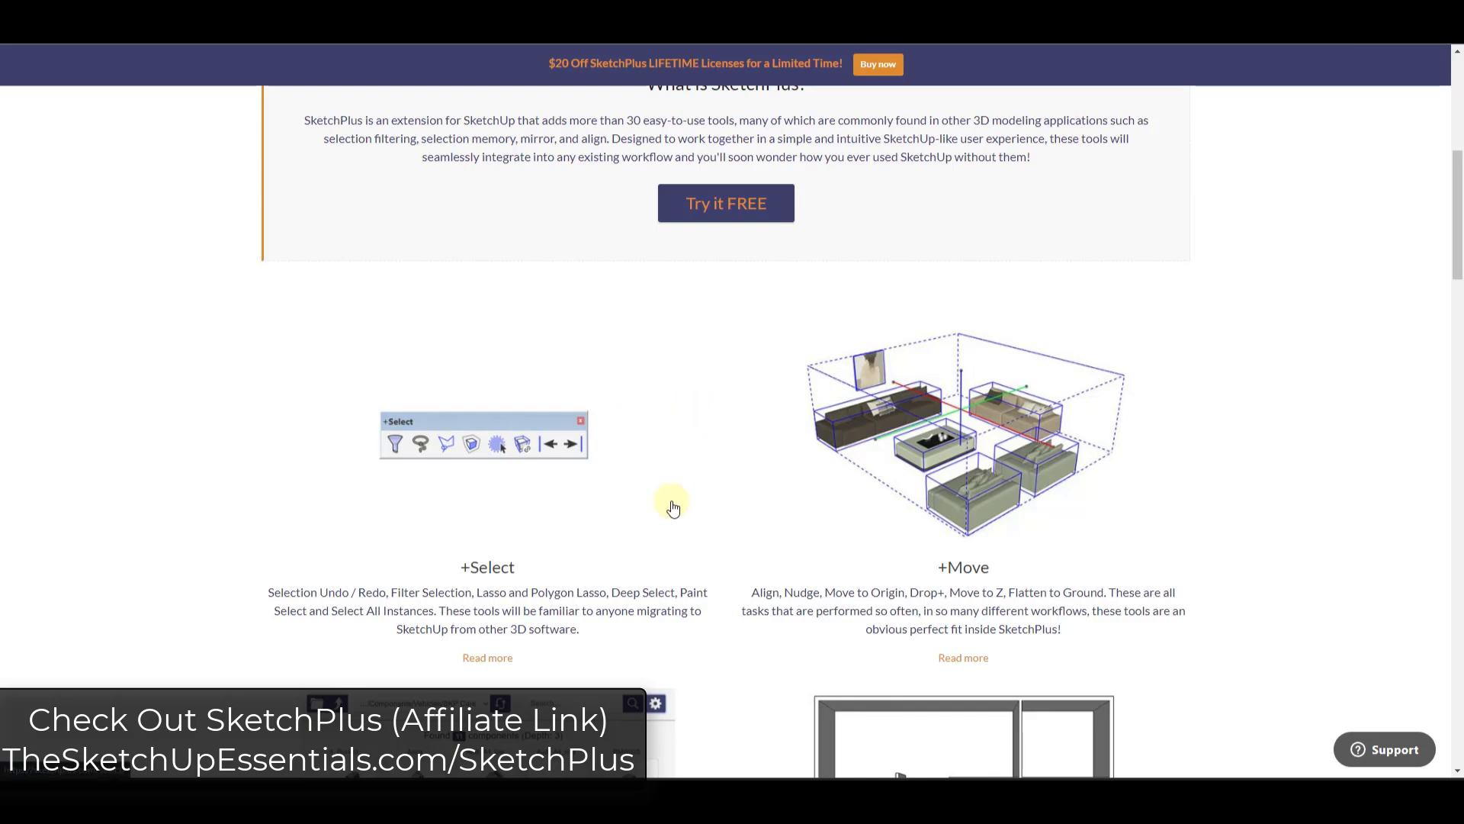
pyautogui.scroll(-9, 690, 507)
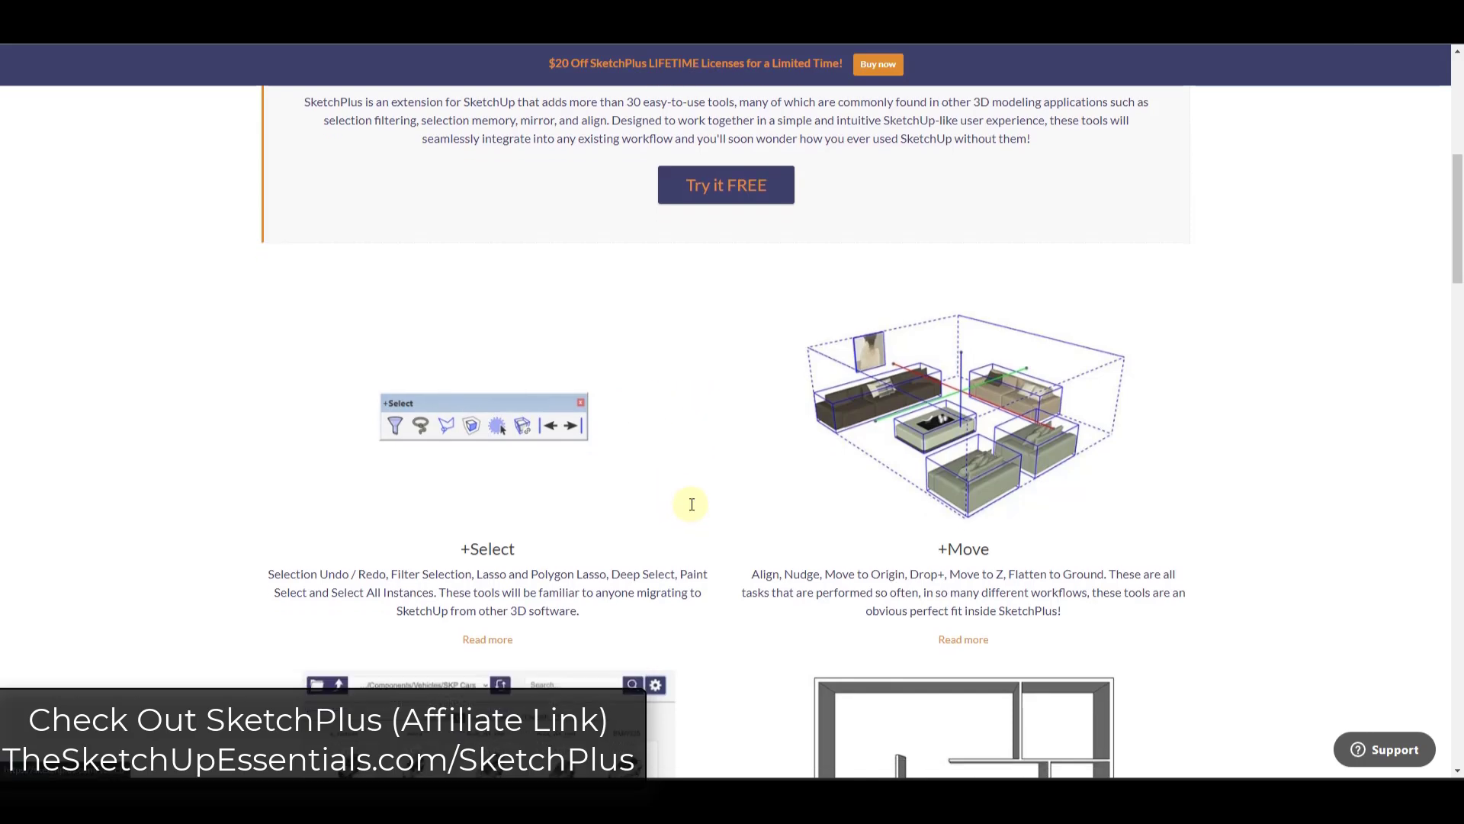
pyautogui.scroll(-3, 698, 496)
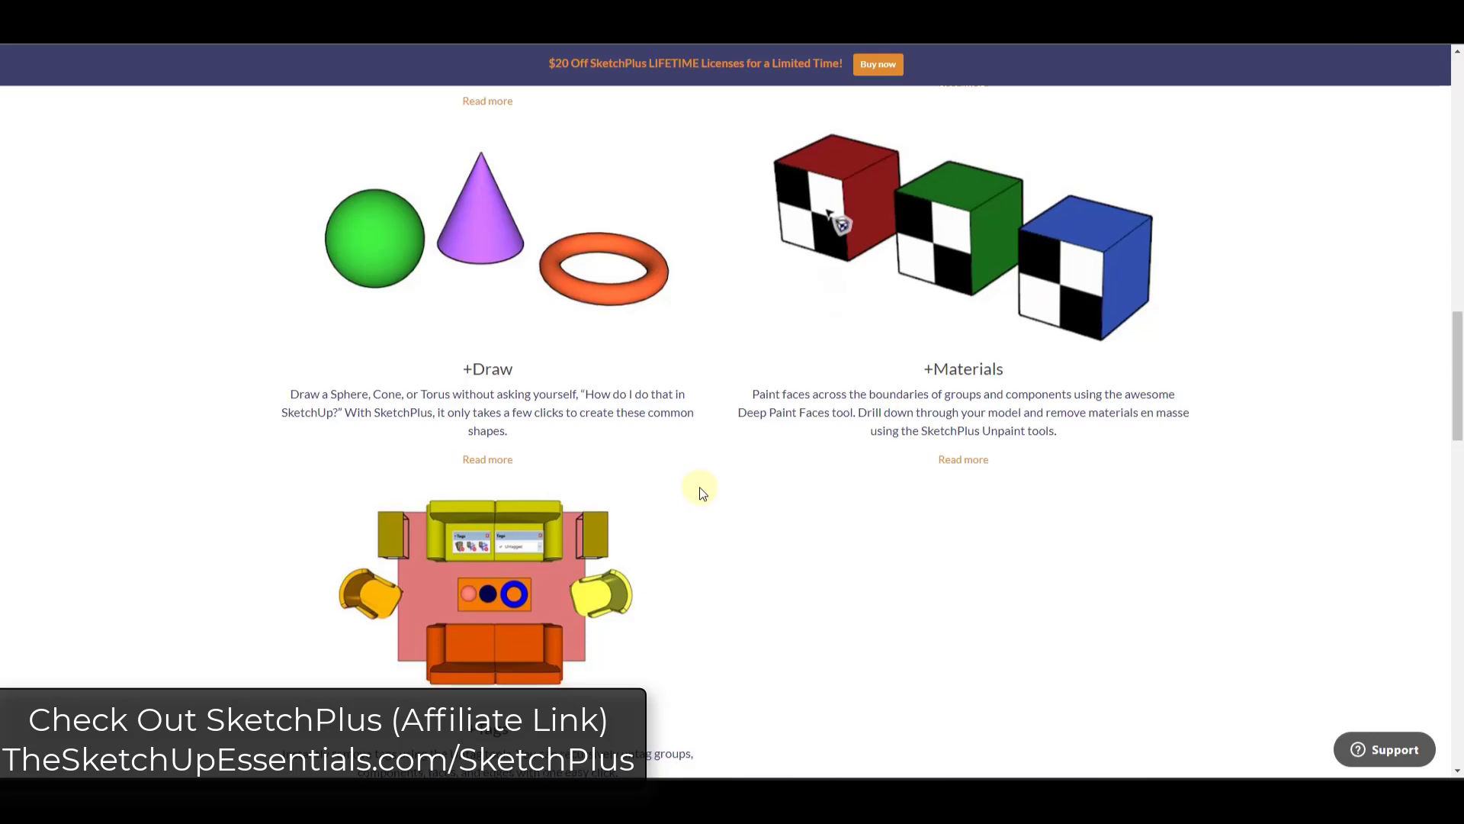
pyautogui.scroll(-6, 699, 491)
pyautogui.scroll(5, 714, 385)
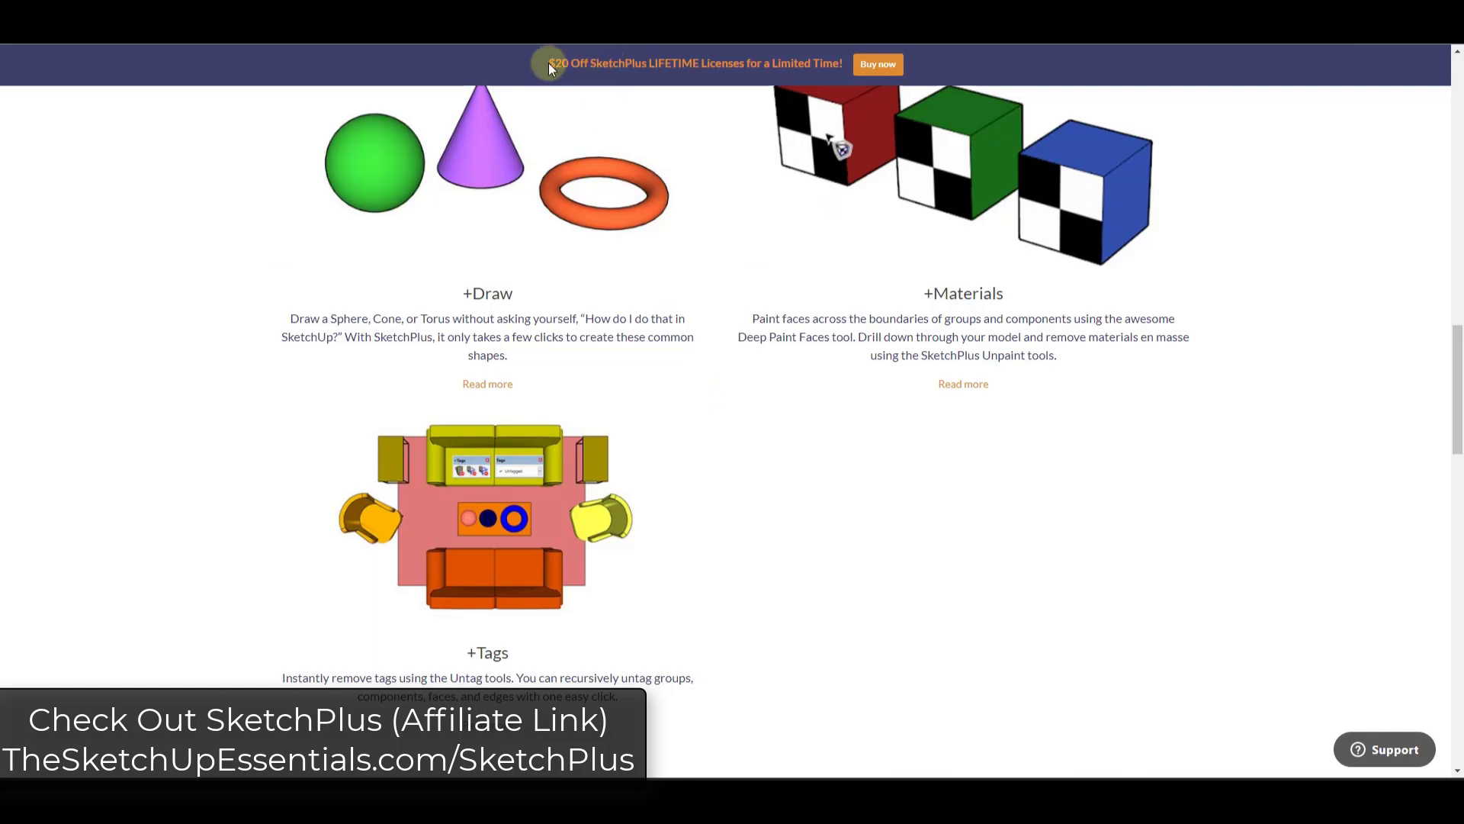
pyautogui.scroll(-9, 755, 175)
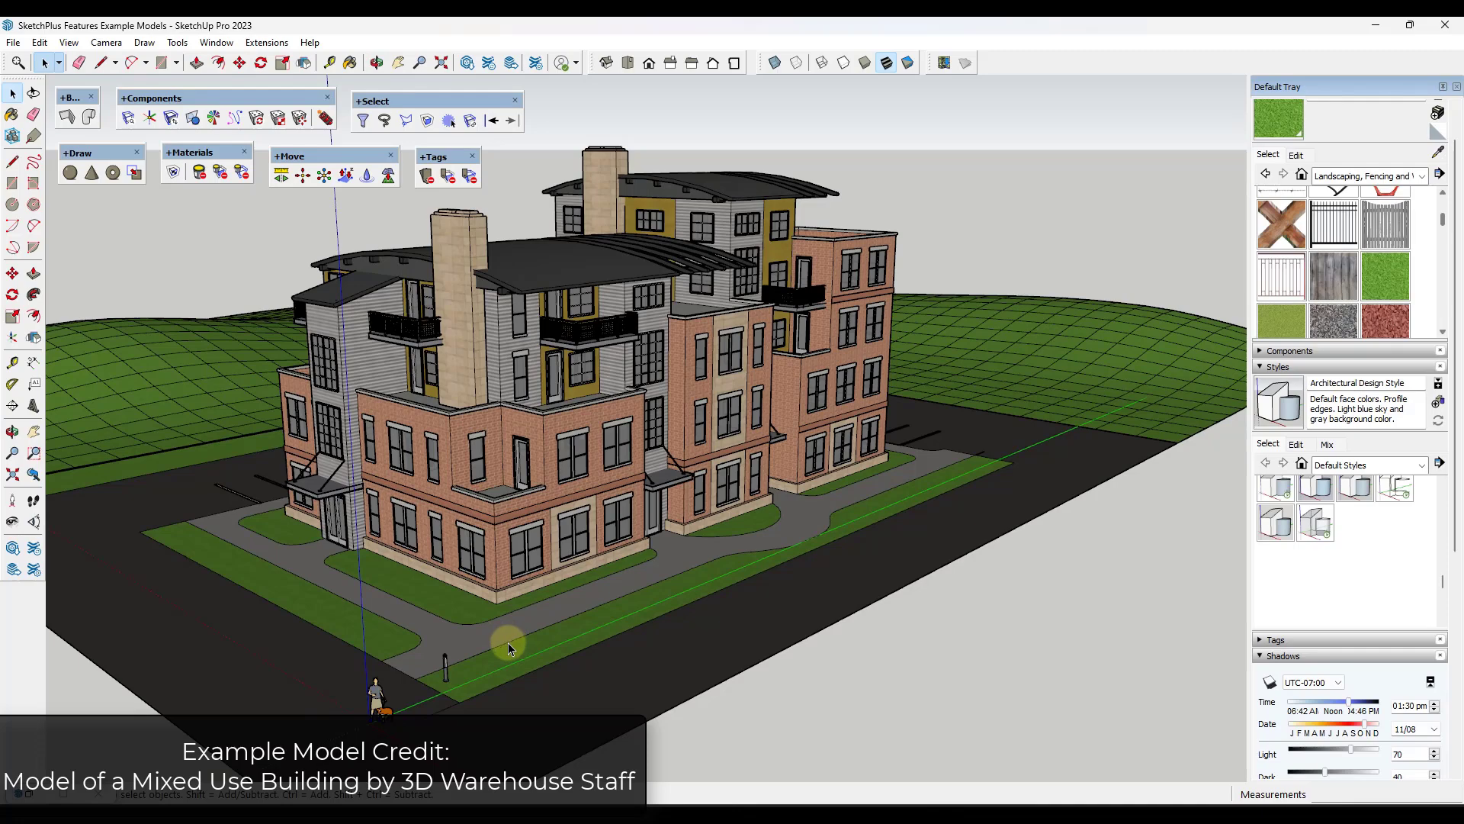
# Select the mixed-use building's outer group and enter it for editing
pyautogui.click(508, 643)
pyautogui.doubleClick(510, 646)
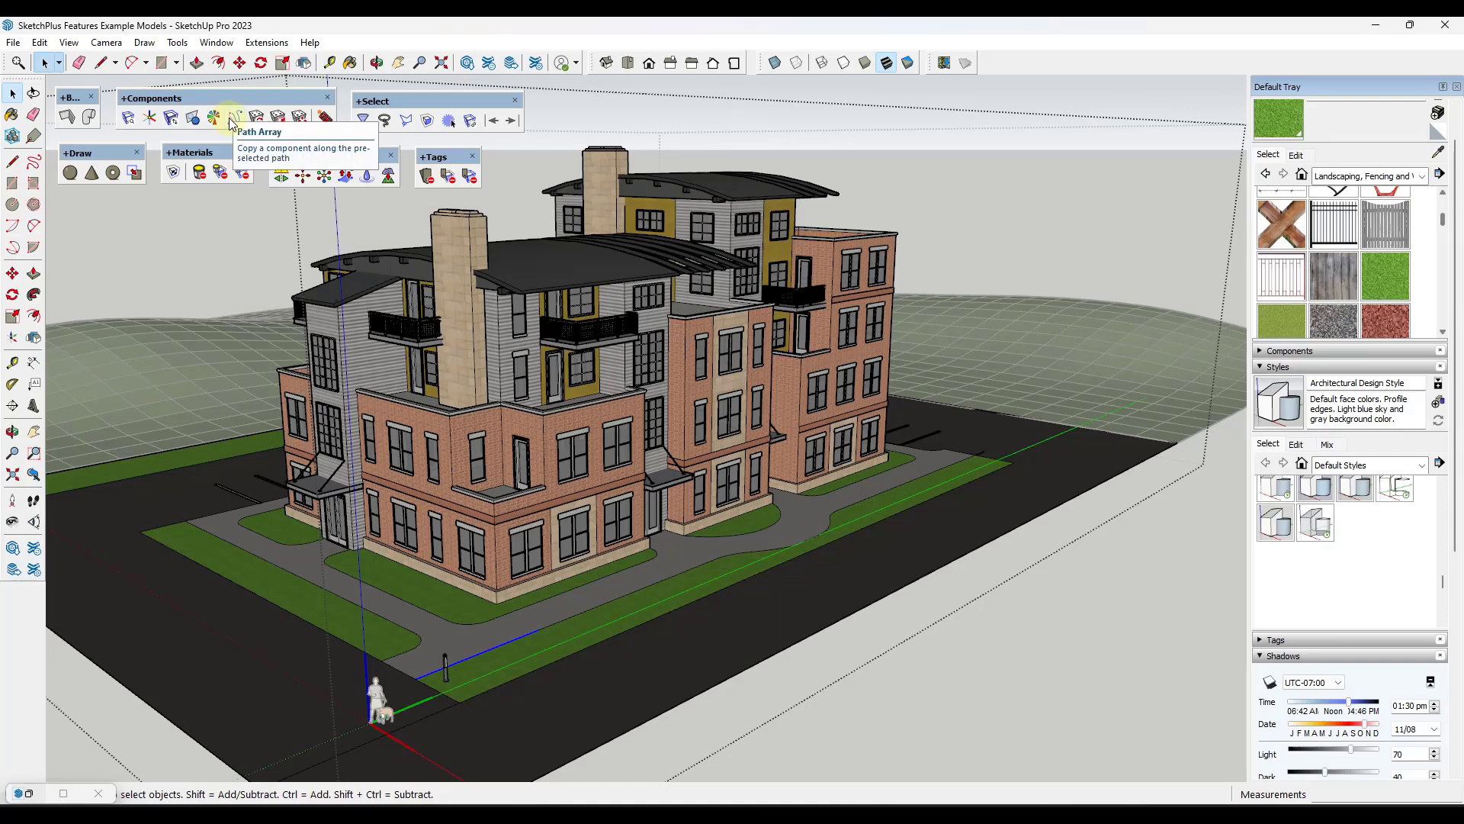
pyautogui.scroll(5, 638, 491)
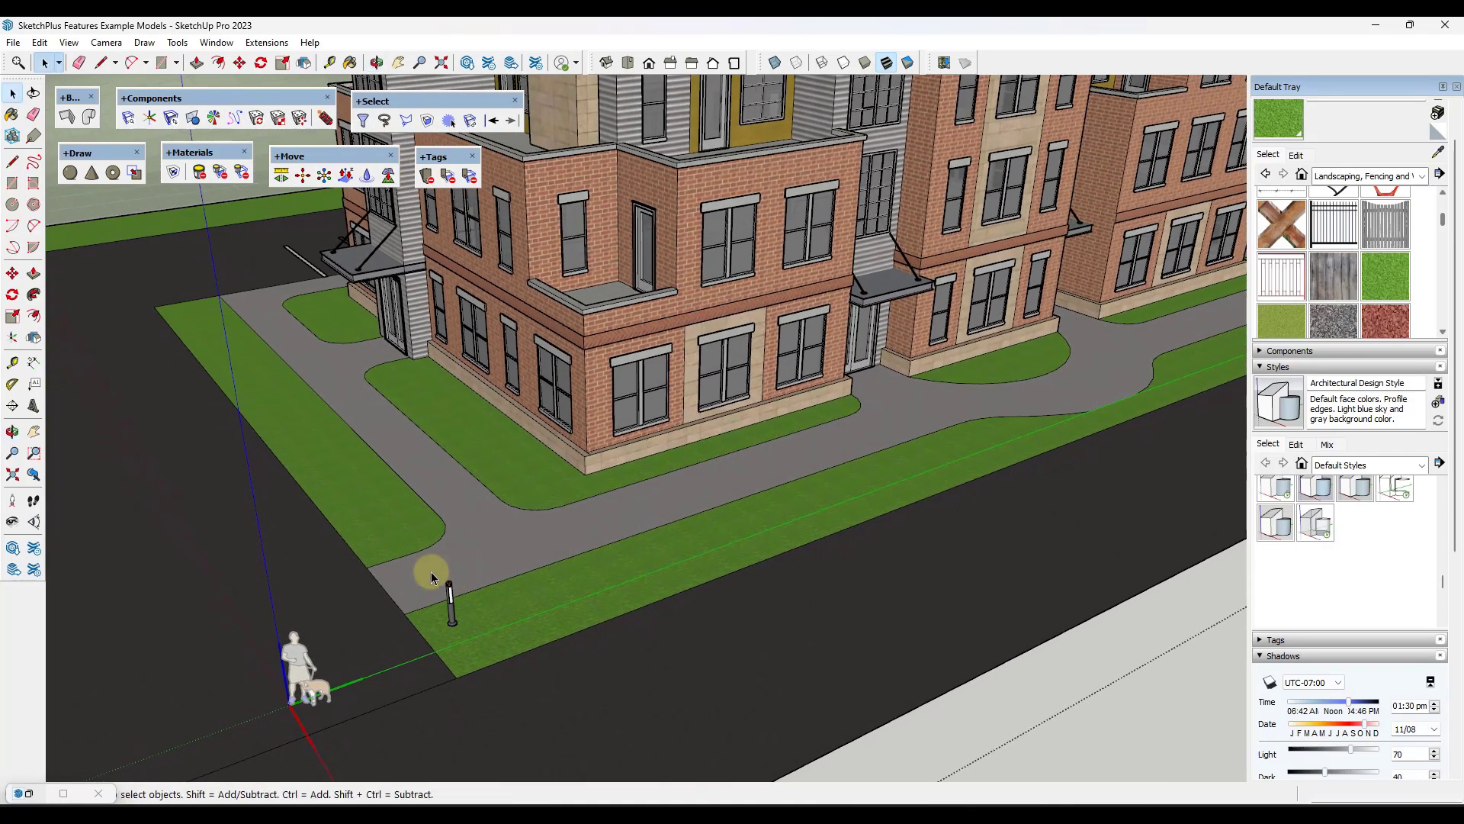
pyautogui.scroll(-2, 432, 571)
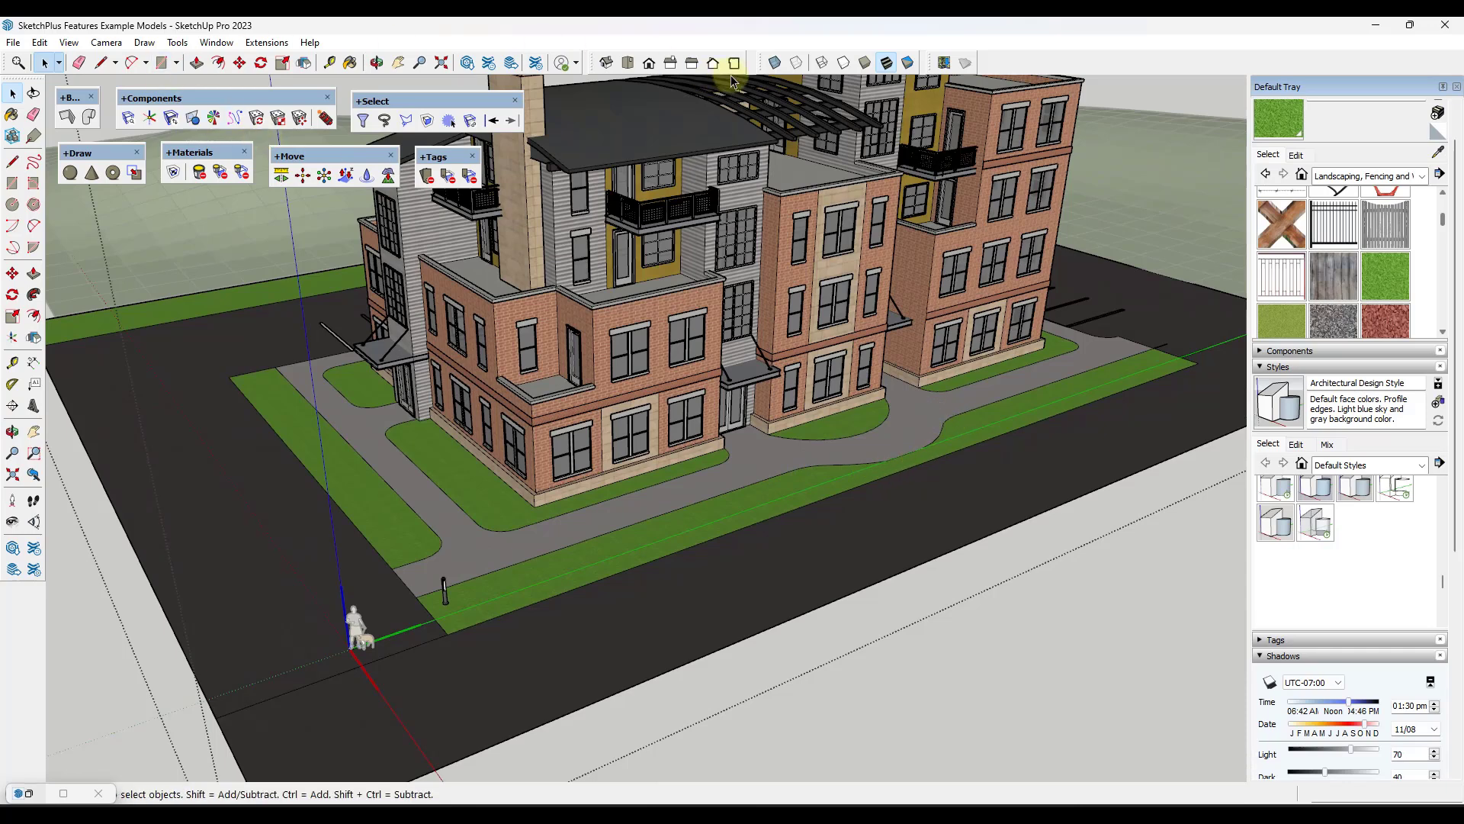
# From Top view, weld the edge segments along the green strip into one curve
pyautogui.click(629, 64)
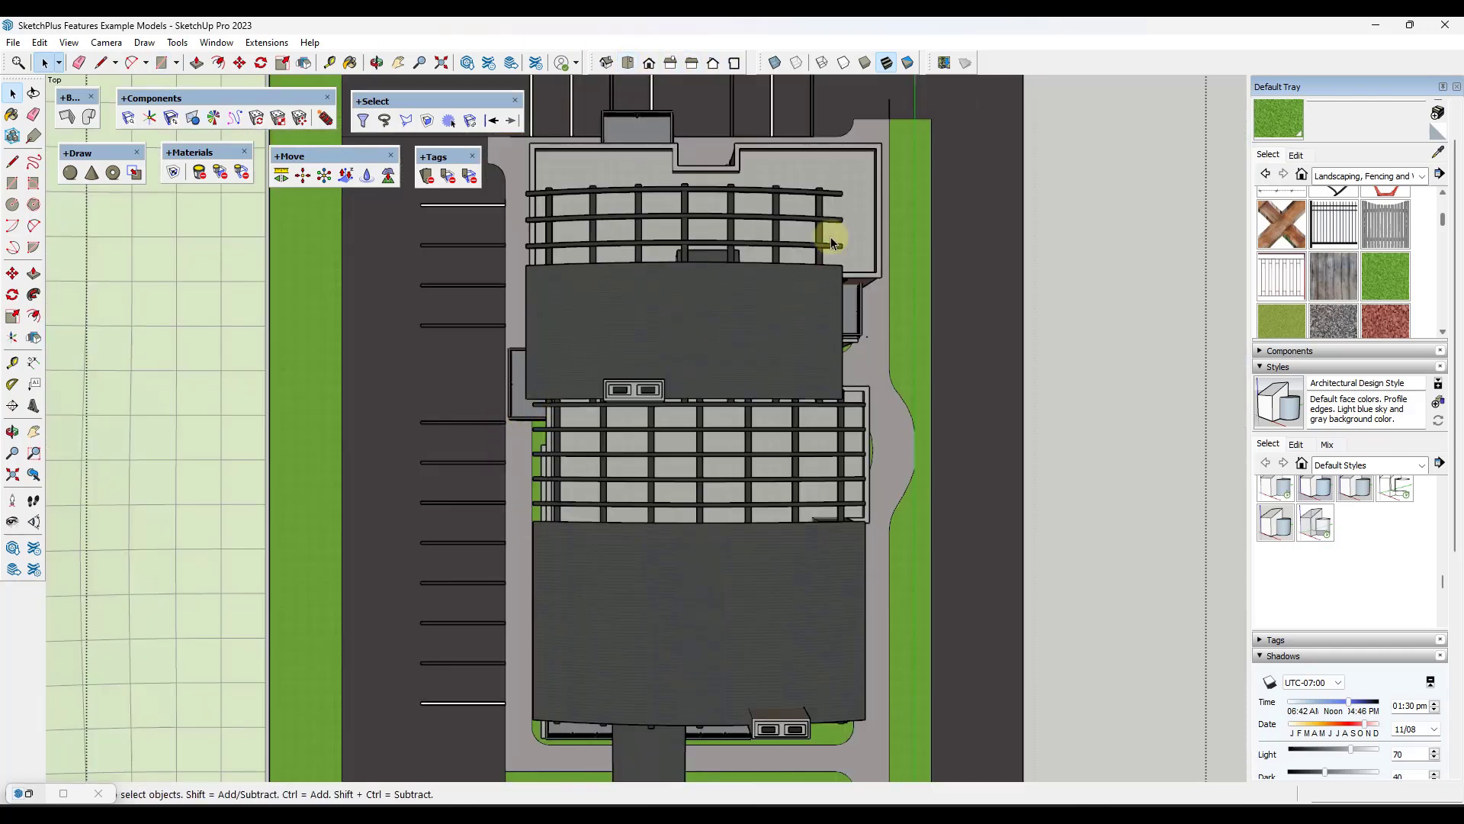
pyautogui.scroll(-1, 885, 117)
pyautogui.moveTo(885, 111); pyautogui.dragTo(918, 517)
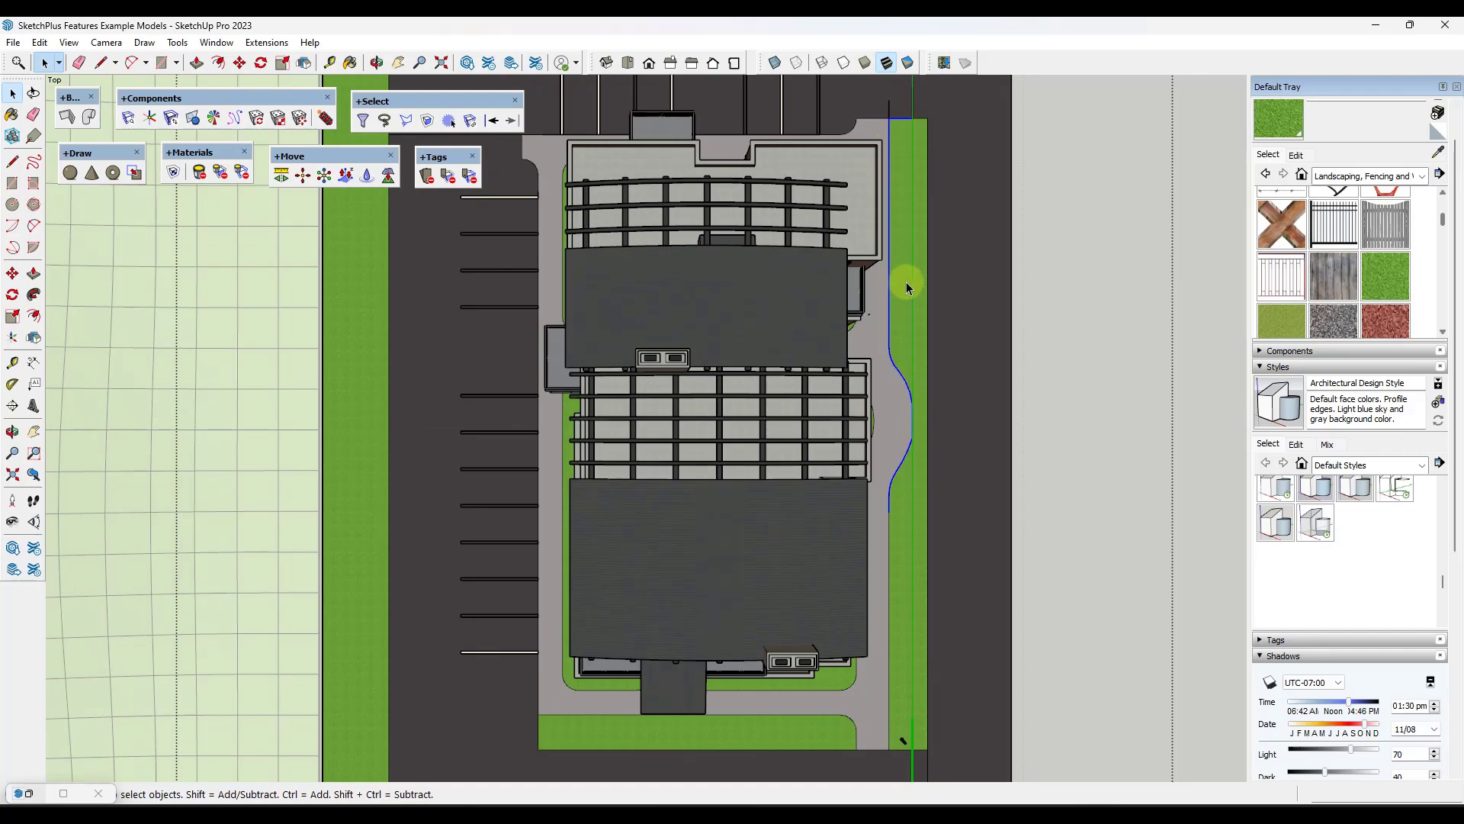
pyautogui.scroll(1, 899, 402)
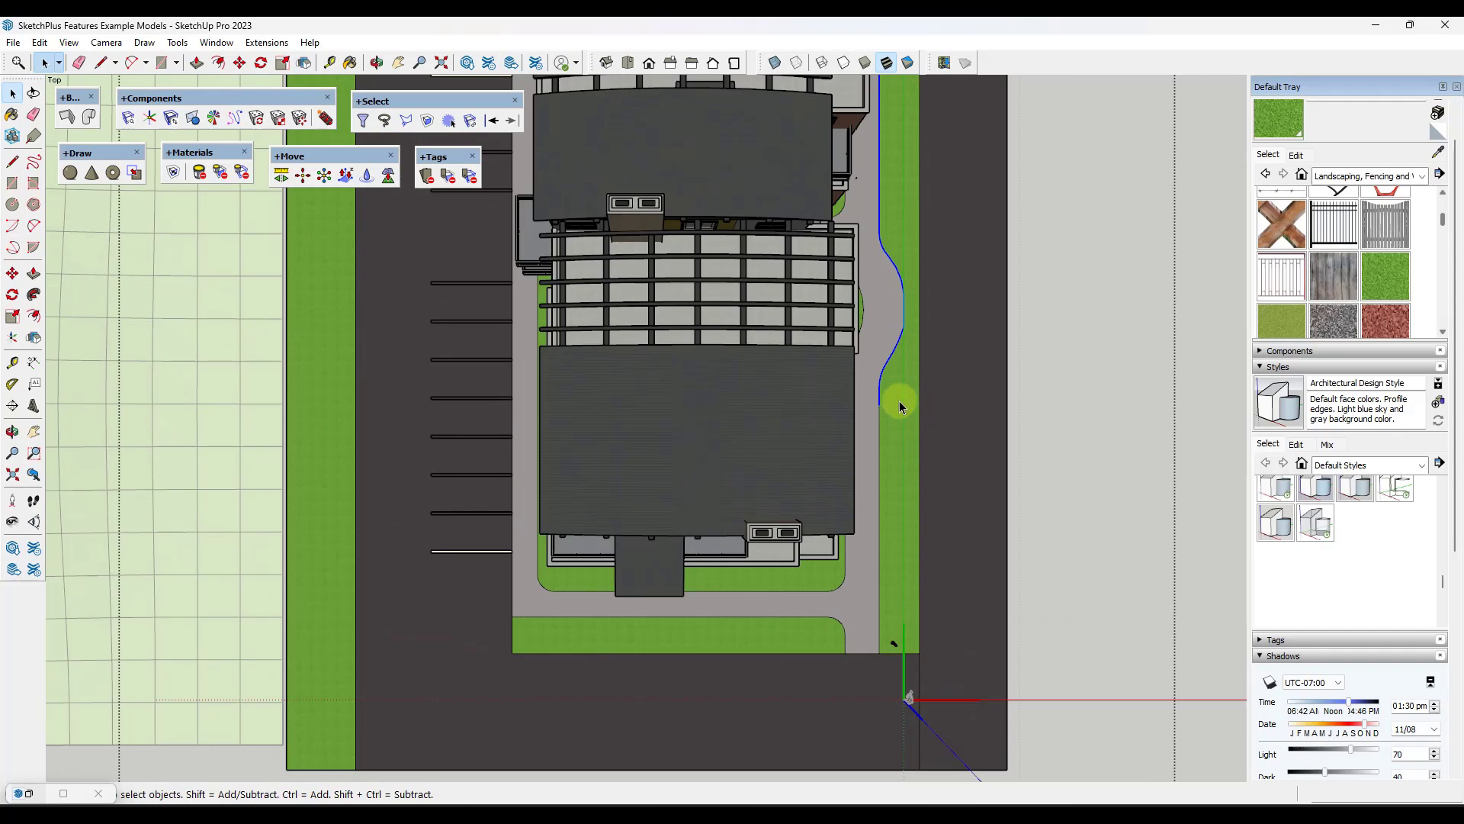
pyautogui.moveTo(874, 399); pyautogui.dragTo(886, 671)
pyautogui.scroll(2, 889, 358)
pyautogui.rightClick(892, 357)
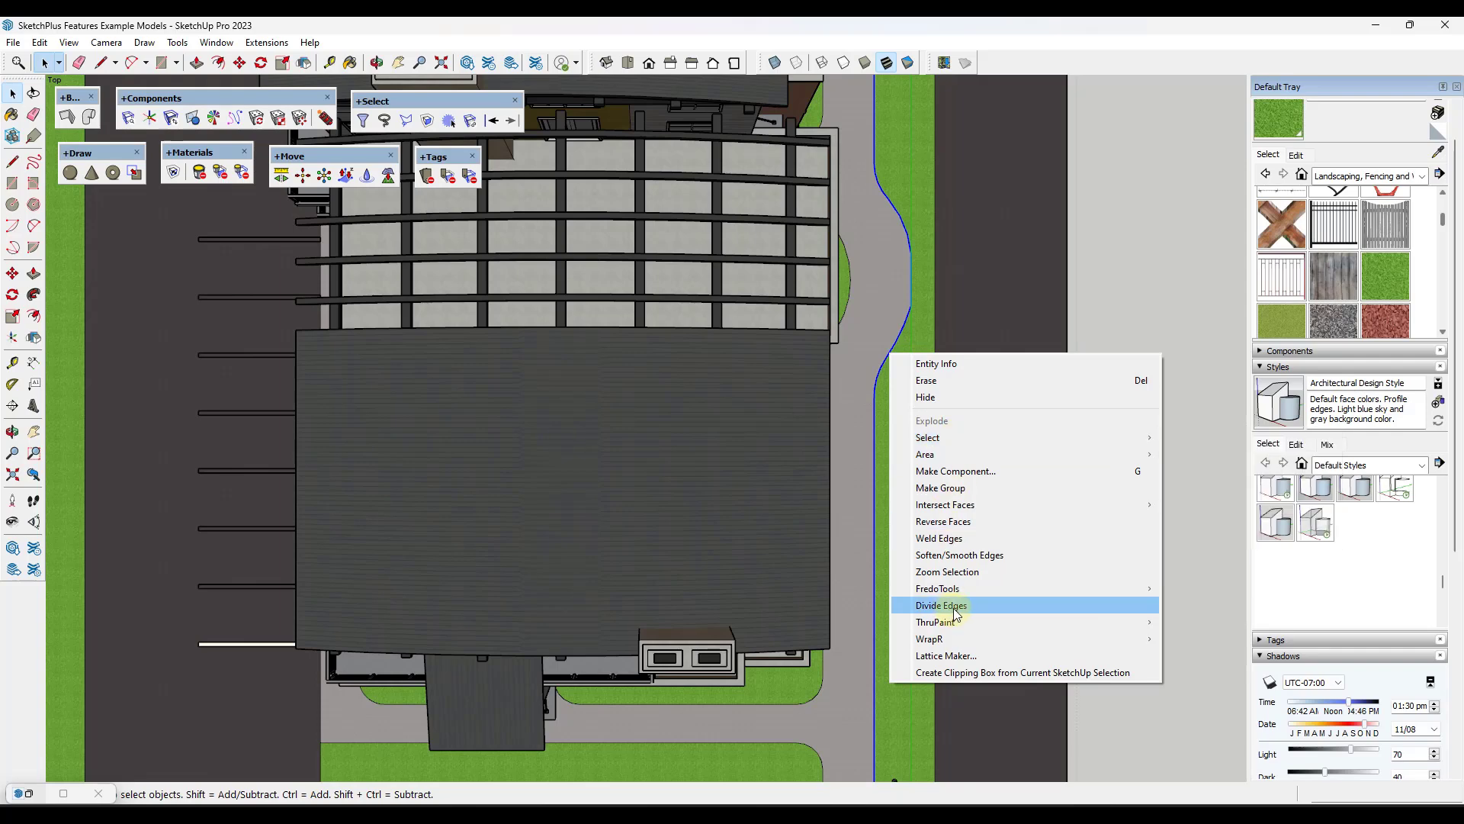
pyautogui.click(955, 538)
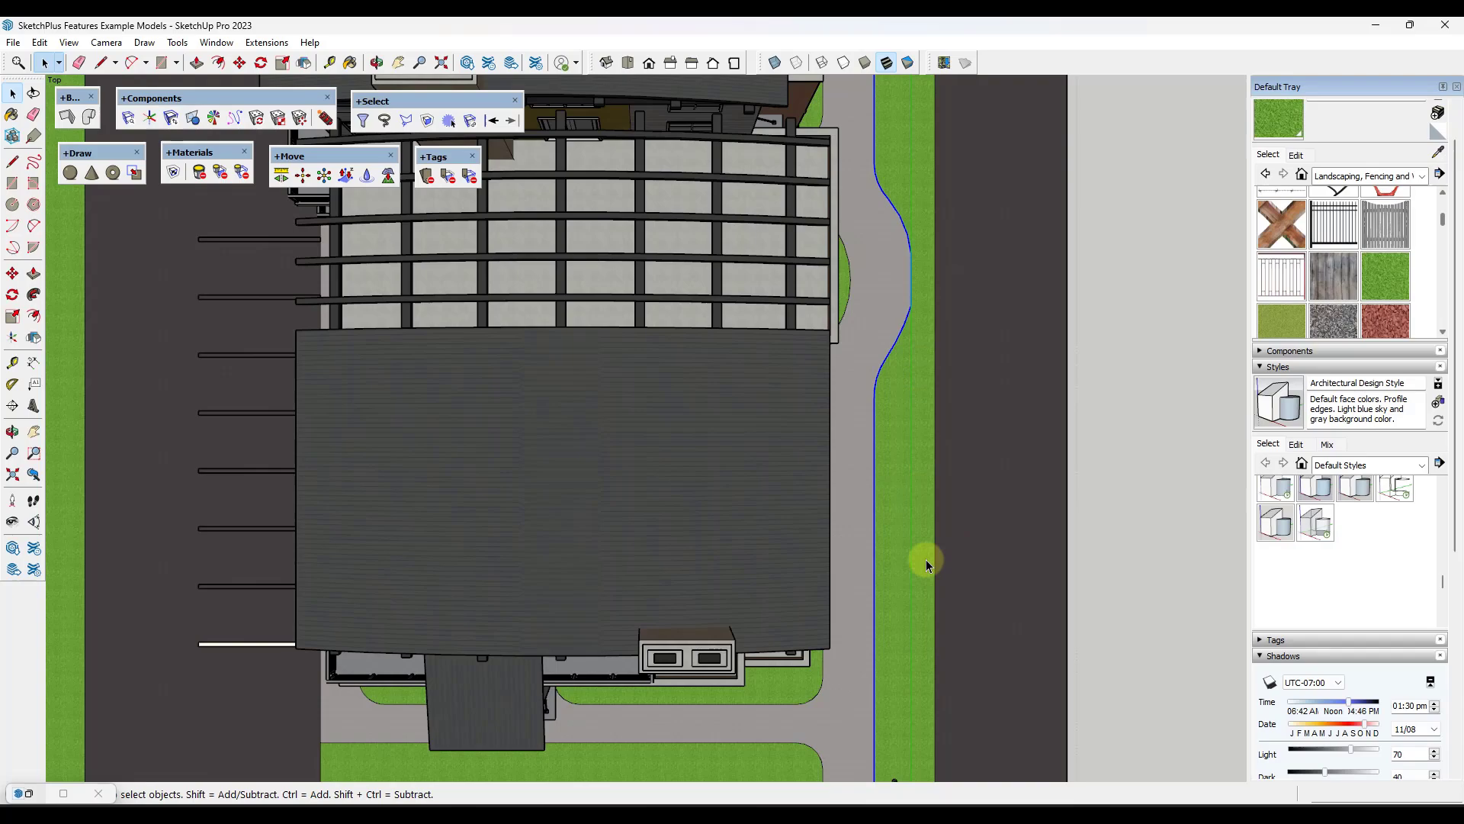
pyautogui.moveTo(889, 696); pyautogui.dragTo(720, 292, button='middle')
pyautogui.scroll(-5, 720, 293)
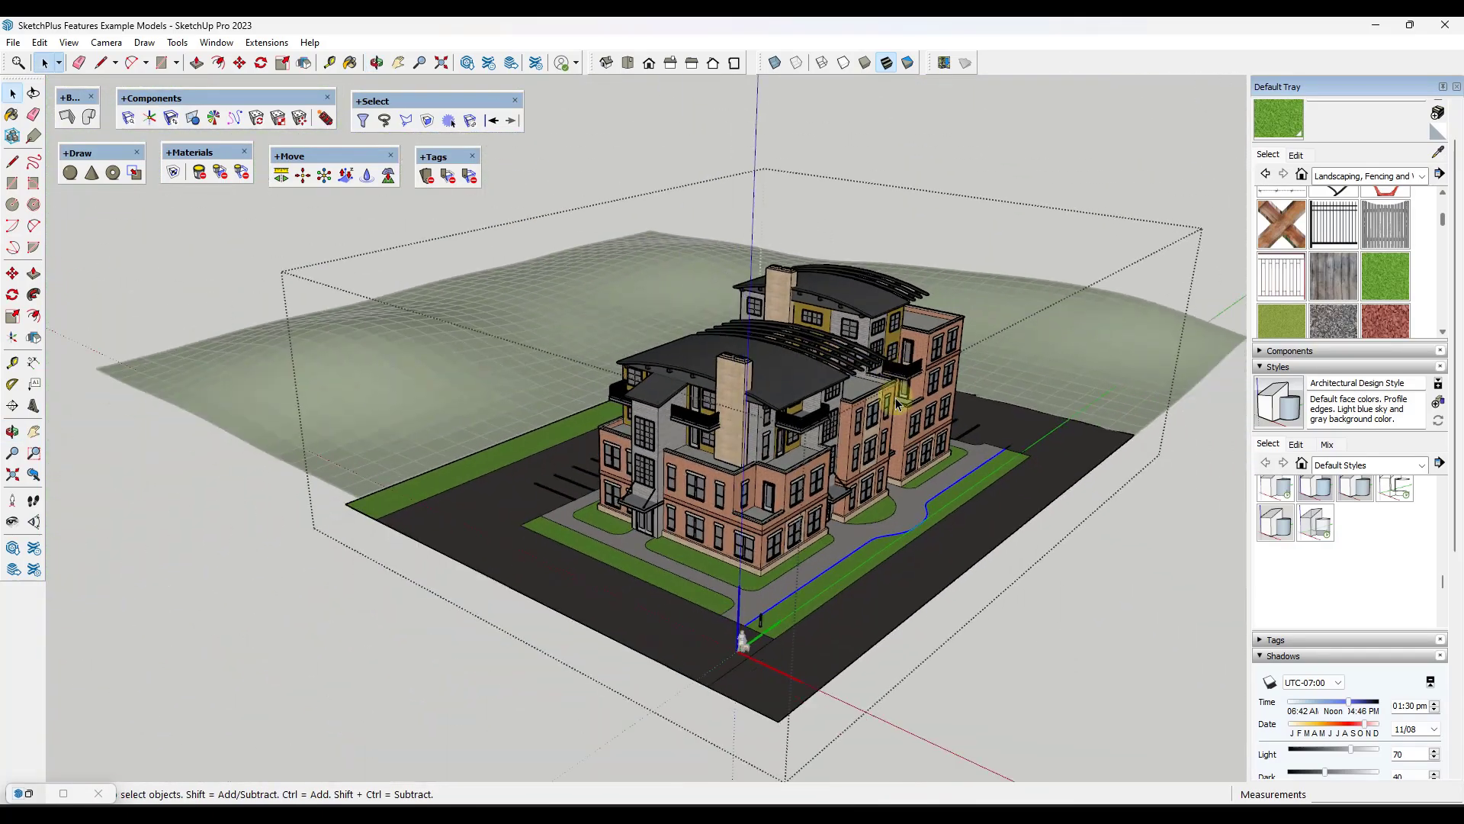
pyautogui.scroll(8, 693, 643)
pyautogui.moveTo(674, 663); pyautogui.dragTo(543, 500, button='middle')
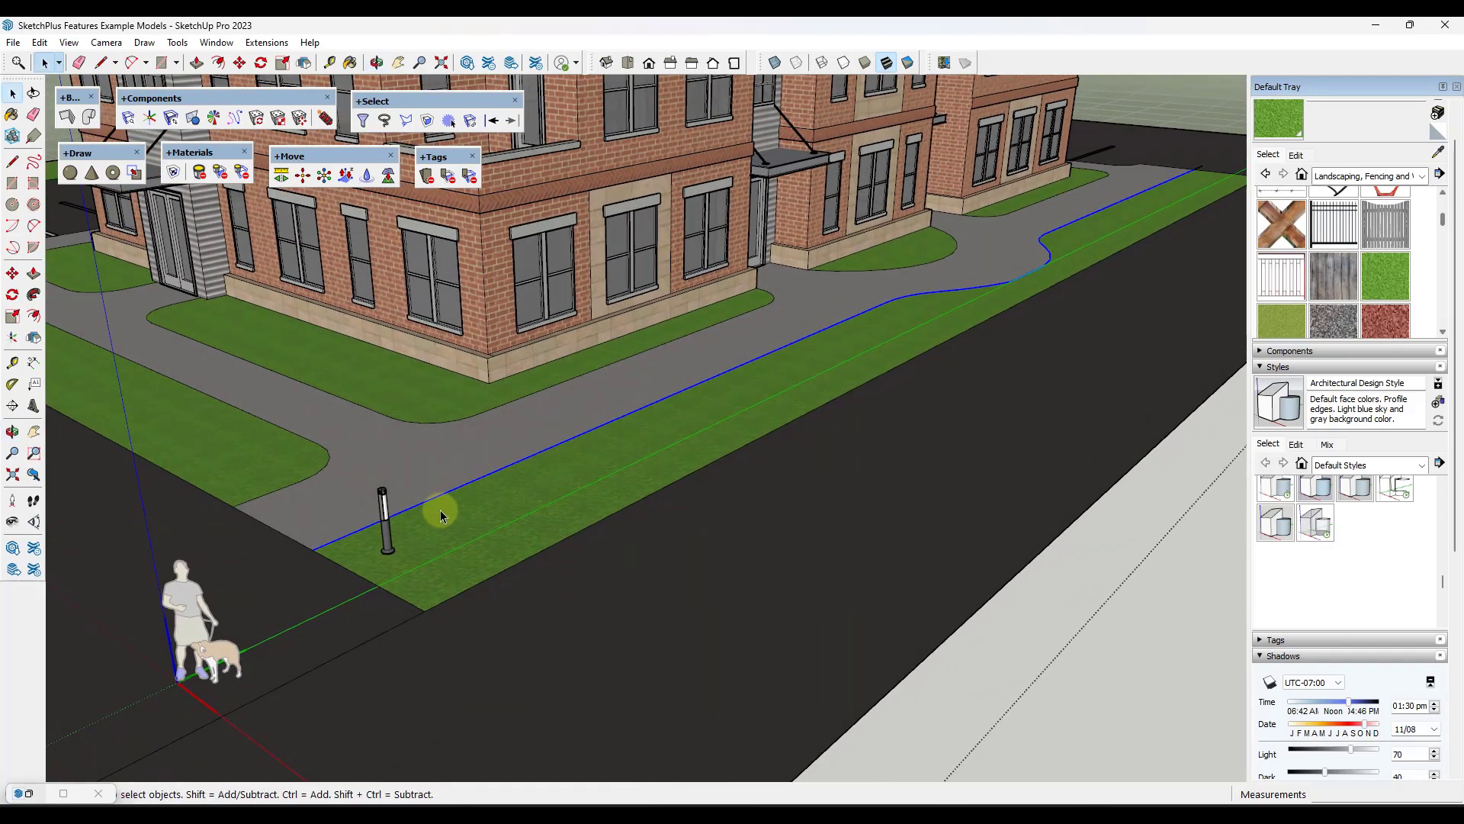
# Path-array the lamp post along the welded edge from the sidewalk corner at 20' fixed spacing
pyautogui.click(238, 120)
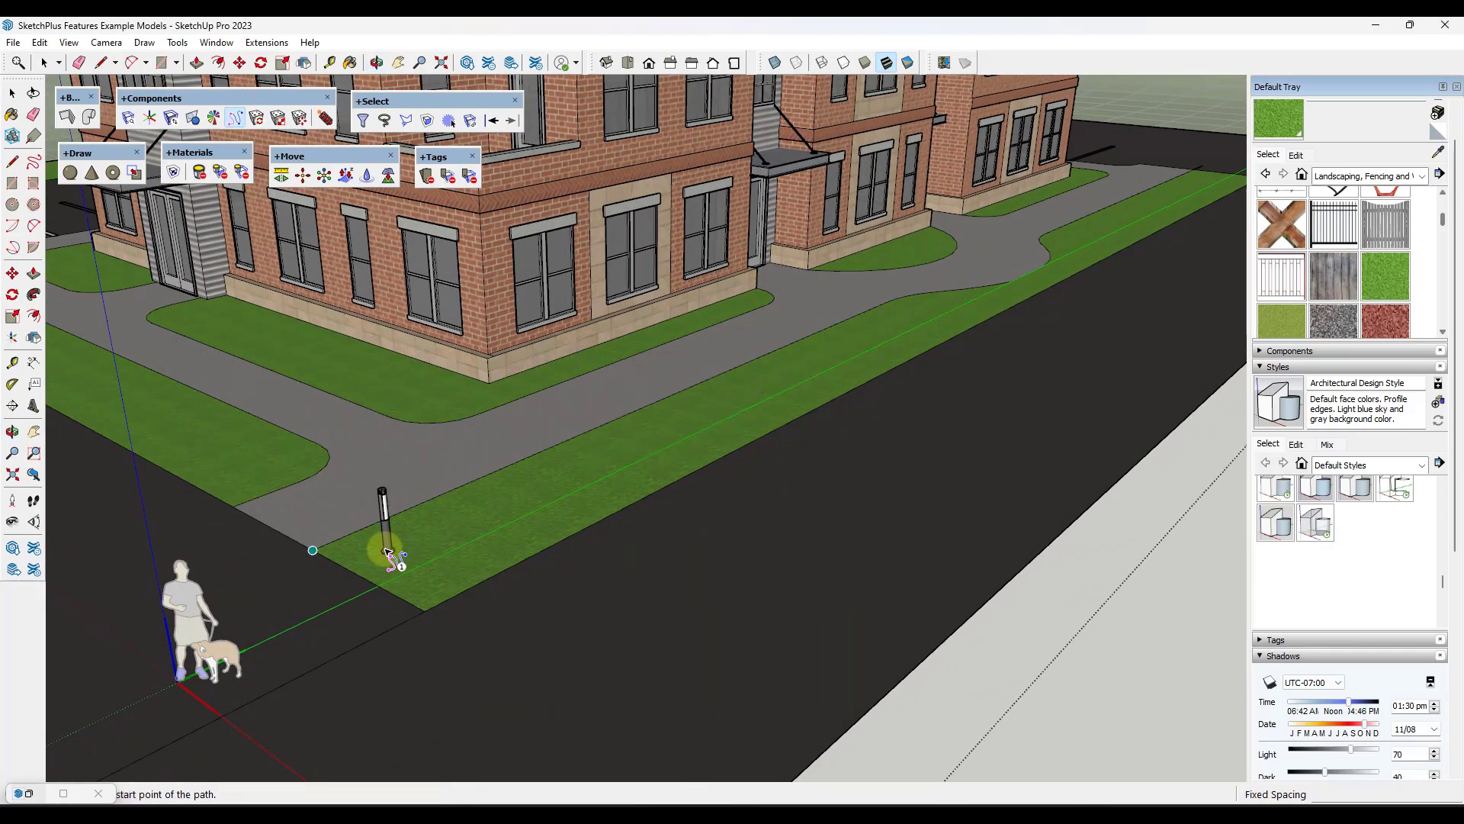
pyautogui.click(314, 551)
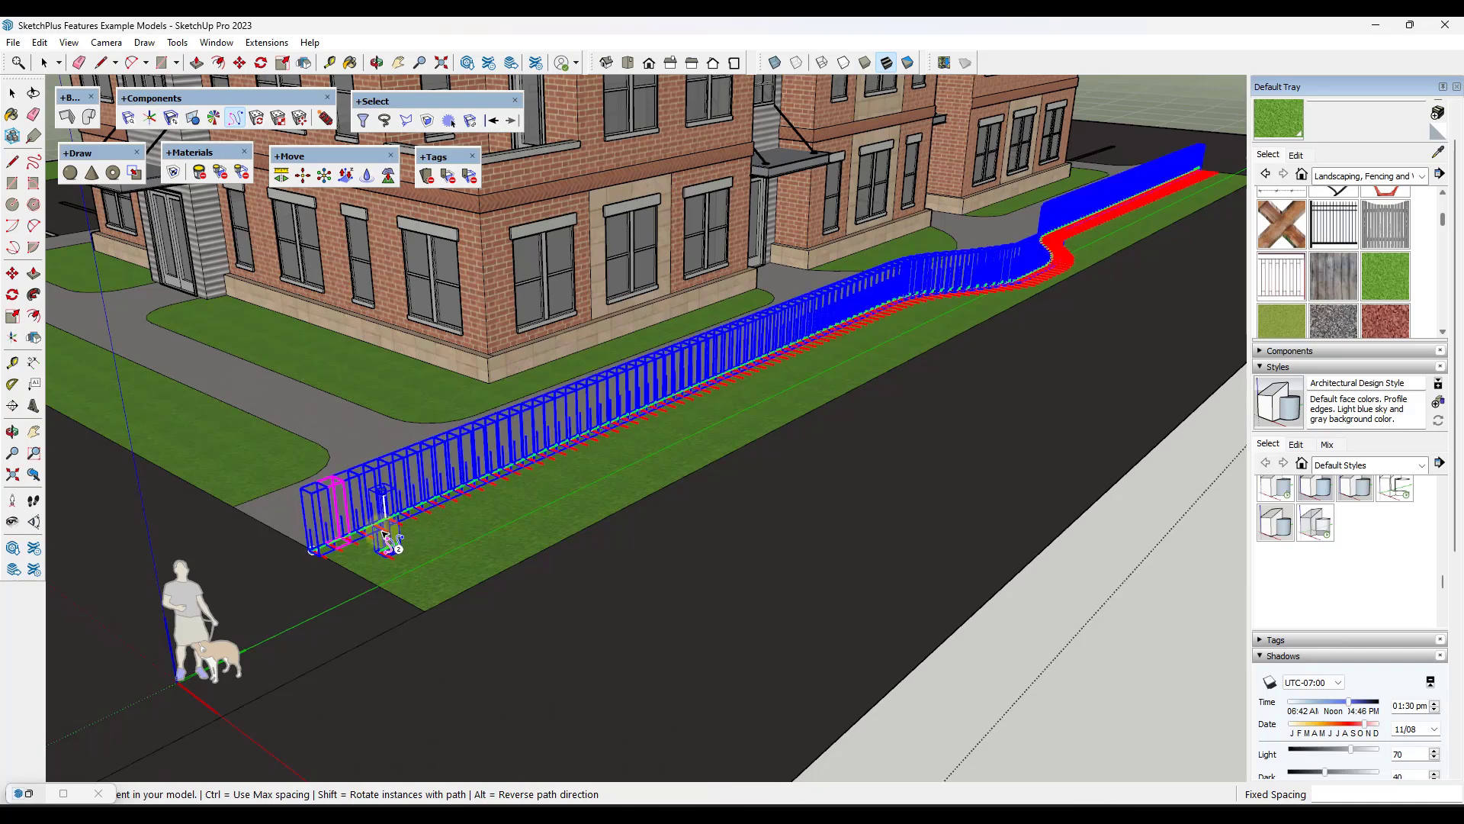
pyautogui.click(384, 533)
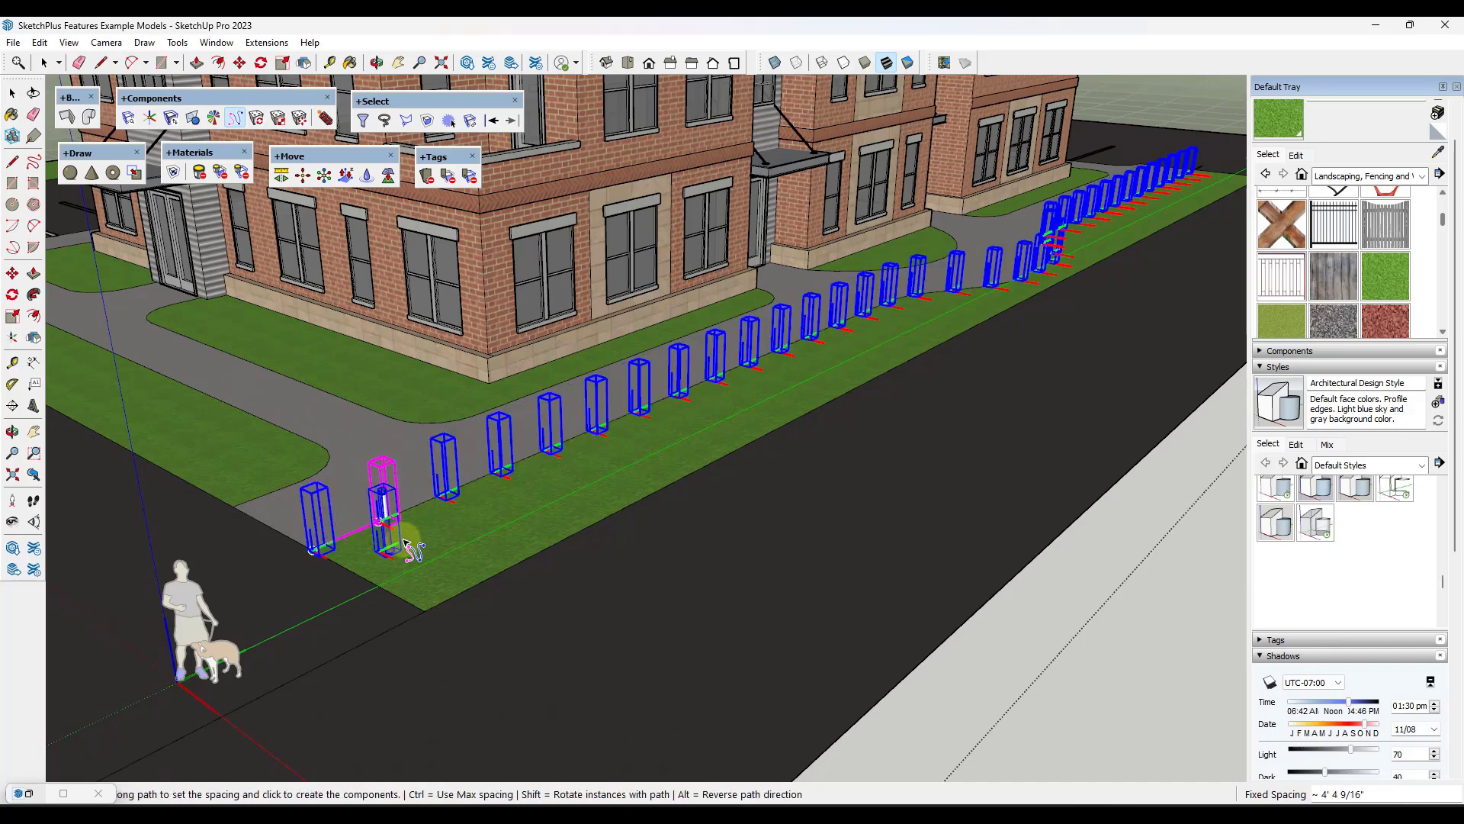
pyautogui.click(601, 441)
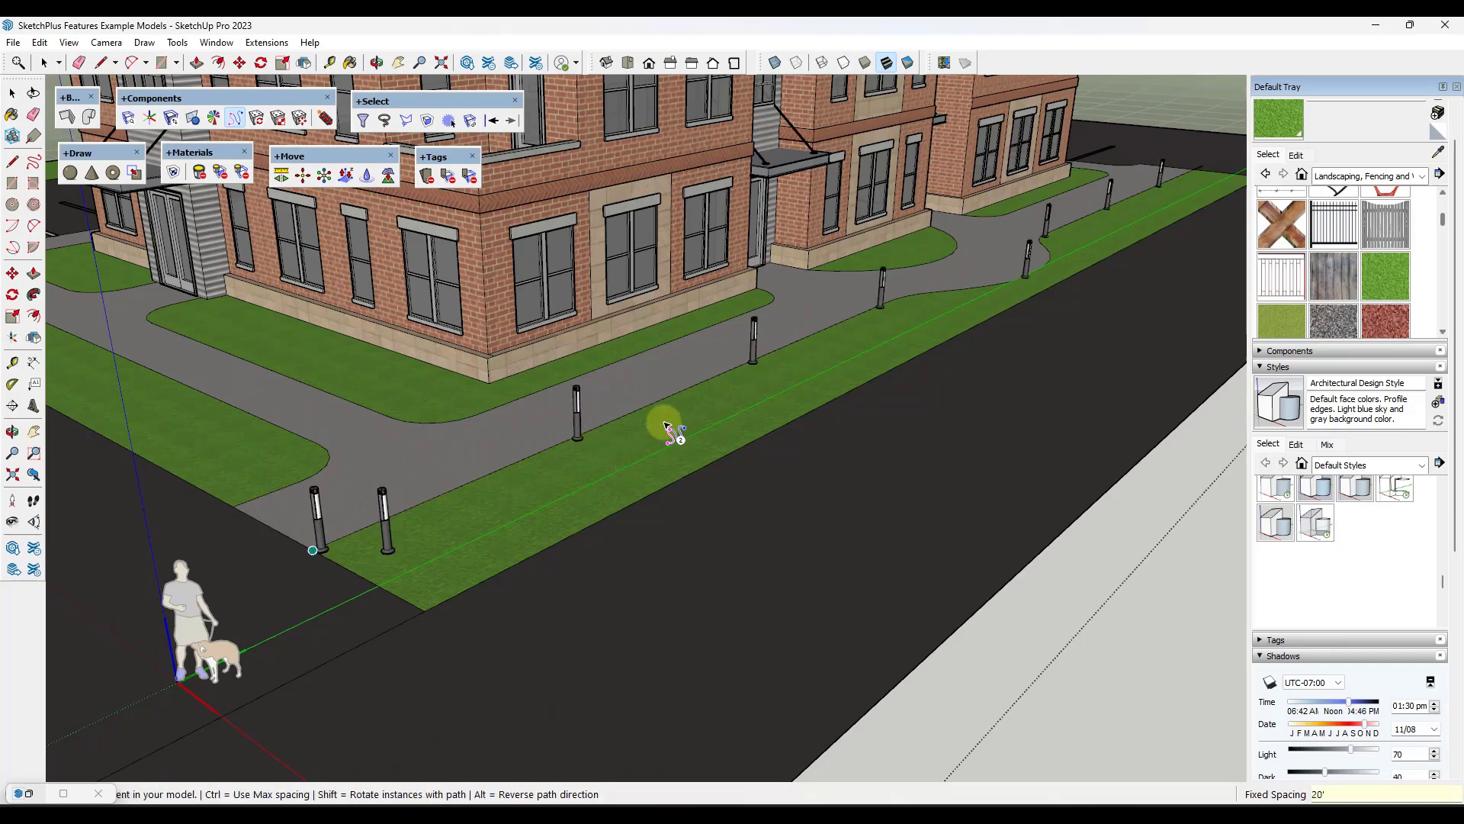
pyautogui.scroll(5, 668, 427)
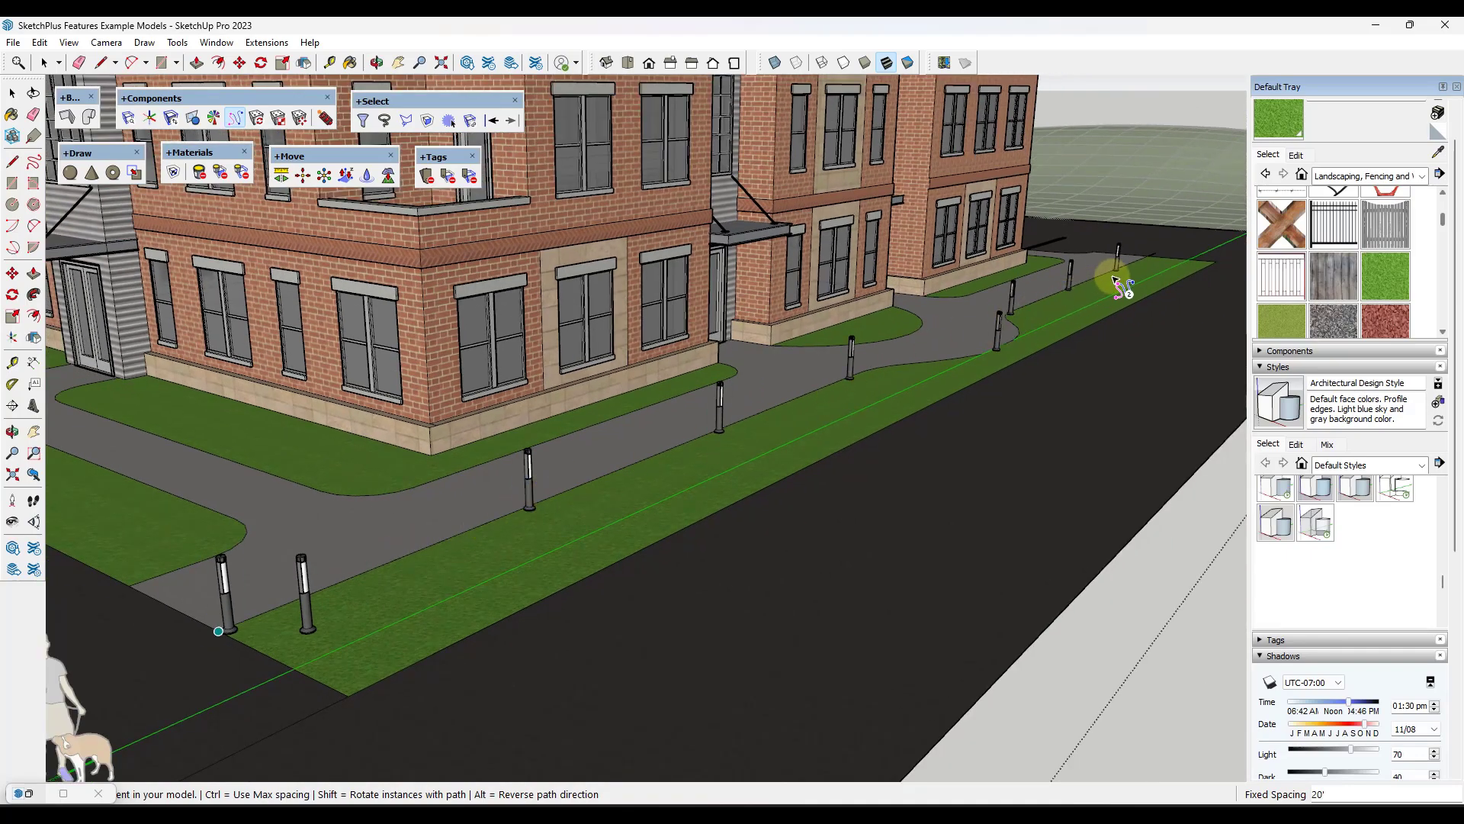
pyautogui.click(306, 587)
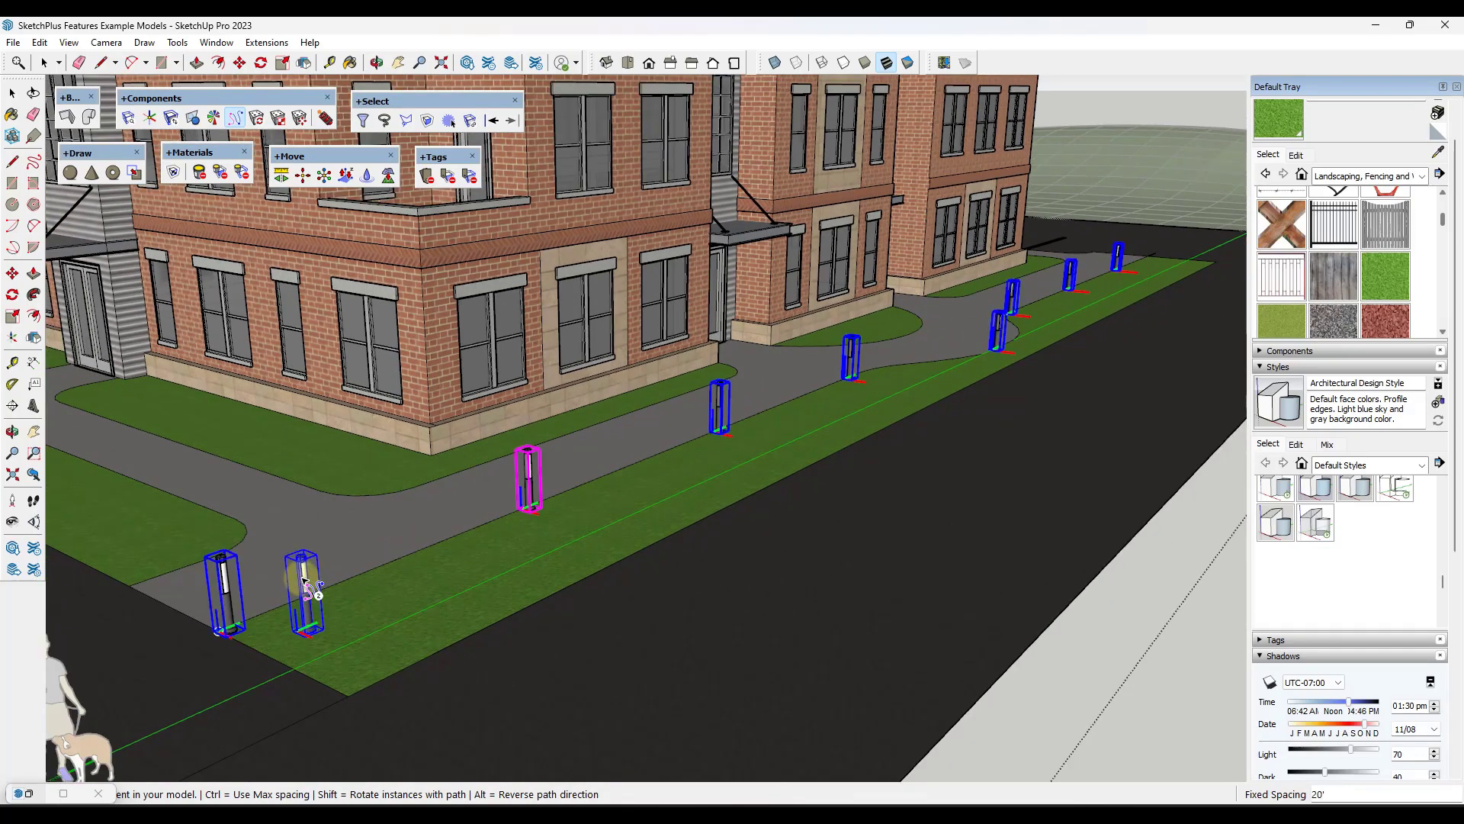
pyautogui.scroll(5, 457, 588)
pyautogui.press('space')
pyautogui.moveTo(497, 588); pyautogui.dragTo(555, 595, button='middle')
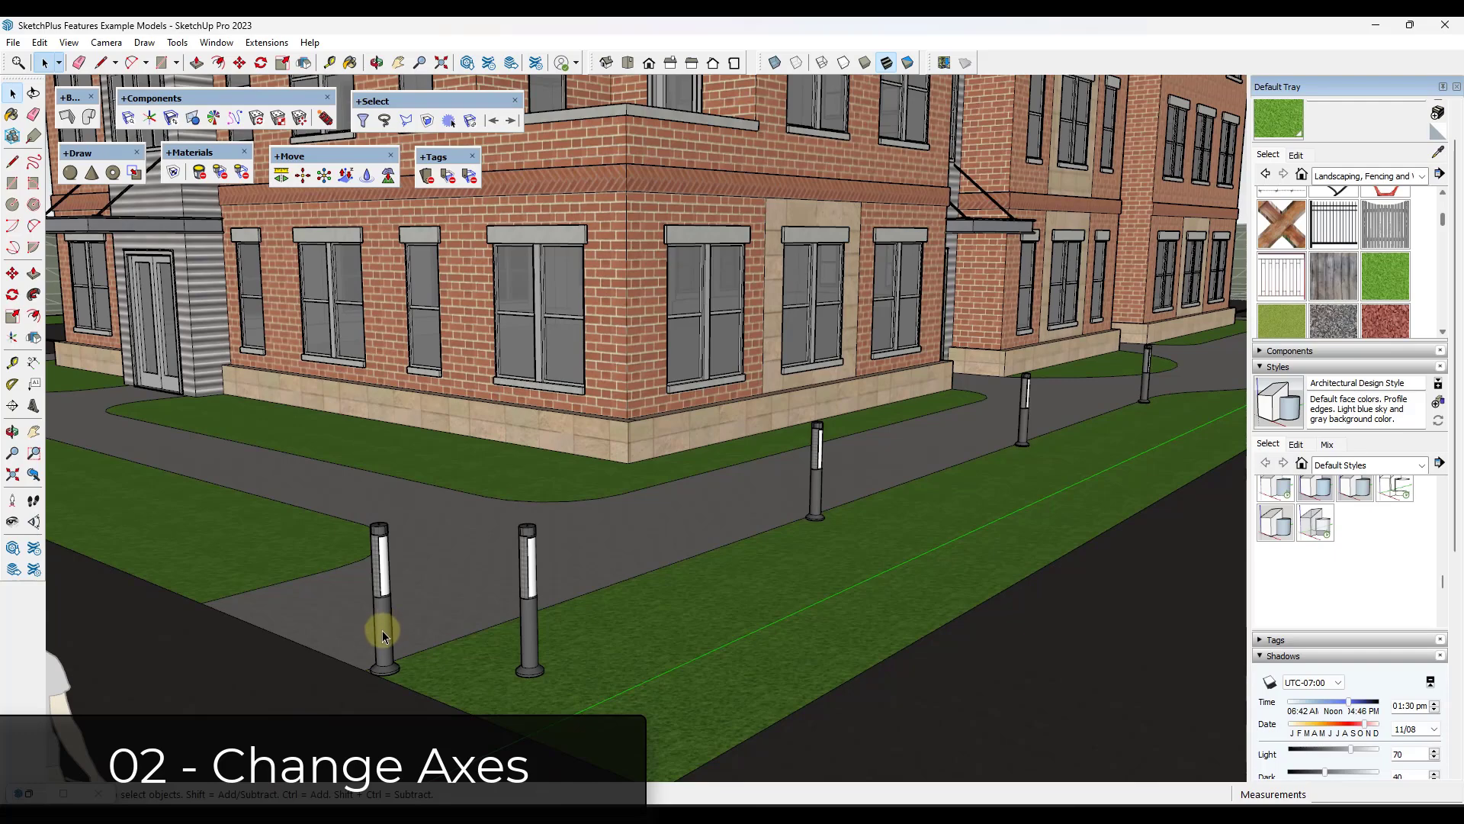
# Select one lamp post and relocate its axis origin with Change Axes
pyautogui.moveTo(383, 627); pyautogui.dragTo(304, 619, button='middle')
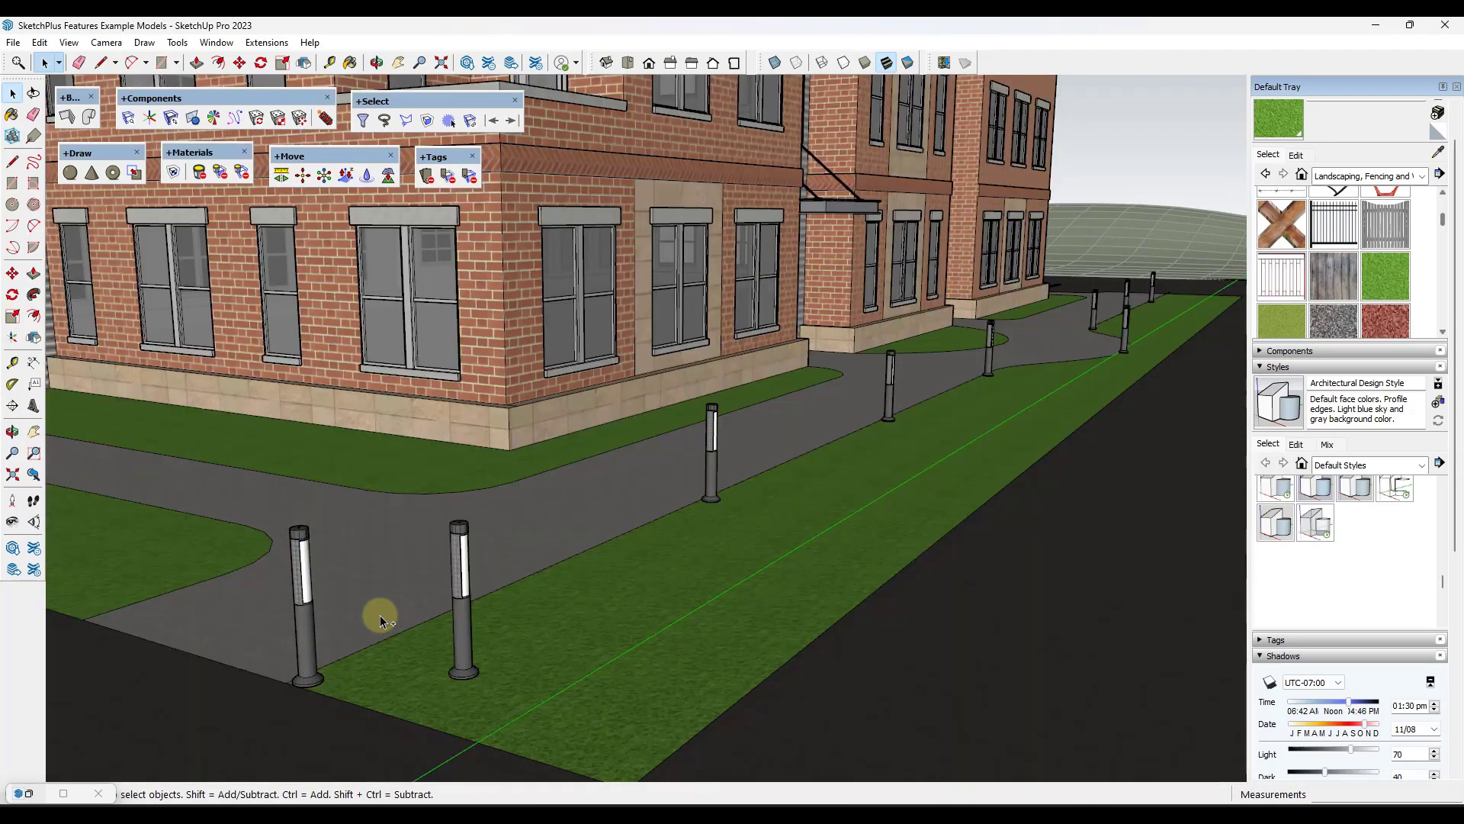
pyautogui.moveTo(349, 629); pyautogui.dragTo(399, 643, button='middle')
pyautogui.click(399, 644)
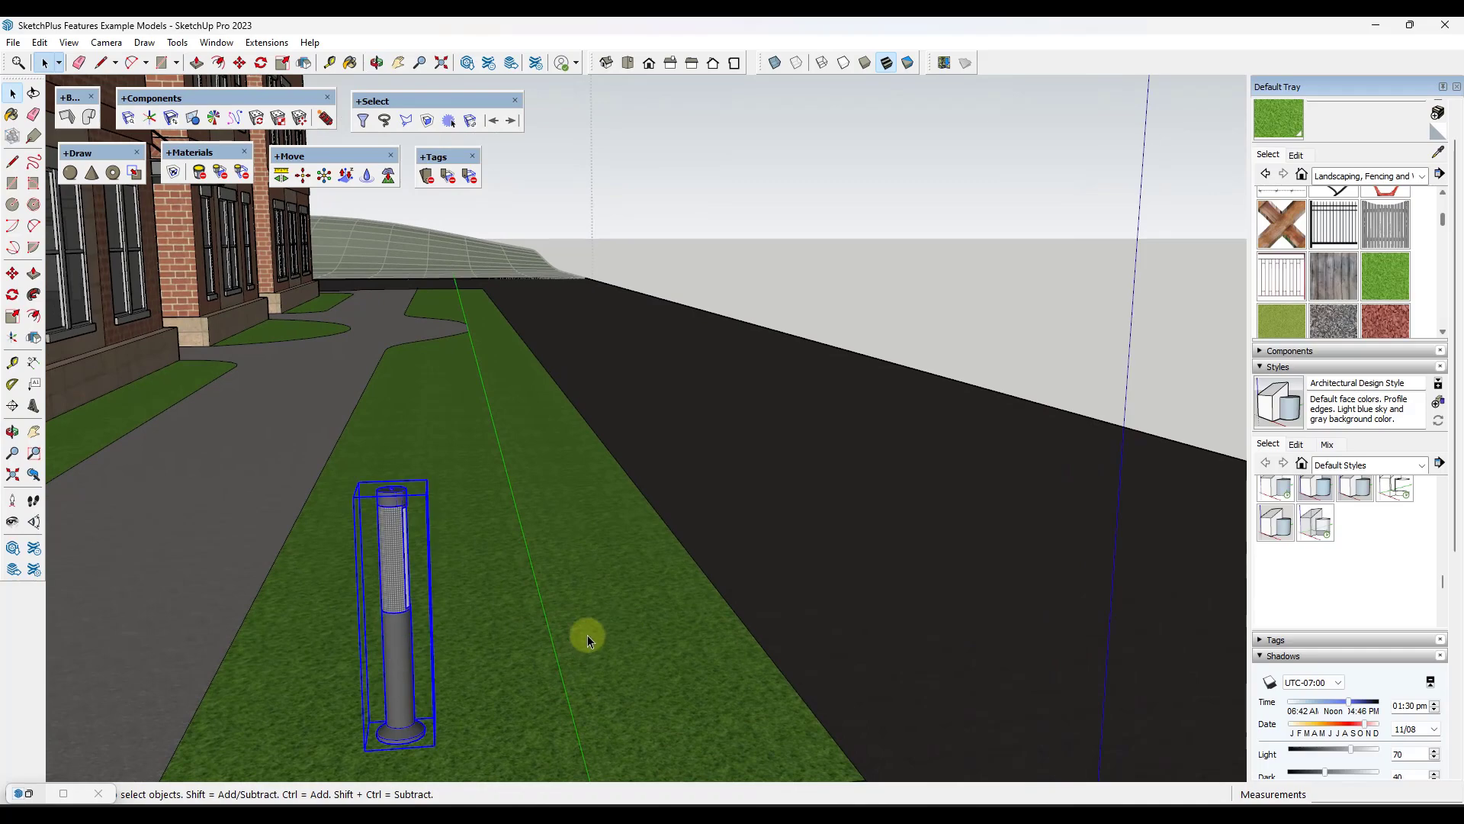
pyautogui.moveTo(588, 634); pyautogui.dragTo(560, 577, button='middle')
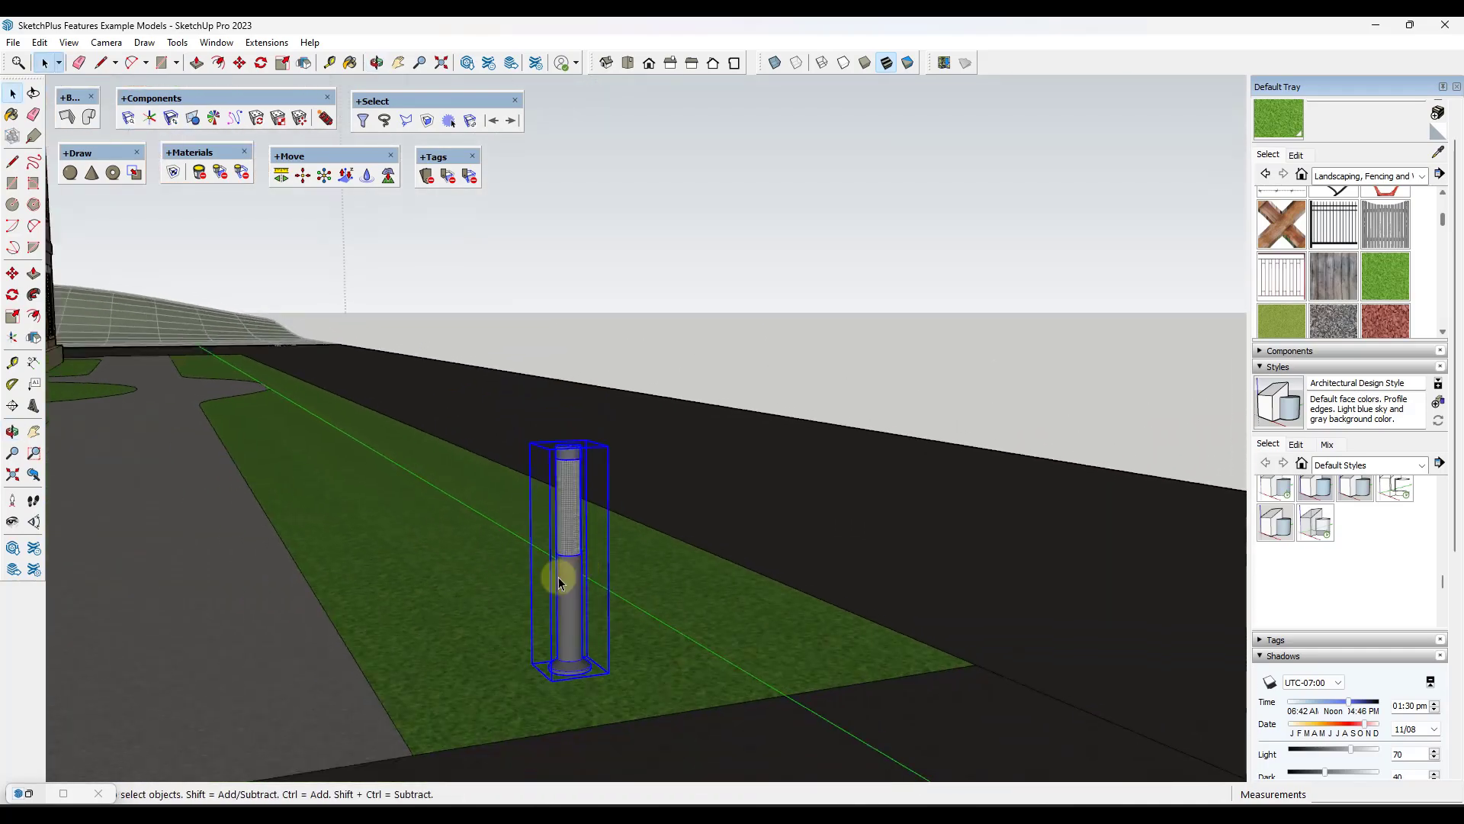
pyautogui.click(150, 120)
pyautogui.scroll(3, 526, 639)
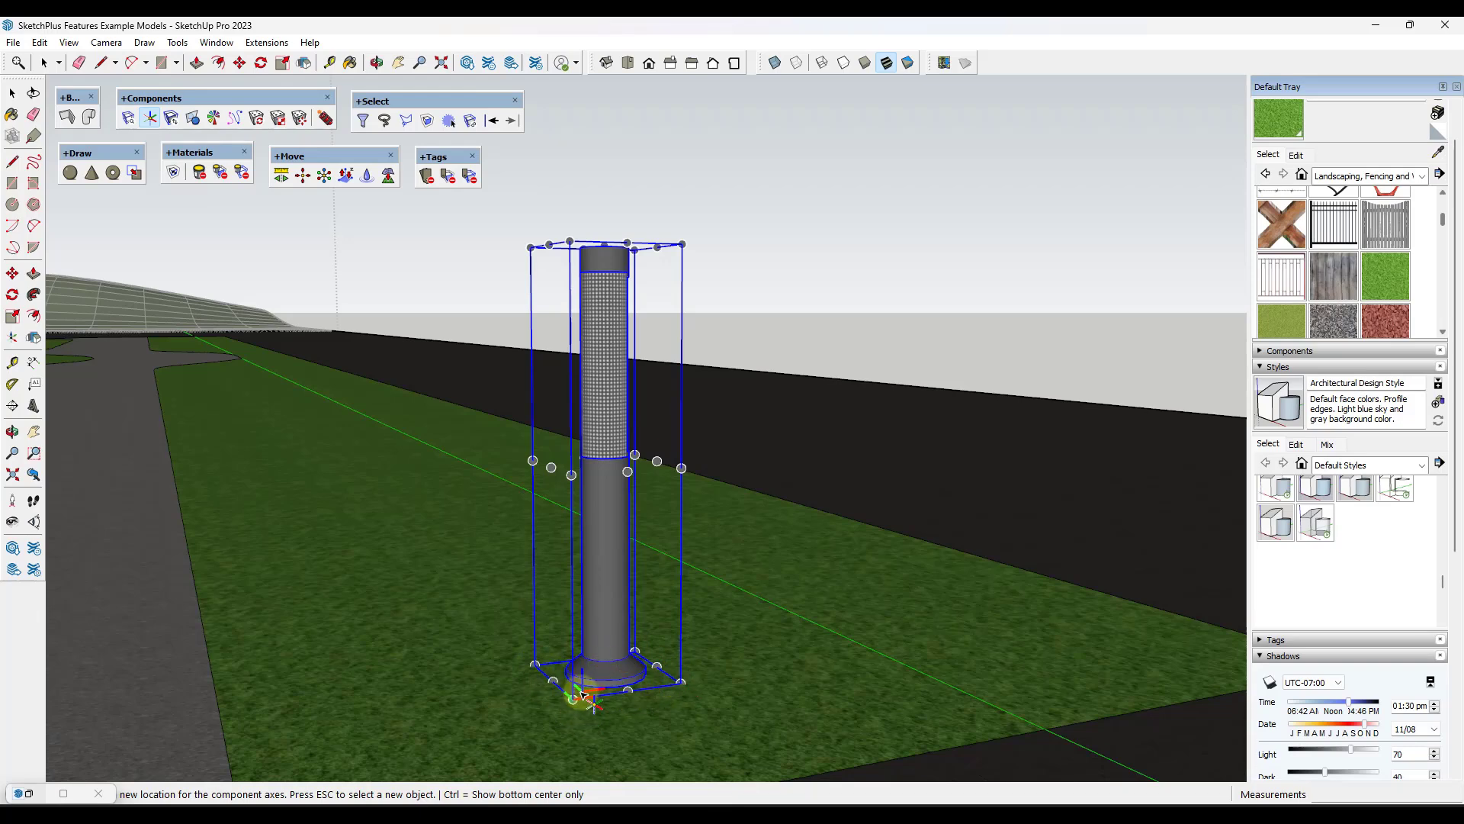
pyautogui.scroll(3, 601, 709)
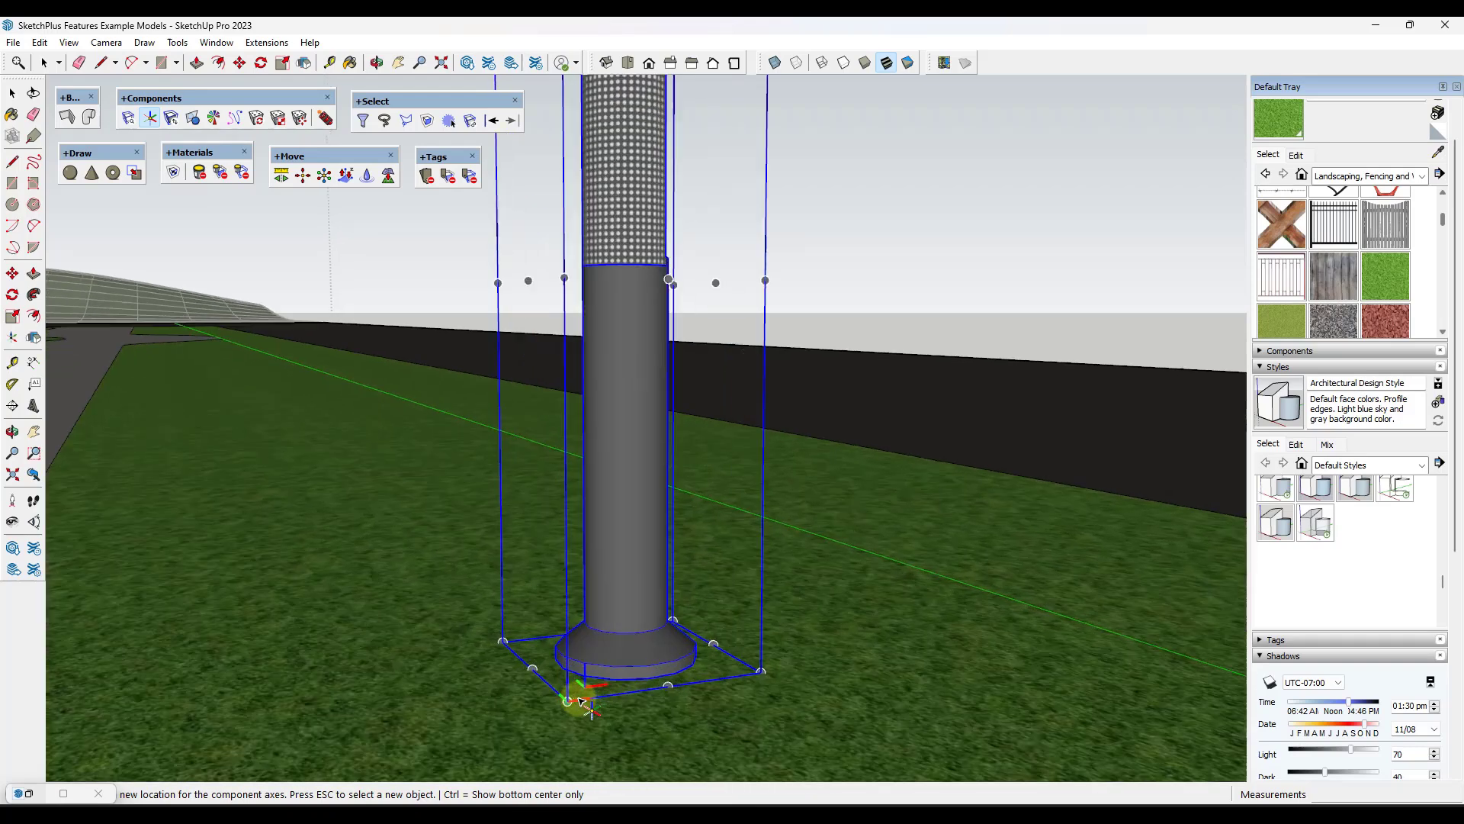
pyautogui.click(533, 672)
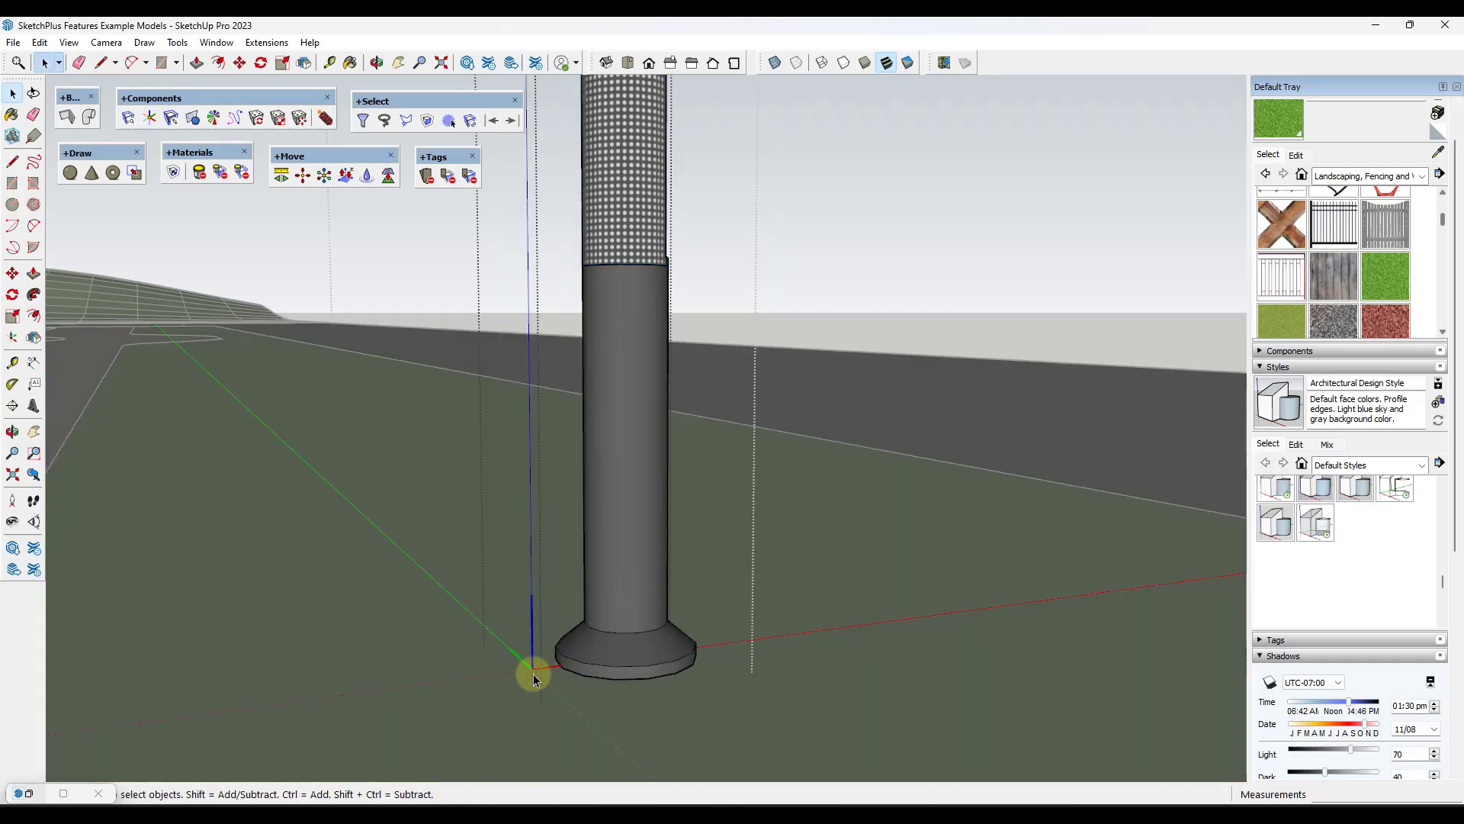
# Move the lamp post along the red axis, then walk toward the path of arrayed posts
pyautogui.scroll(-5, 533, 678)
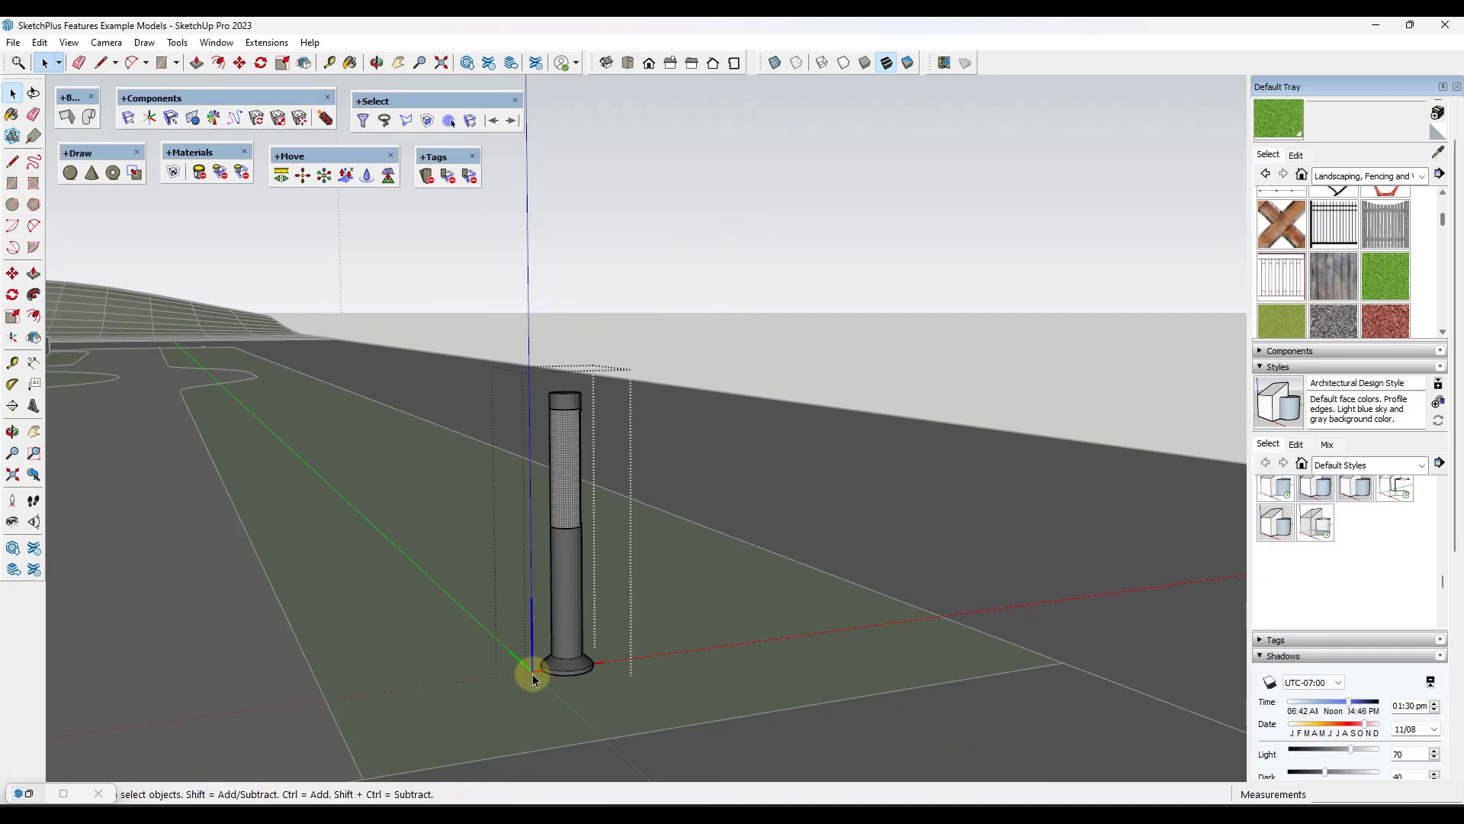
pyautogui.click(568, 658)
pyautogui.press('m')
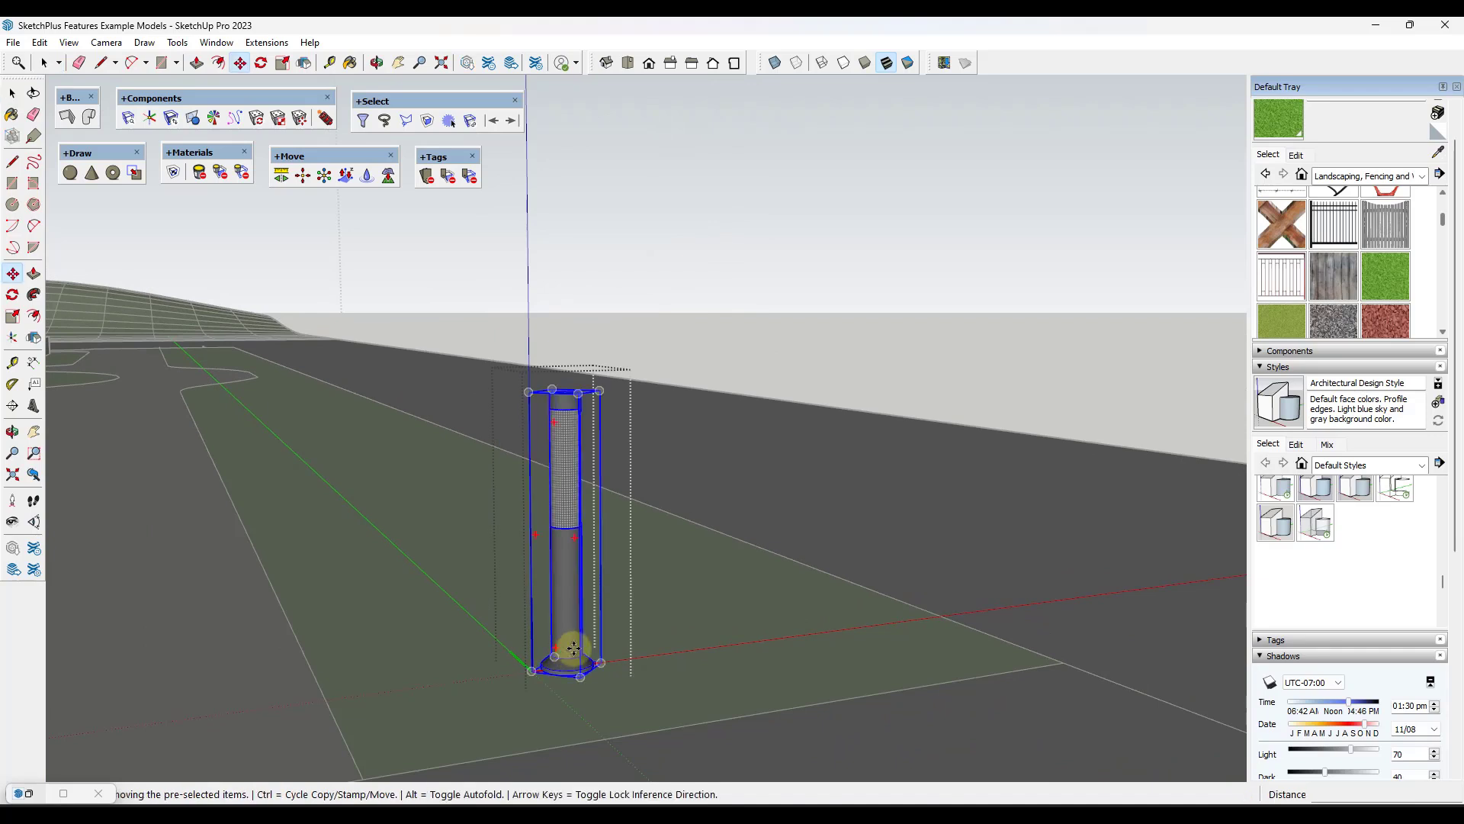
pyautogui.click(568, 658)
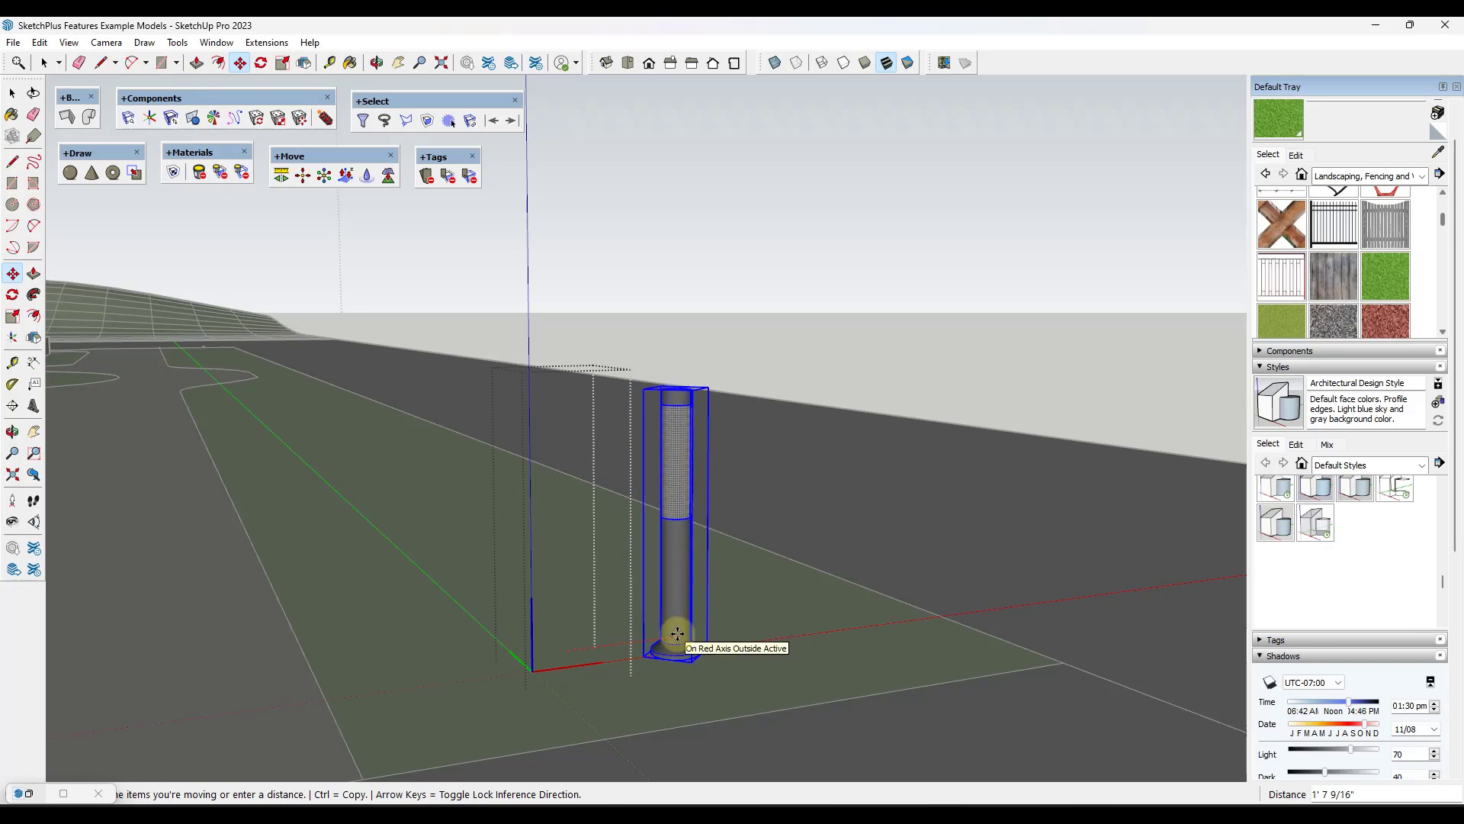
pyautogui.click(677, 634)
pyautogui.press('space')
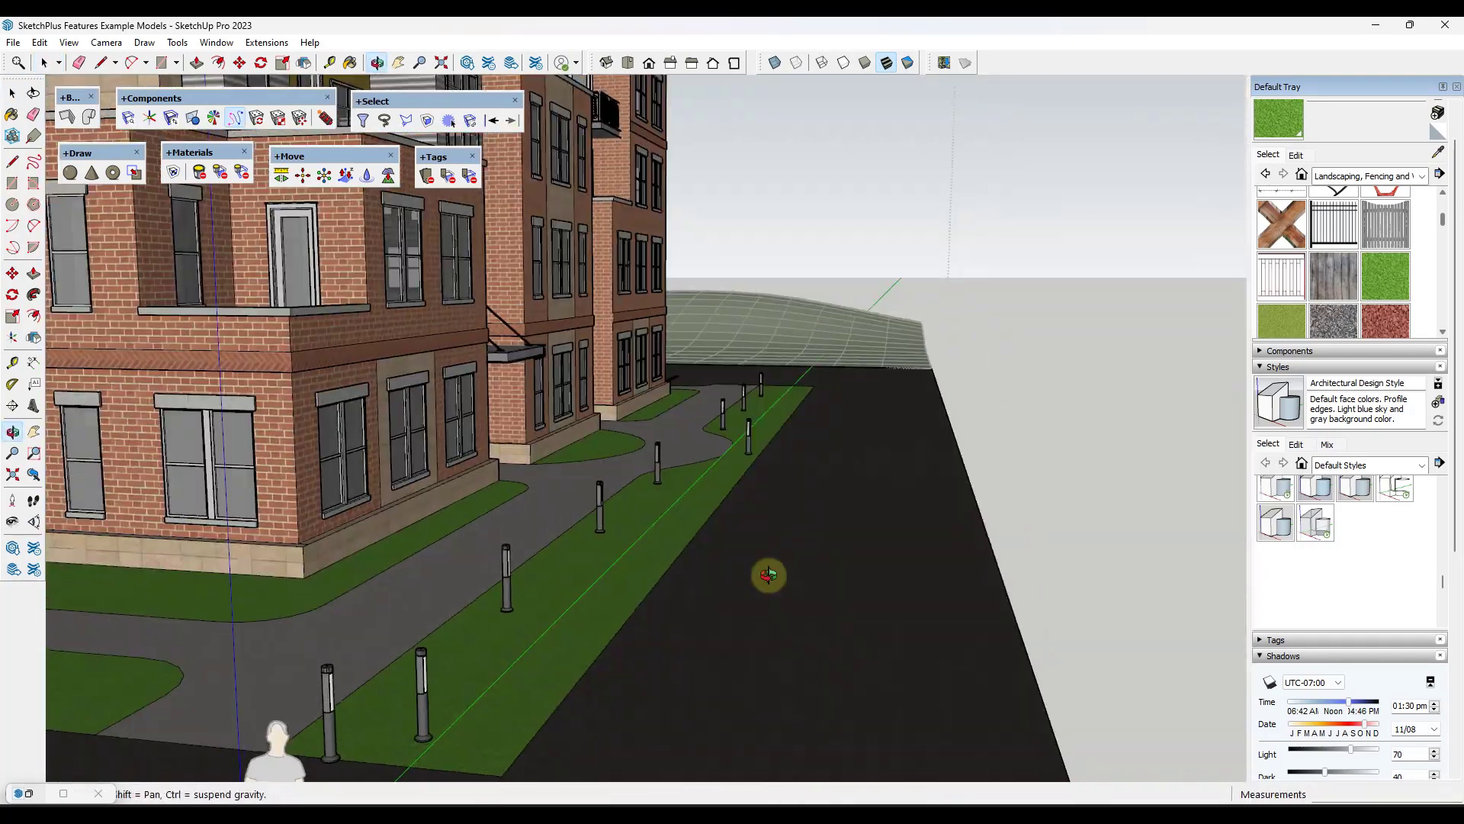
pyautogui.moveTo(769, 572); pyautogui.dragTo(757, 485)
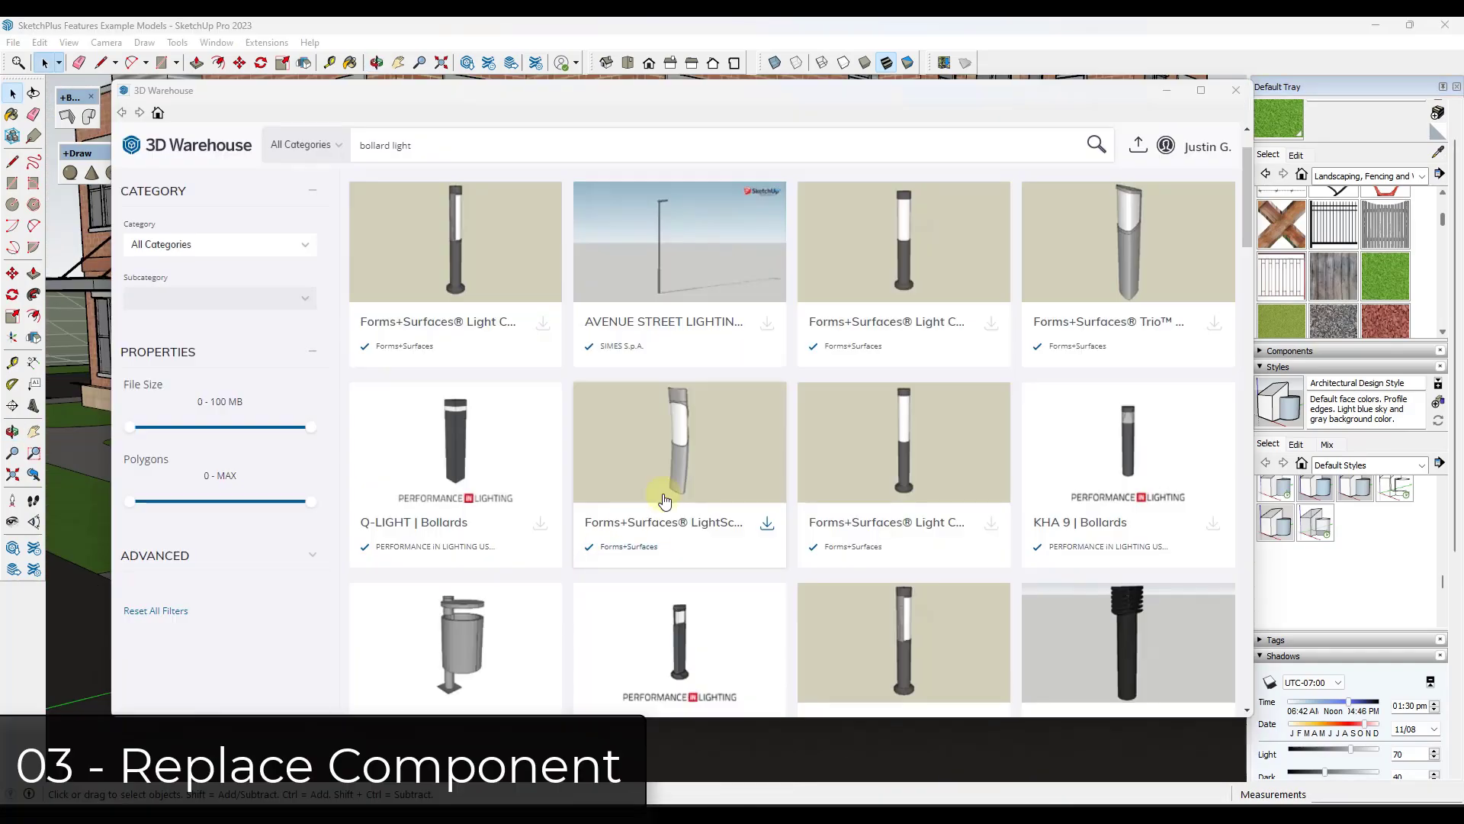
# Browse the bollard light results and preview the Marshalls Natural Elements bollard
pyautogui.scroll(-3, 665, 500)
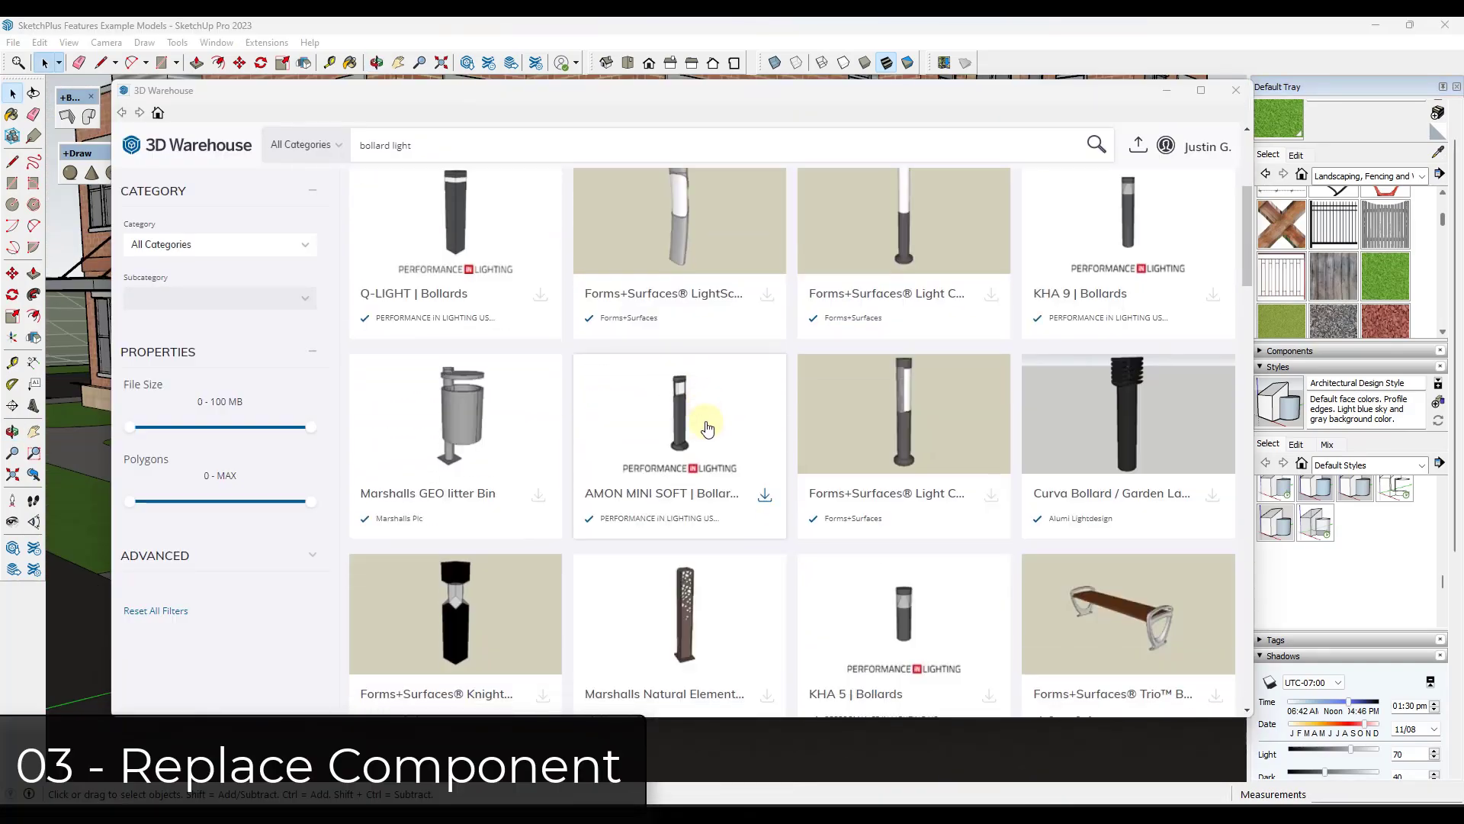
pyautogui.scroll(-2, 707, 428)
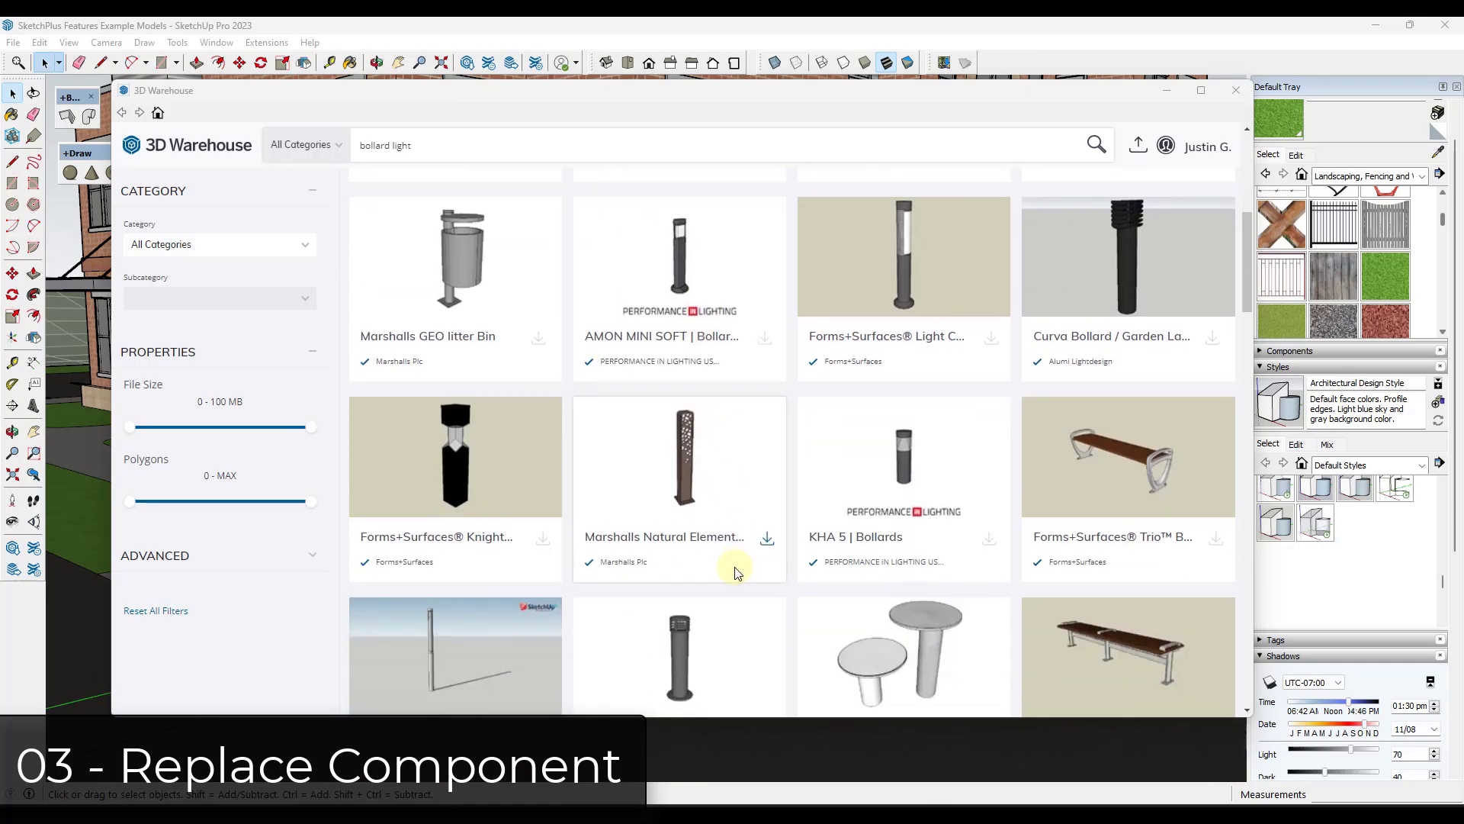
pyautogui.scroll(-2, 736, 570)
pyautogui.click(684, 327)
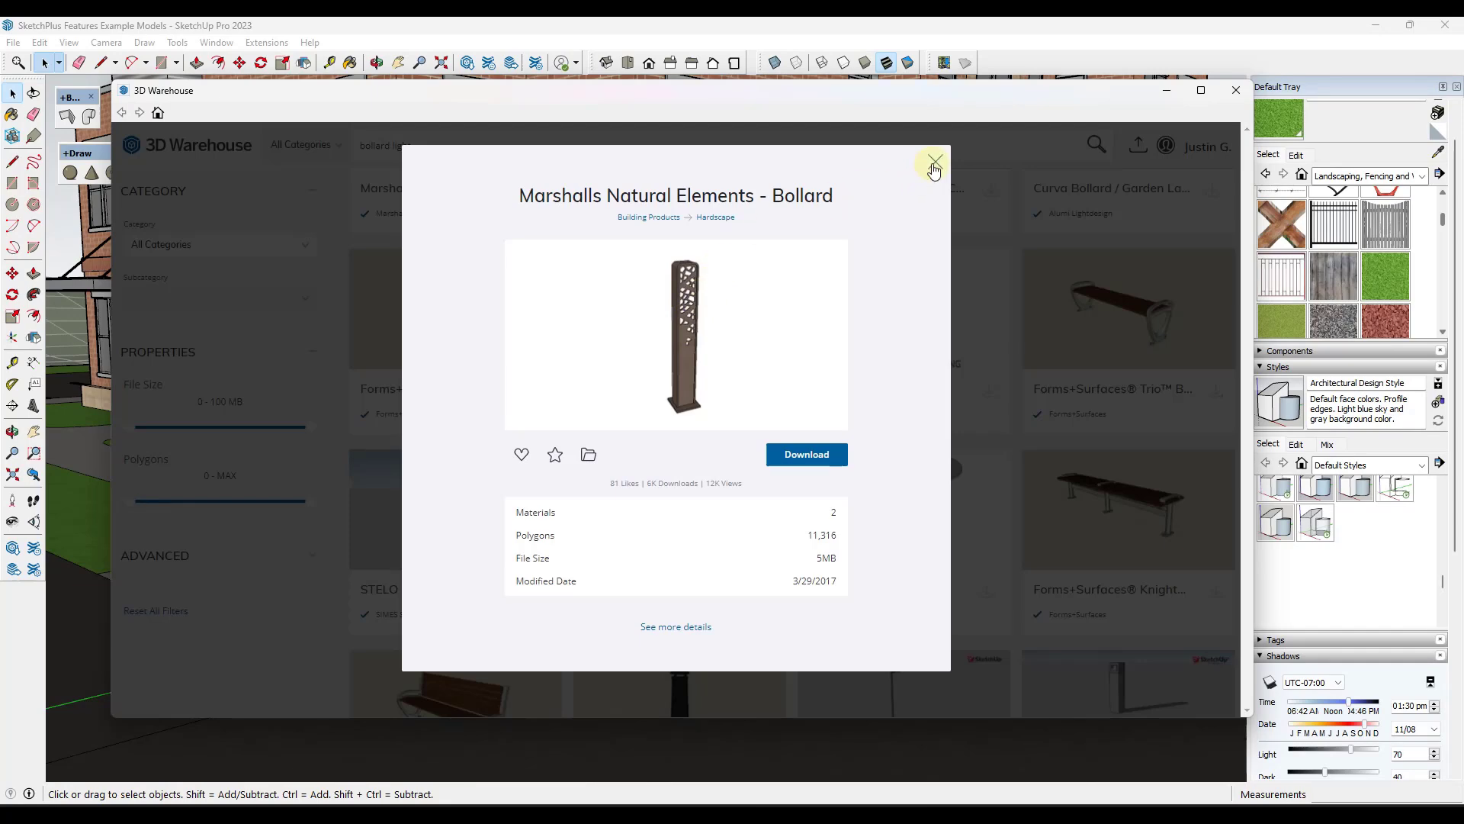
pyautogui.click(935, 162)
pyautogui.scroll(4, 915, 503)
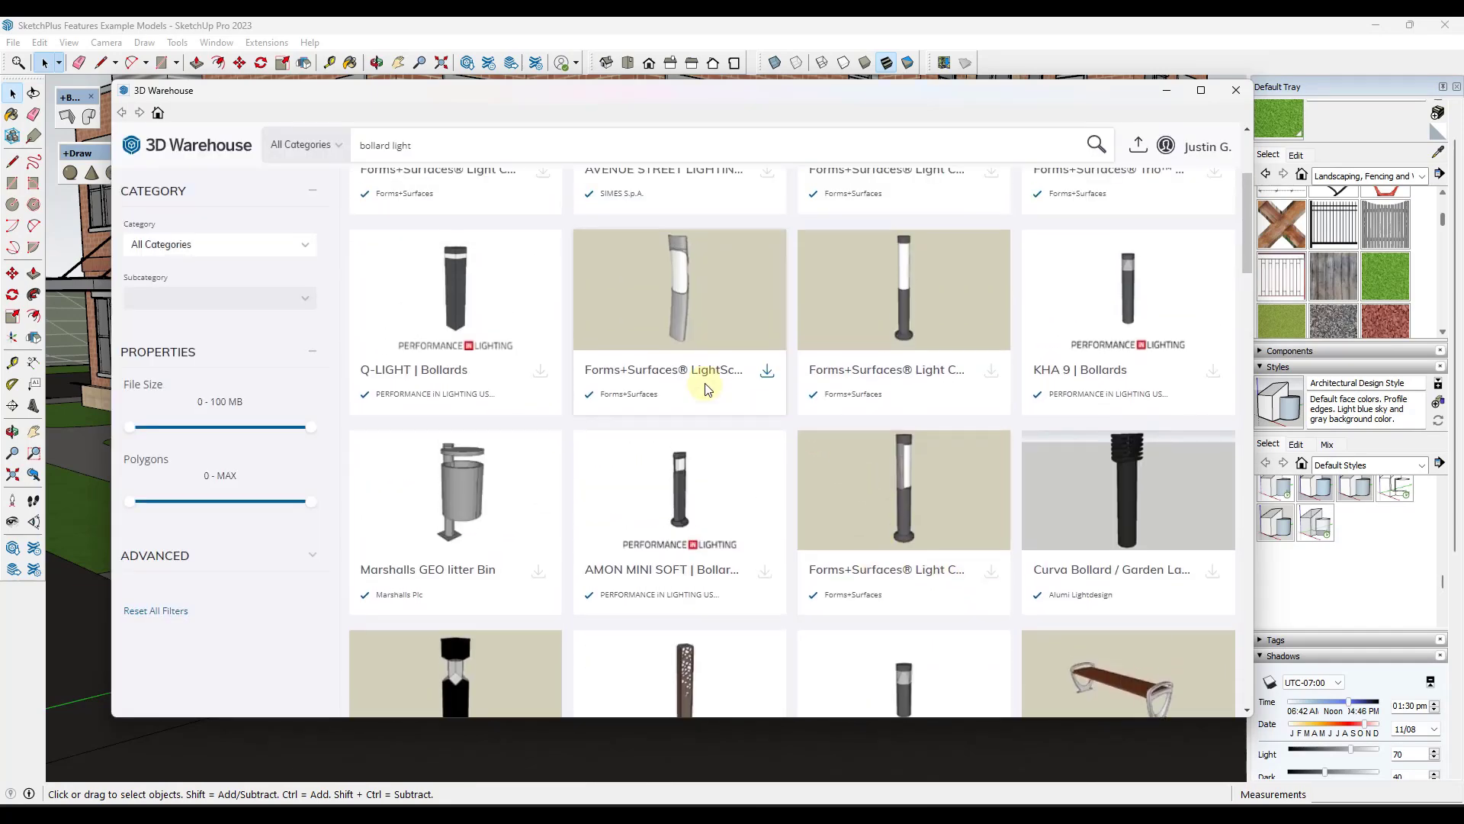
# Download the LightScale bollard into the model and place it on the grass strip
pyautogui.click(682, 316)
pyautogui.click(794, 455)
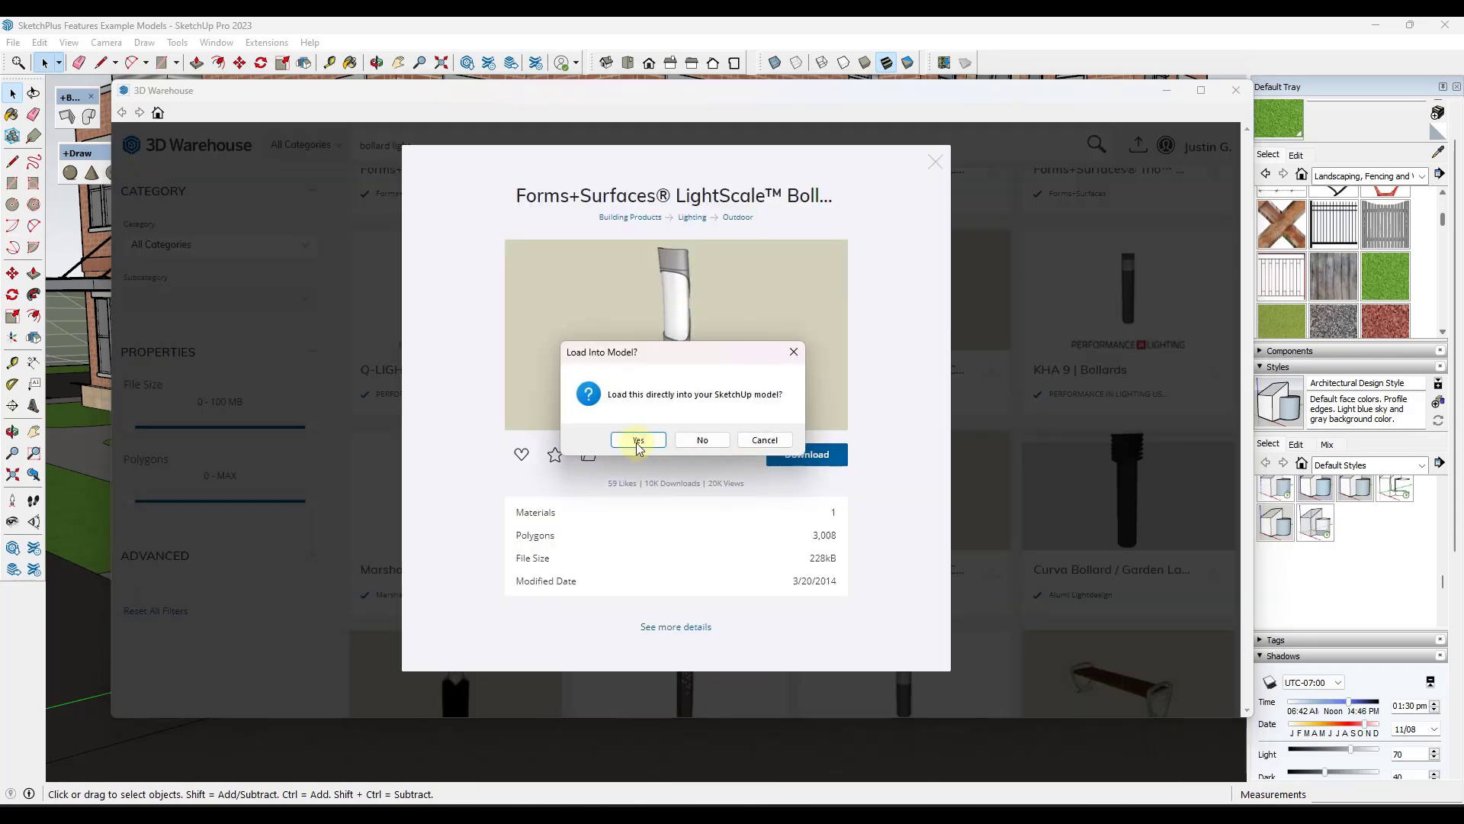
pyautogui.click(638, 440)
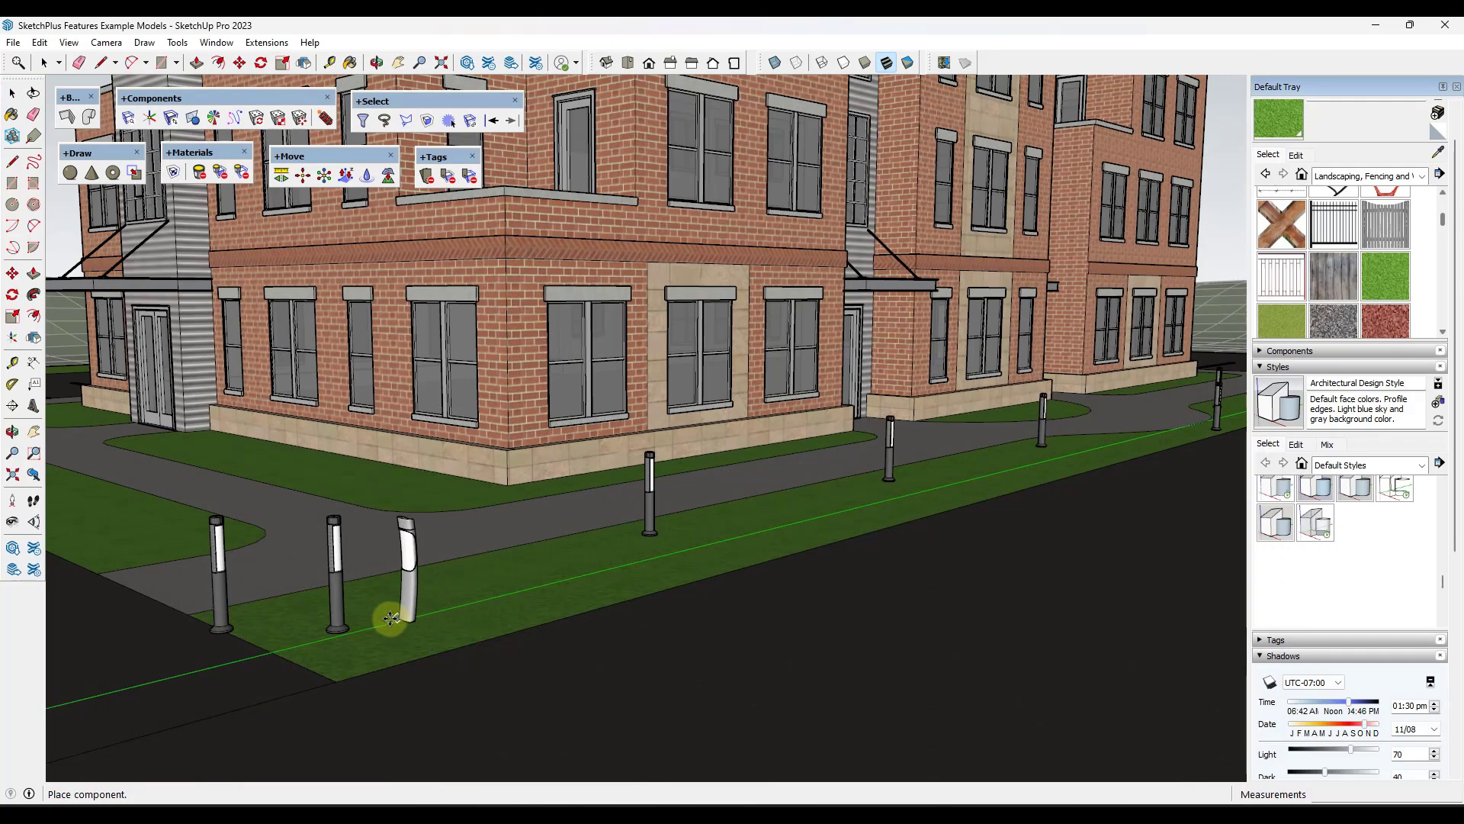
pyautogui.click(390, 618)
pyautogui.moveTo(228, 595); pyautogui.dragTo(447, 564, button='middle')
pyautogui.press('space')
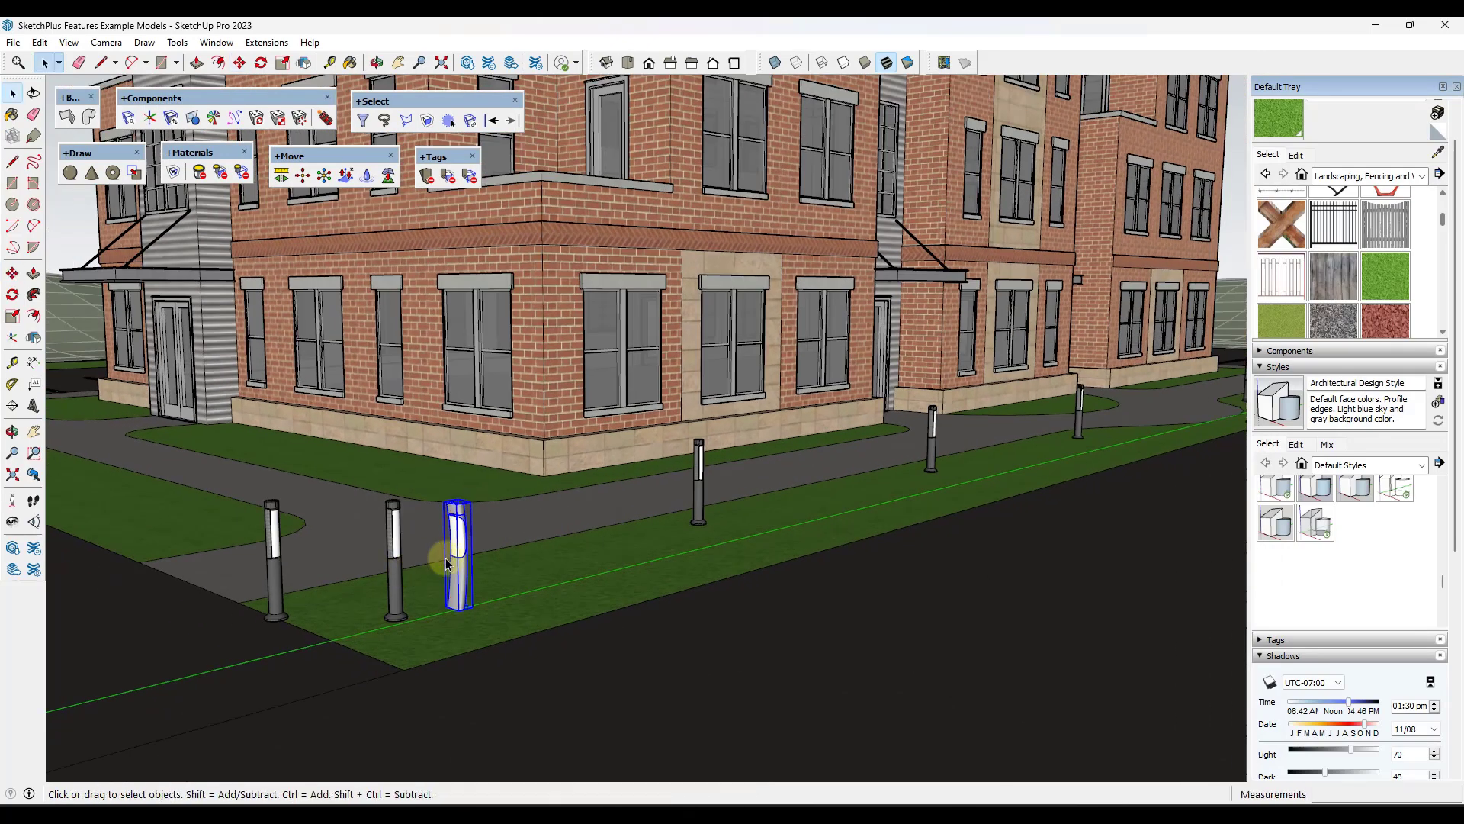
pyautogui.scroll(2, 447, 564)
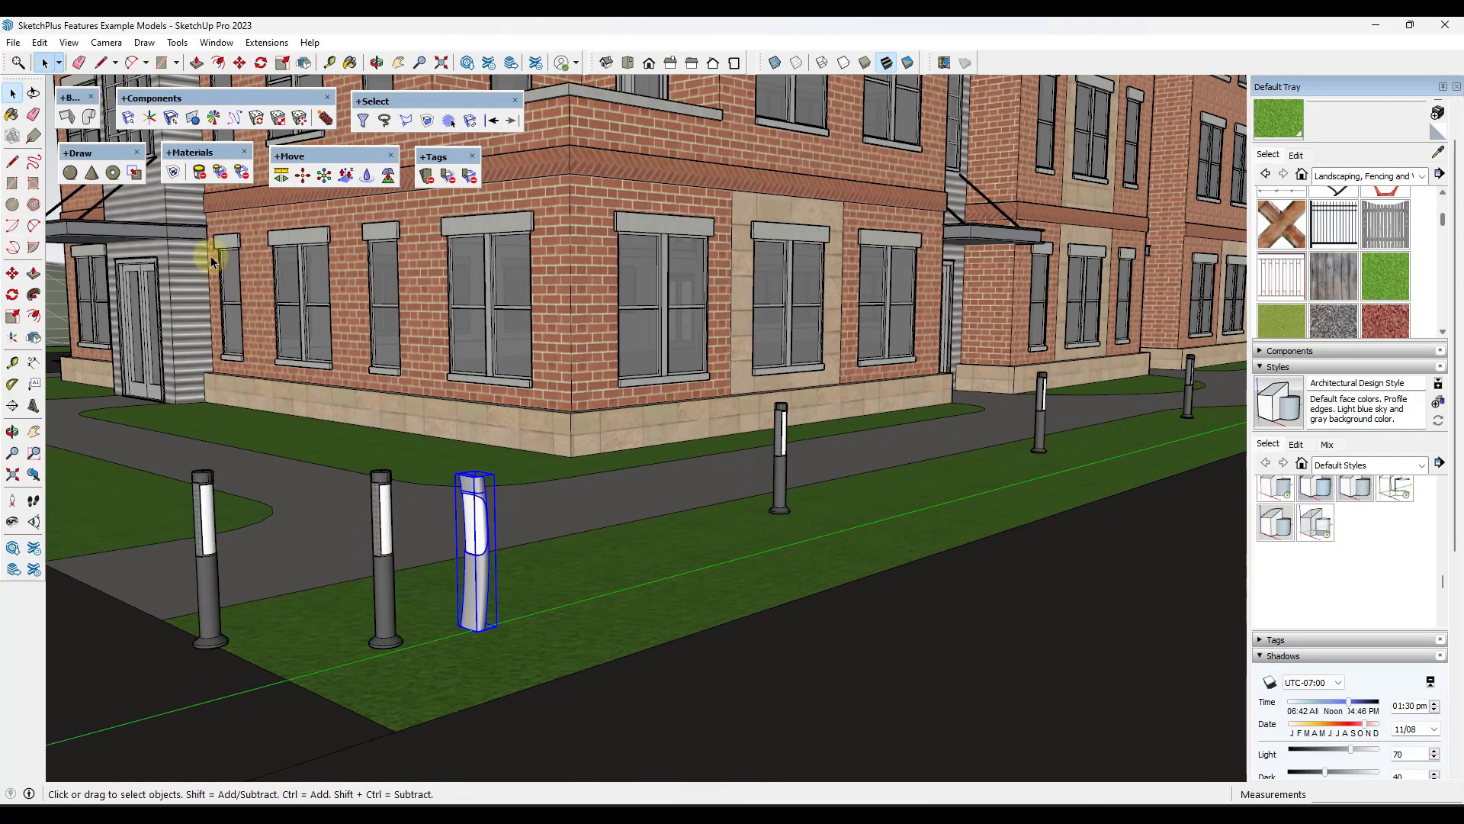
pyautogui.moveTo(211, 259); pyautogui.dragTo(745, 497, button='middle')
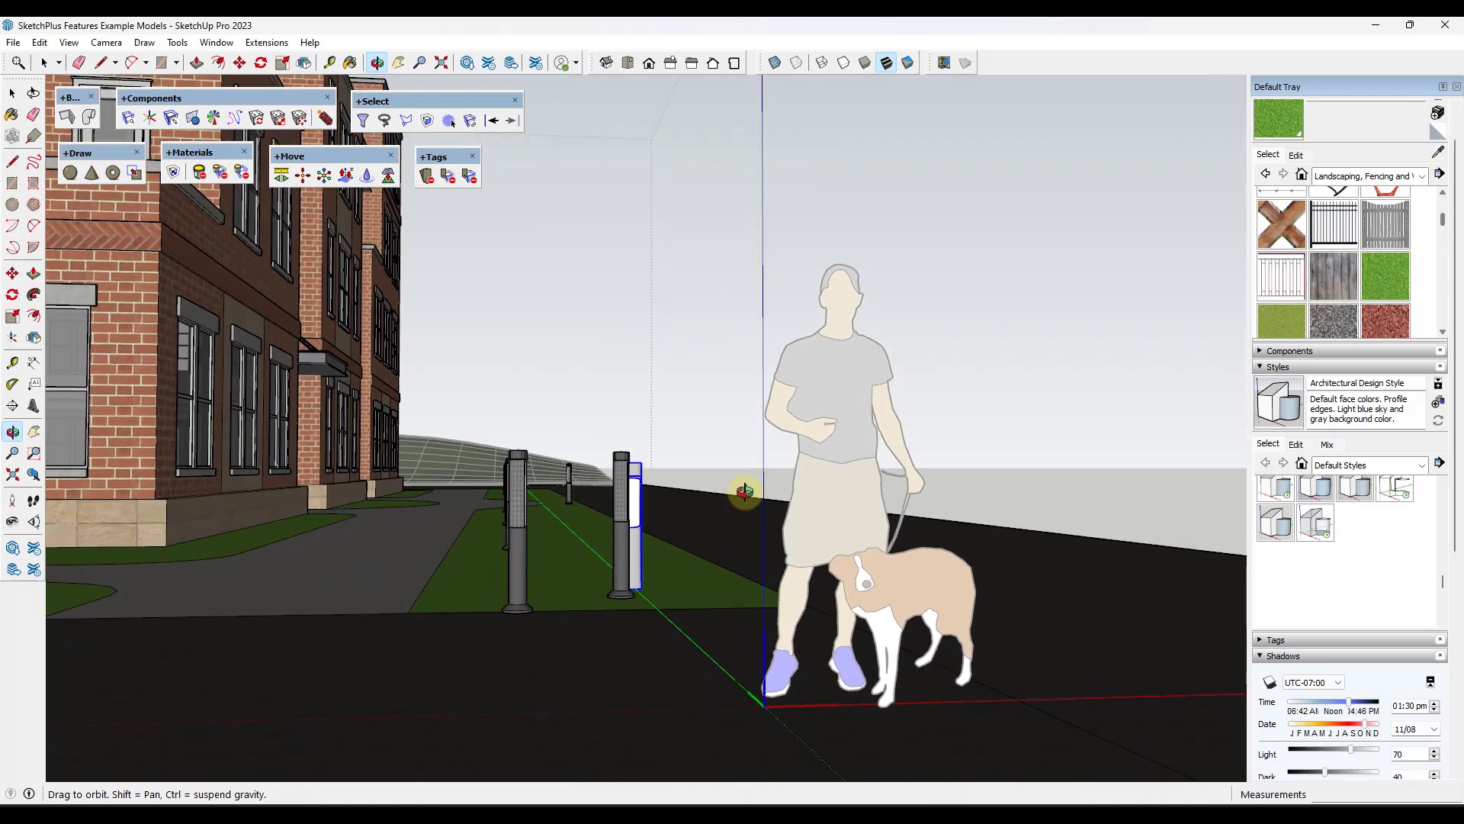
# Select the dark bollards along the path
pyautogui.click(508, 460)
pyautogui.scroll(-3, 570, 476)
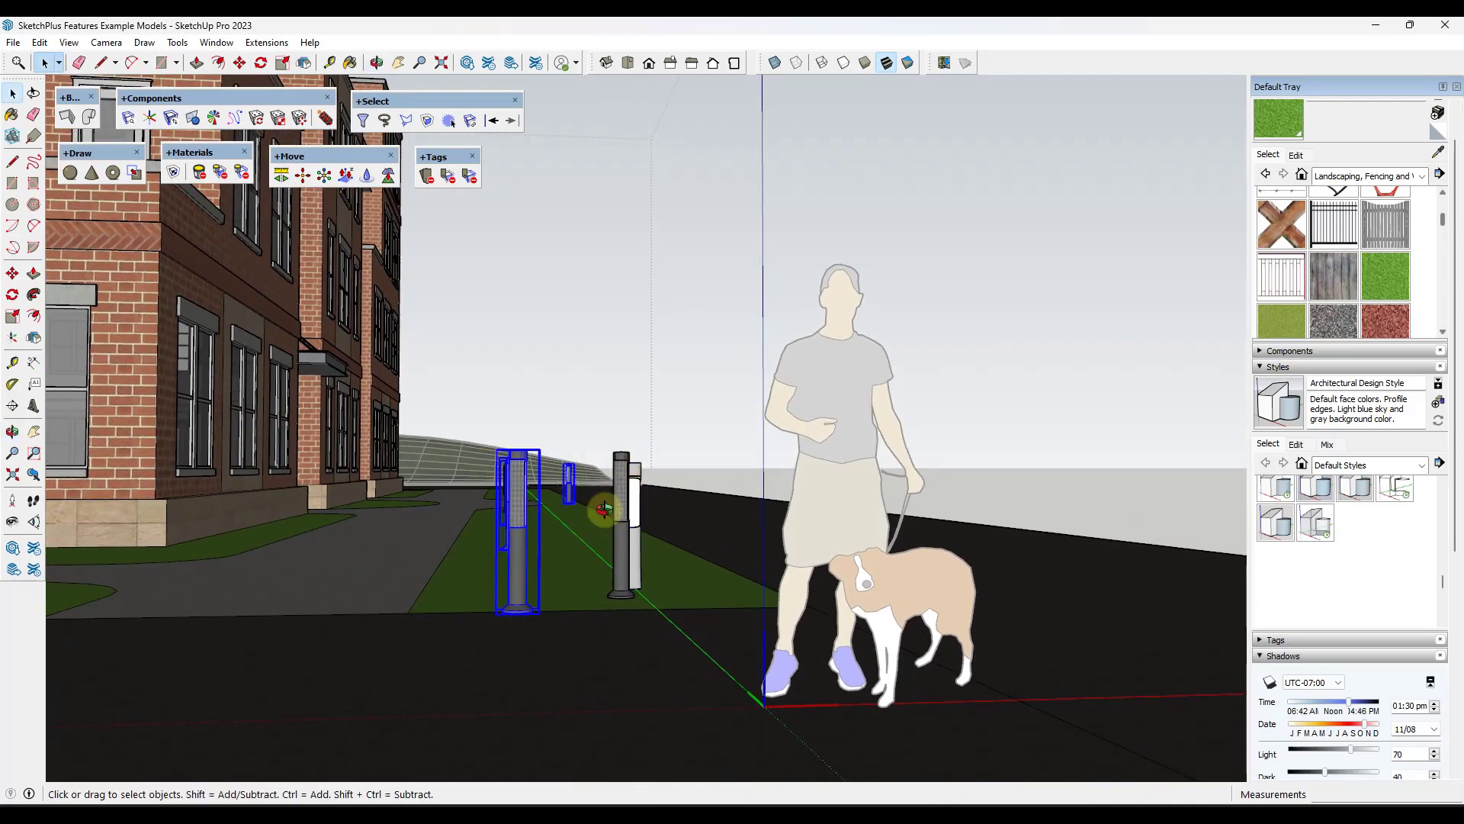
pyautogui.moveTo(571, 476); pyautogui.dragTo(745, 396, button='middle')
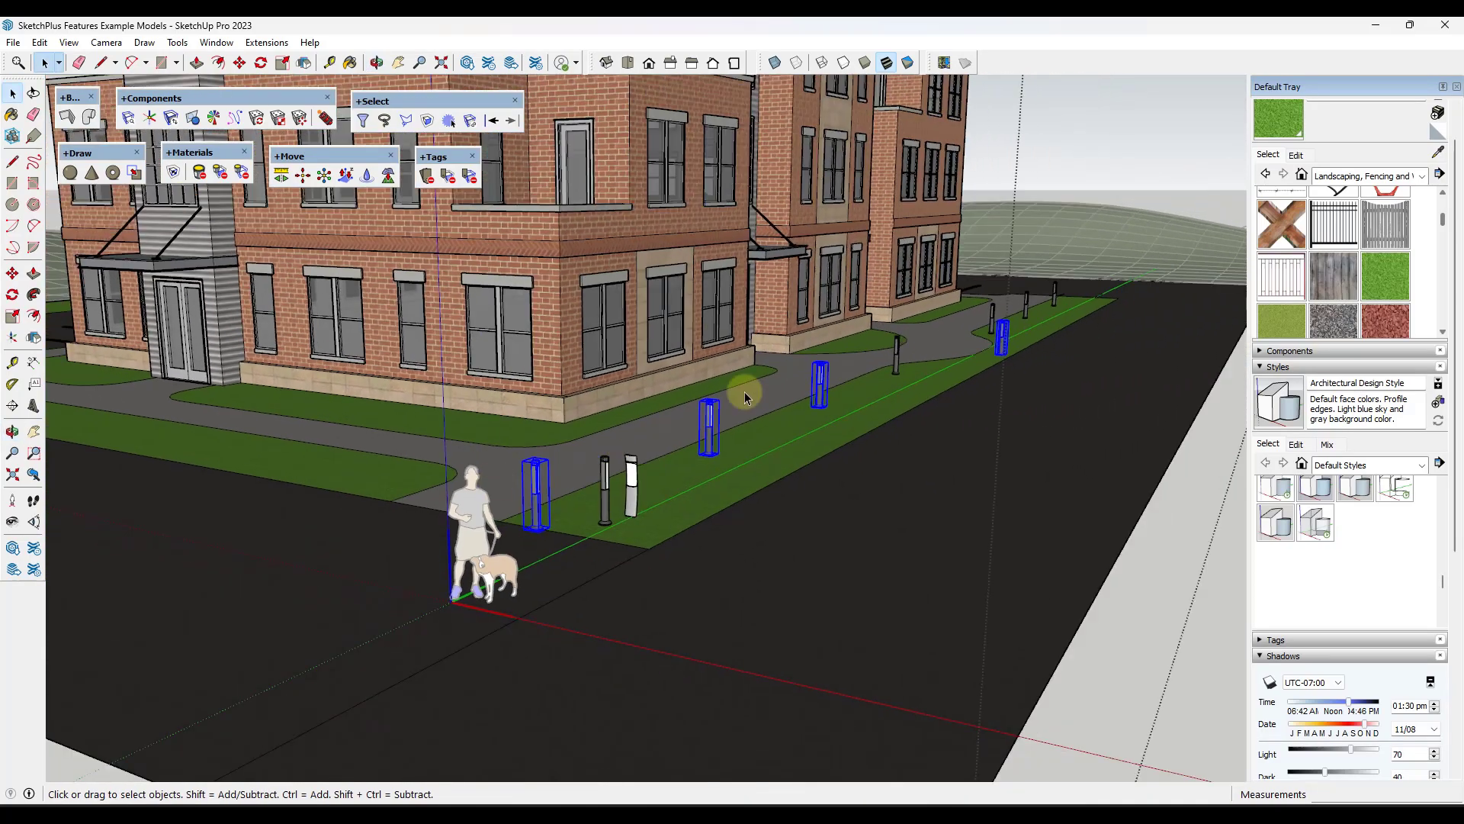
pyautogui.keyDown('ctrl'); pyautogui.click(896, 349); pyautogui.keyUp('ctrl')
pyautogui.keyDown('ctrl'); pyautogui.click(992, 315); pyautogui.keyUp('ctrl')
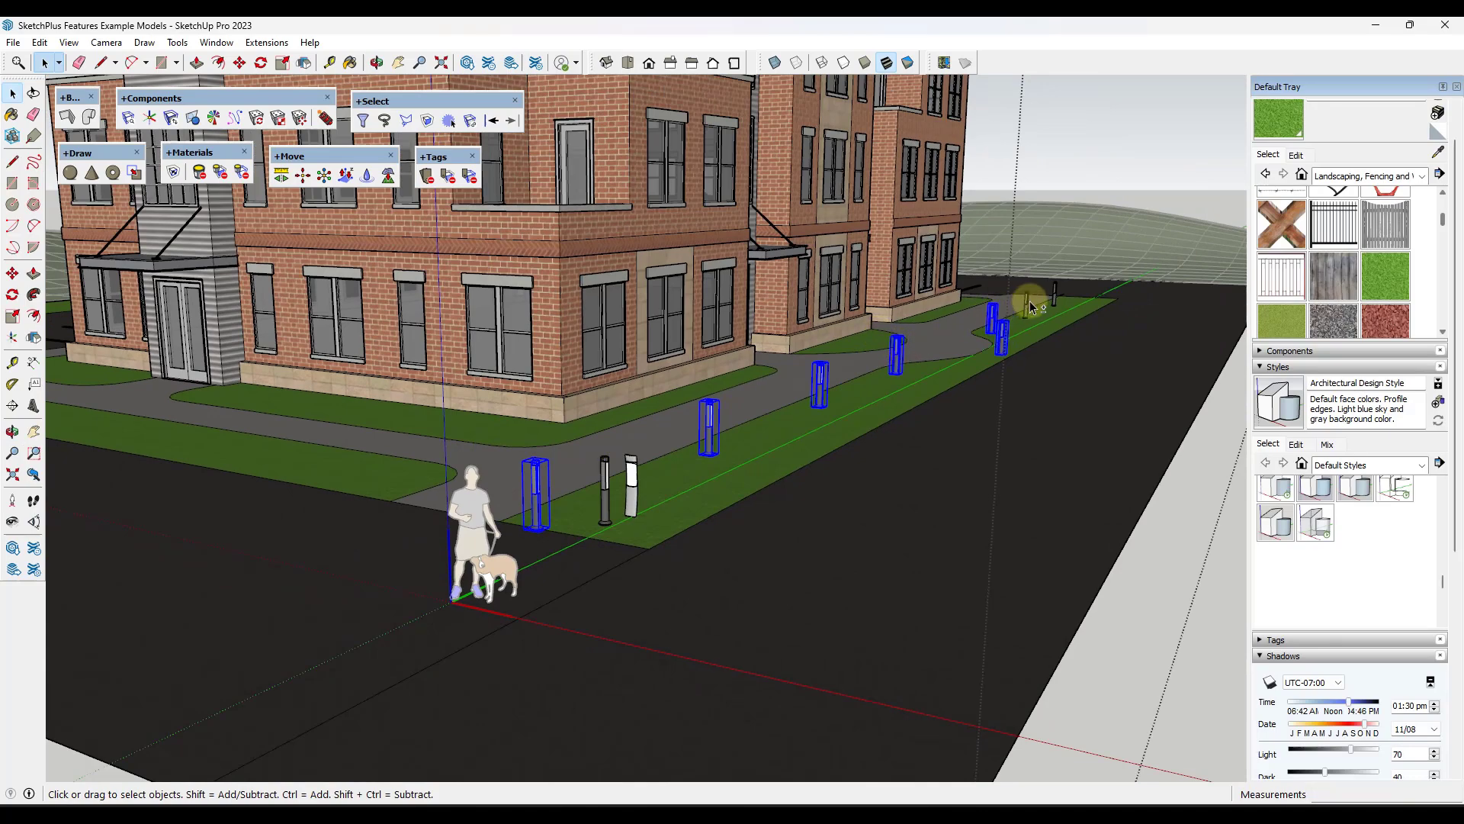
pyautogui.scroll(3, 556, 529)
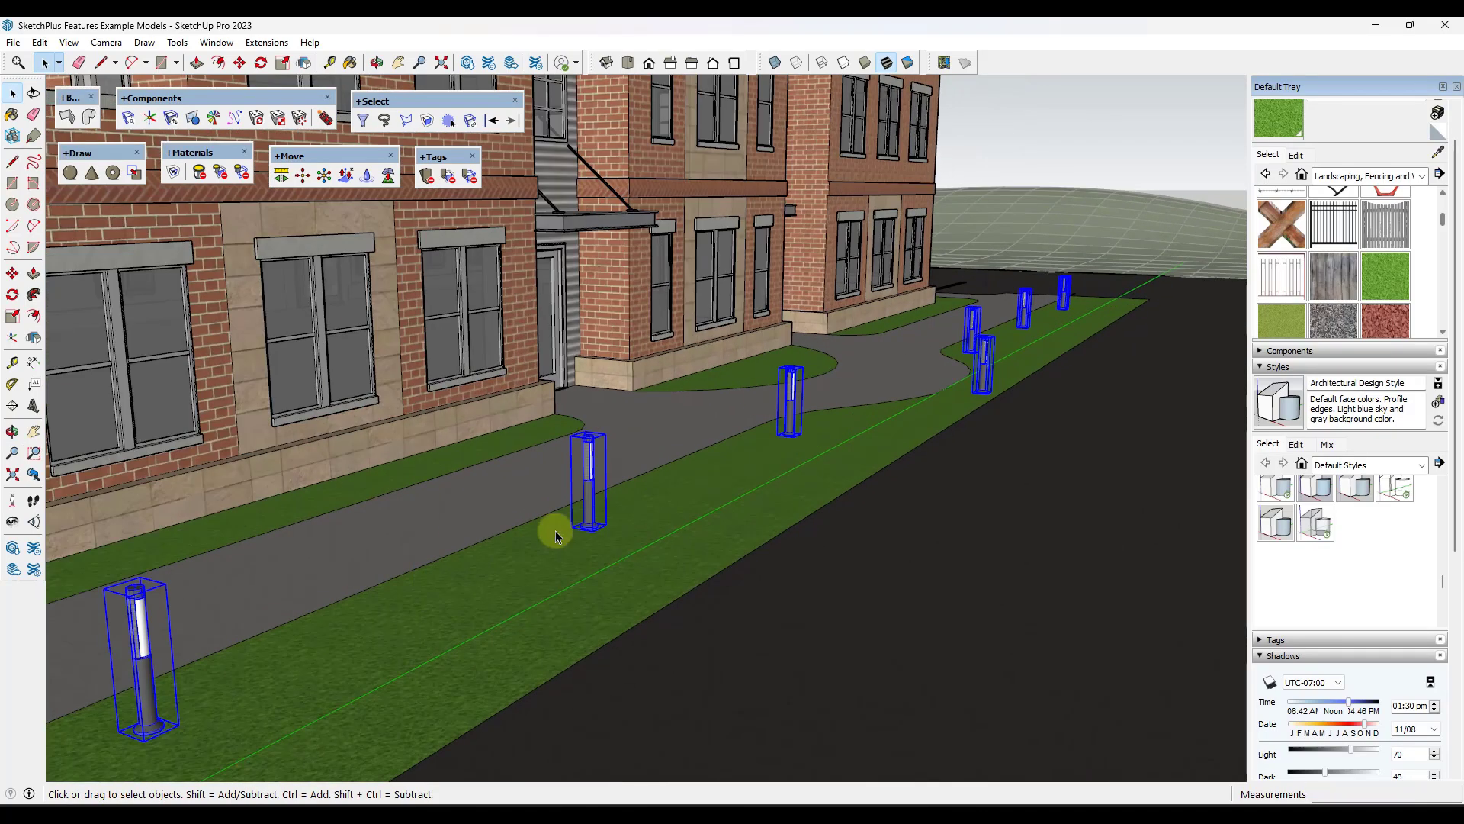
pyautogui.scroll(-2, 572, 511)
pyautogui.scroll(5, 386, 504)
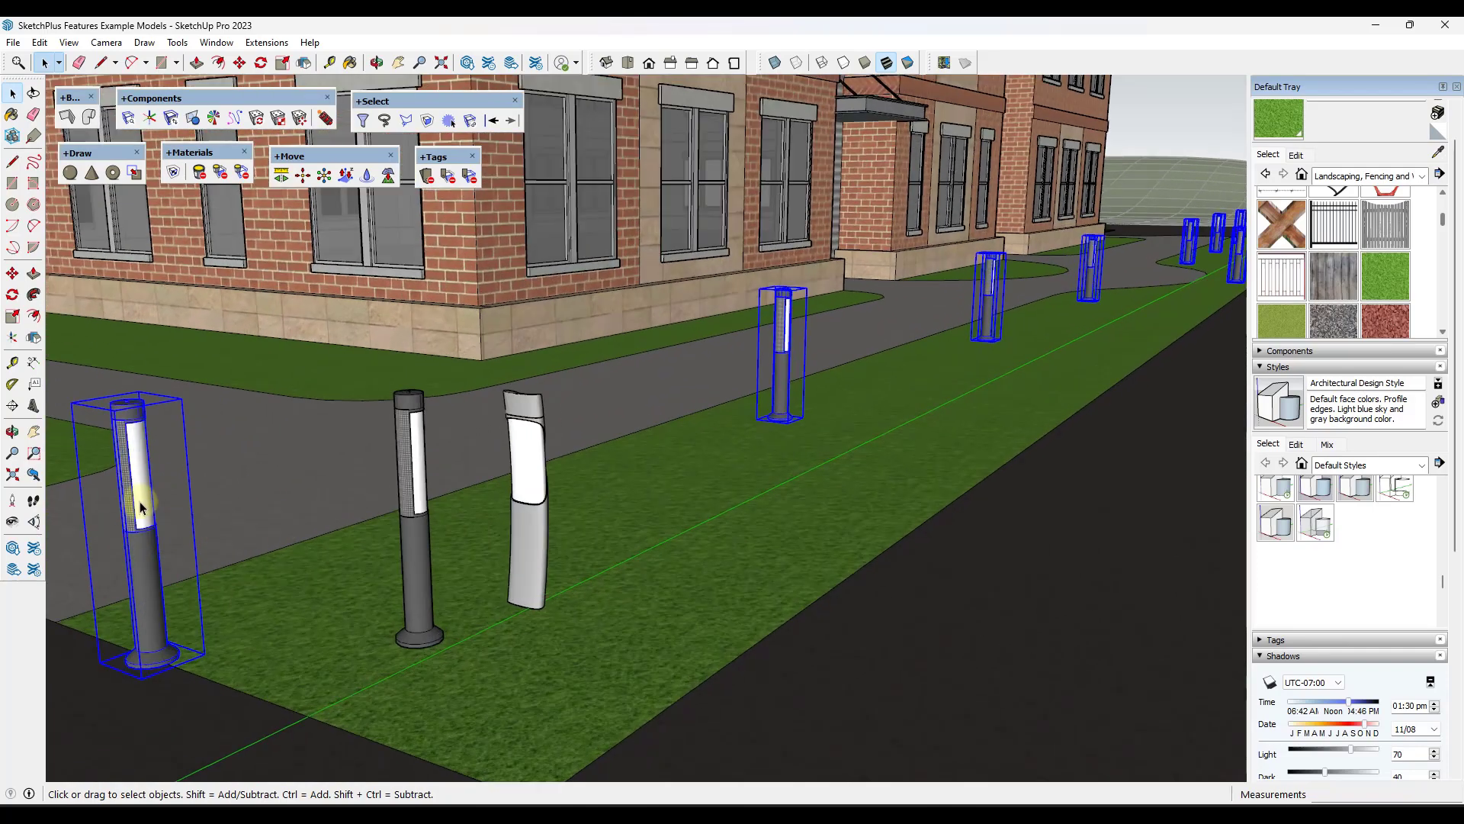
# Replace the selected bollards with the white curved LightScale bollard using Replace Component+
pyautogui.click(171, 119)
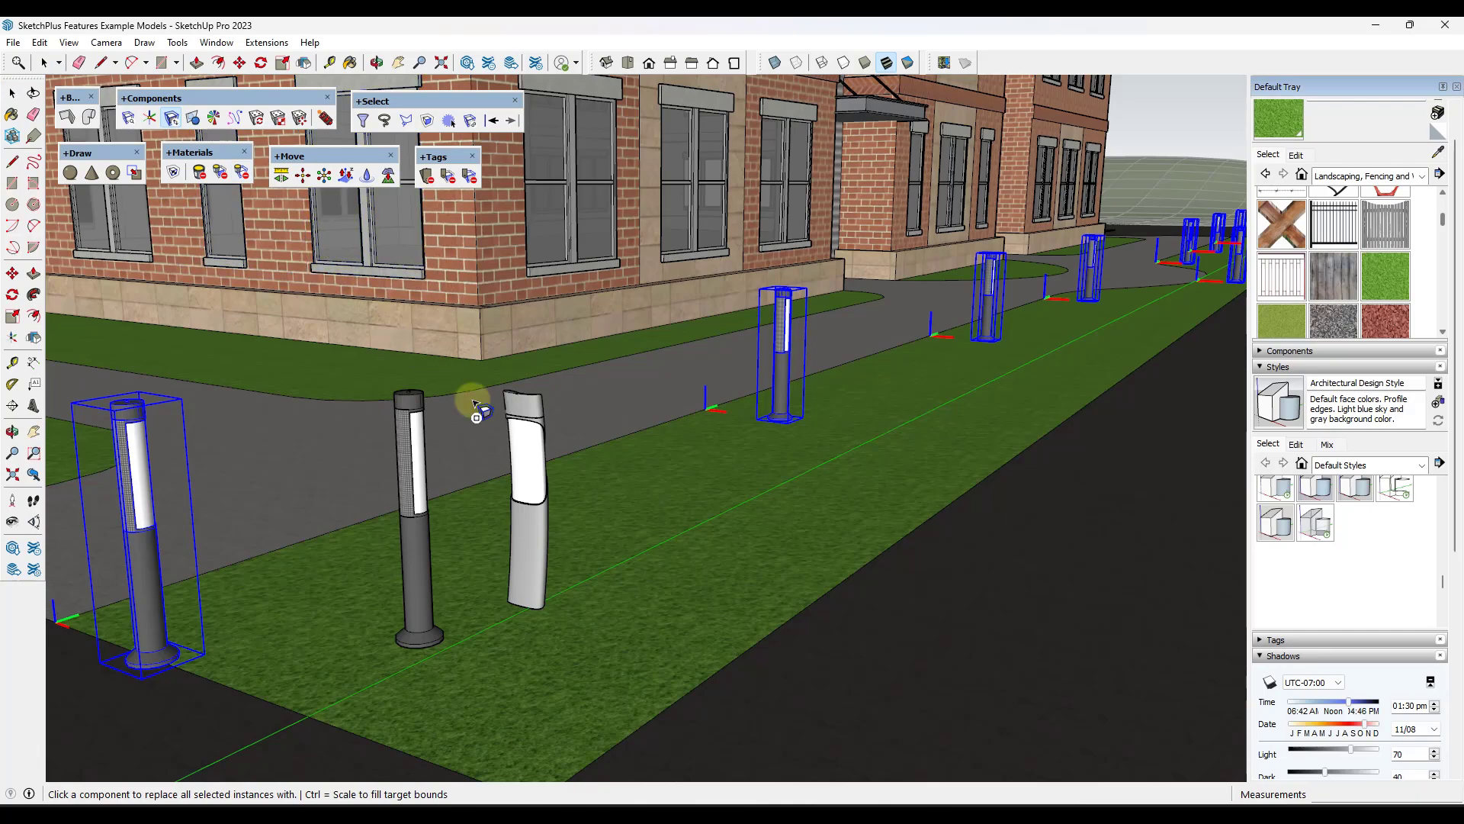
pyautogui.click(531, 488)
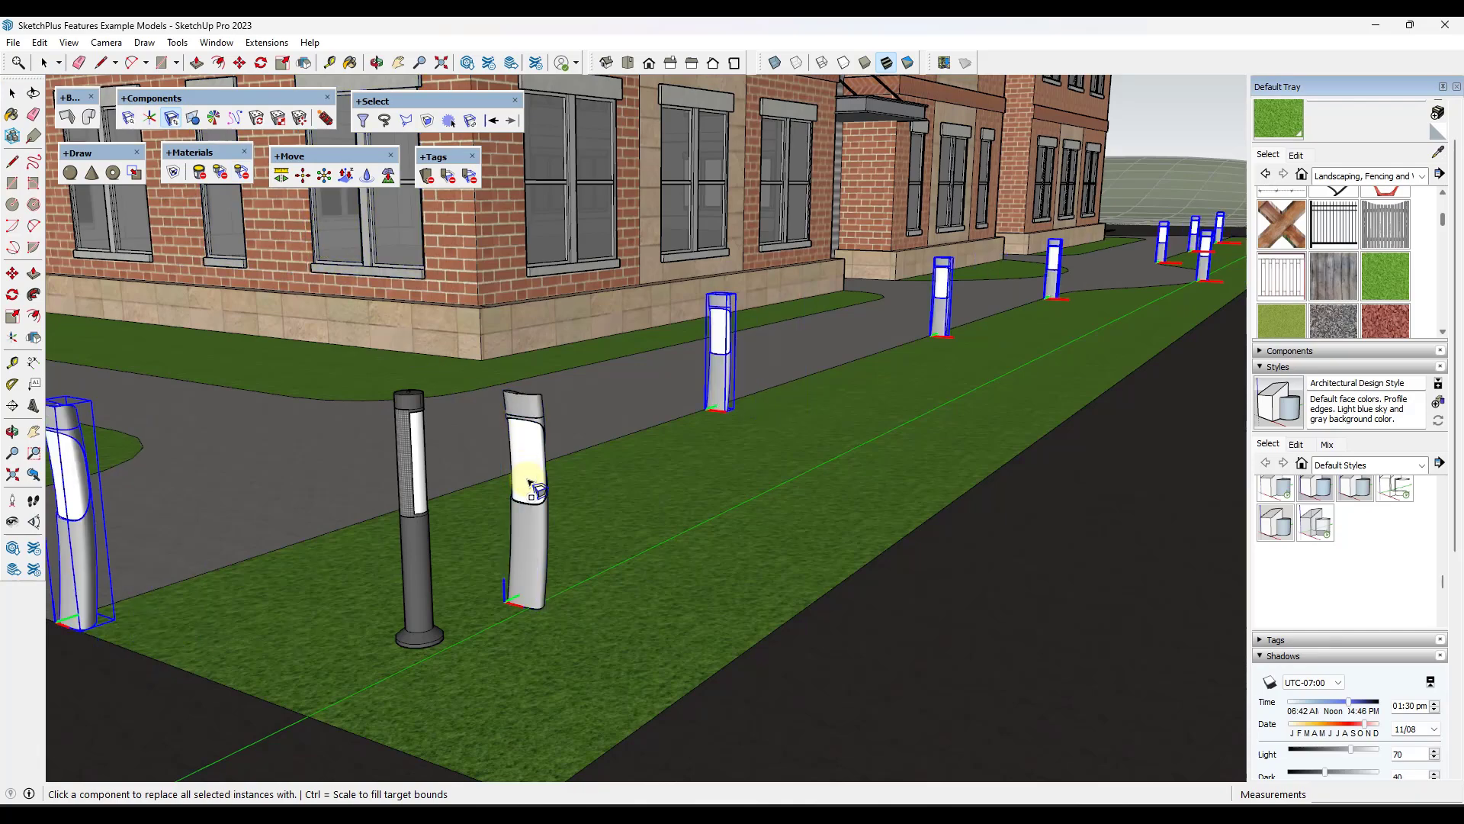
pyautogui.scroll(-3, 536, 485)
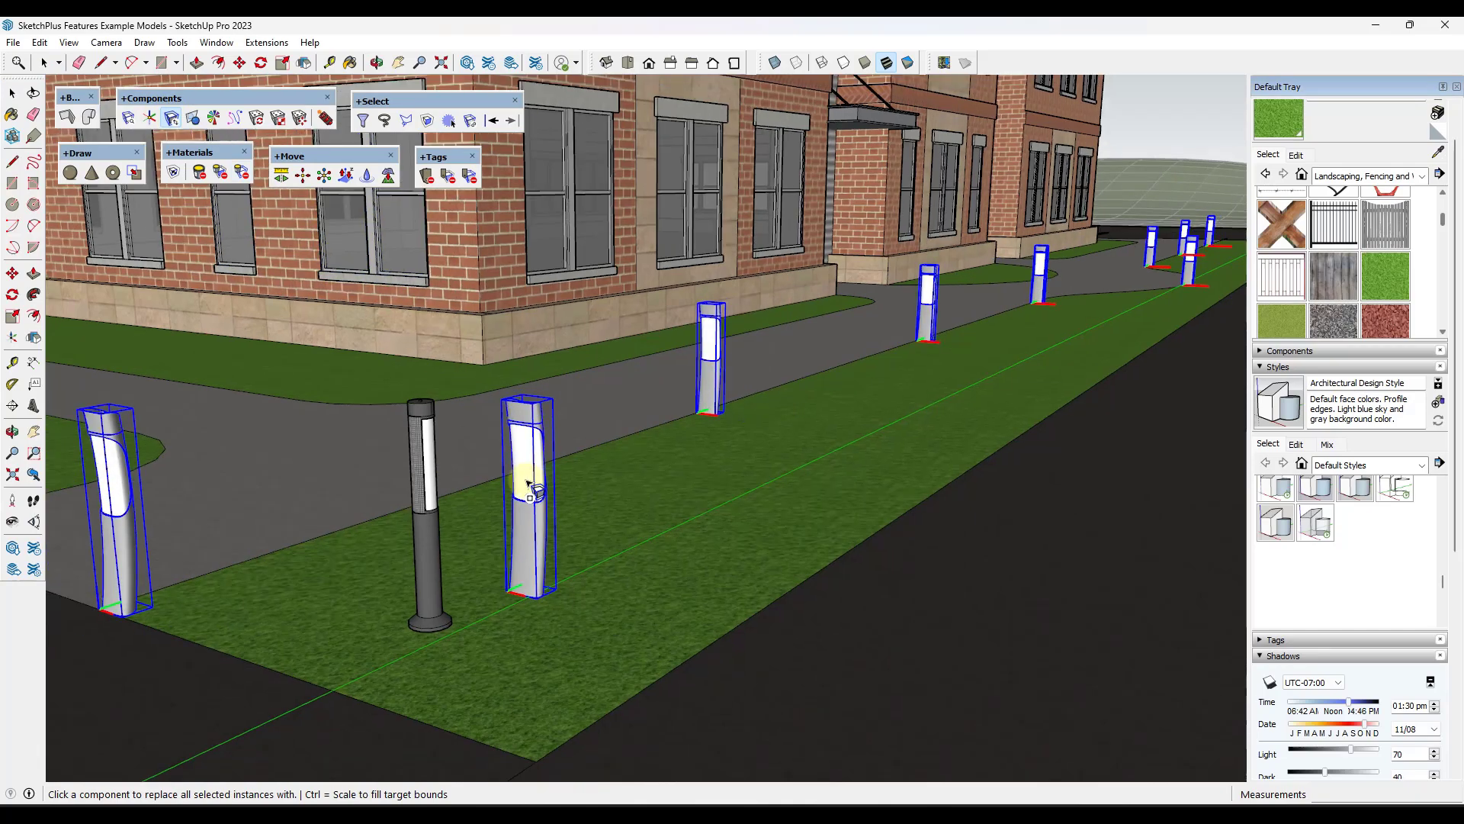
pyautogui.moveTo(516, 466); pyautogui.dragTo(610, 458, button='middle')
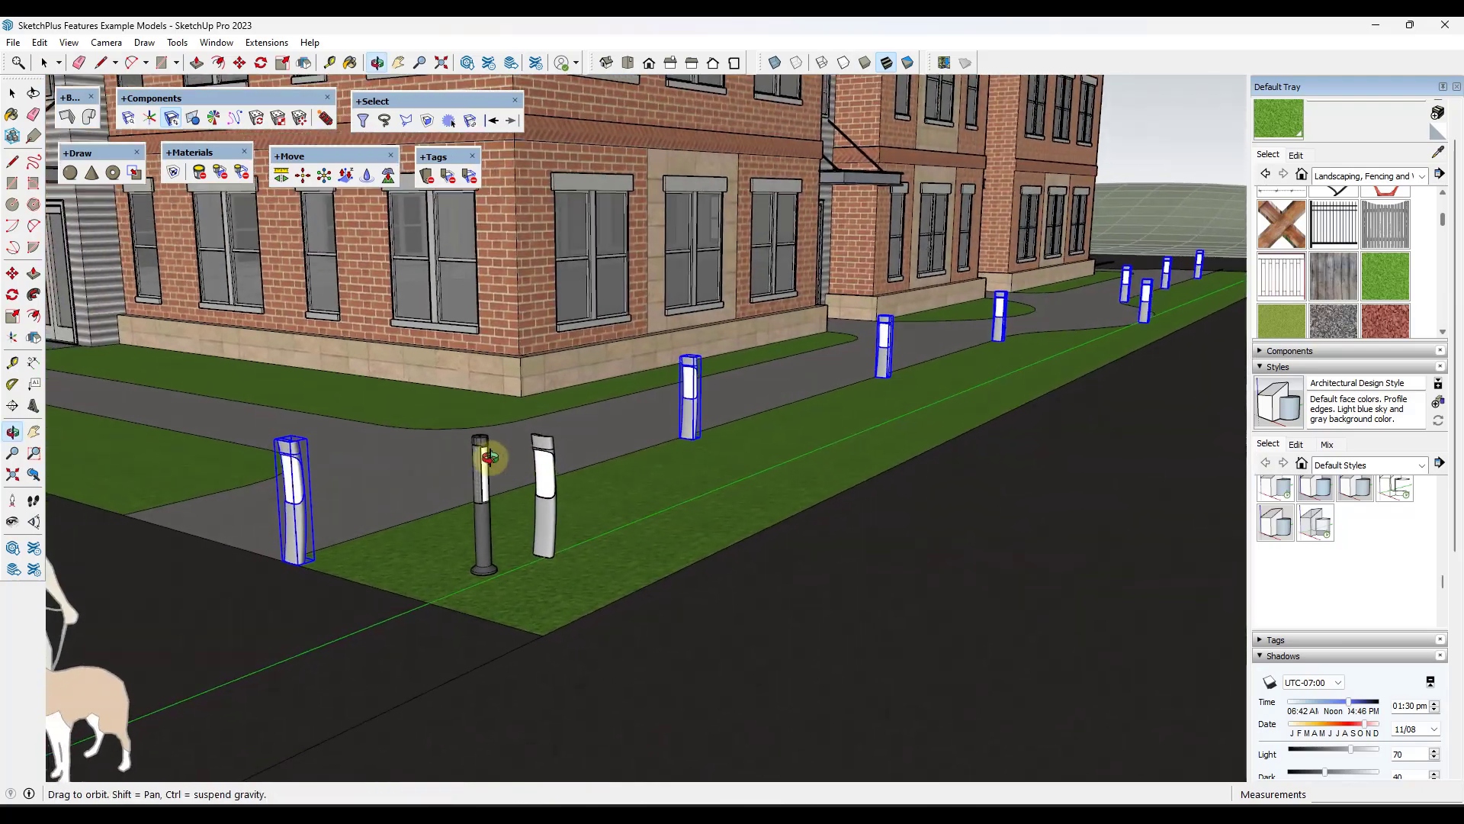
pyautogui.scroll(3, 593, 433)
pyautogui.scroll(-3, 593, 435)
pyautogui.scroll(3, 610, 427)
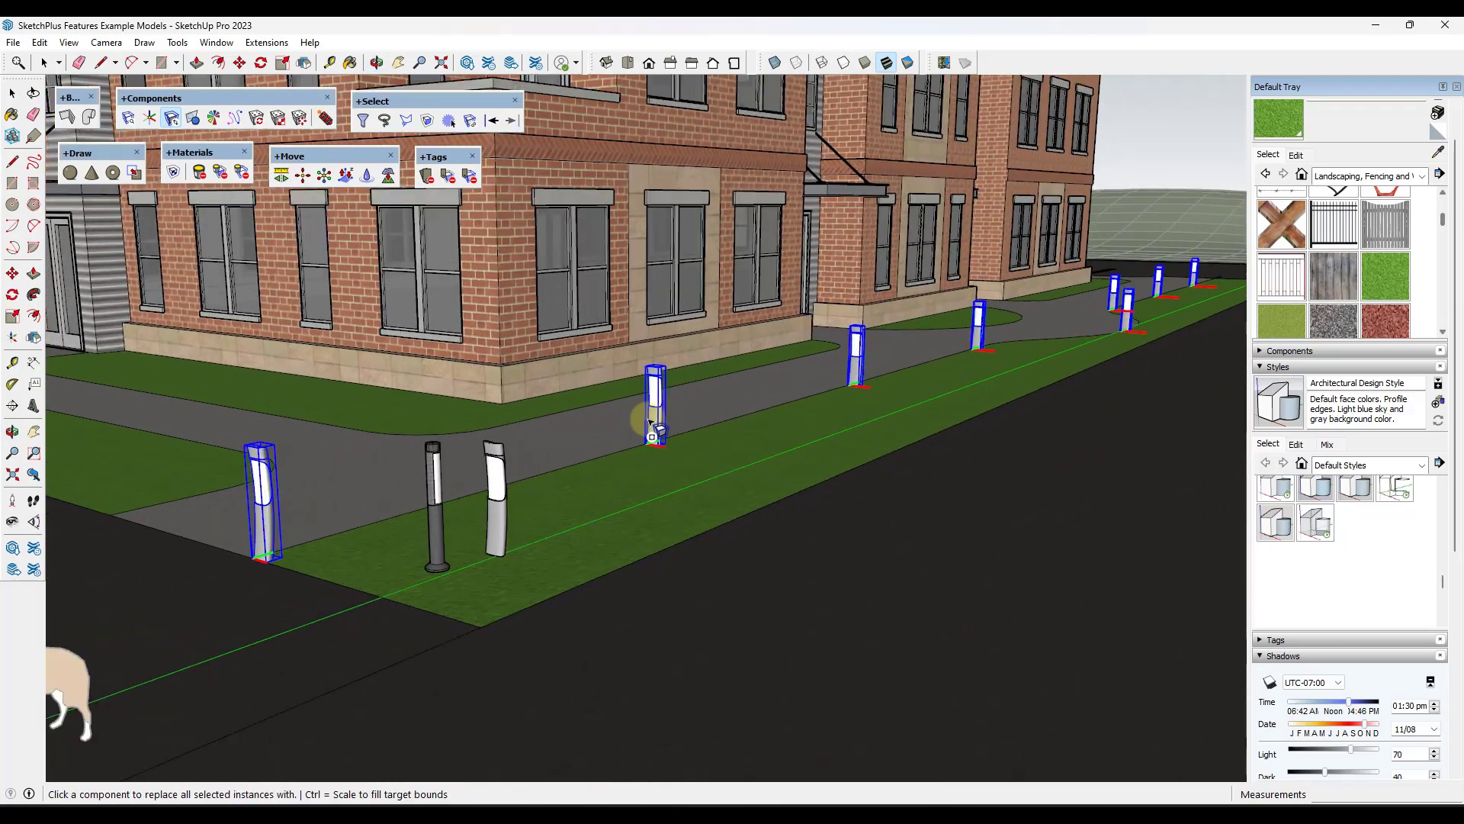
pyautogui.press('space')
pyautogui.keyDown('shift'); pyautogui.click(461, 508); pyautogui.keyUp('shift')
pyautogui.scroll(1, 473, 496)
pyautogui.moveTo(477, 497); pyautogui.dragTo(370, 468, button='middle')
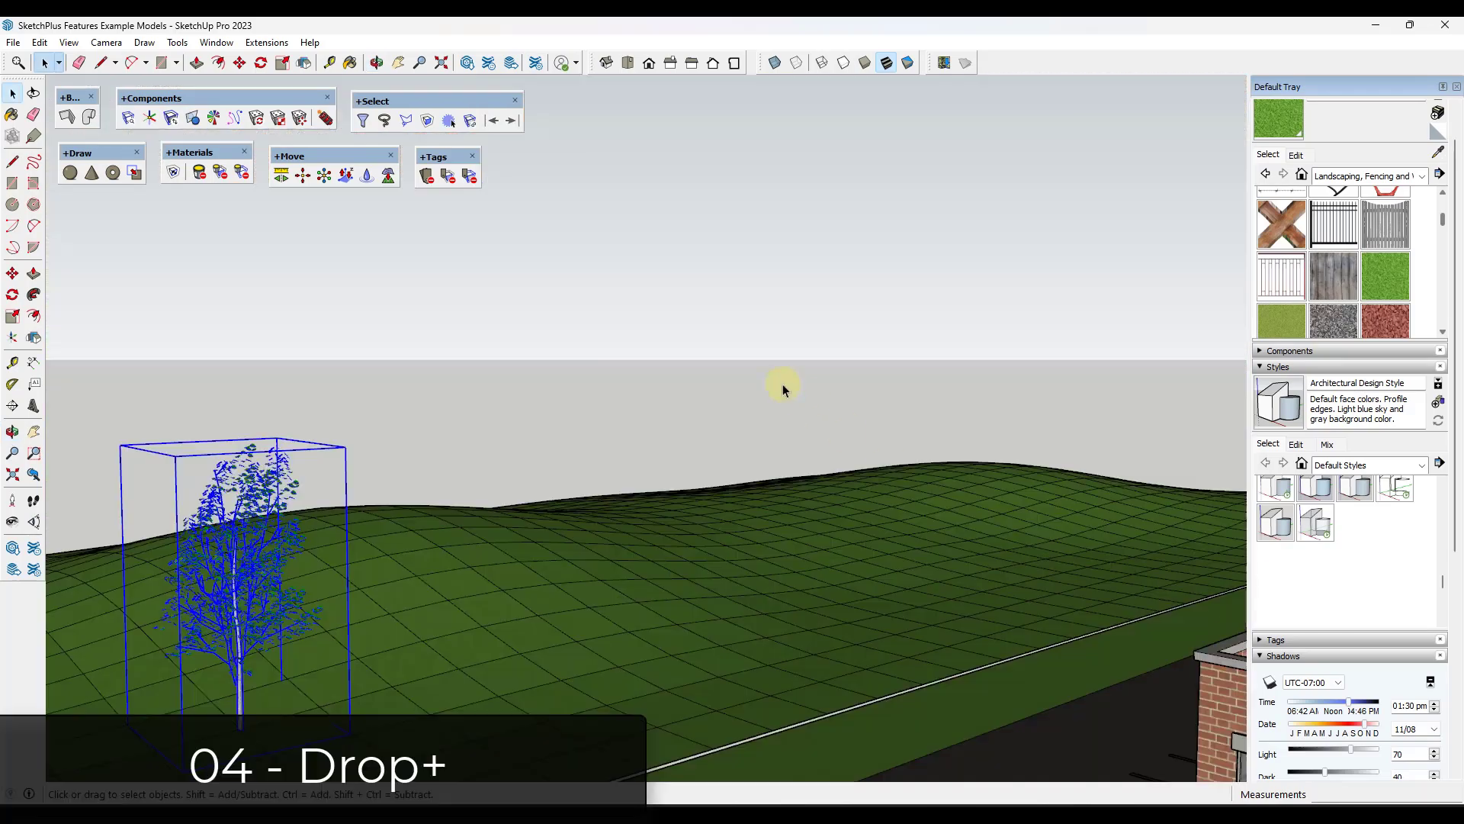
# Place several trial copies of the tree, then undo them
pyautogui.scroll(-3, 405, 657)
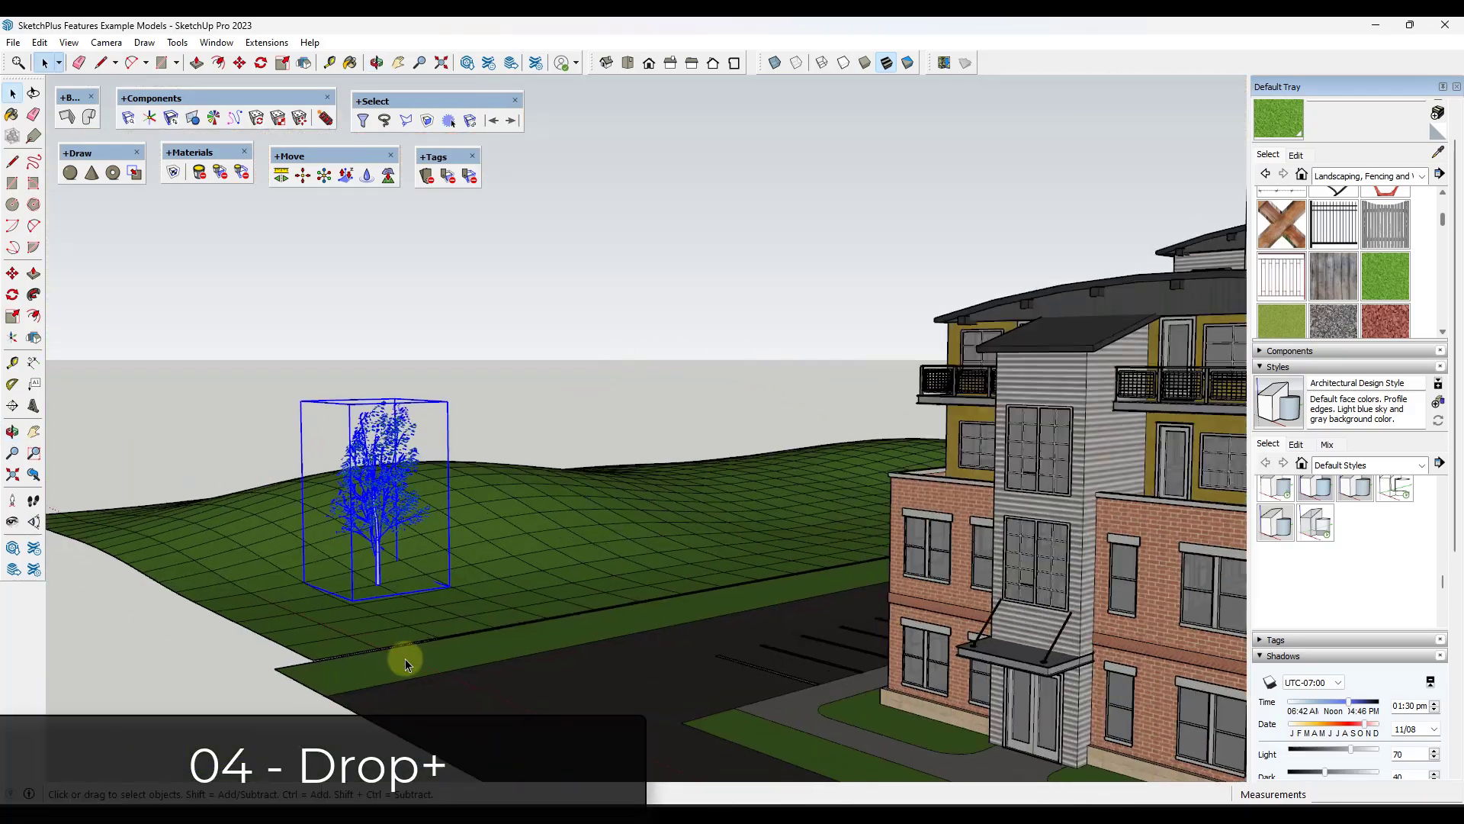
pyautogui.scroll(5, 369, 557)
pyautogui.moveTo(385, 531); pyautogui.dragTo(474, 588, button='middle')
pyautogui.scroll(-3, 420, 543)
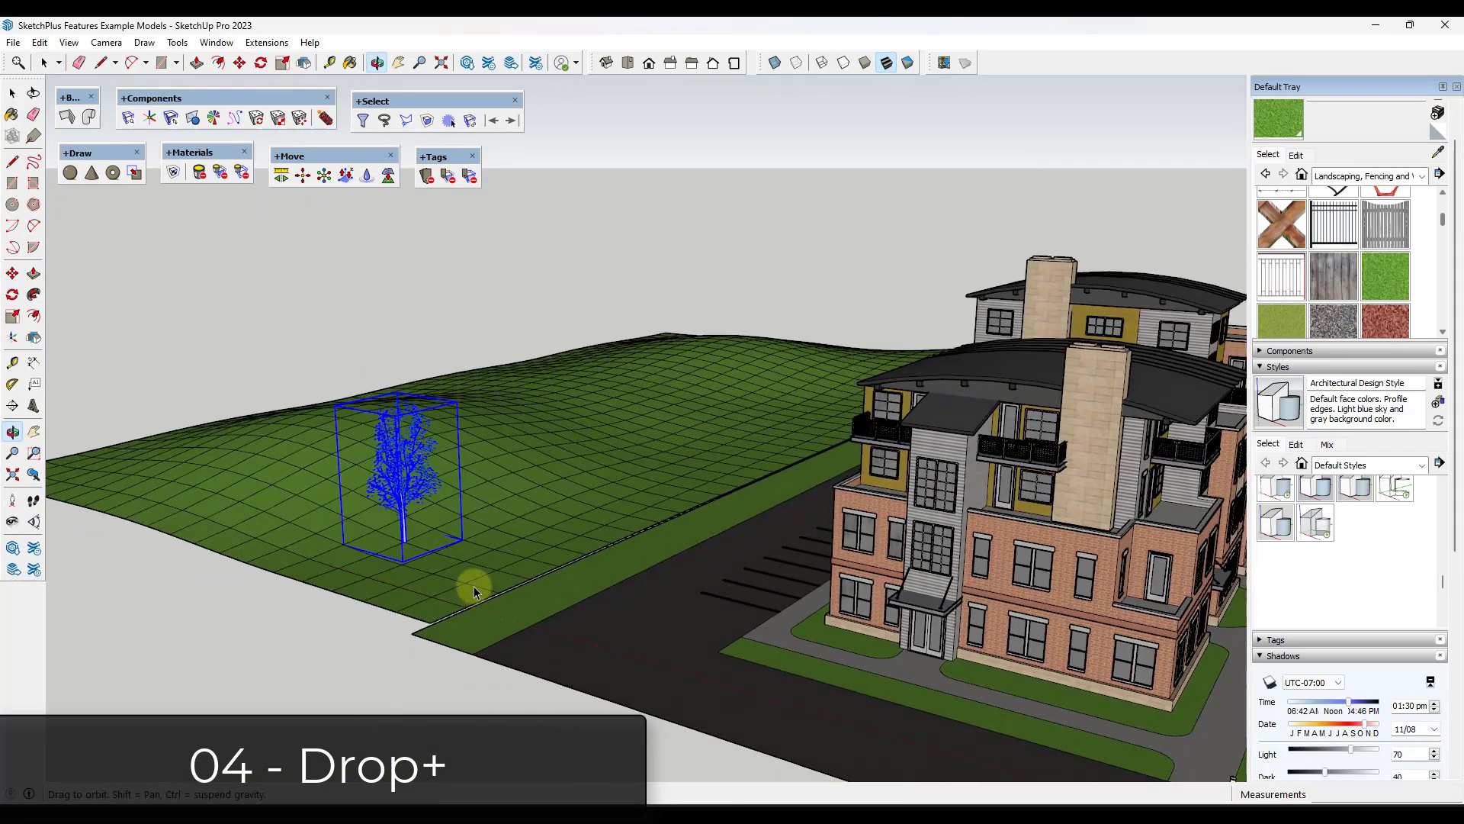
pyautogui.press('m')
pyautogui.click(401, 544)
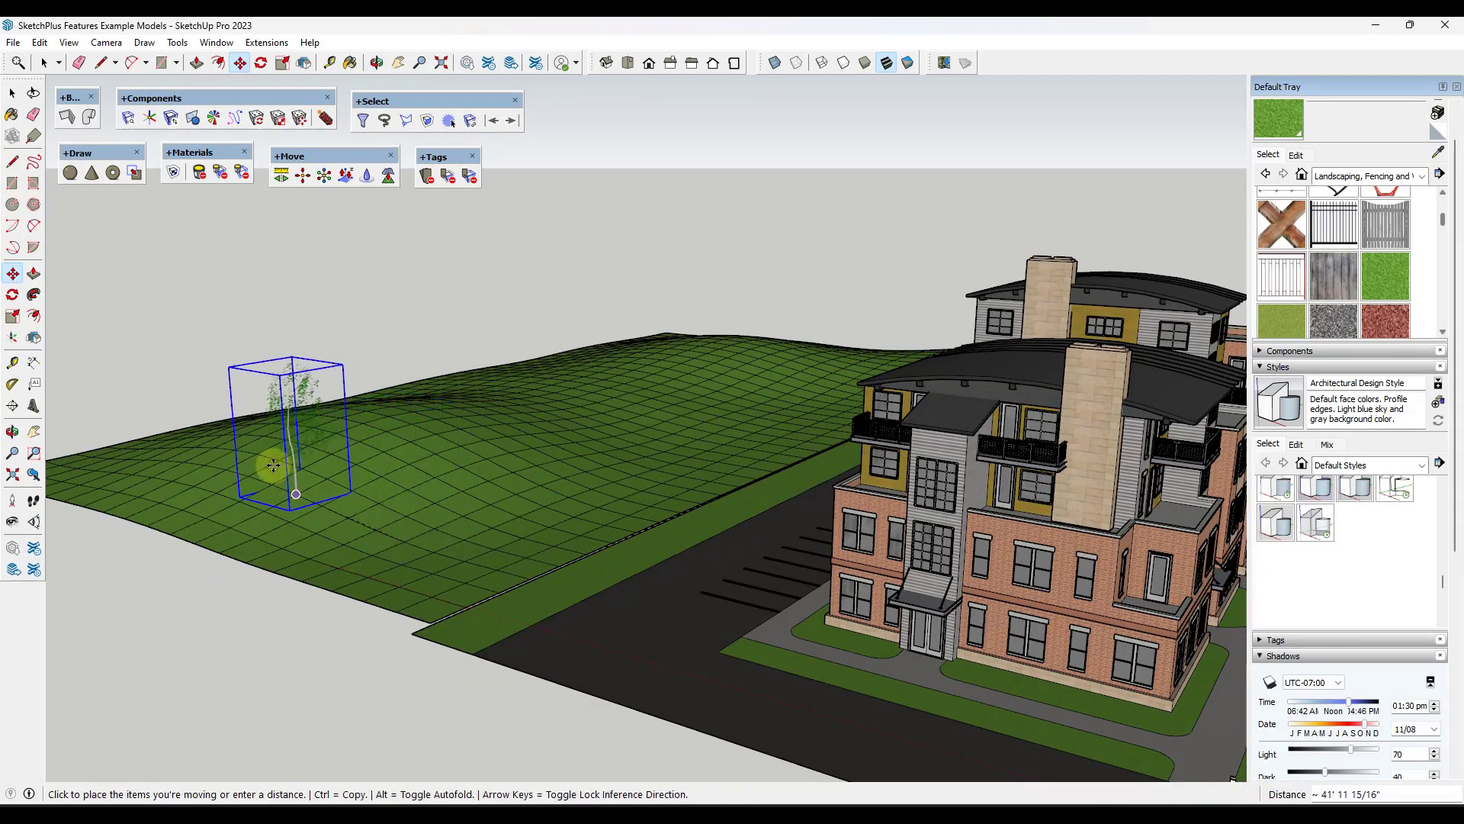
pyautogui.press('ctrl')
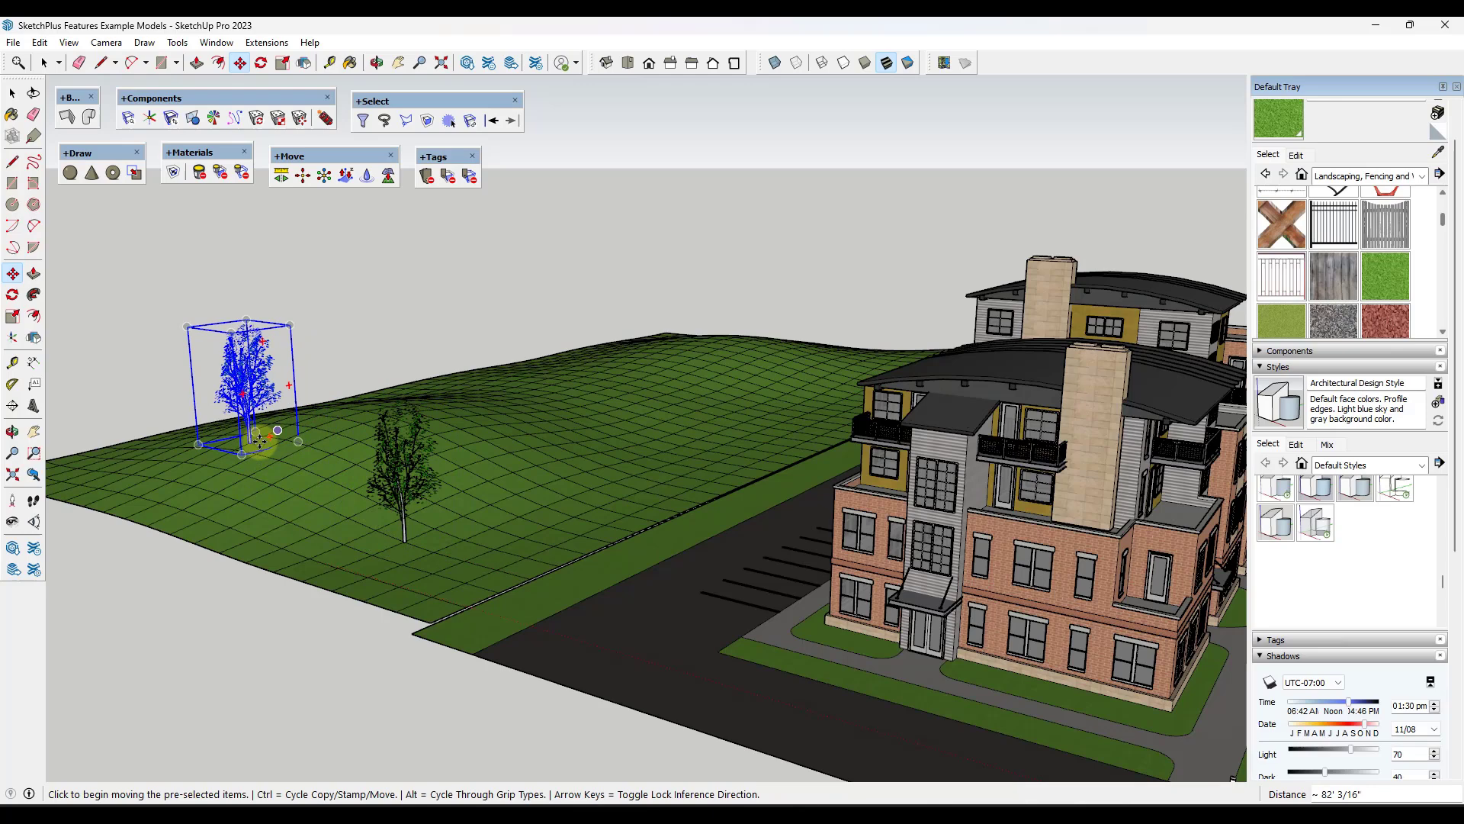
pyautogui.click(254, 444)
pyautogui.click(250, 442)
pyautogui.click(506, 450)
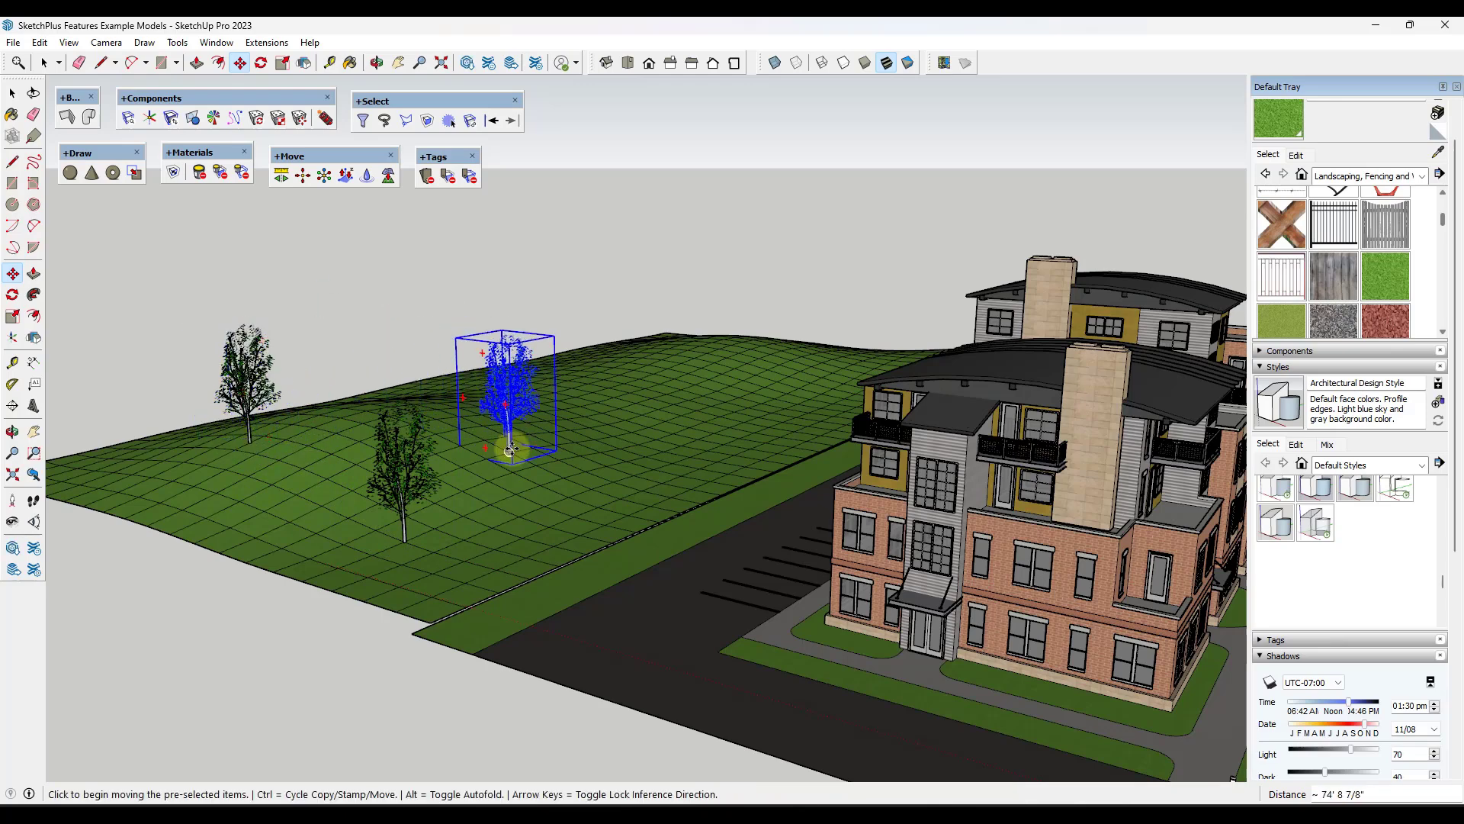
pyautogui.click(508, 451)
pyautogui.press('ctrl')
pyautogui.click(424, 389)
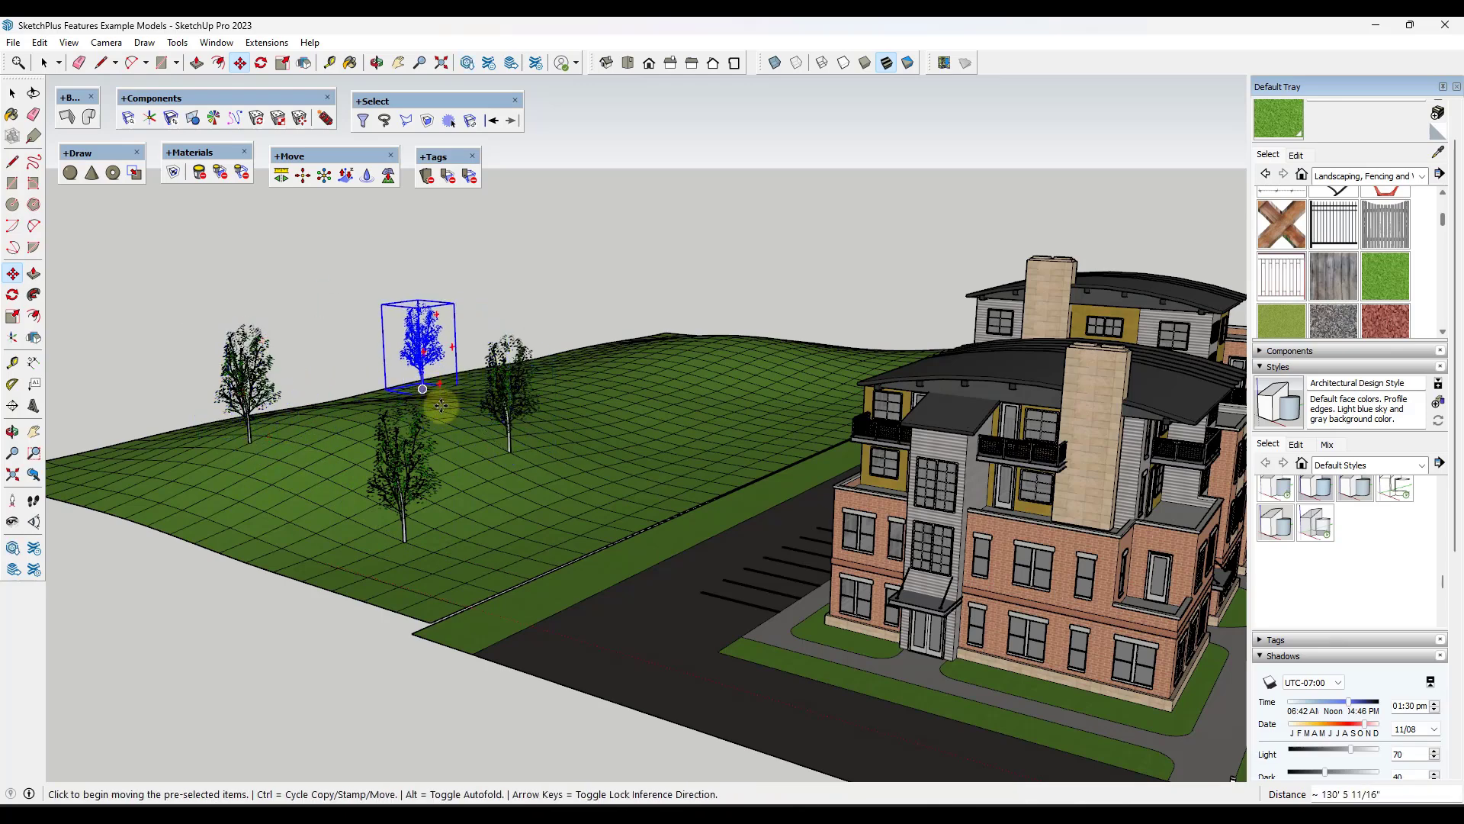
pyautogui.click(423, 391)
pyautogui.click(627, 402)
pyautogui.press('space')
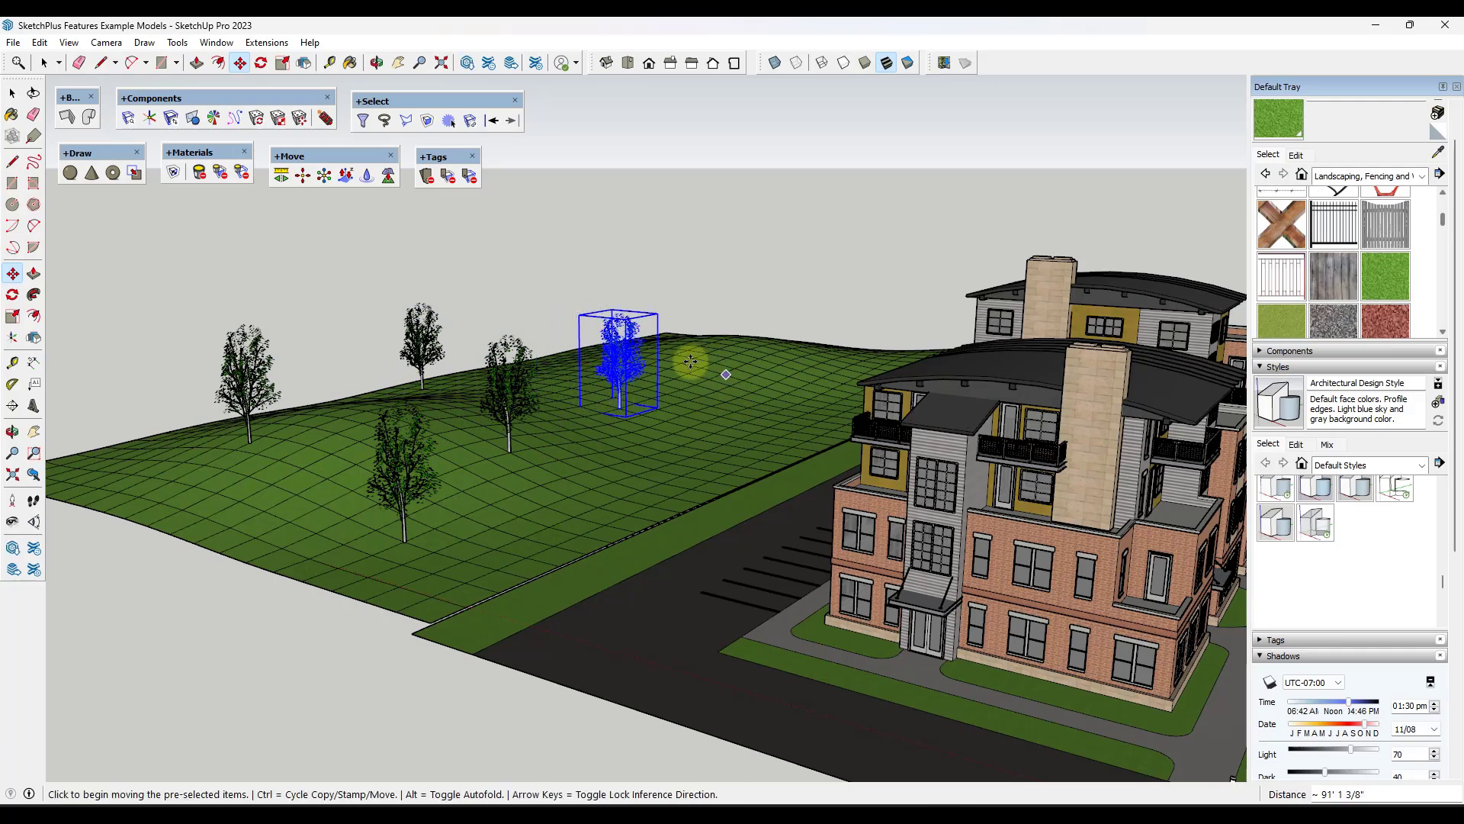
pyautogui.scroll(-2, 681, 364)
pyautogui.hotkey('ctrl', 'z')
pyautogui.hotkey('ctrl', 'z')
pyautogui.hotkey('ctrl', 'z')
pyautogui.hotkey('ctrl', 'z')
pyautogui.hotkey('ctrl', 'z')
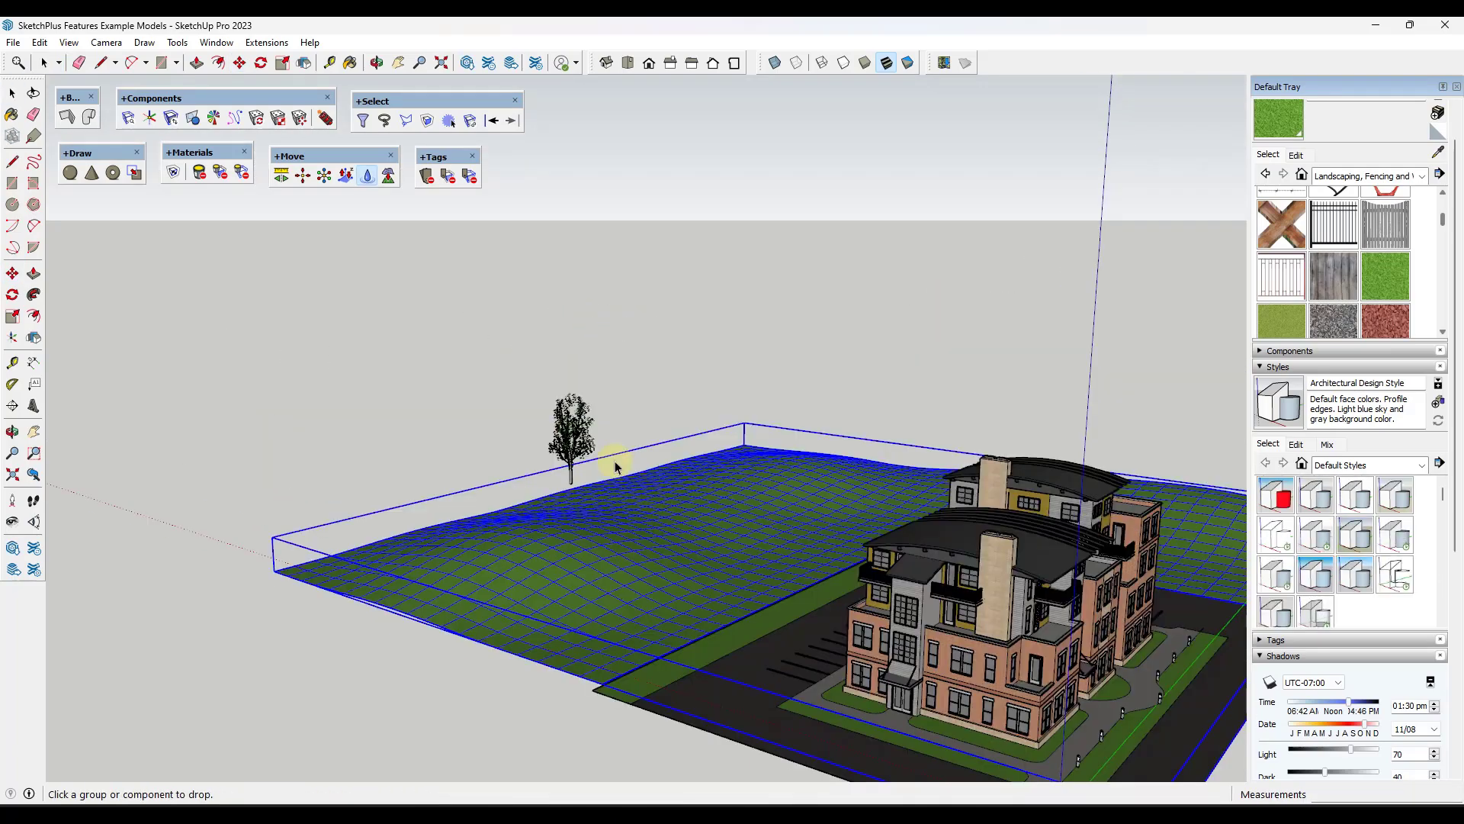
# Copy the tree to the row's end and array it into ten evenly spaced trees with /10
pyautogui.press('m')
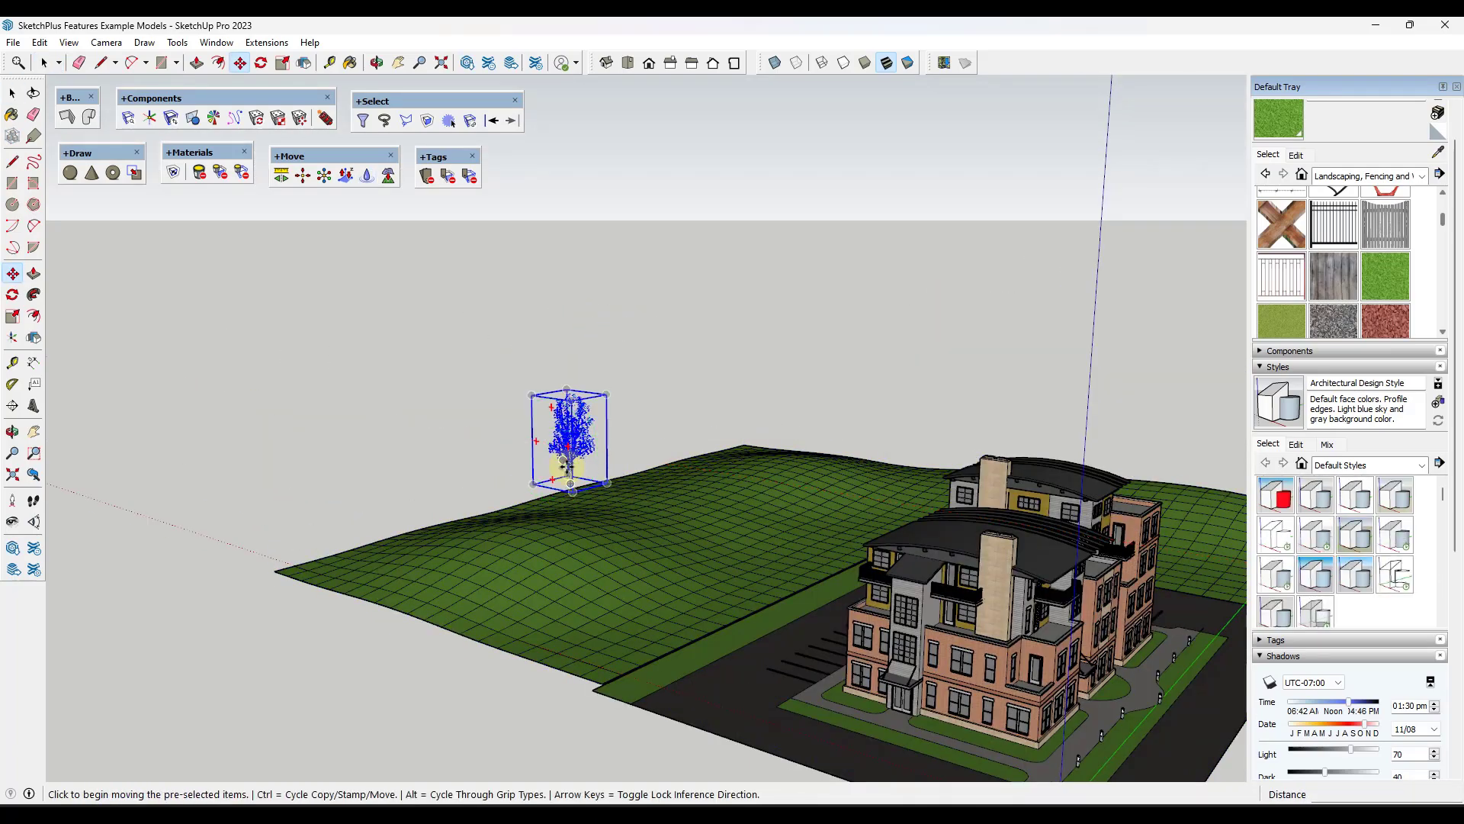
pyautogui.click(577, 479)
pyautogui.press('ctrl')
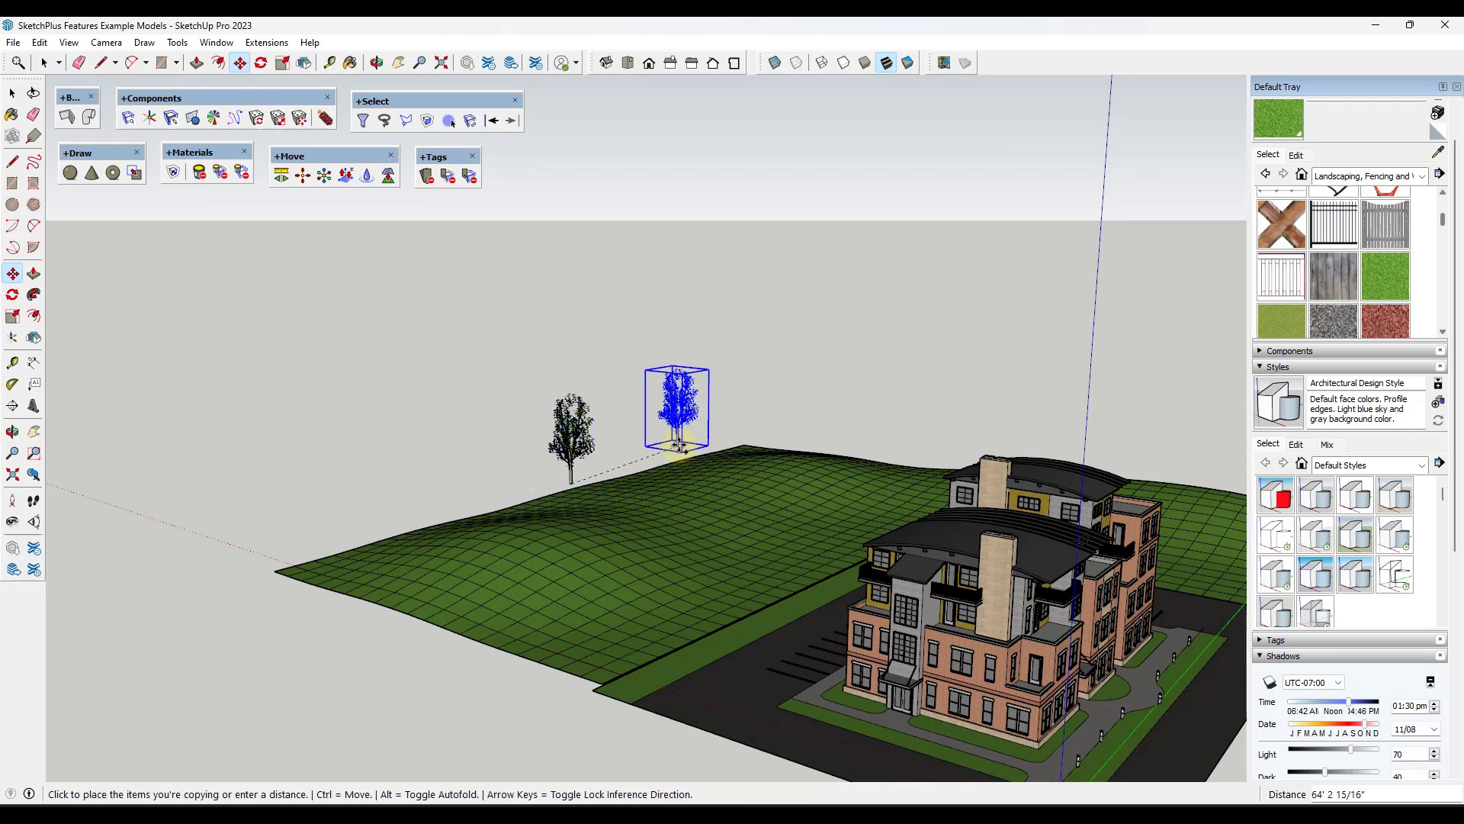
pyautogui.click(908, 478)
pyautogui.write('/10')
pyautogui.press('Return')
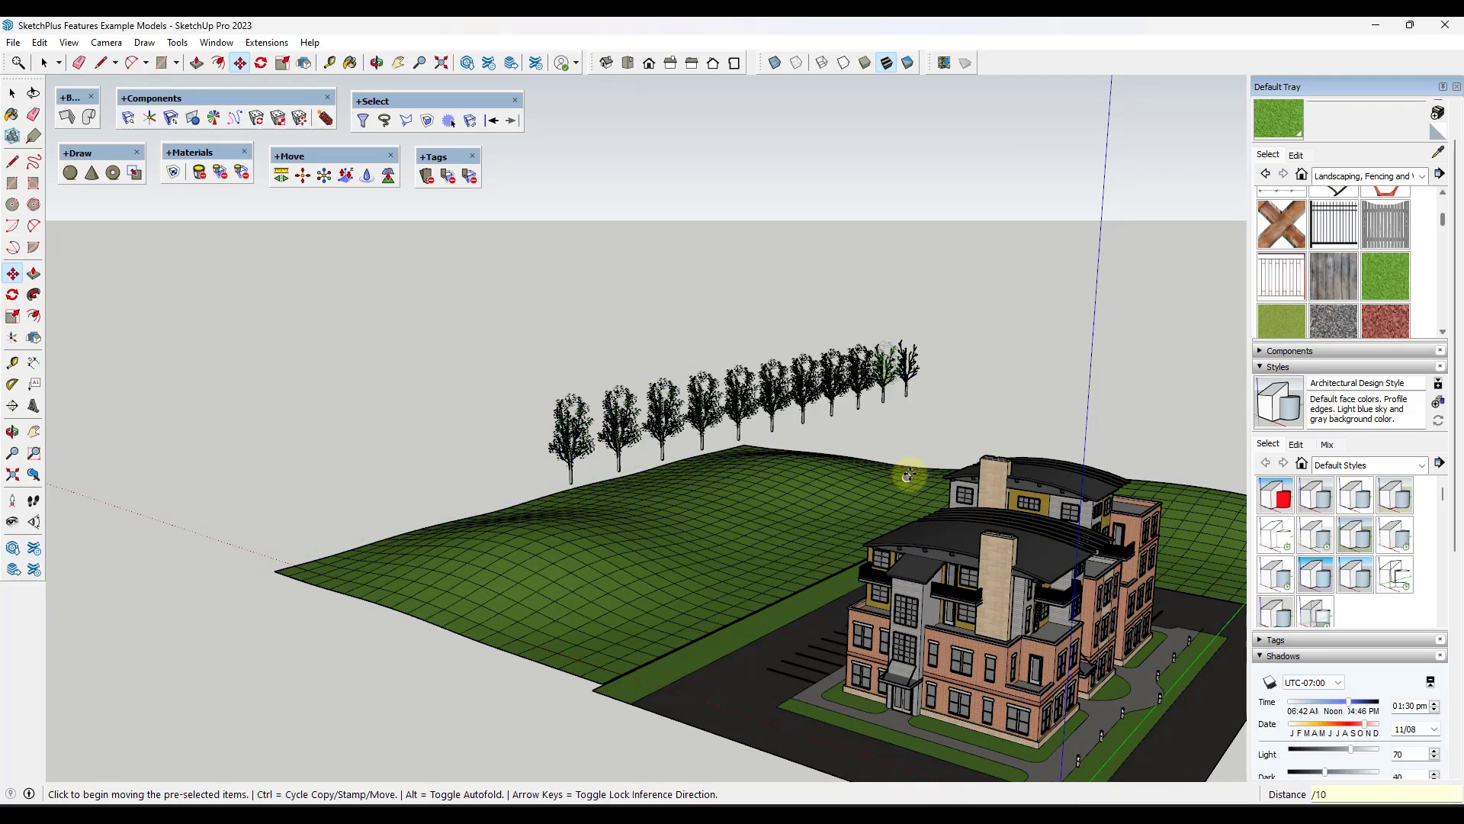
pyautogui.press('space')
# Copy the tree row and enter /2 to add an extra row in between
pyautogui.moveTo(508, 425); pyautogui.dragTo(511, 425)
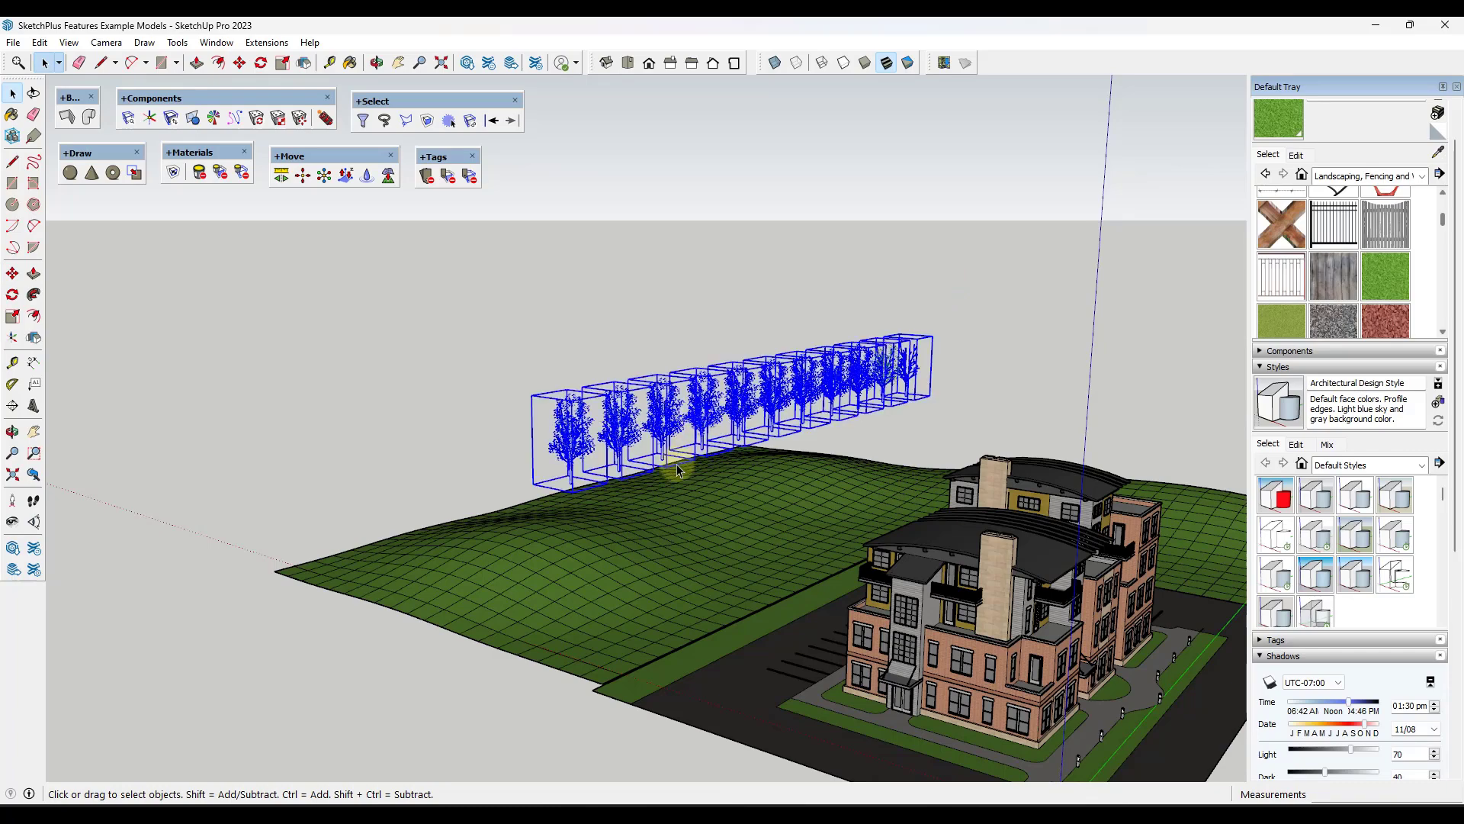
pyautogui.press('m')
pyautogui.click(571, 567)
pyautogui.press('ctrl')
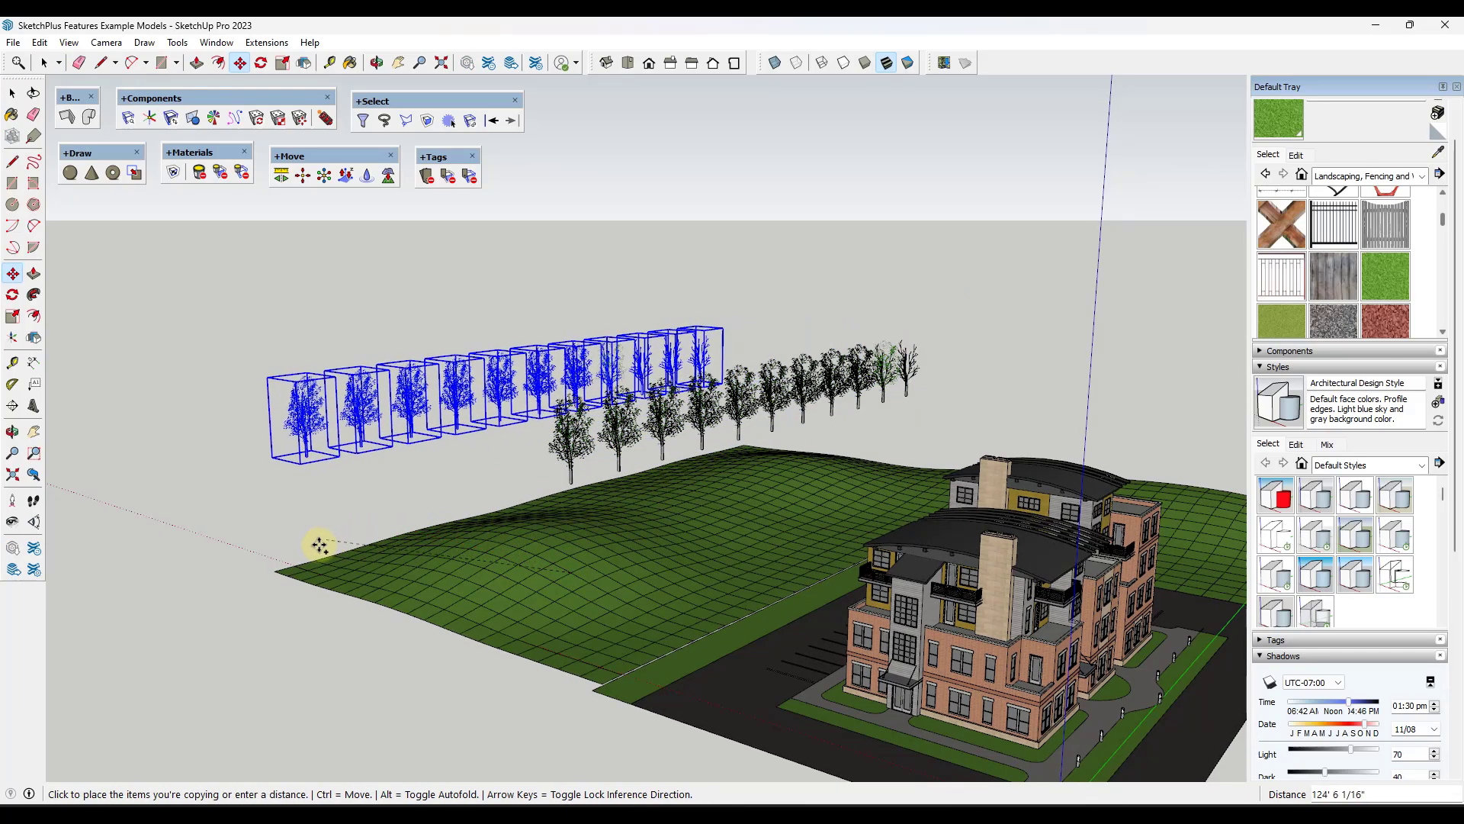
pyautogui.click(391, 552)
pyautogui.write('/2')
pyautogui.press('Return')
pyautogui.scroll(-5, 615, 458)
pyautogui.moveTo(614, 457); pyautogui.dragTo(518, 397, button='middle')
pyautogui.press('space')
# Drop all selected tree rows onto the hilly terrain with the +Move Drop tool
pyautogui.moveTo(424, 328); pyautogui.dragTo(859, 452)
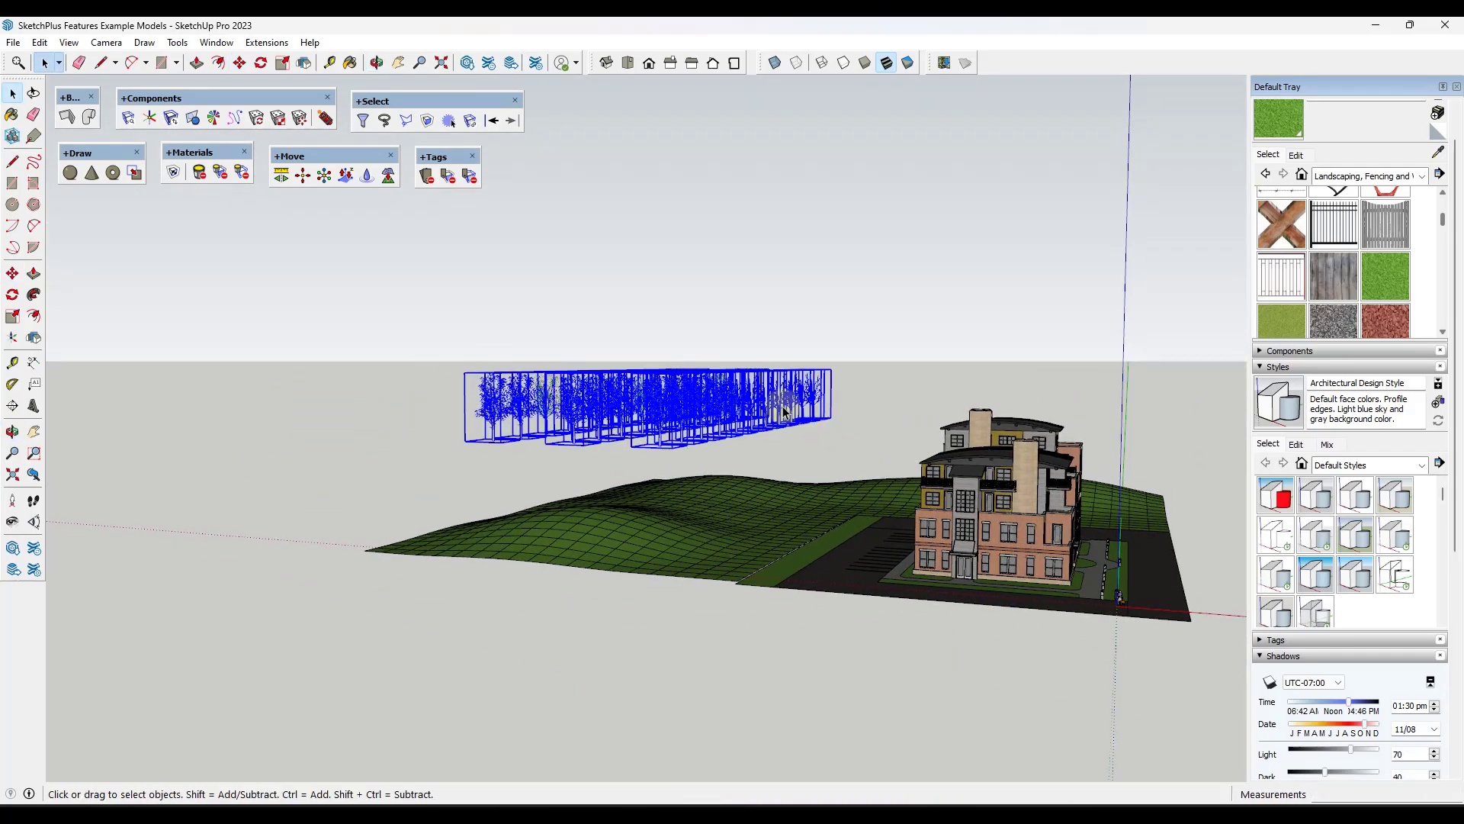
pyautogui.click(367, 178)
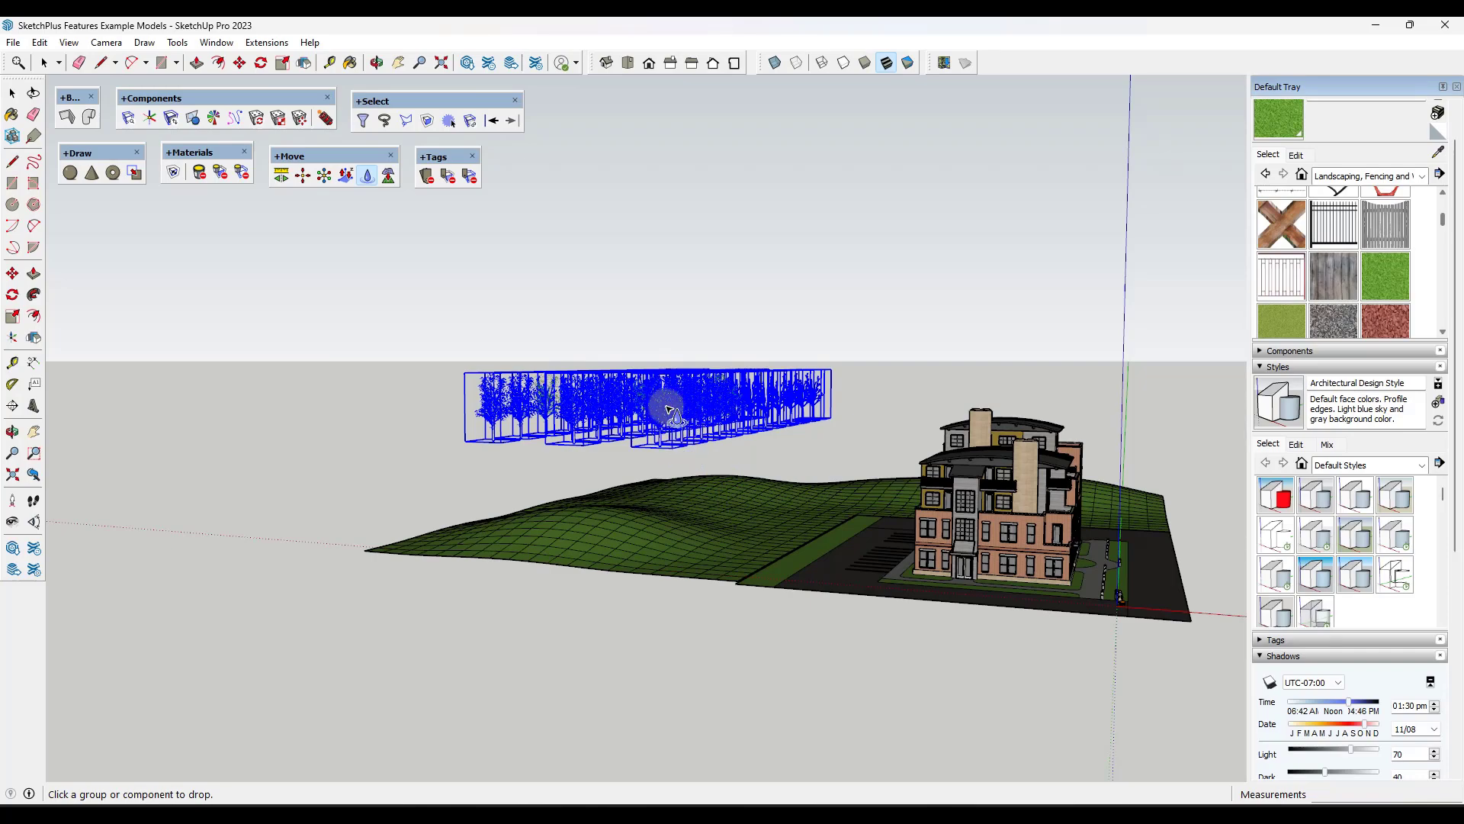
pyautogui.moveTo(666, 412); pyautogui.dragTo(633, 526, button='middle')
pyautogui.scroll(3, 739, 436)
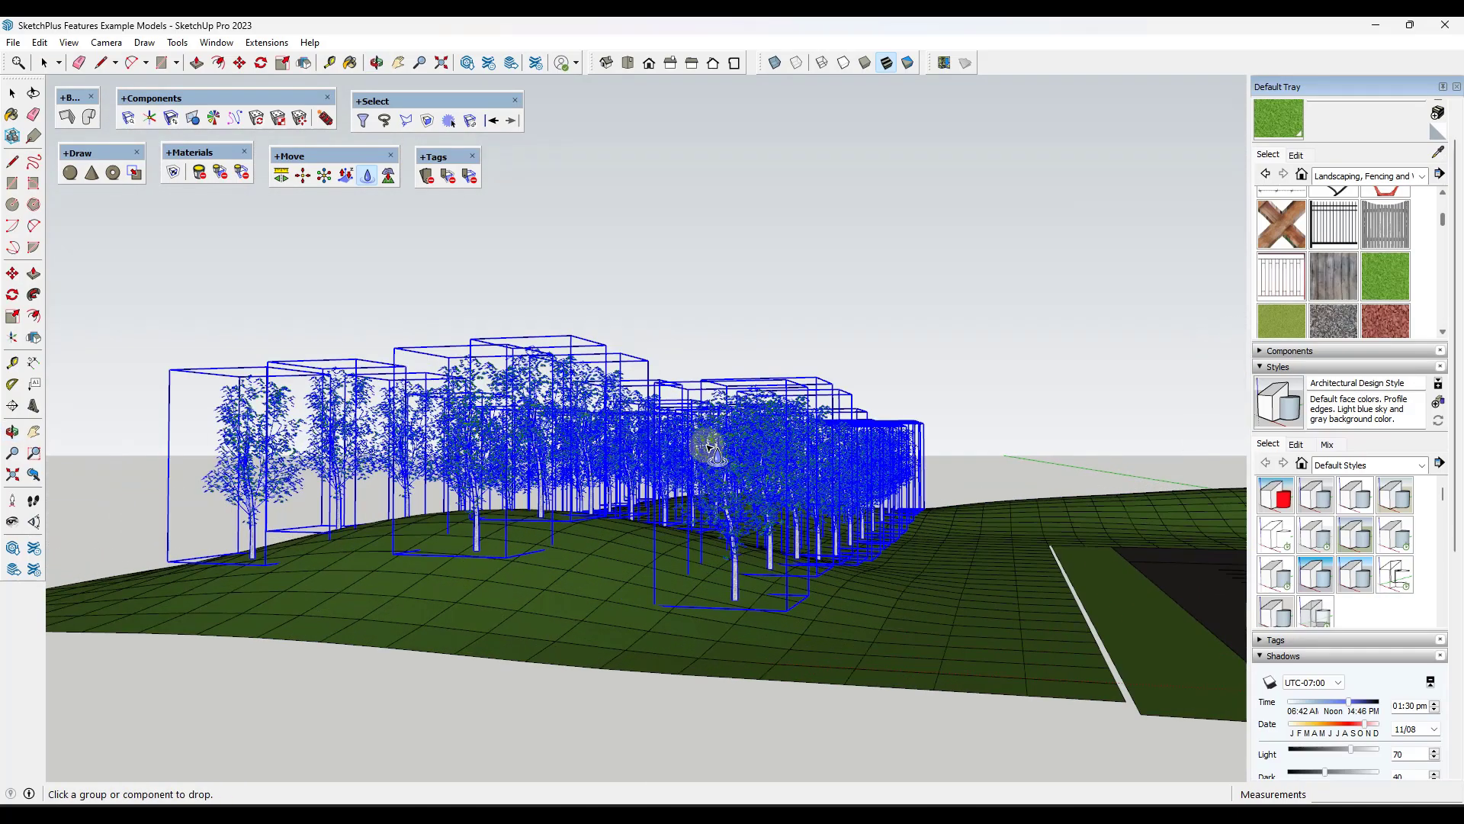
pyautogui.moveTo(716, 455); pyautogui.dragTo(700, 534, button='middle')
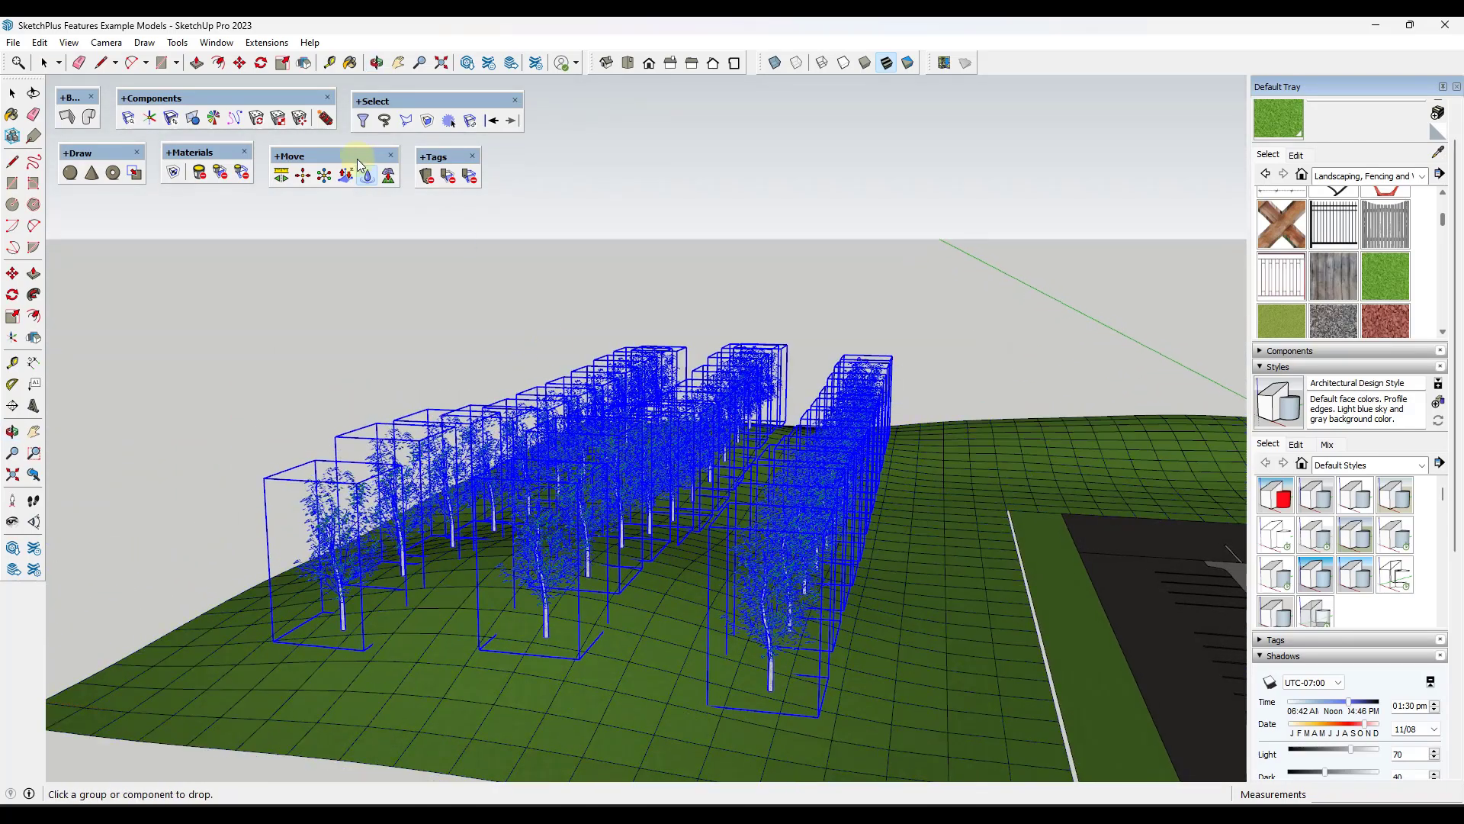
# Apply +Components Random Spin to the selected trees several times for varied rotations
pyautogui.click(258, 122)
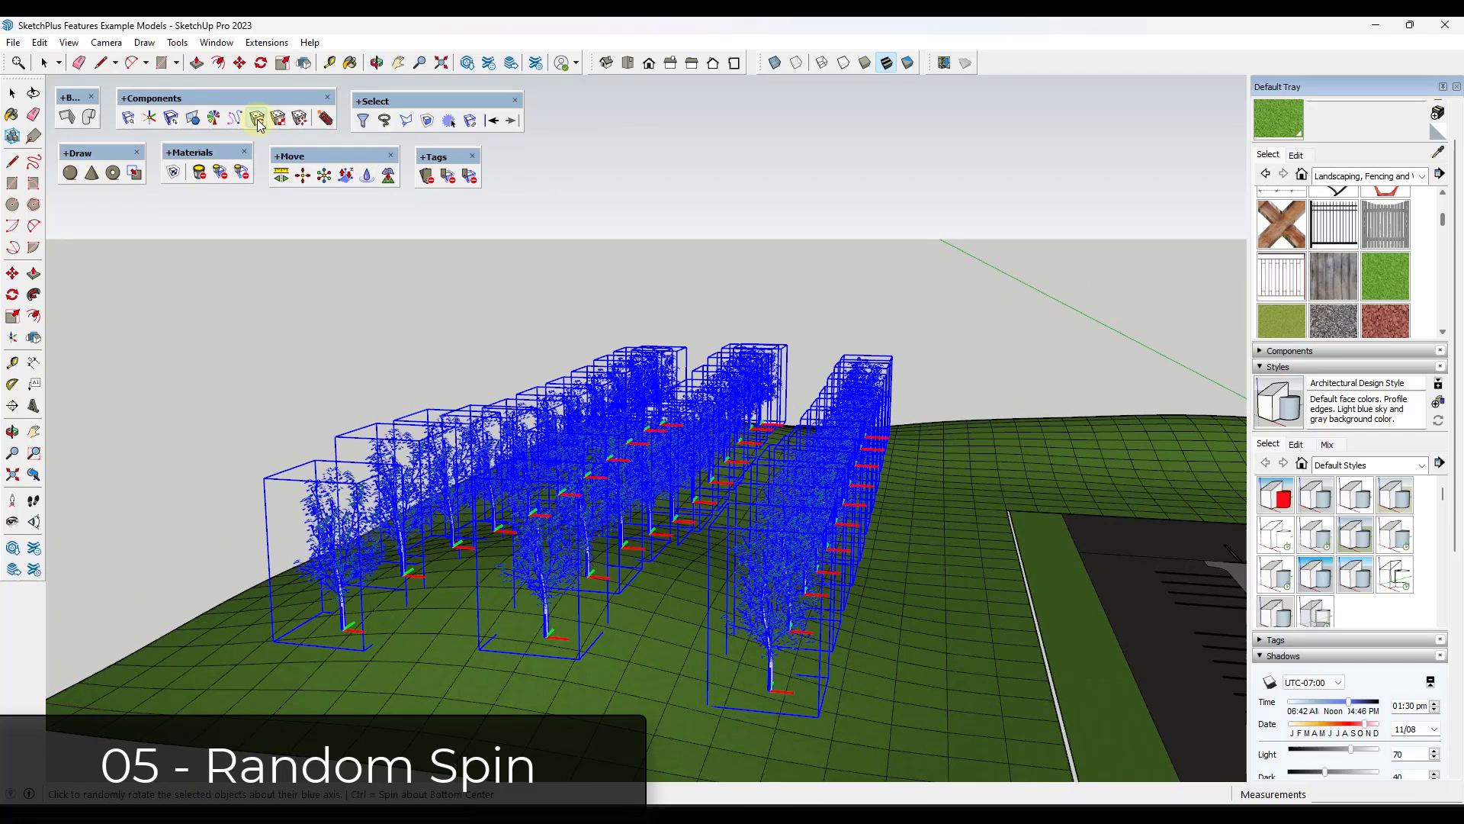
pyautogui.click(544, 574)
pyautogui.click(650, 502)
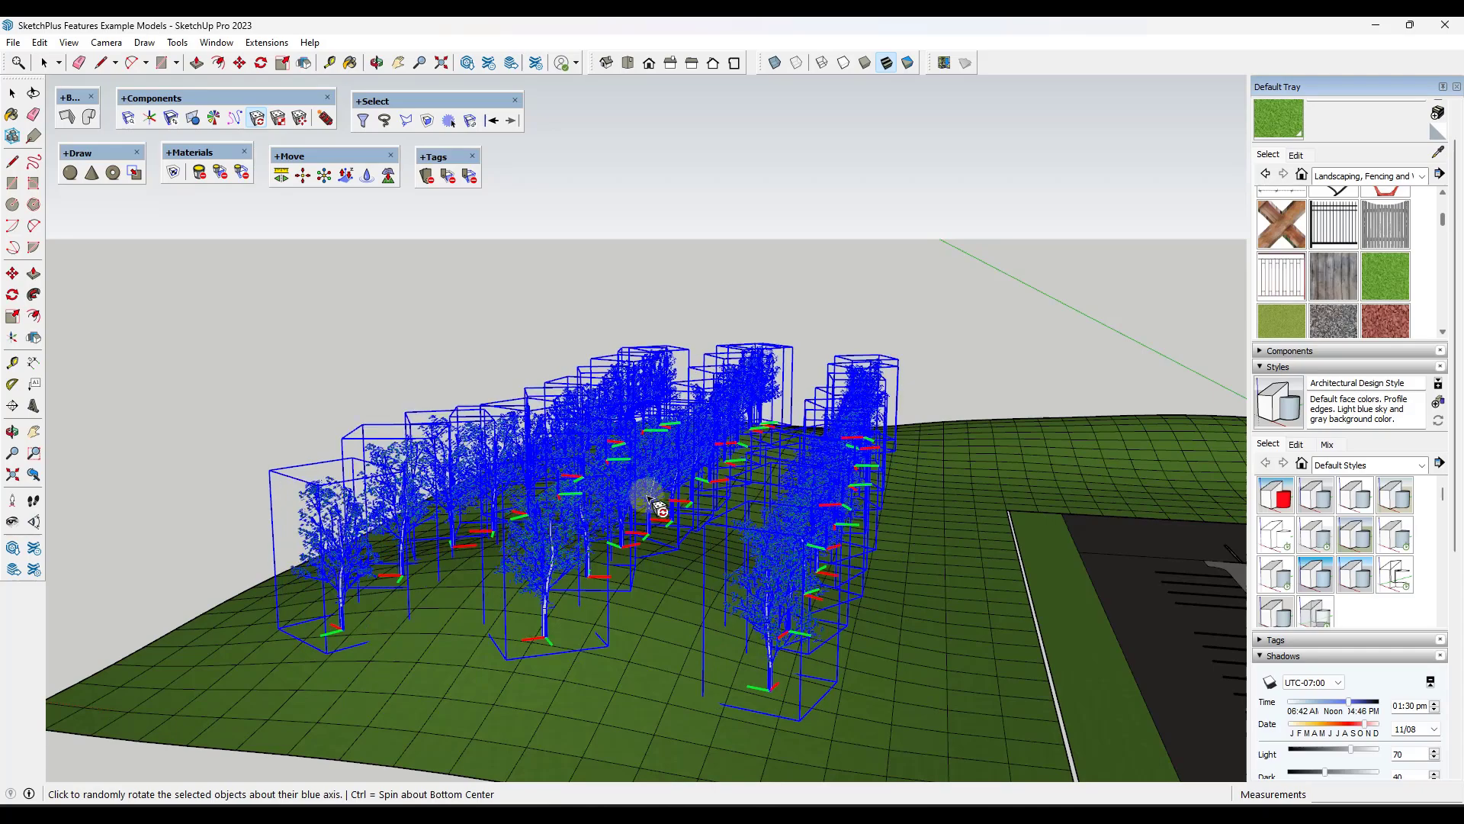
pyautogui.click(646, 482)
pyautogui.moveTo(649, 597); pyautogui.dragTo(642, 488, button='middle')
# Randomly rescale the selected tree copies between 0.5 and 1.5 using Random Scale
pyautogui.click(279, 121)
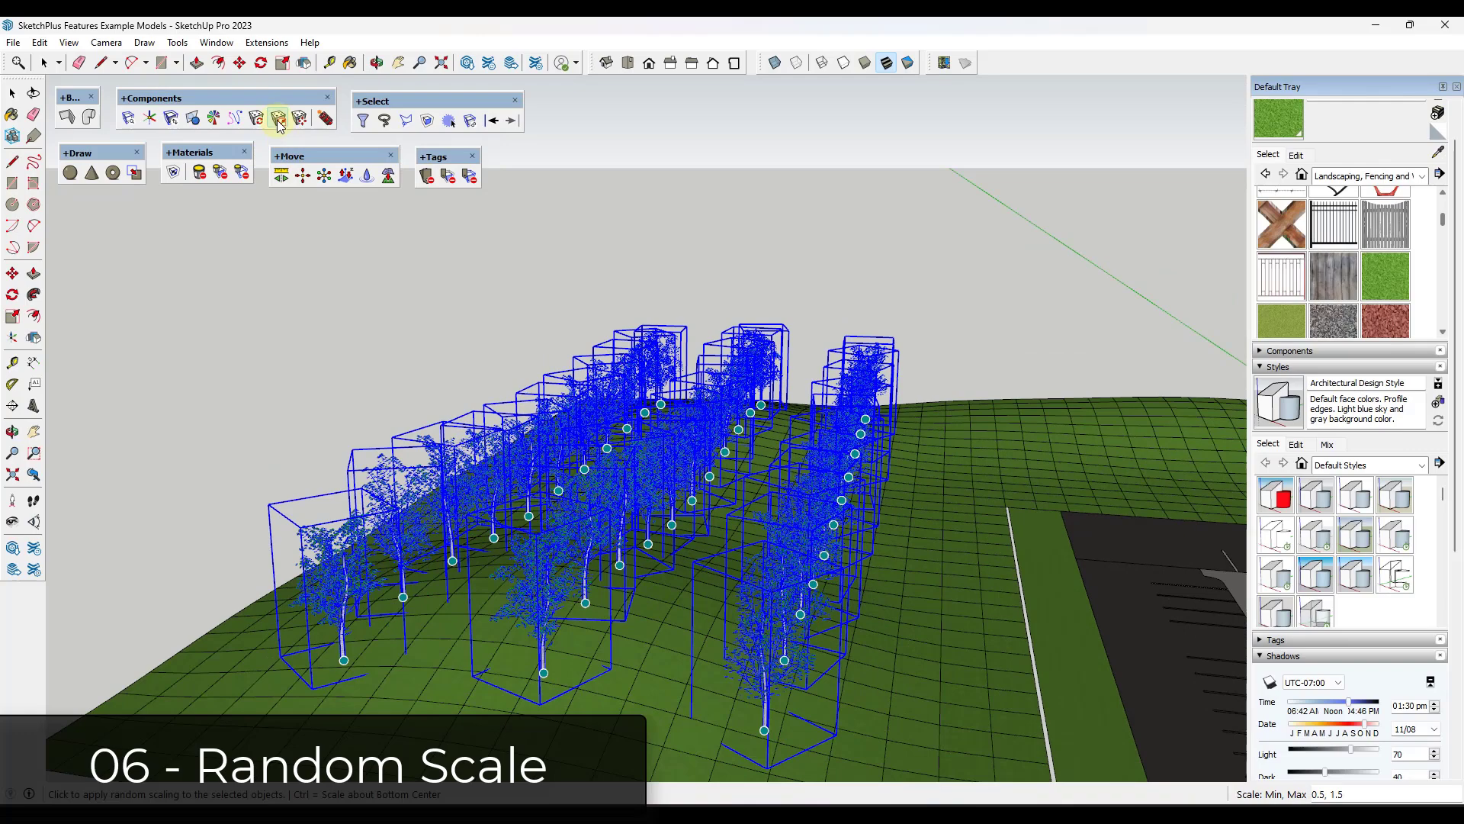
pyautogui.click(631, 498)
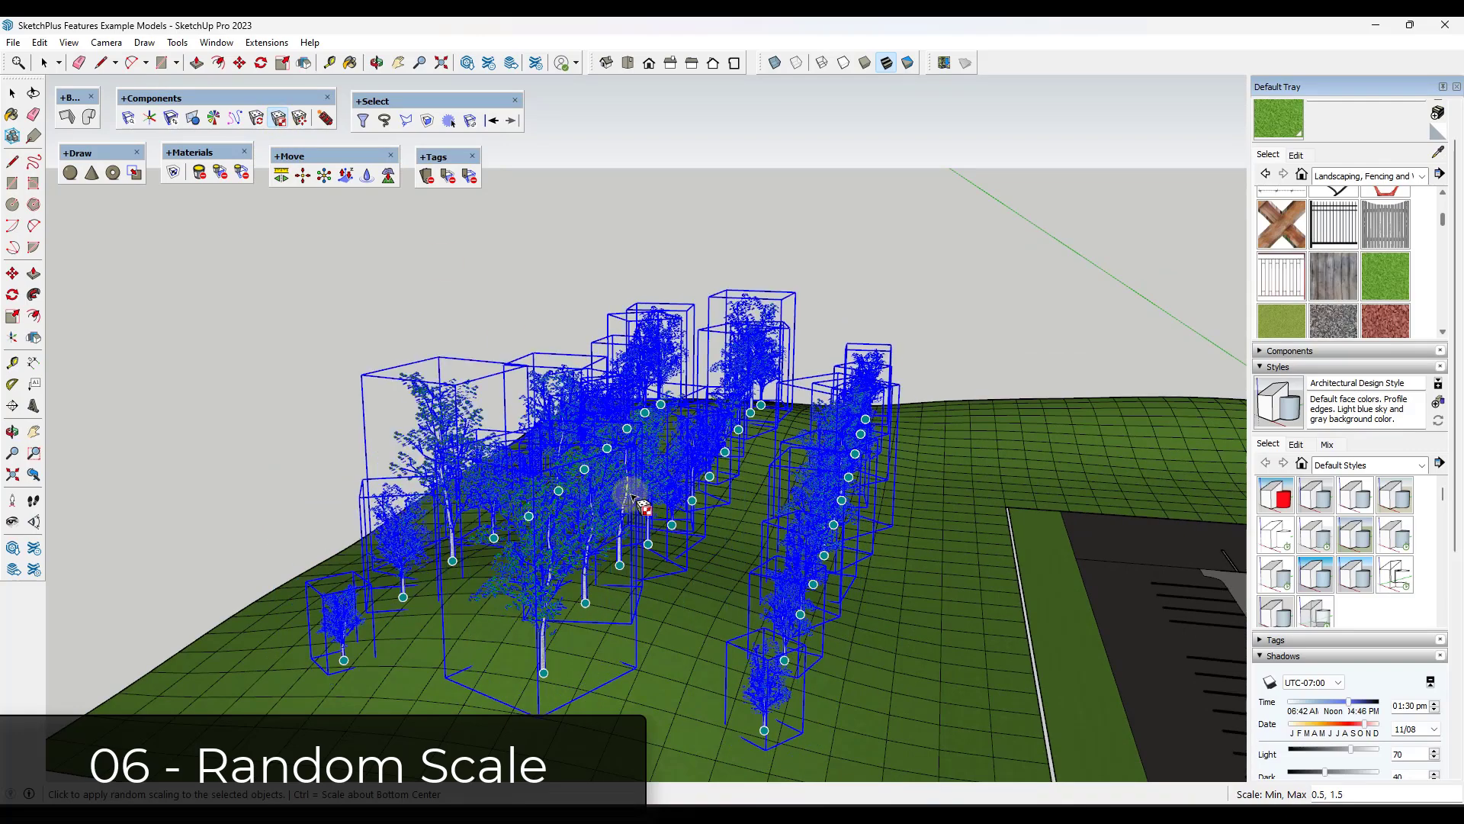
pyautogui.click(632, 509)
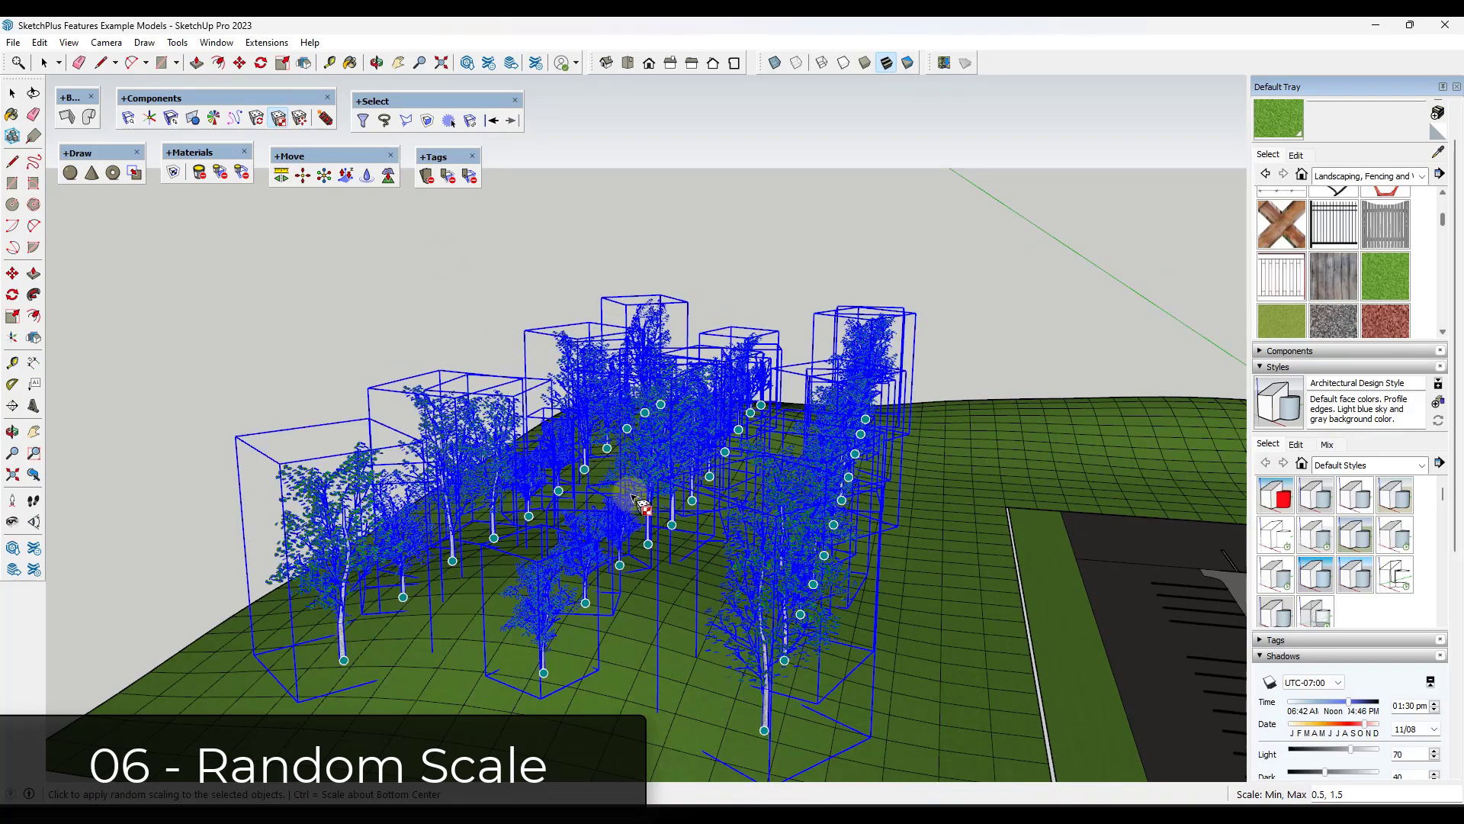
pyautogui.click(634, 513)
pyautogui.click(624, 534)
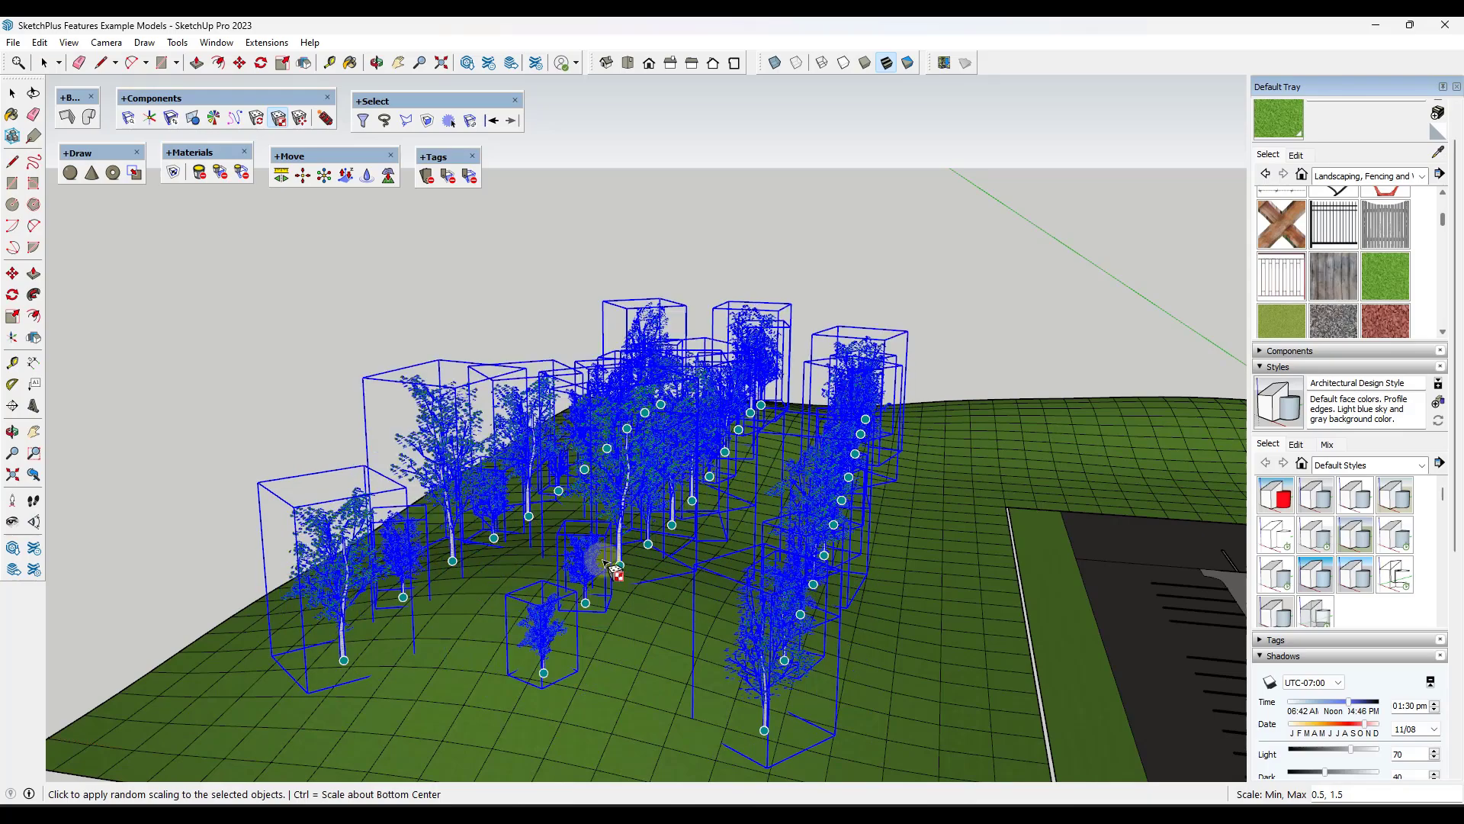
# Deselect the trees and orbit around to bring the building and parking lot into view
pyautogui.press('o')
pyautogui.moveTo(703, 474); pyautogui.dragTo(709, 468)
pyautogui.moveTo(710, 469); pyautogui.dragTo(681, 443, button='middle')
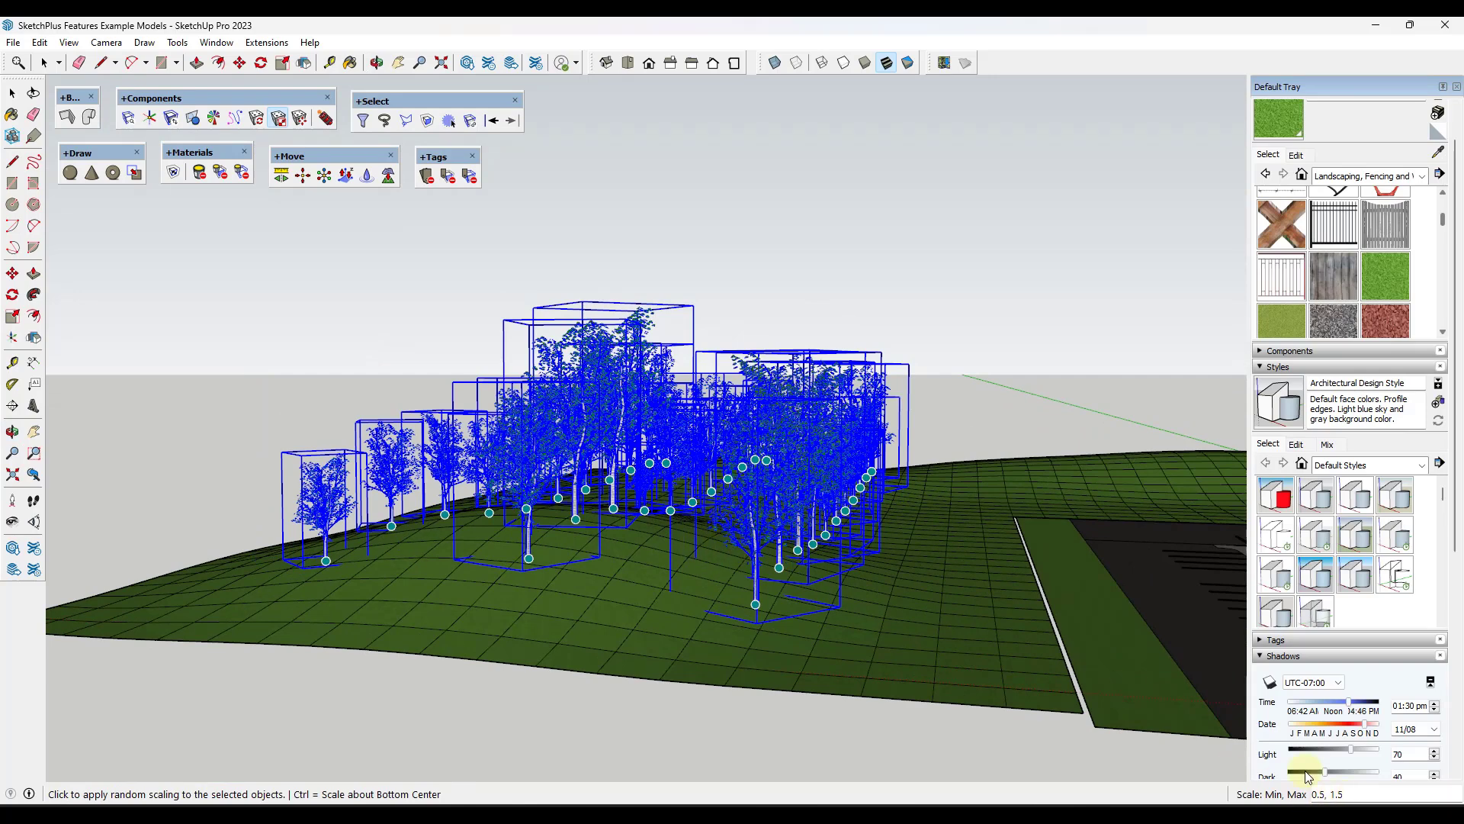
pyautogui.press('o')
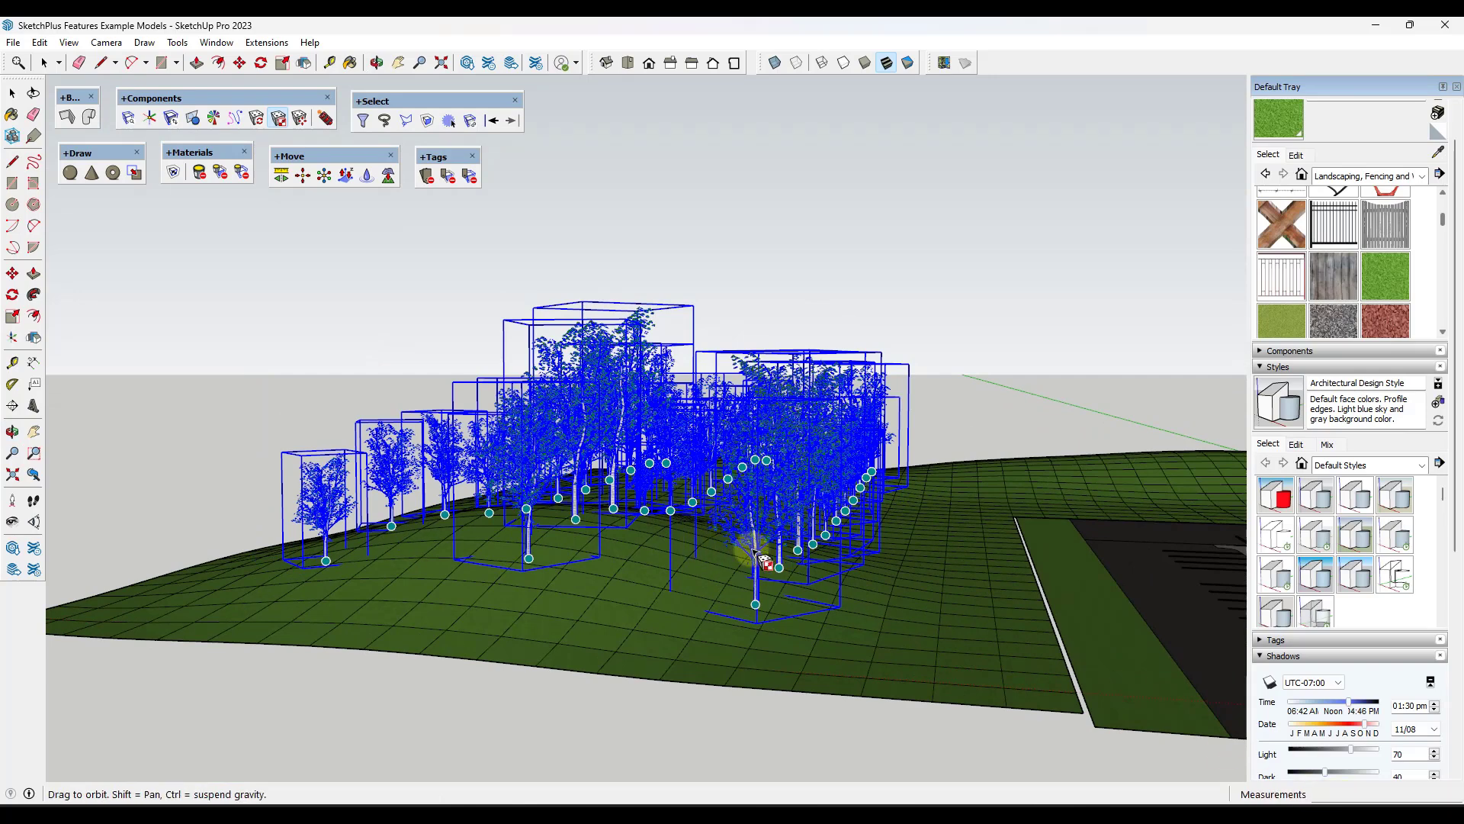
pyautogui.moveTo(746, 588); pyautogui.dragTo(672, 602)
pyautogui.press('space')
pyautogui.click(894, 259)
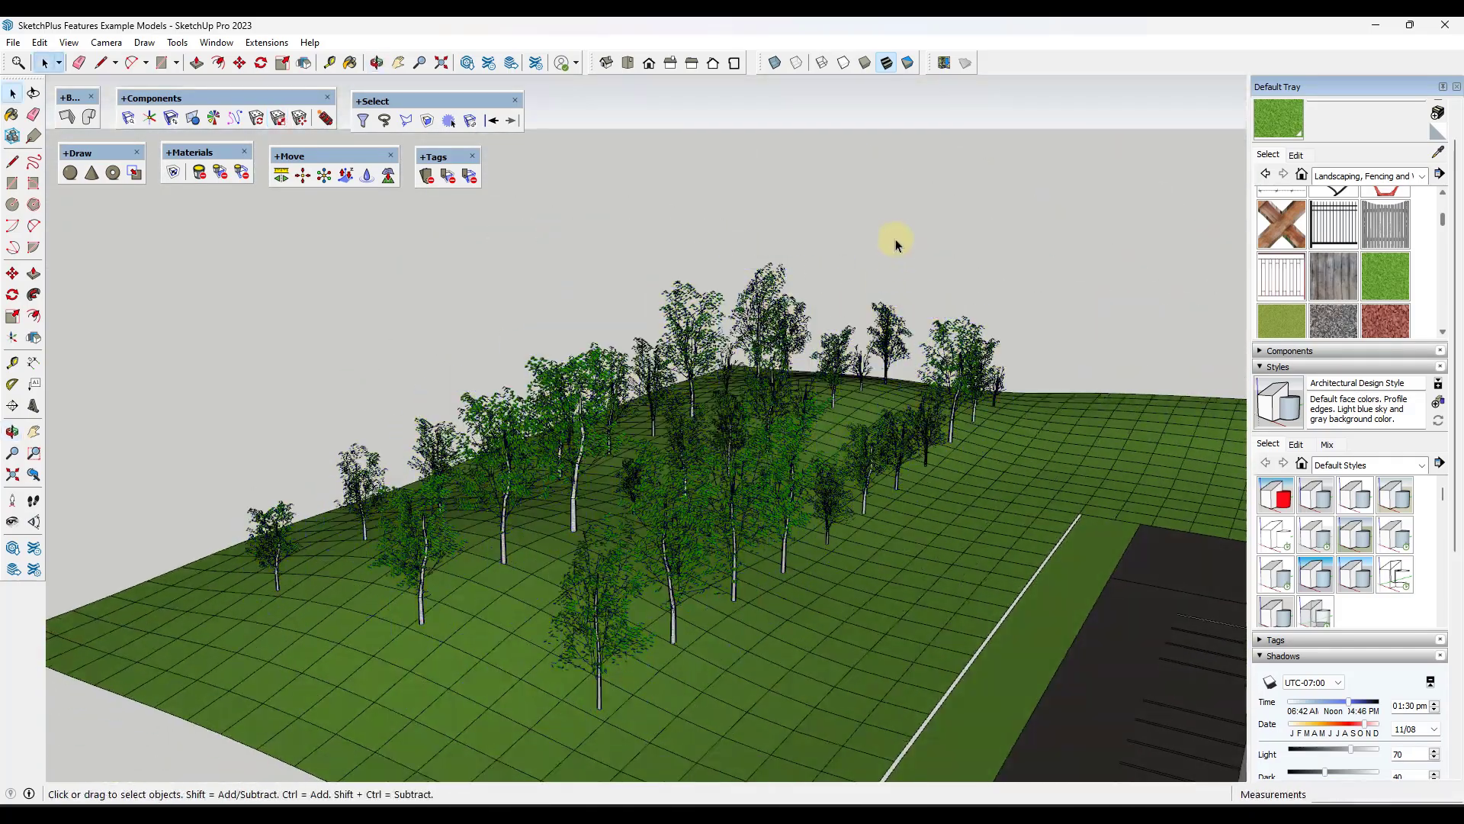
pyautogui.press('o')
pyautogui.moveTo(833, 419); pyautogui.dragTo(490, 422)
pyautogui.press('space')
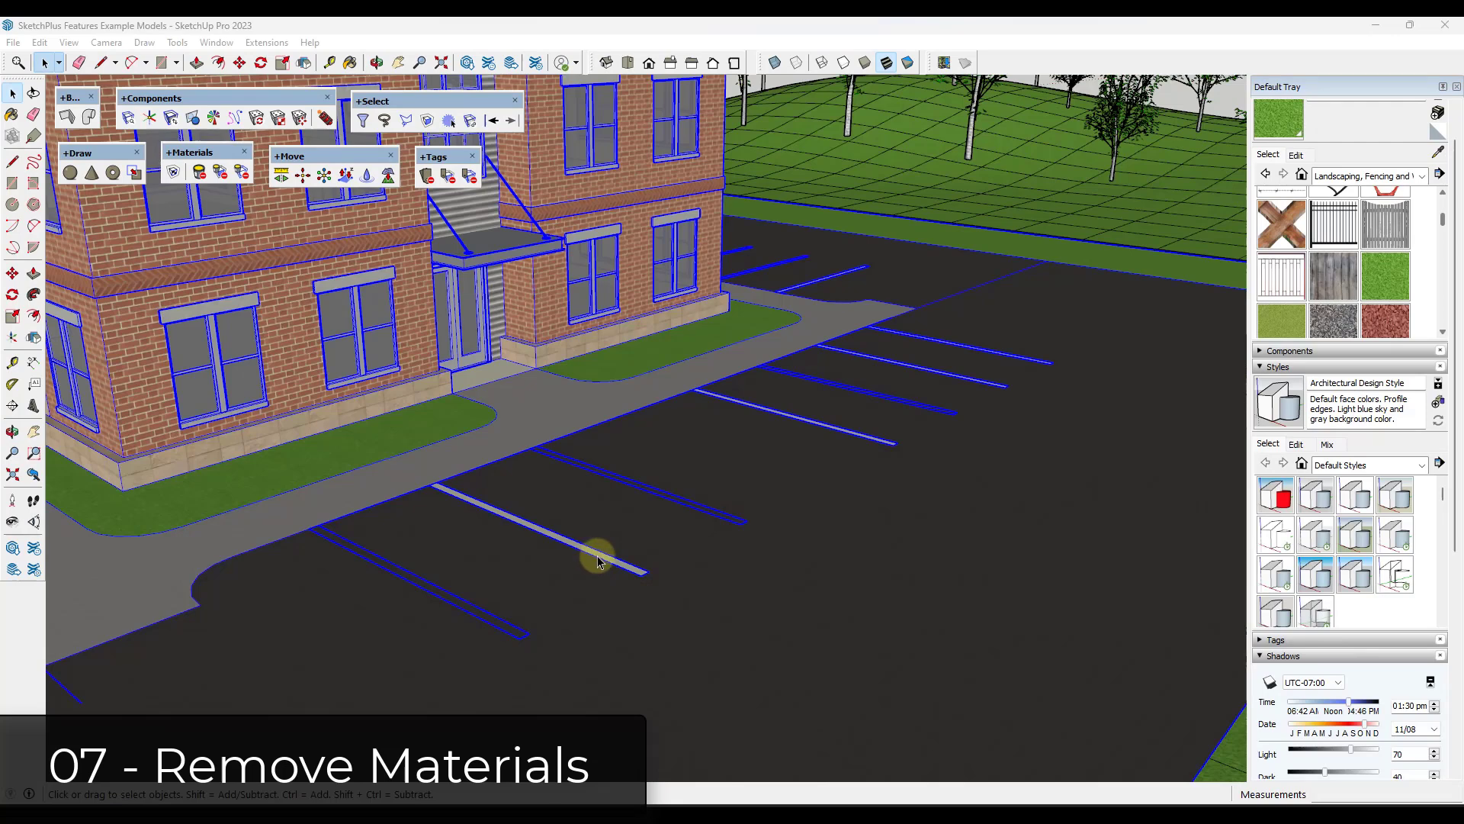
# Open the parking-lot group for editing and select a dark parking stripe
pyautogui.scroll(2, 598, 562)
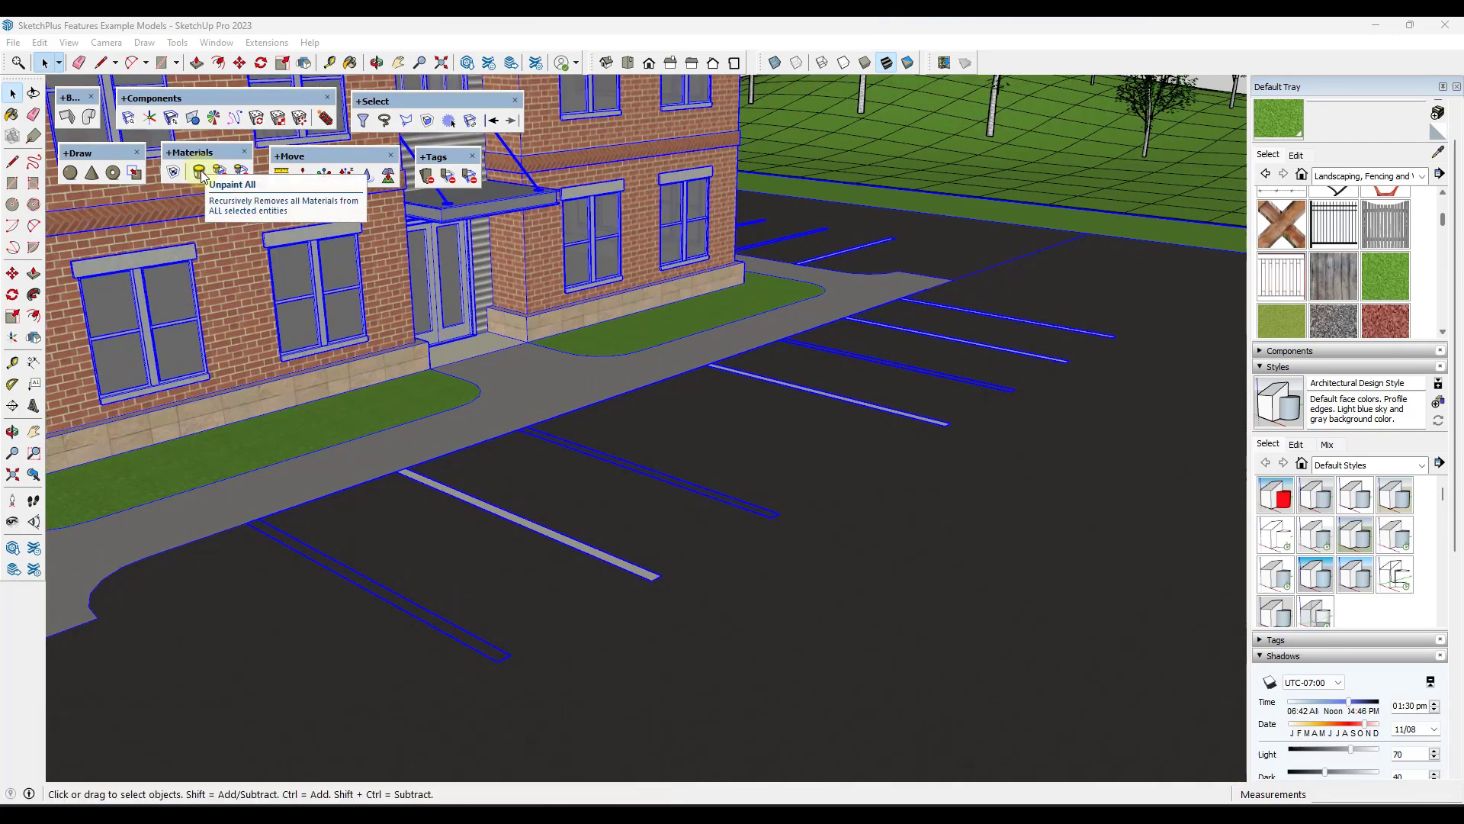
pyautogui.moveTo(569, 513); pyautogui.dragTo(671, 415, button='middle')
pyautogui.scroll(2, 580, 345)
pyautogui.scroll(3, 580, 345)
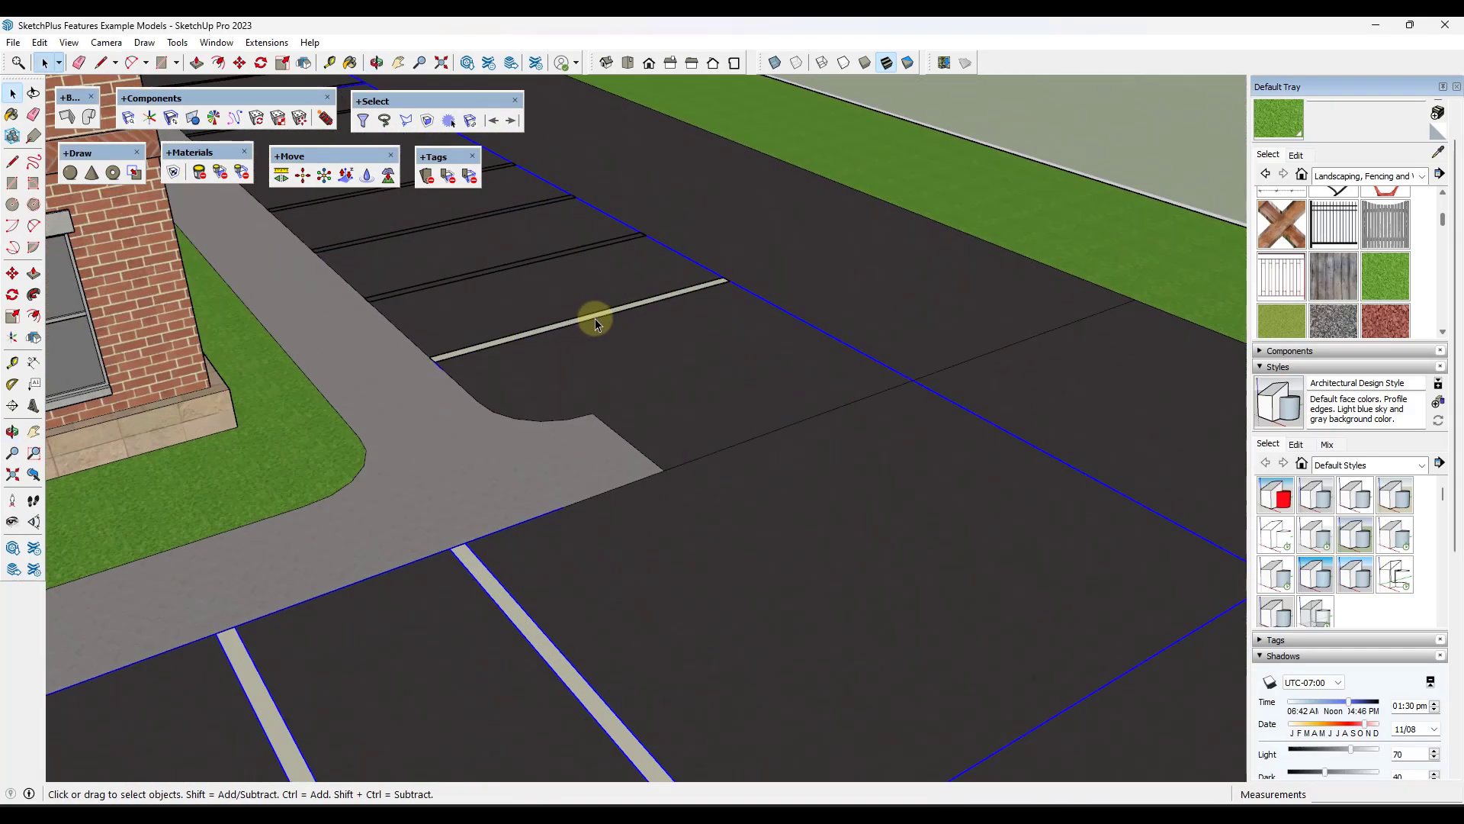
pyautogui.scroll(-4, 726, 321)
pyautogui.scroll(-3, 546, 484)
pyautogui.scroll(4, 157, 598)
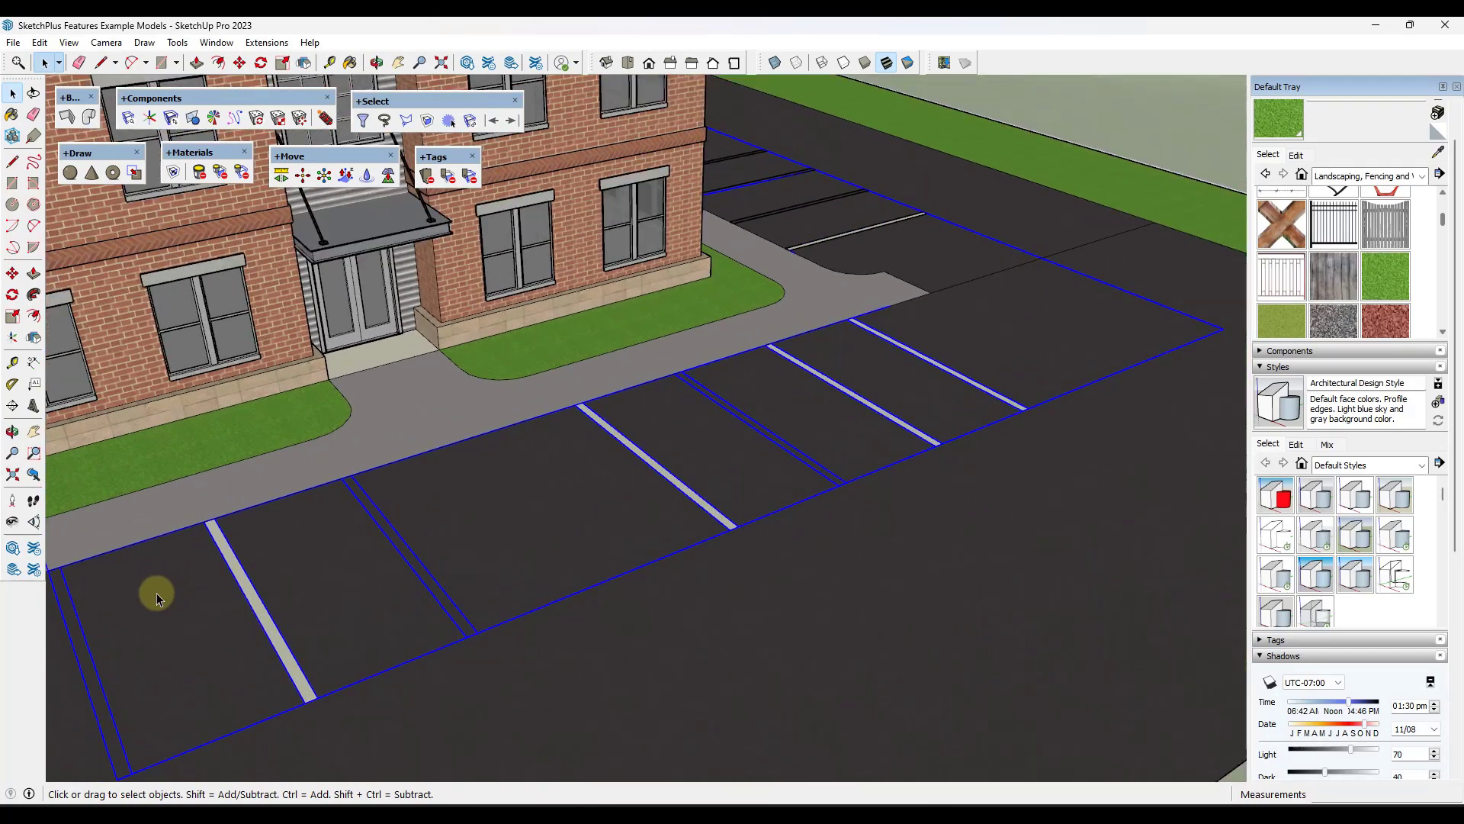
pyautogui.doubleClick(251, 602)
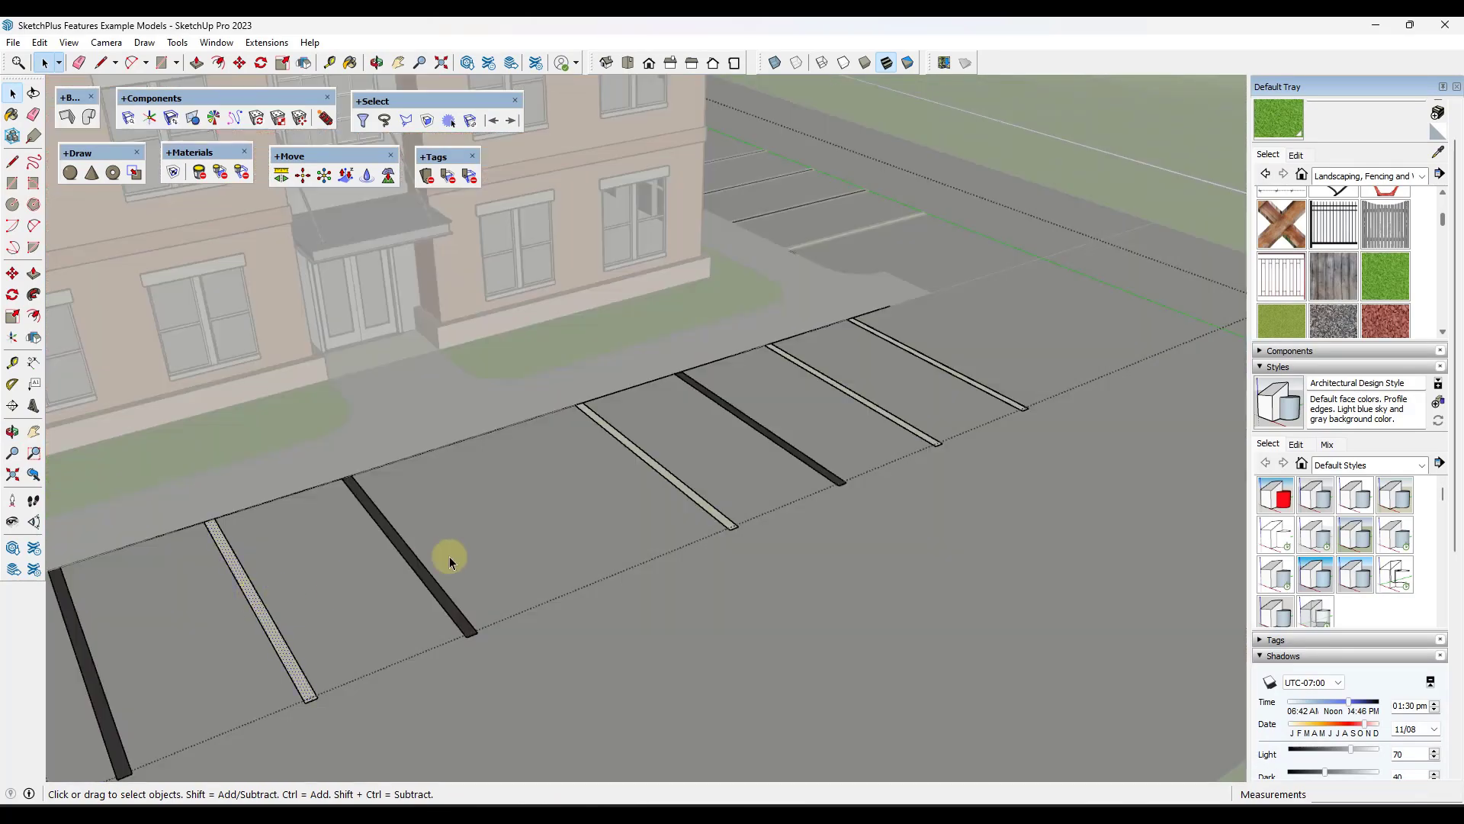
pyautogui.click(421, 568)
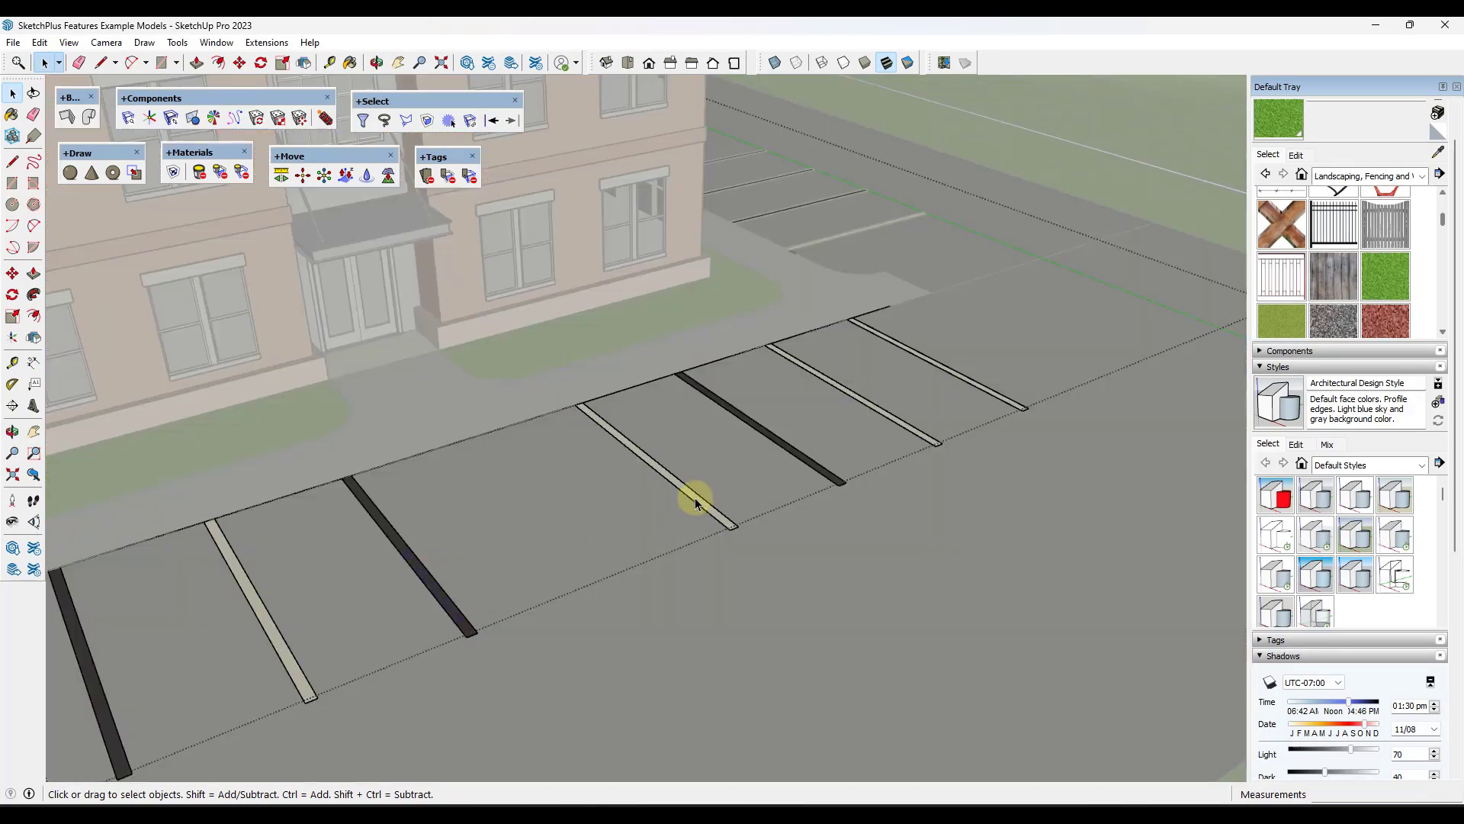
# Paint the left parking stripes yellow with Color E05 from the Colors collection
pyautogui.scroll(-3, 412, 568)
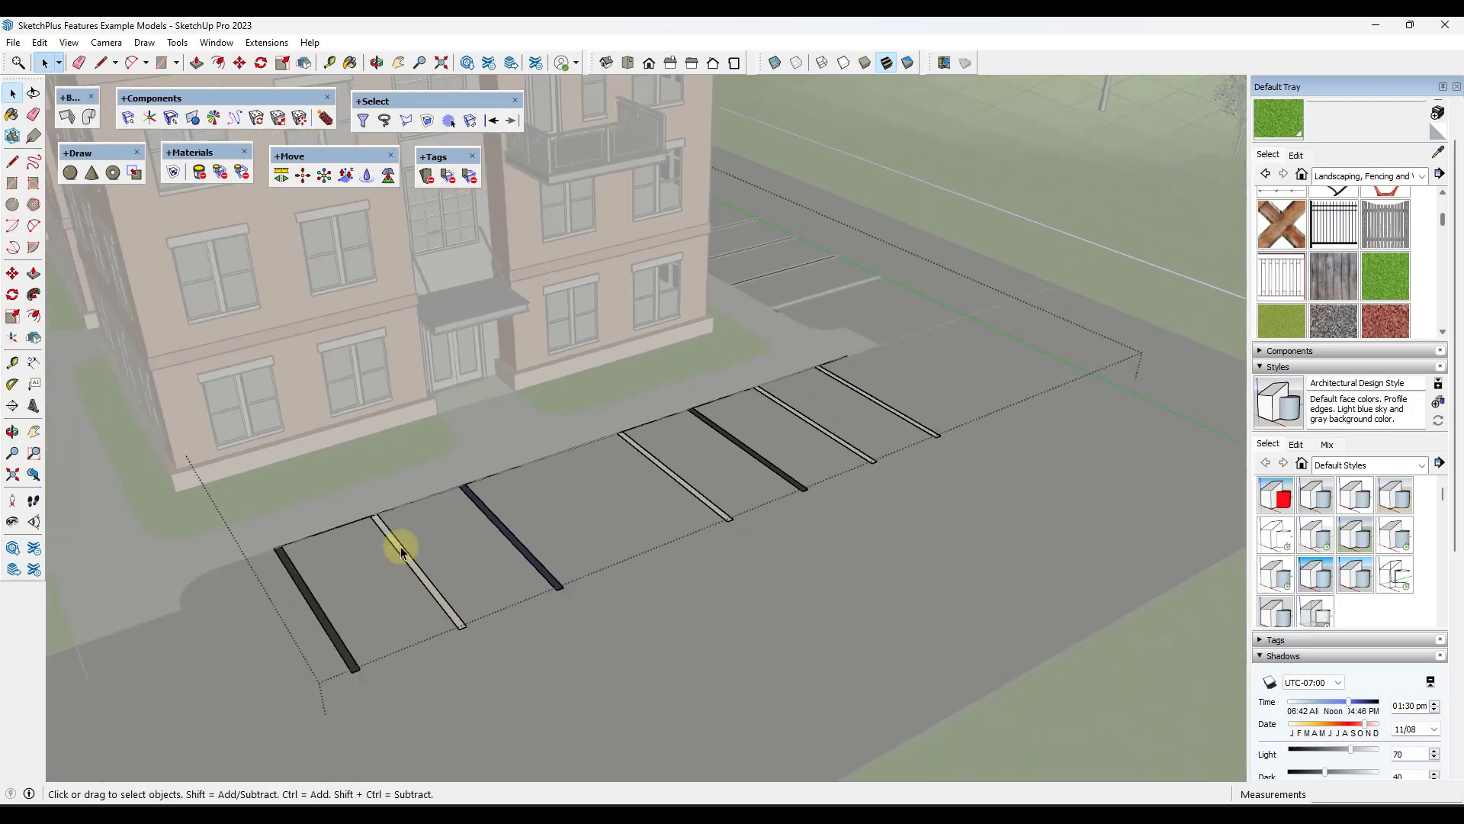
pyautogui.scroll(2, 457, 603)
pyautogui.moveTo(465, 611); pyautogui.dragTo(648, 463, button='middle')
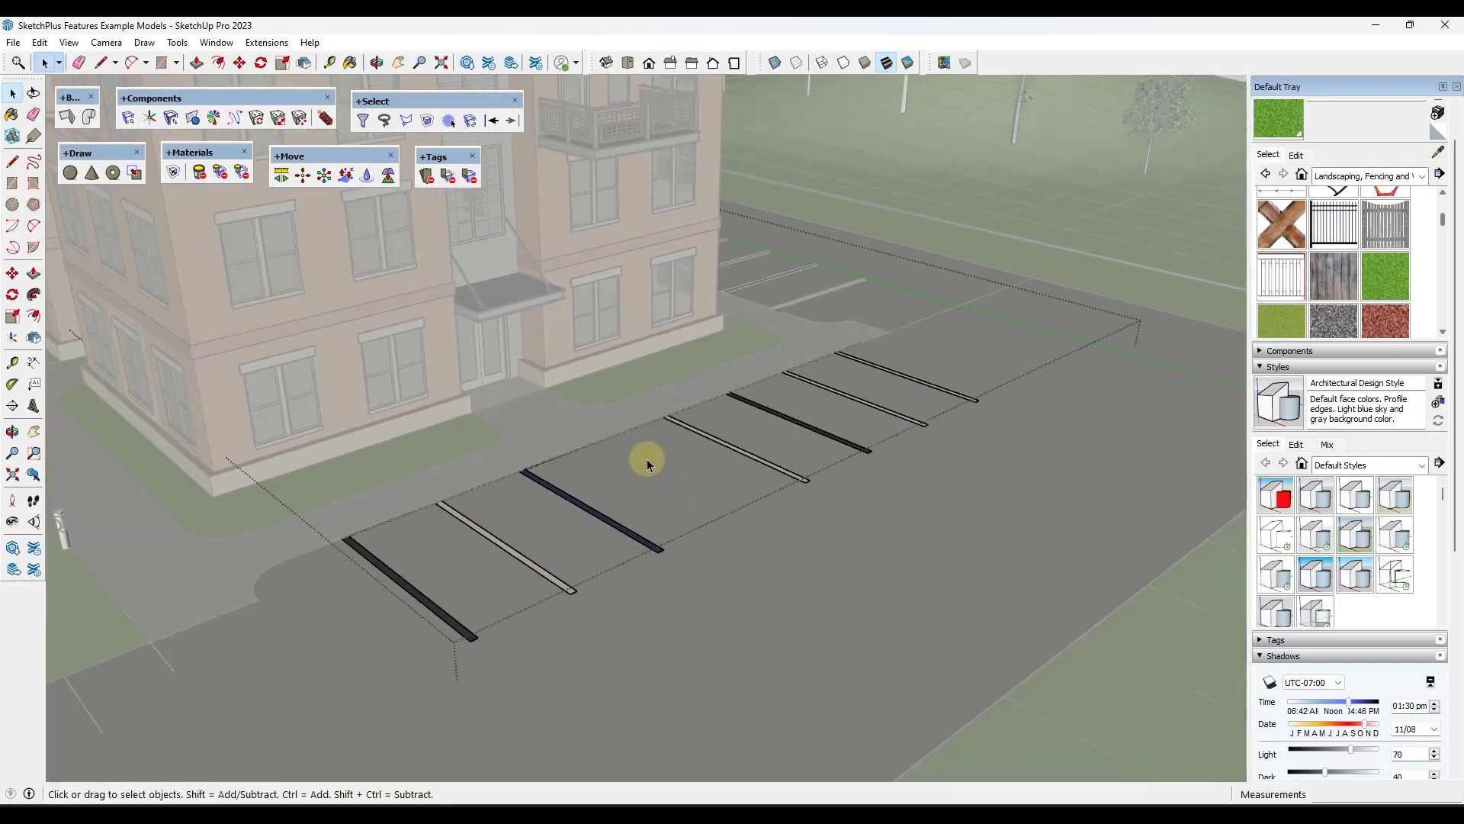
pyautogui.click(1335, 180)
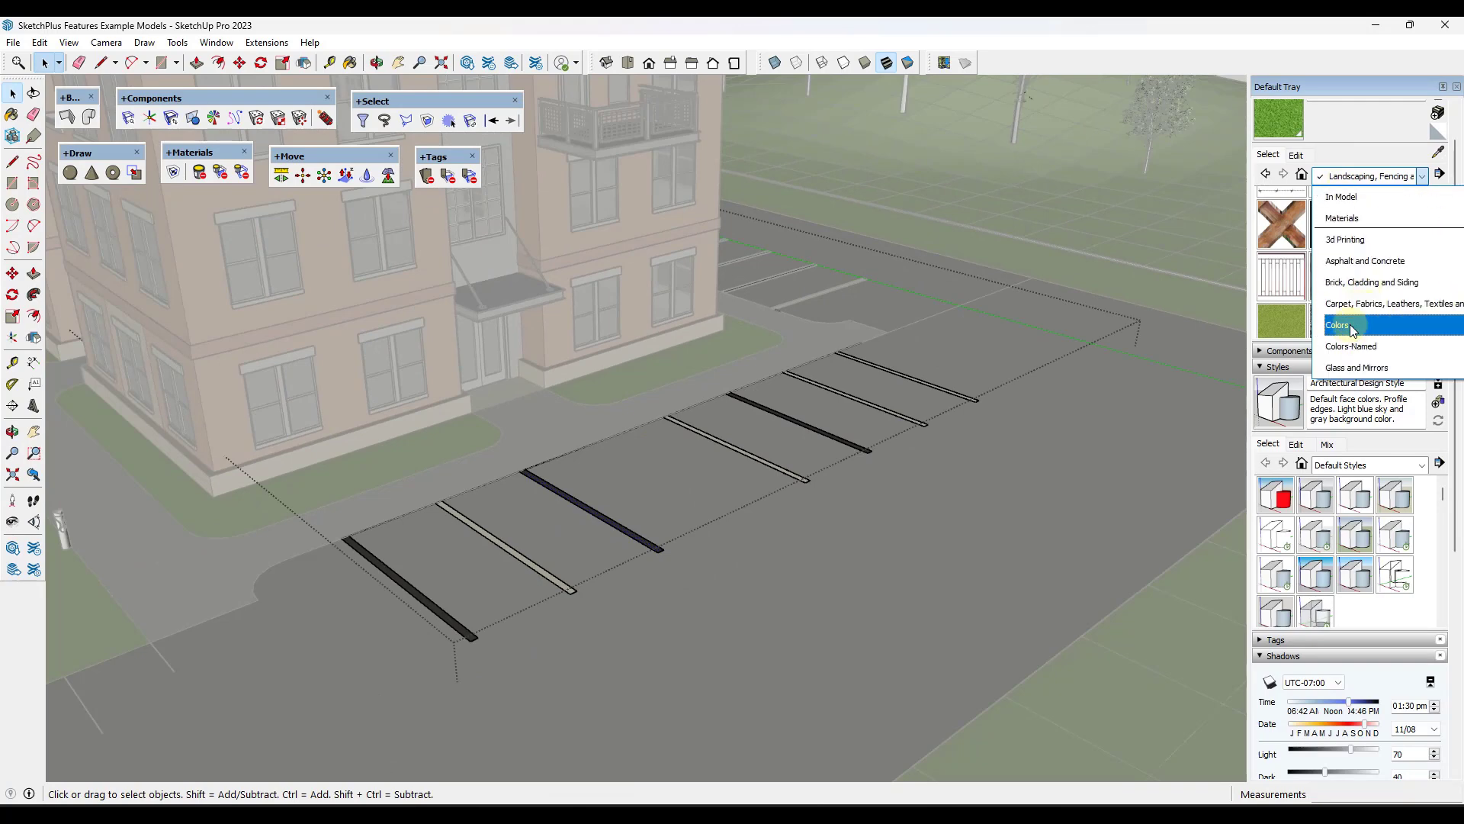
pyautogui.click(1362, 325)
pyautogui.scroll(-5, 1354, 273)
pyautogui.click(1353, 273)
pyautogui.click(524, 539)
pyautogui.scroll(3, 523, 539)
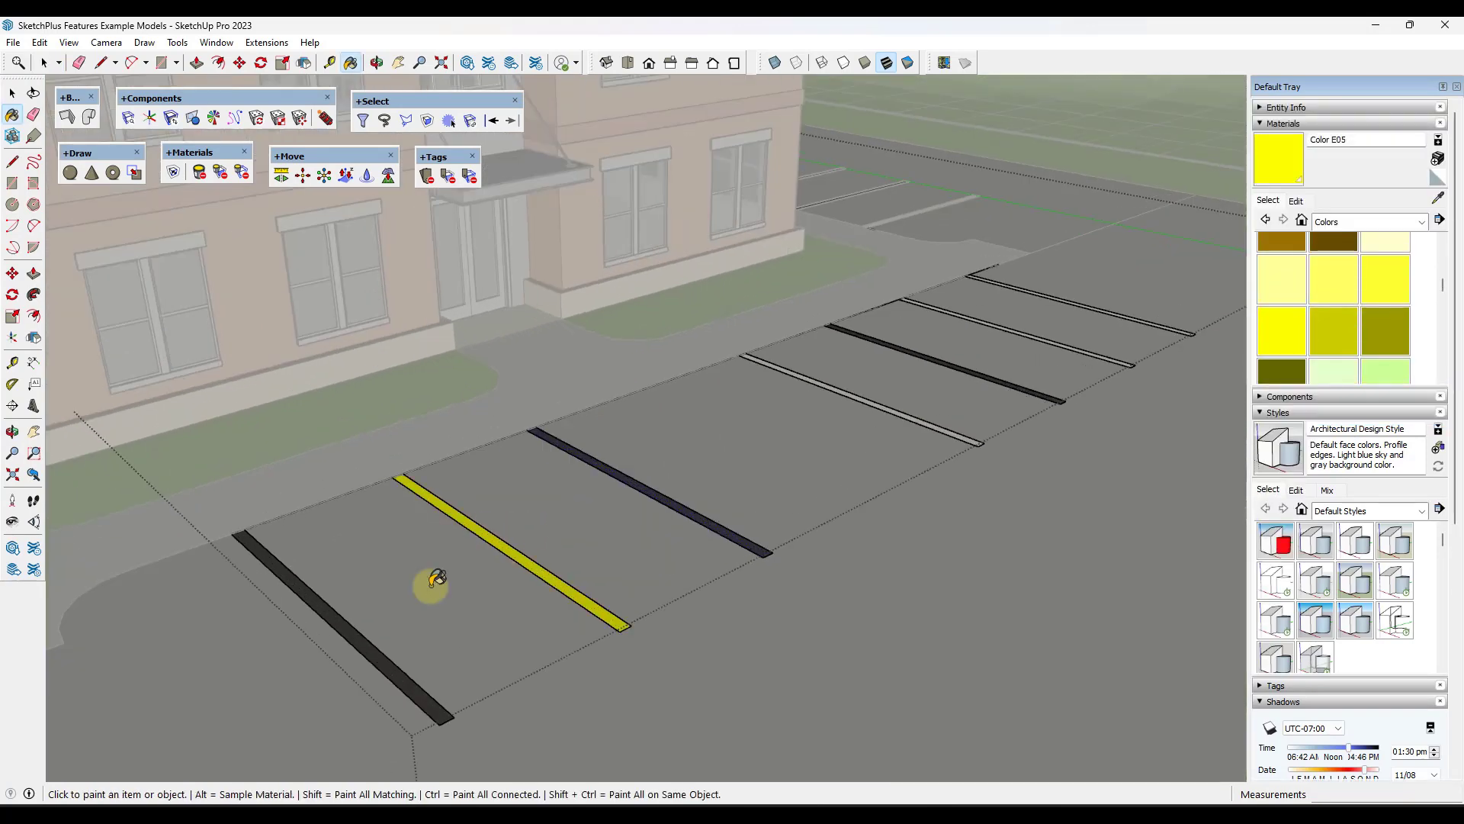
pyautogui.click(359, 641)
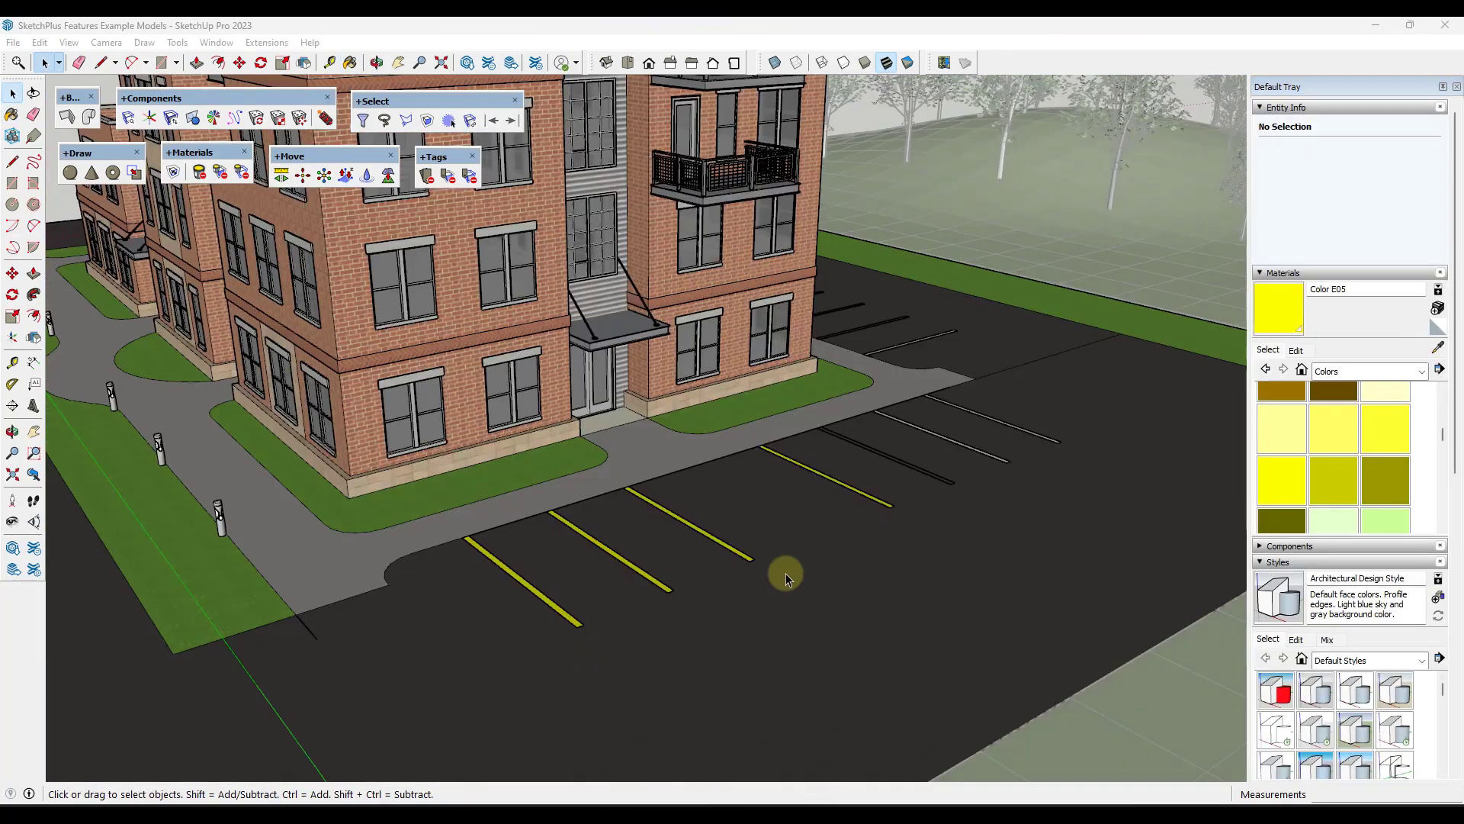
pyautogui.scroll(4, 632, 574)
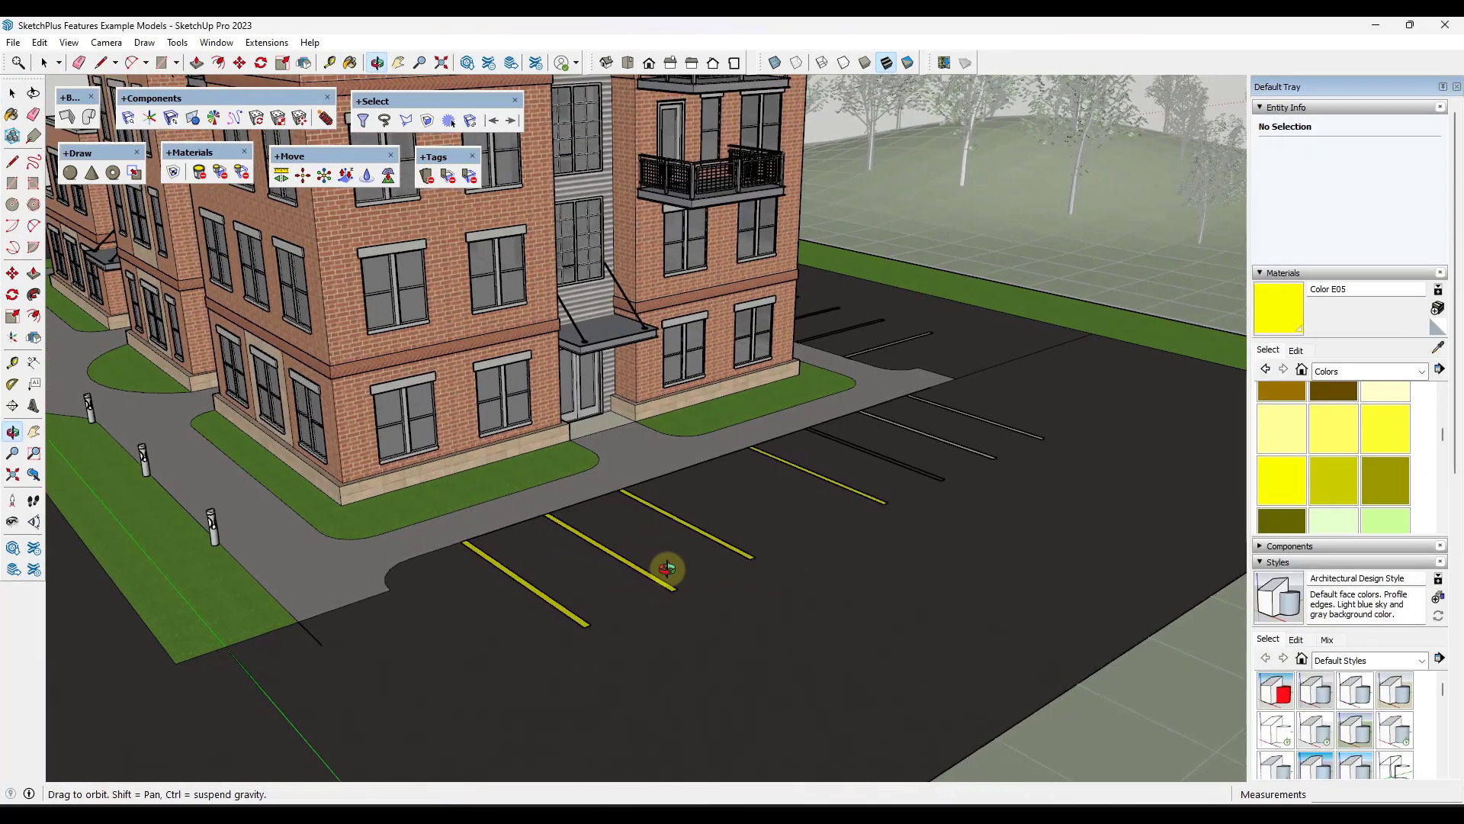
# Strip the yellow paint from the parking-stripe group with Unpaint All
pyautogui.click(651, 588)
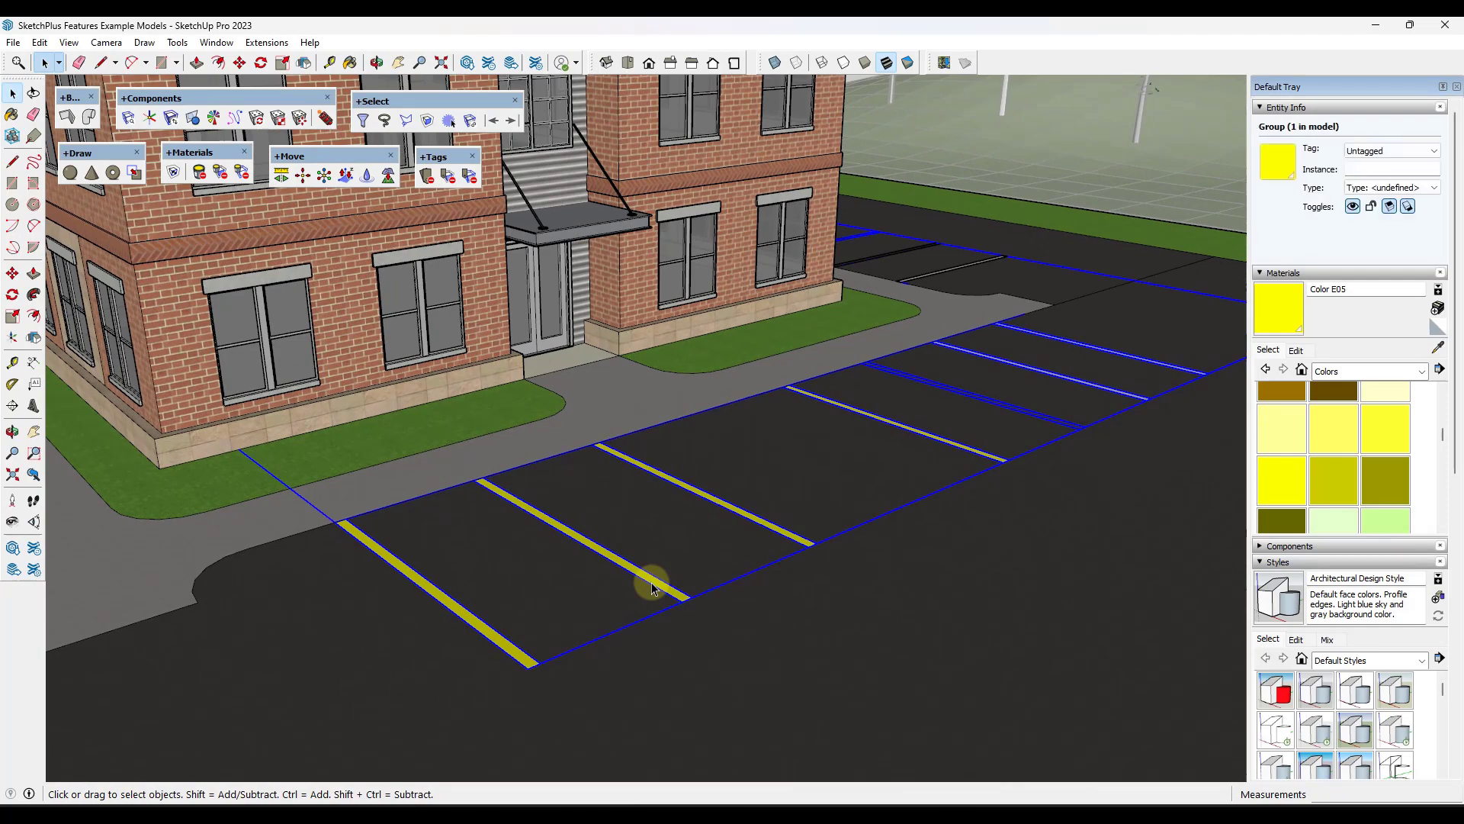
pyautogui.moveTo(932, 439); pyautogui.dragTo(738, 554, button='middle')
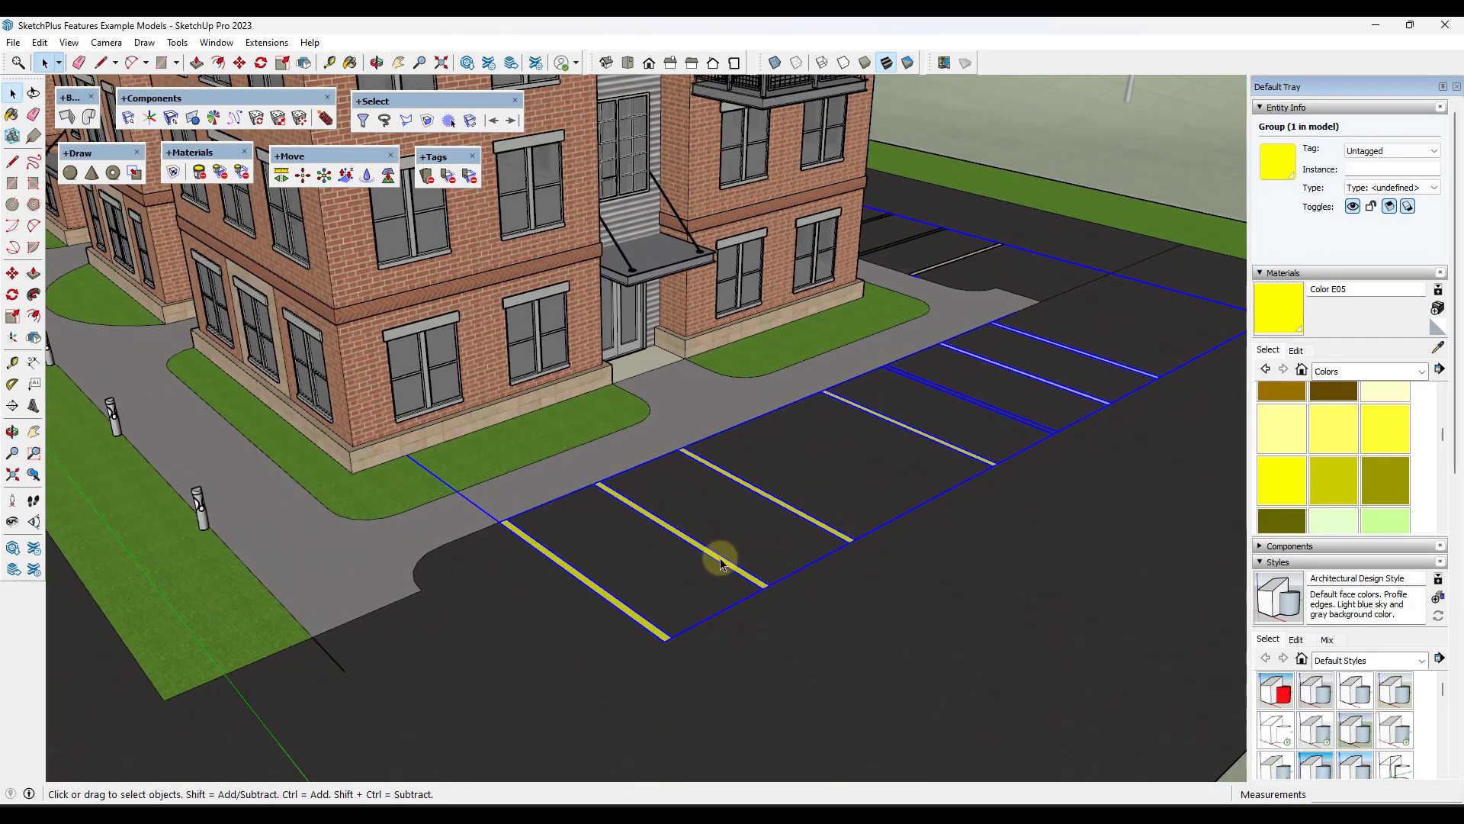
pyautogui.click(198, 174)
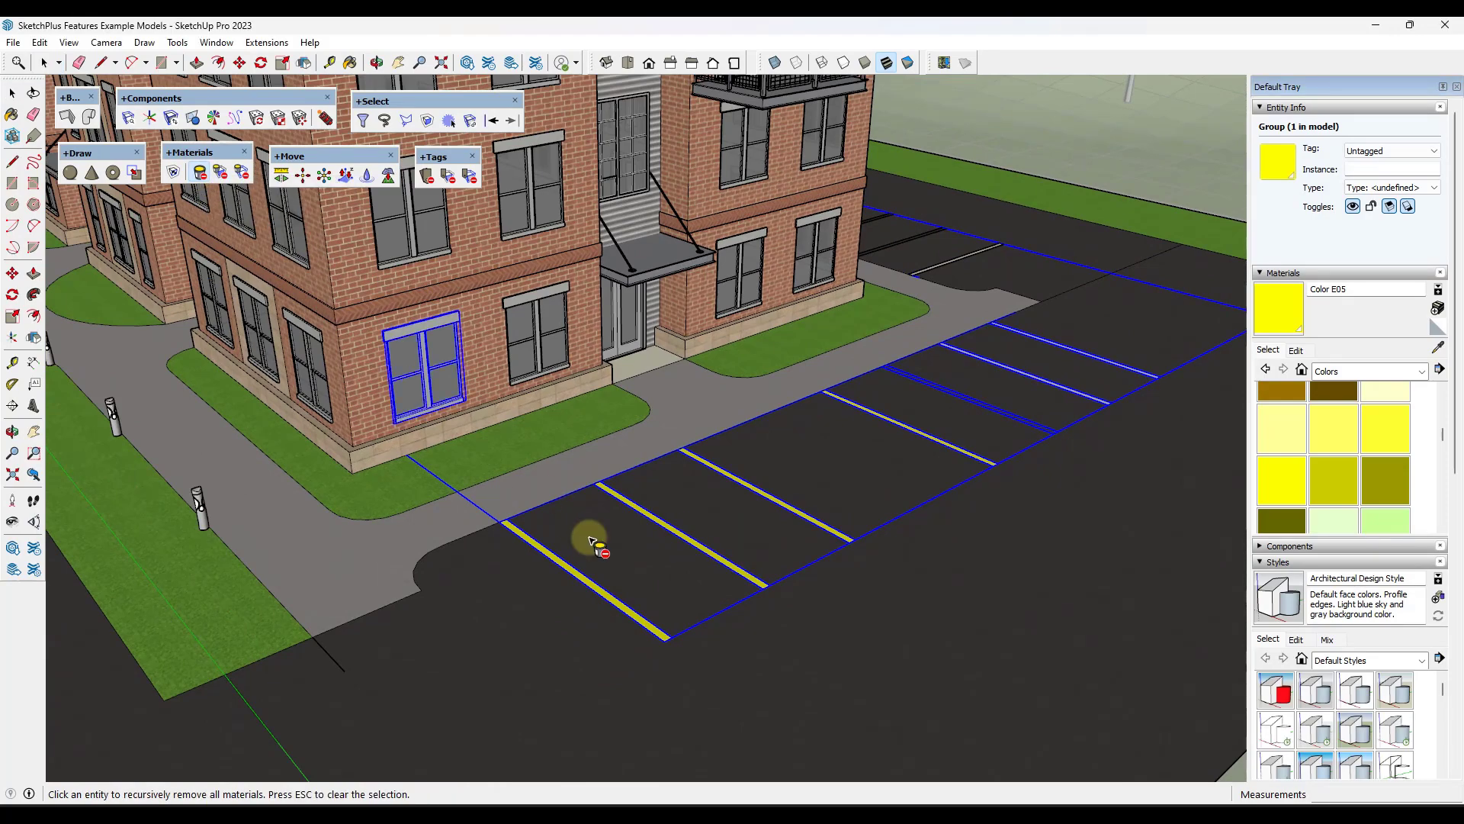
pyautogui.scroll(4, 610, 601)
pyautogui.click(610, 599)
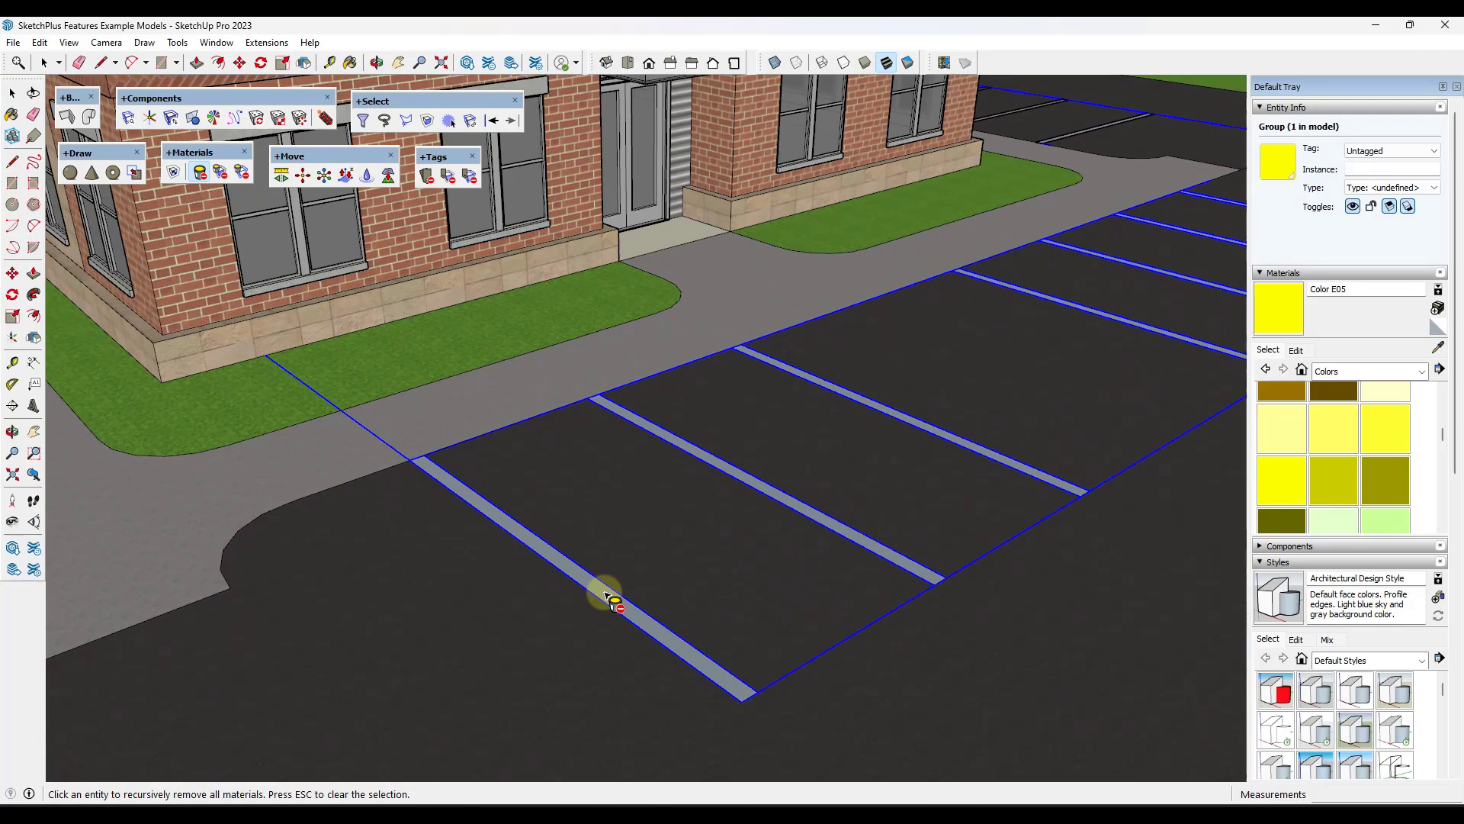
pyautogui.scroll(-5, 610, 599)
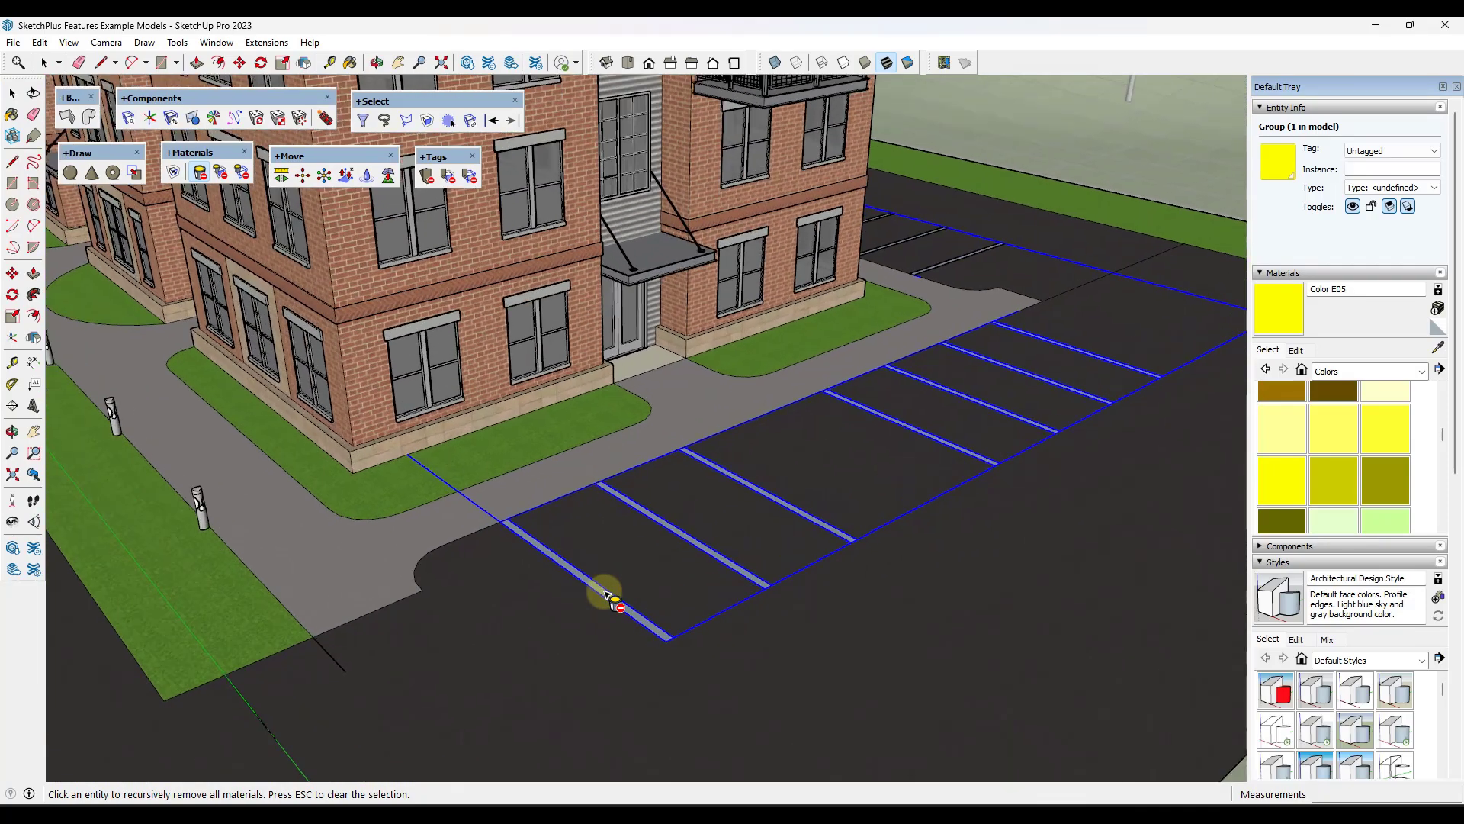
pyautogui.scroll(3, 648, 603)
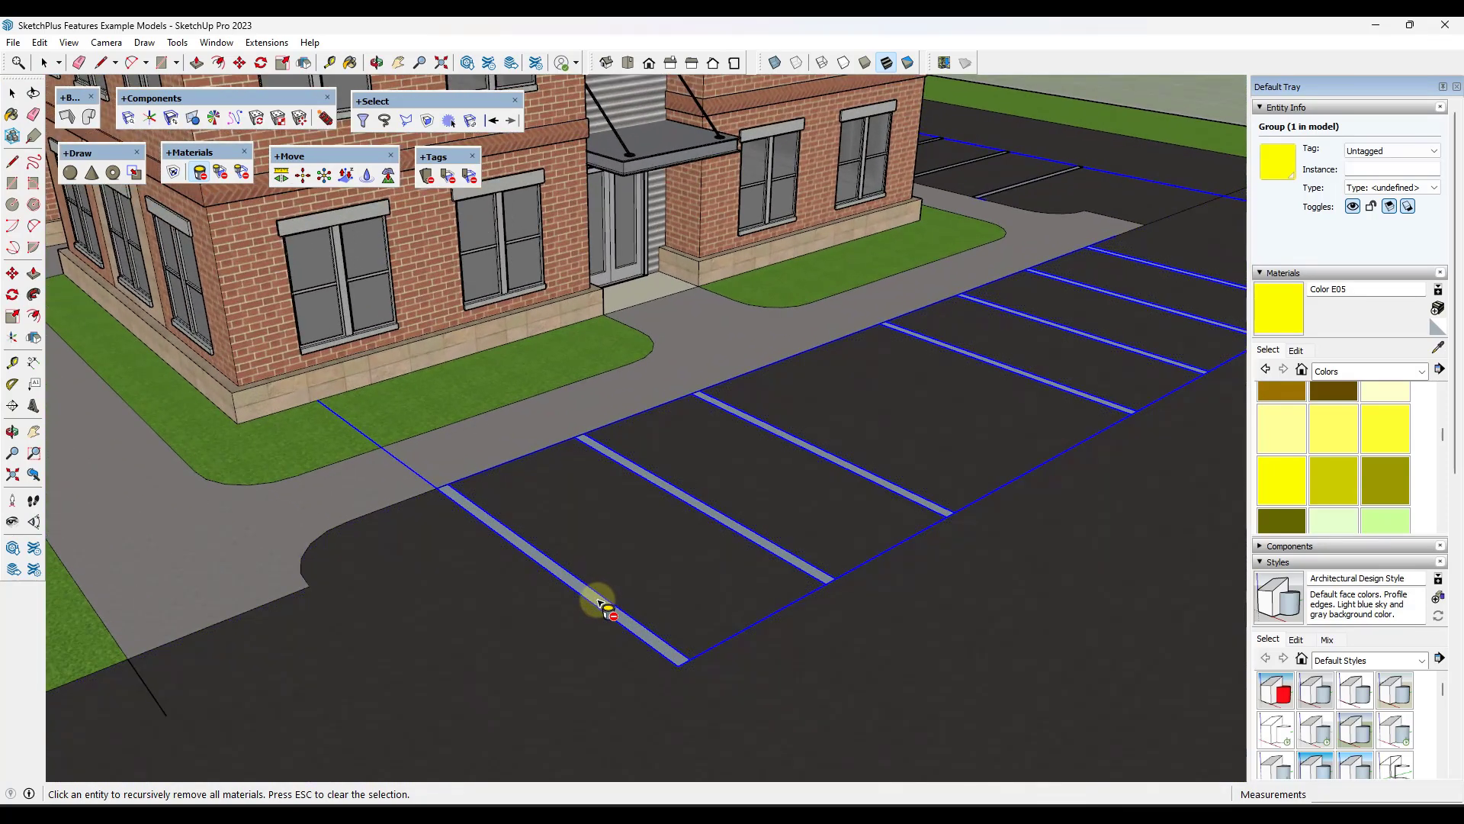
pyautogui.scroll(-2, 563, 602)
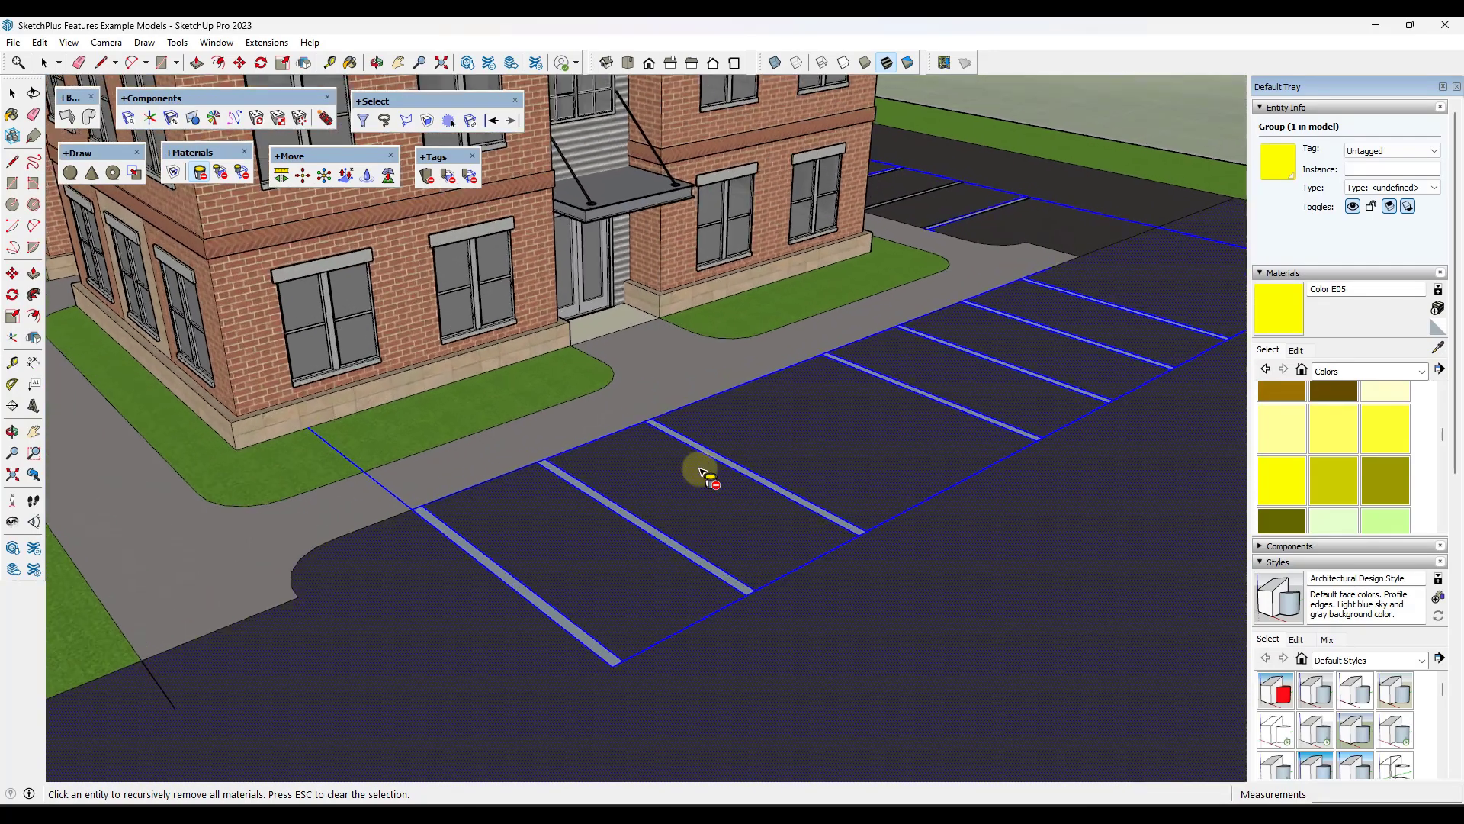
pyautogui.click(221, 174)
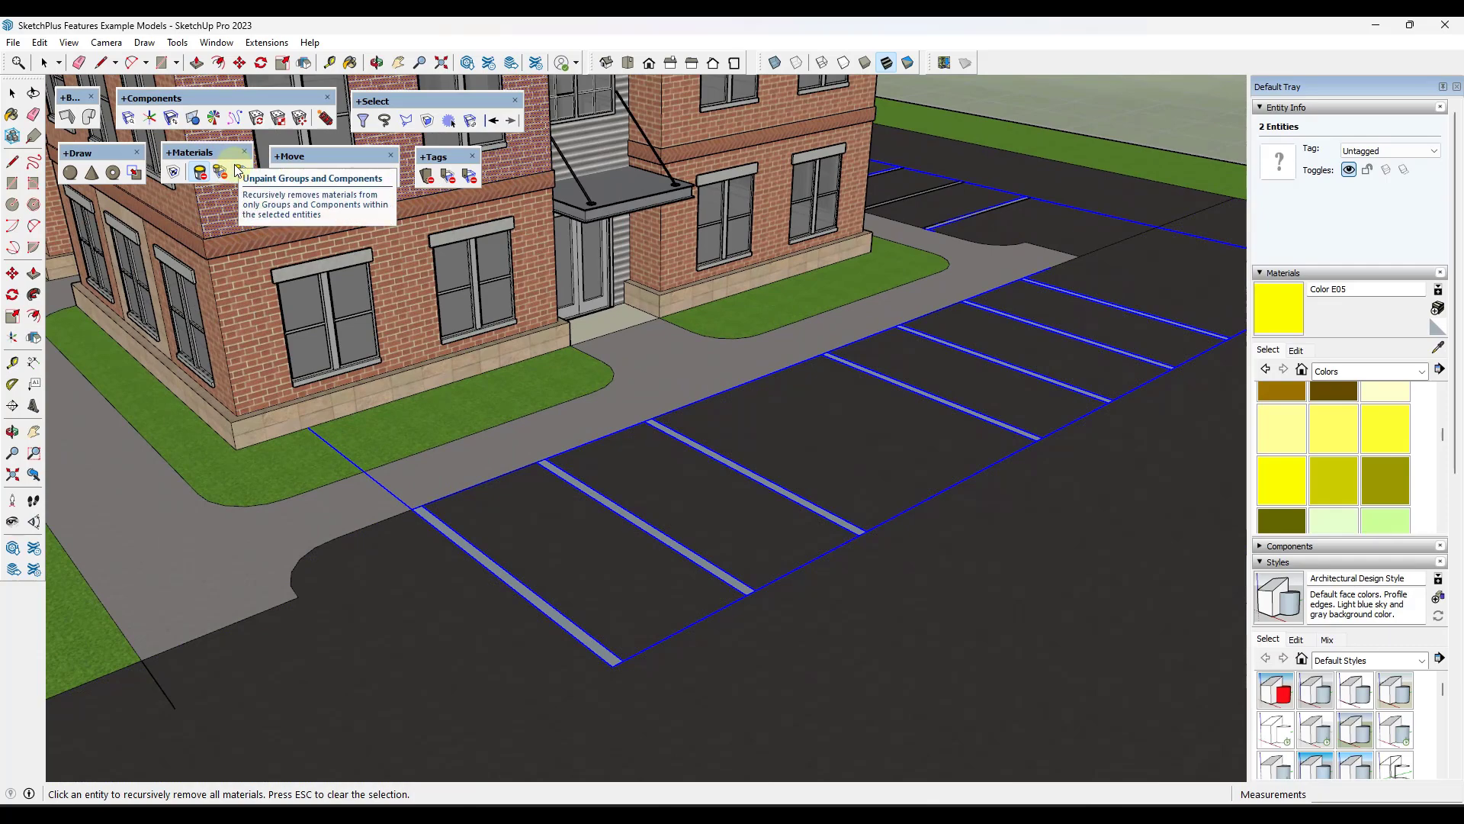
# Remove the original asphalt material from the parking lot with Unpaint Groups and Components
pyautogui.click(712, 568)
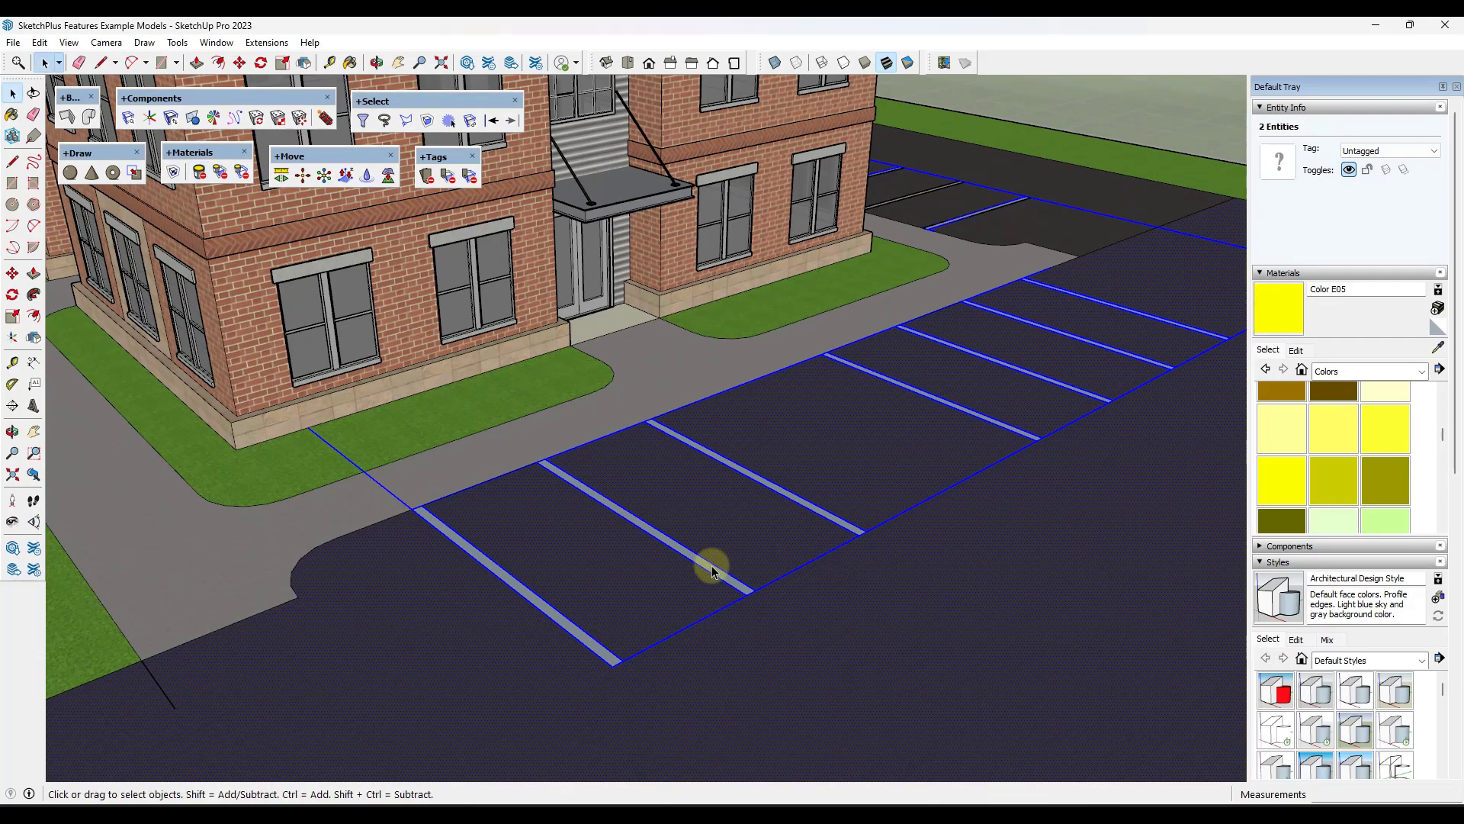
pyautogui.moveTo(712, 570); pyautogui.dragTo(786, 534, button='middle')
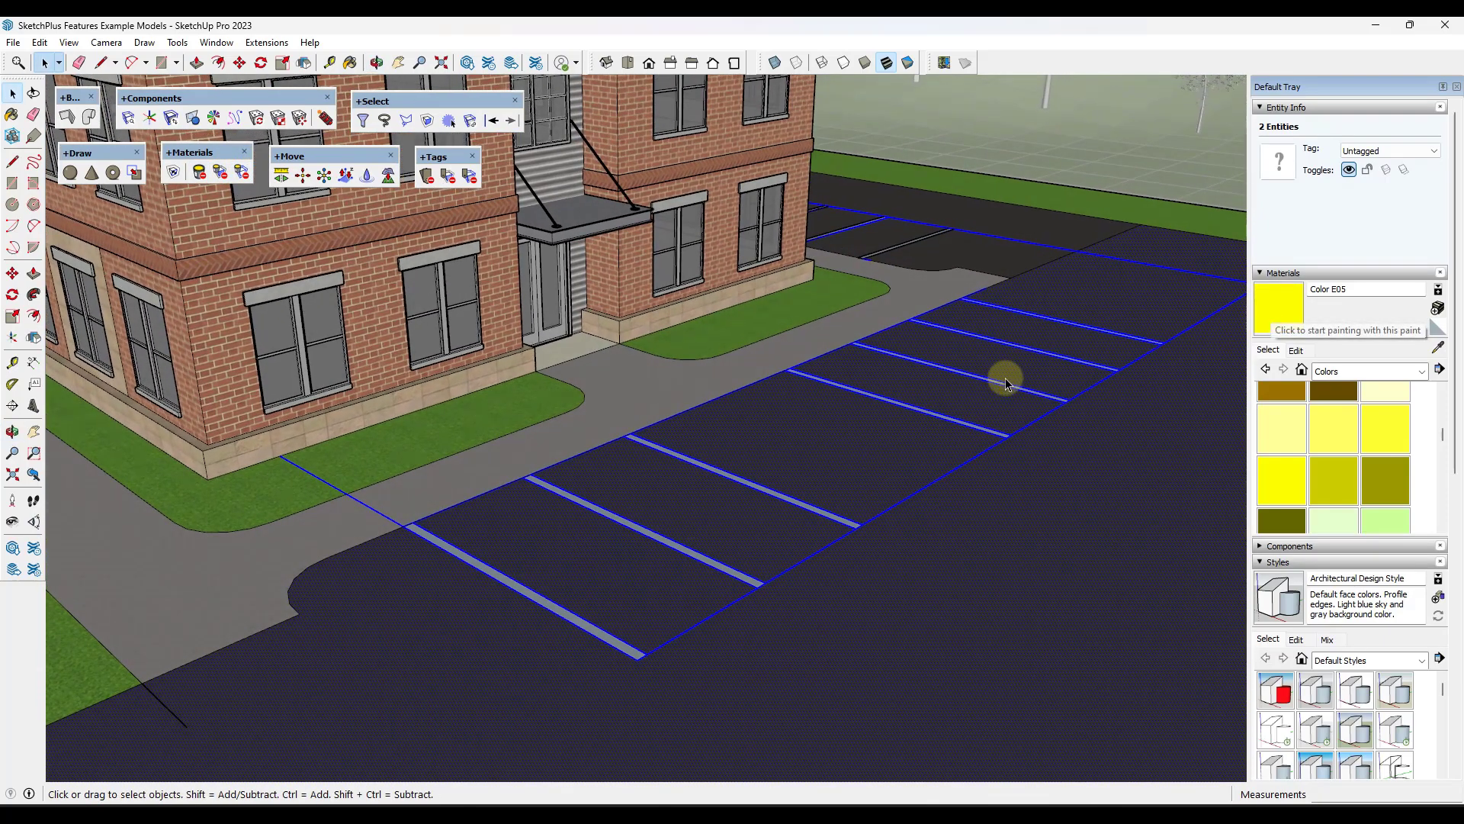
pyautogui.moveTo(970, 392); pyautogui.dragTo(776, 515, button='middle')
pyautogui.moveTo(704, 567); pyautogui.dragTo(692, 580, button='middle')
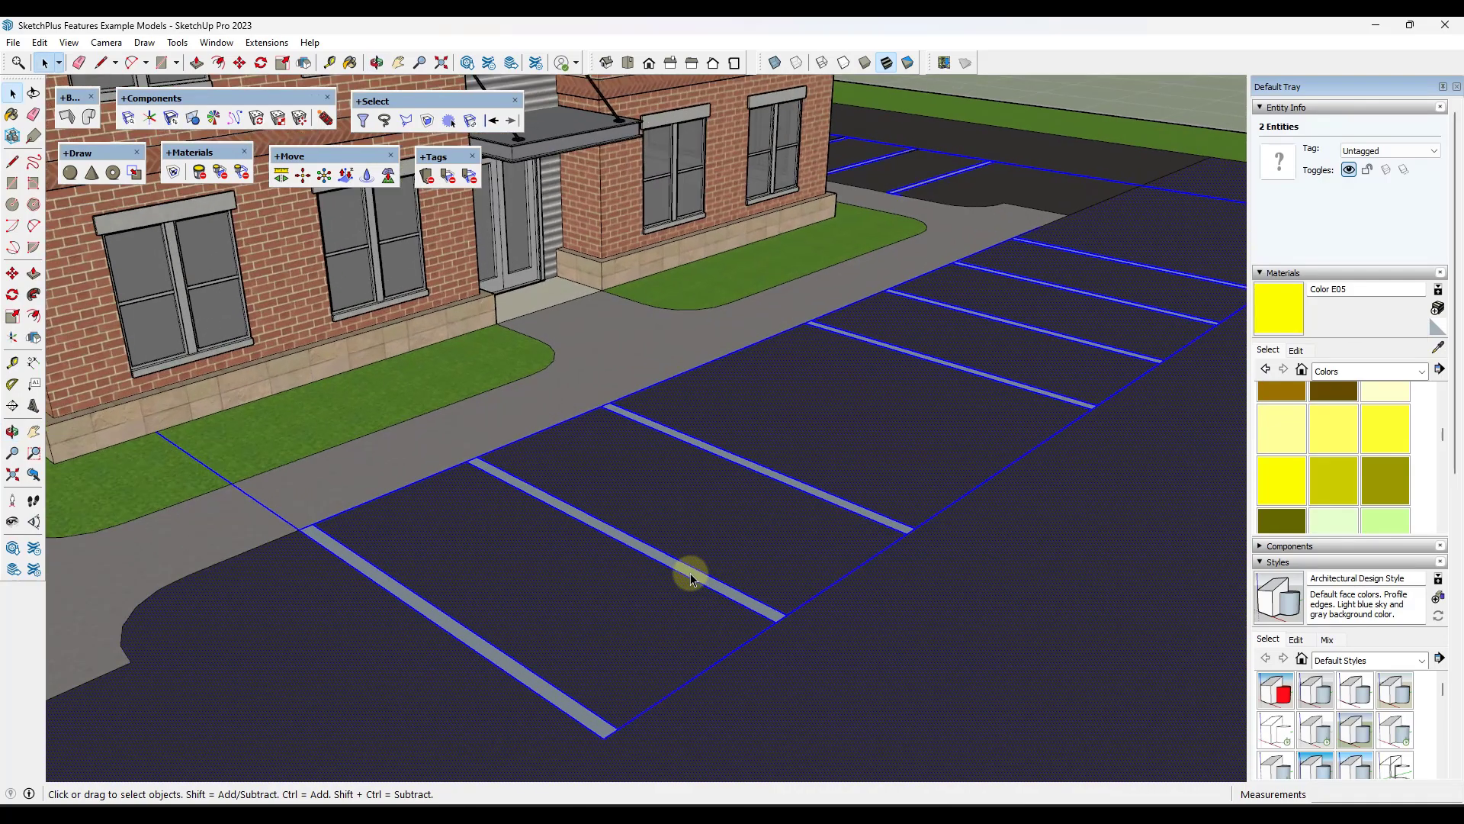
# Repaint the nearer parking stripes yellow with Color E05
pyautogui.click(1273, 311)
pyautogui.moveTo(709, 526)
pyautogui.mouseDown(button='middle')
pyautogui.moveTo(654, 579)
pyautogui.moveTo(761, 563)
pyautogui.moveTo(408, 468)
pyautogui.mouseUp(button='middle')
pyautogui.click(661, 582)
pyautogui.scroll(-5, 925, 513)
pyautogui.scroll(6, 913, 455)
pyautogui.moveTo(913, 455)
pyautogui.mouseDown(button='middle')
pyautogui.moveTo(981, 428)
pyautogui.moveTo(755, 428)
pyautogui.moveTo(990, 392)
pyautogui.moveTo(1021, 345)
pyautogui.moveTo(1017, 579)
pyautogui.moveTo(999, 315)
pyautogui.moveTo(1160, 379)
pyautogui.moveTo(1106, 309)
pyautogui.moveTo(653, 565)
pyautogui.moveTo(854, 425)
pyautogui.moveTo(711, 634)
pyautogui.moveTo(843, 464)
pyautogui.moveTo(782, 460)
pyautogui.mouseUp(button='middle')
pyautogui.scroll(-5, 999, 315)
pyautogui.scroll(3, 853, 425)
# Select brick wall faces, an edge and a double window to check their tags in Entity Info
pyautogui.press('space')
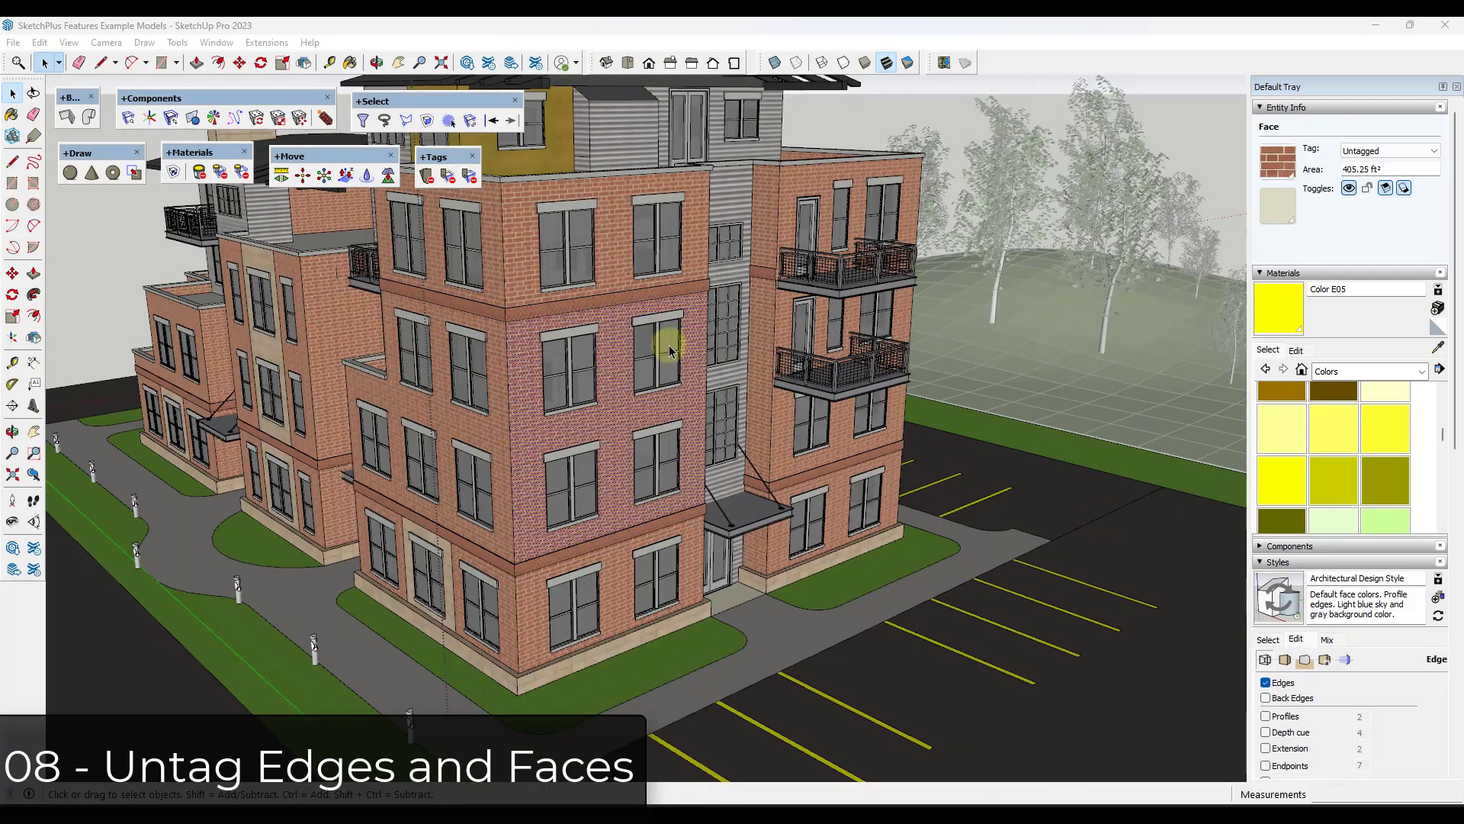
pyautogui.click(613, 276)
pyautogui.scroll(5, 615, 274)
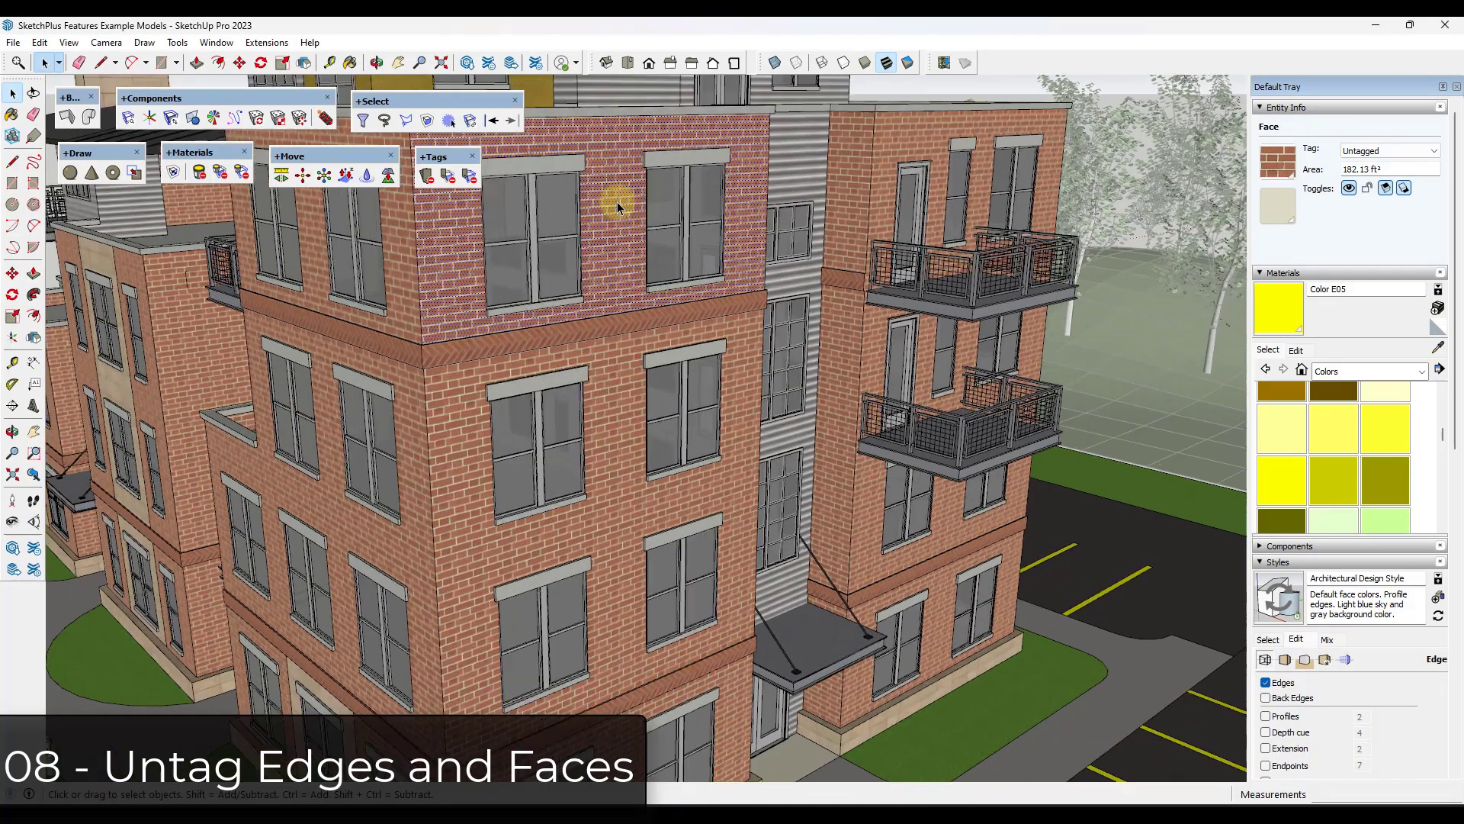
pyautogui.scroll(-2, 540, 301)
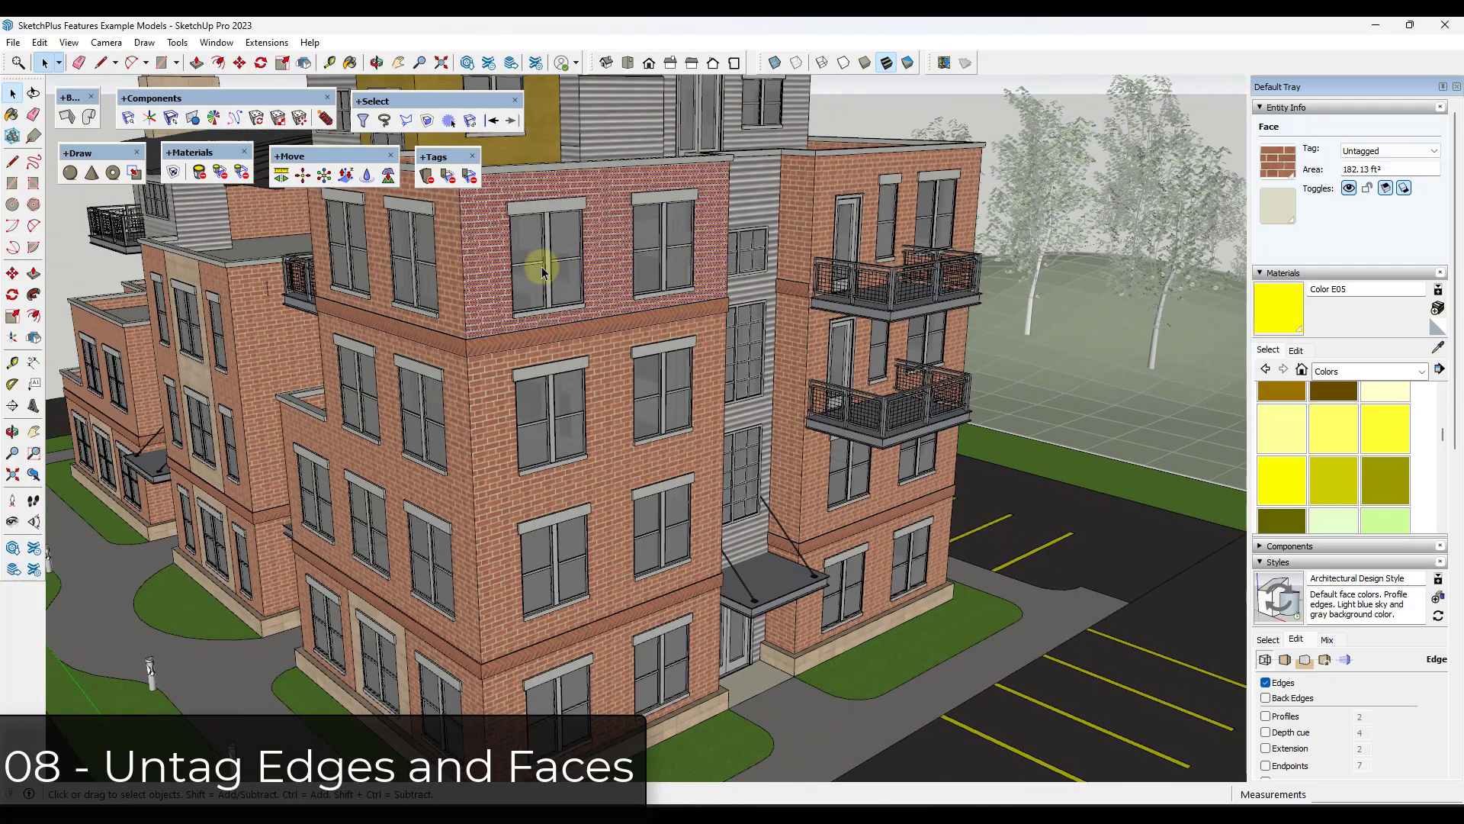
pyautogui.click(495, 337)
pyautogui.click(441, 288)
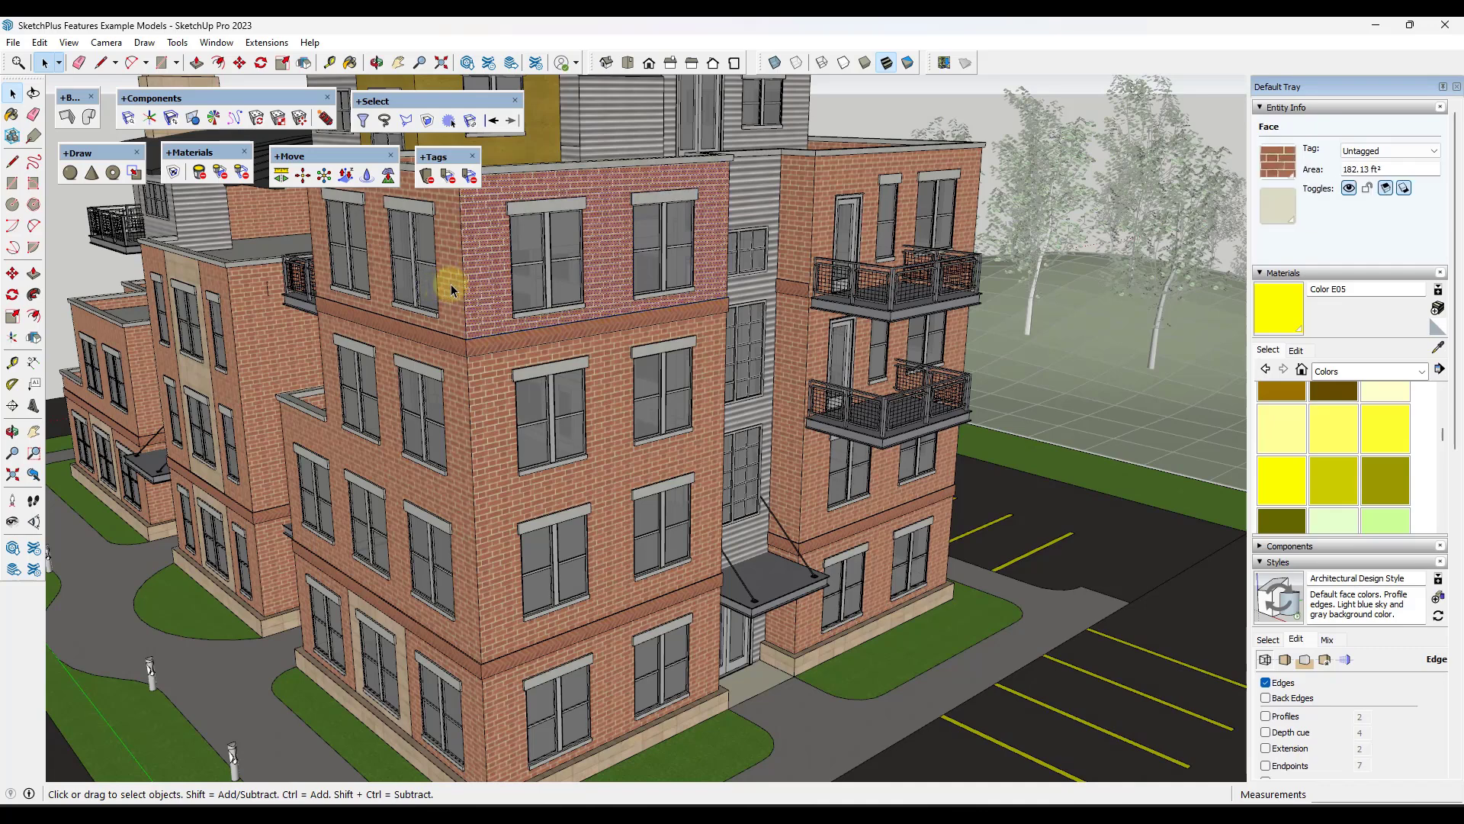
pyautogui.click(554, 265)
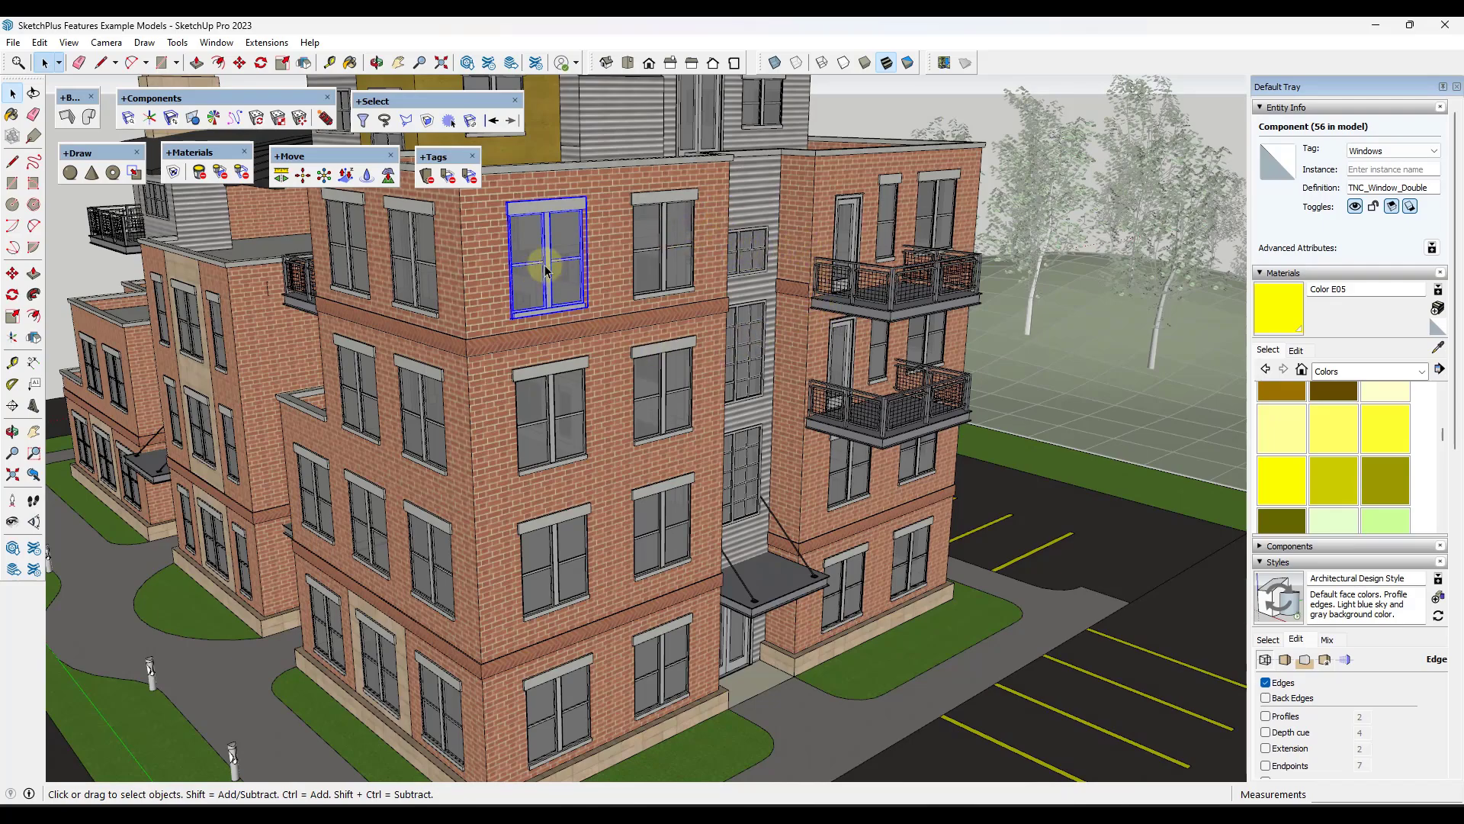
pyautogui.scroll(6, 546, 268)
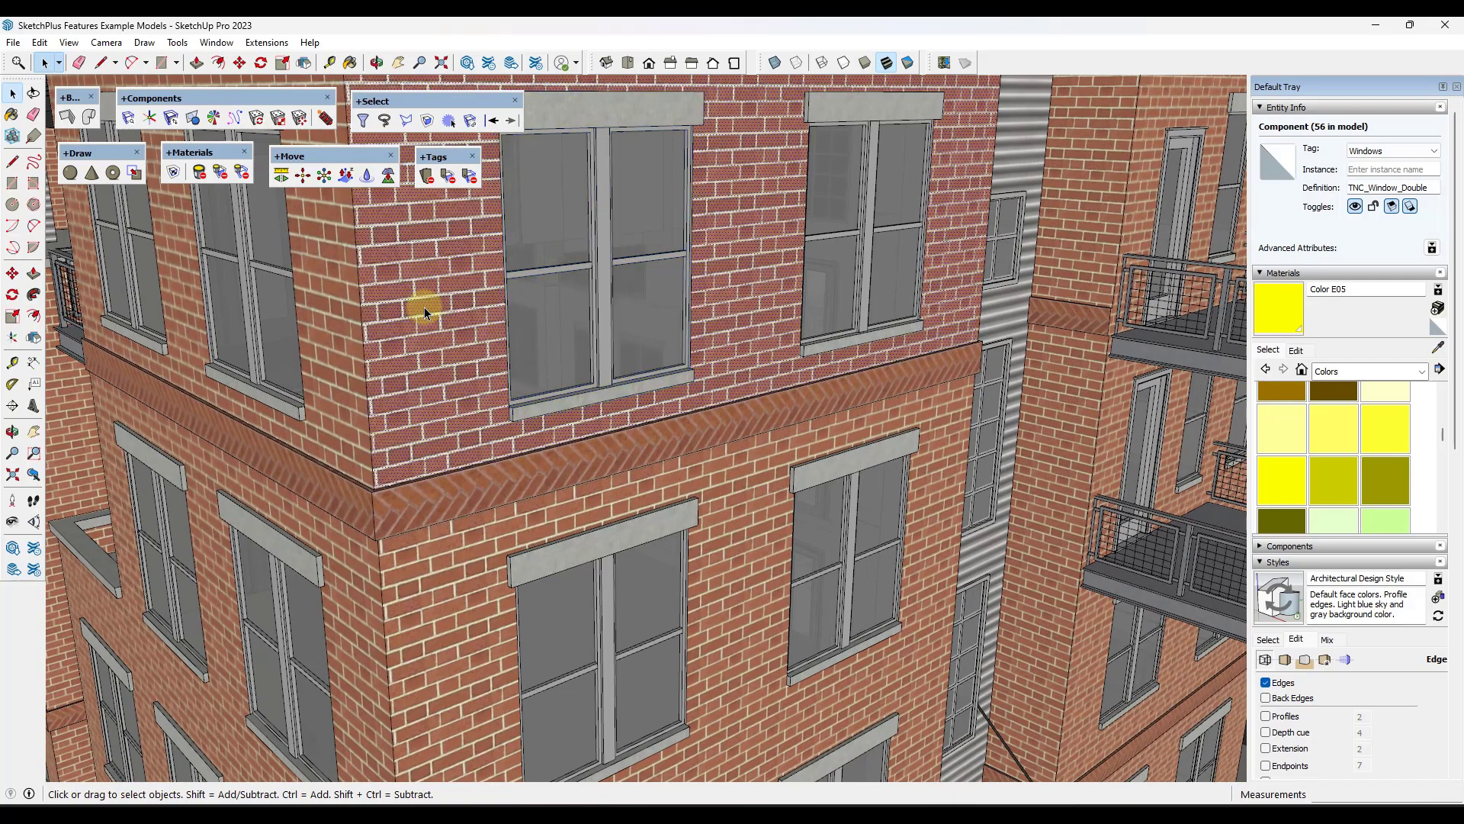
pyautogui.click(424, 307)
pyautogui.scroll(-5, 442, 294)
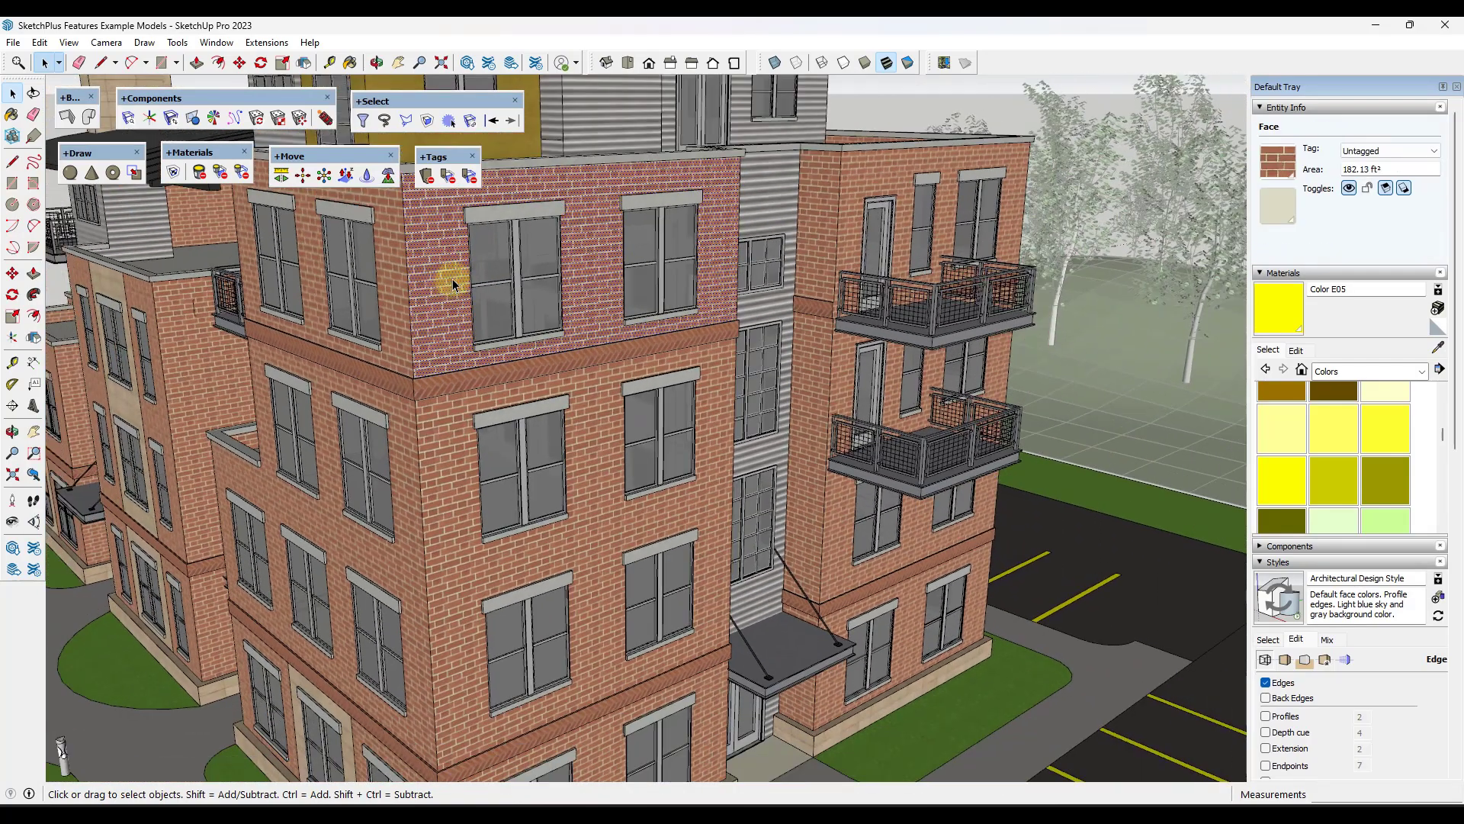
# Collapse the style settings, expand the Tags list, and select the upper-storey wall faces
pyautogui.click(1260, 568)
pyautogui.scroll(-1, 1260, 549)
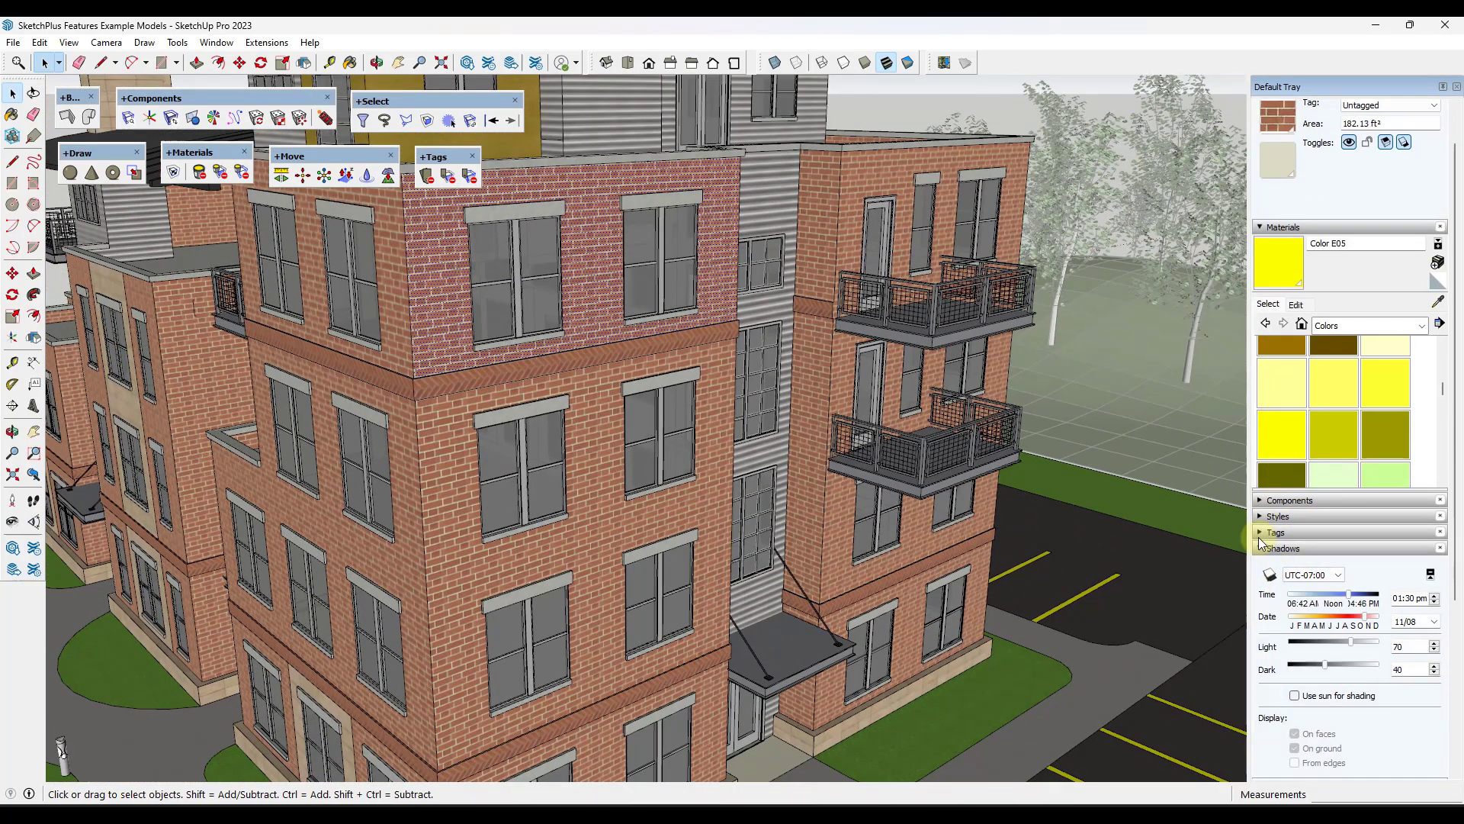
pyautogui.click(1260, 533)
pyautogui.scroll(-6, 641, 337)
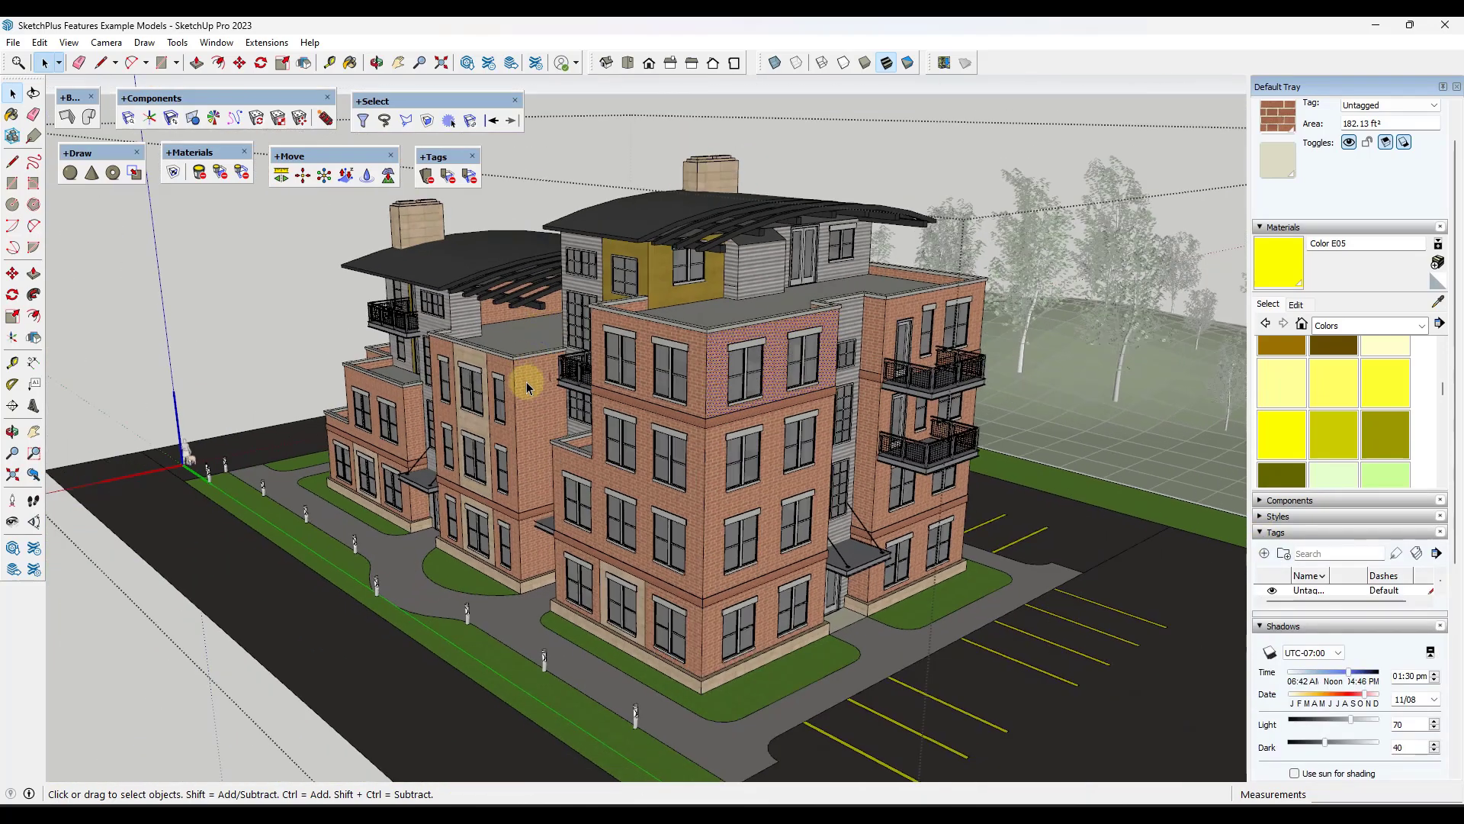
pyautogui.keyDown('ctrl'); pyautogui.click(581, 288); pyautogui.keyUp('ctrl')
pyautogui.keyDown('ctrl'); pyautogui.click(763, 272); pyautogui.keyUp('ctrl')
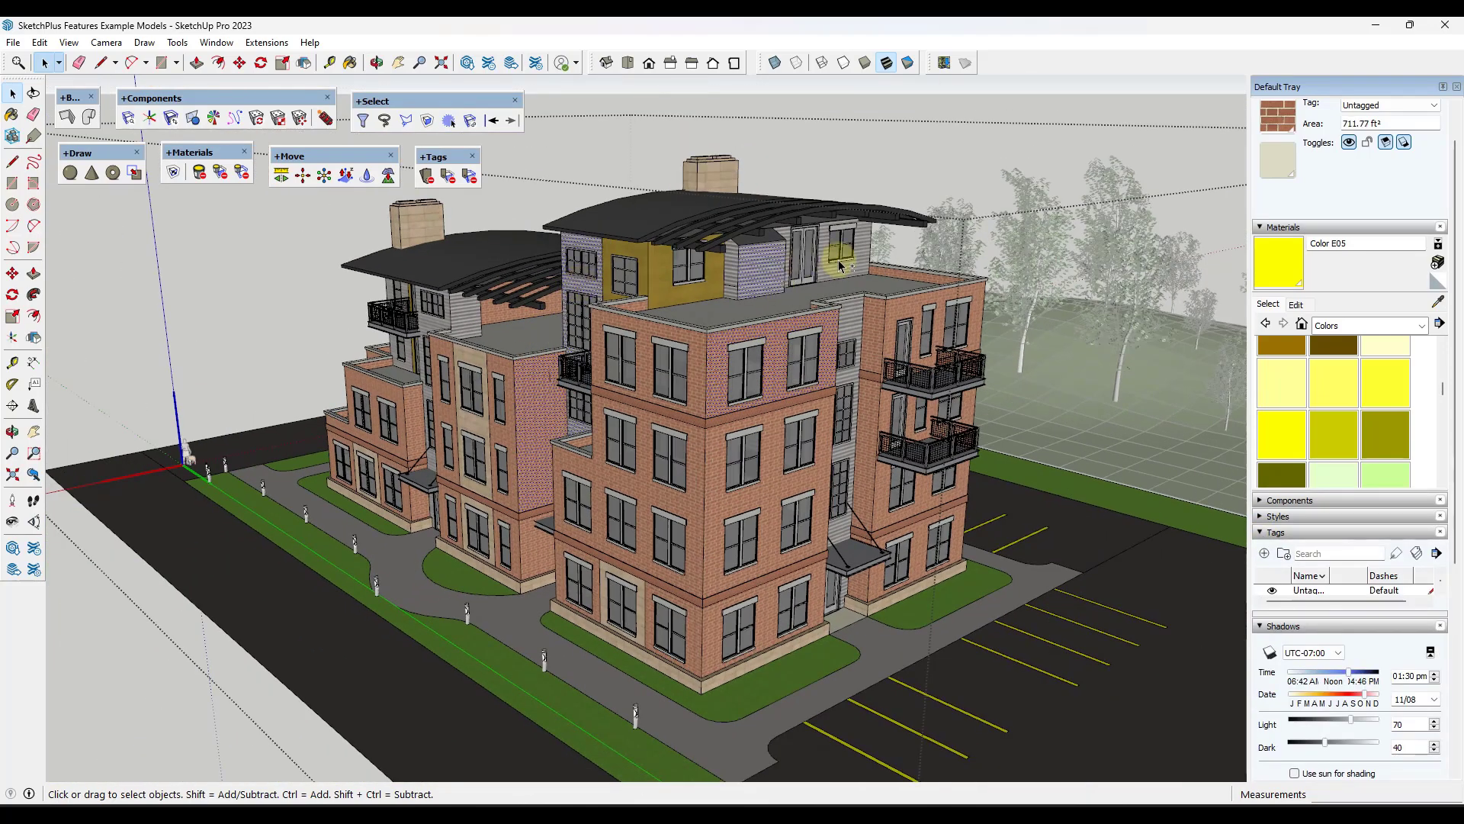
pyautogui.keyDown('ctrl'); pyautogui.click(839, 273); pyautogui.keyUp('ctrl')
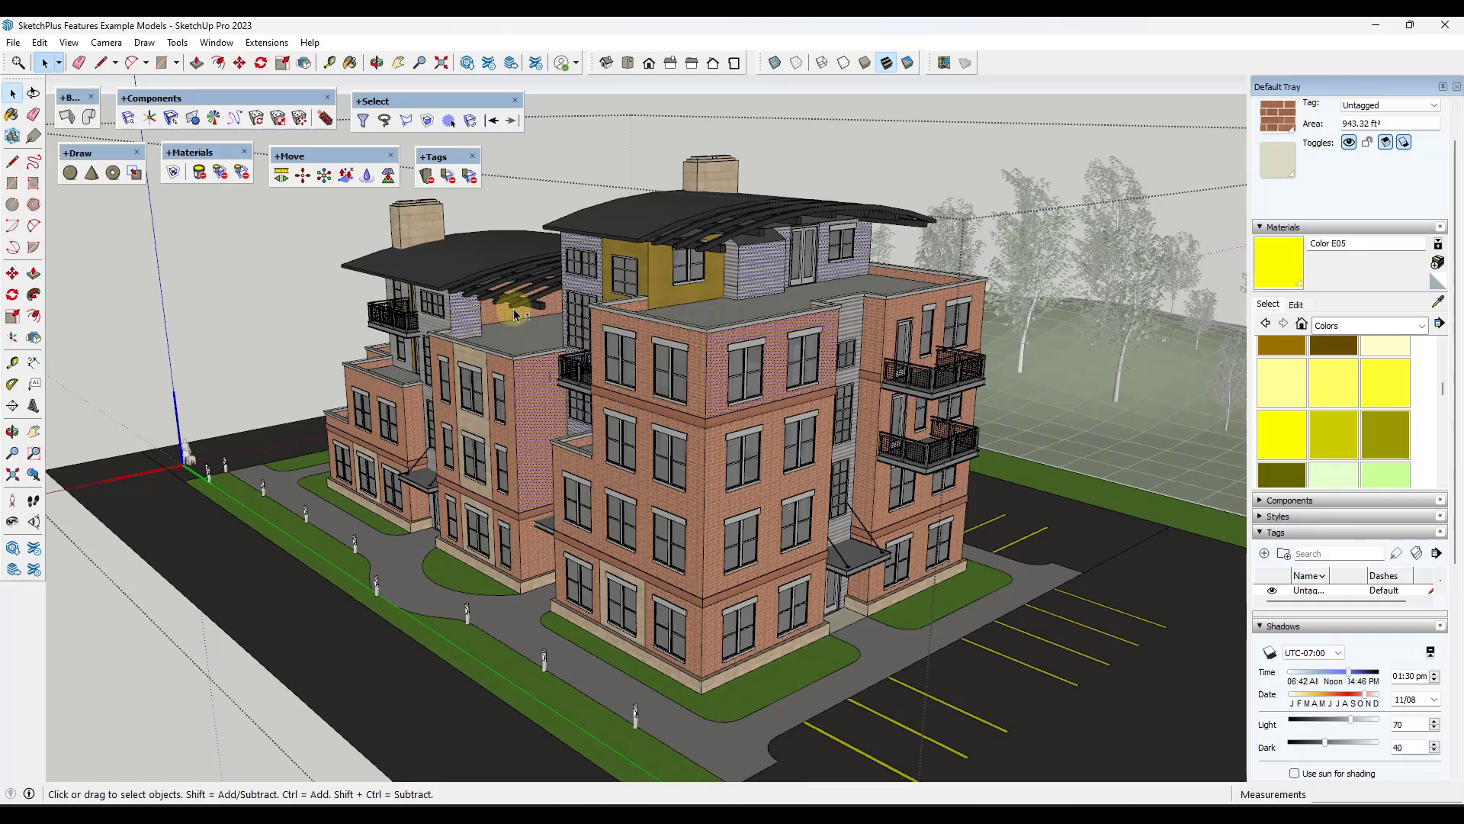
pyautogui.scroll(3, 700, 286)
pyautogui.keyDown('ctrl'); pyautogui.click(745, 288); pyautogui.keyUp('ctrl')
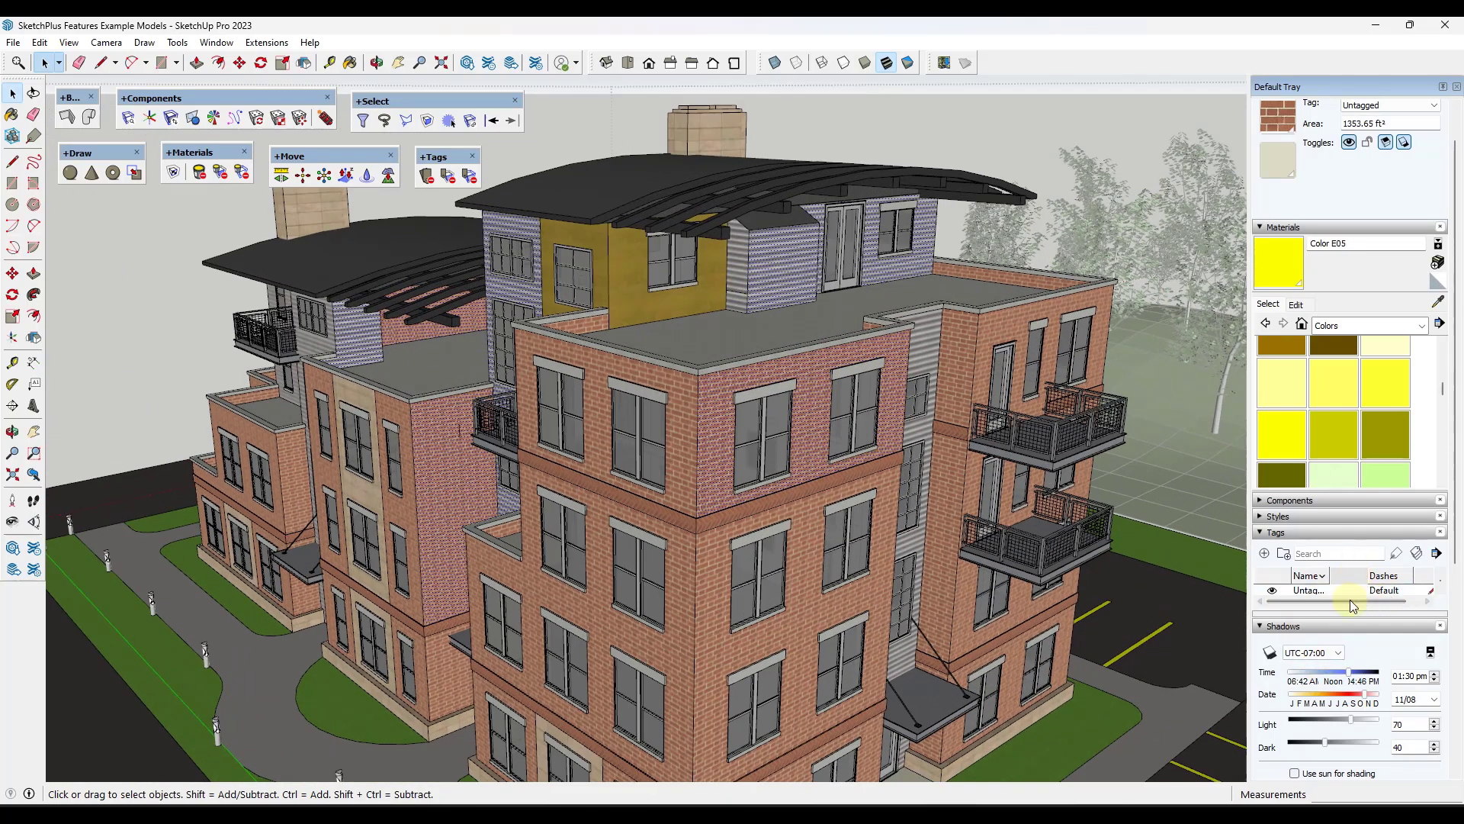
pyautogui.scroll(-2, 1351, 601)
# Assign the seven selected wall faces to the Windows tag, then clear the selection
pyautogui.moveTo(1332, 568); pyautogui.dragTo(1332, 669)
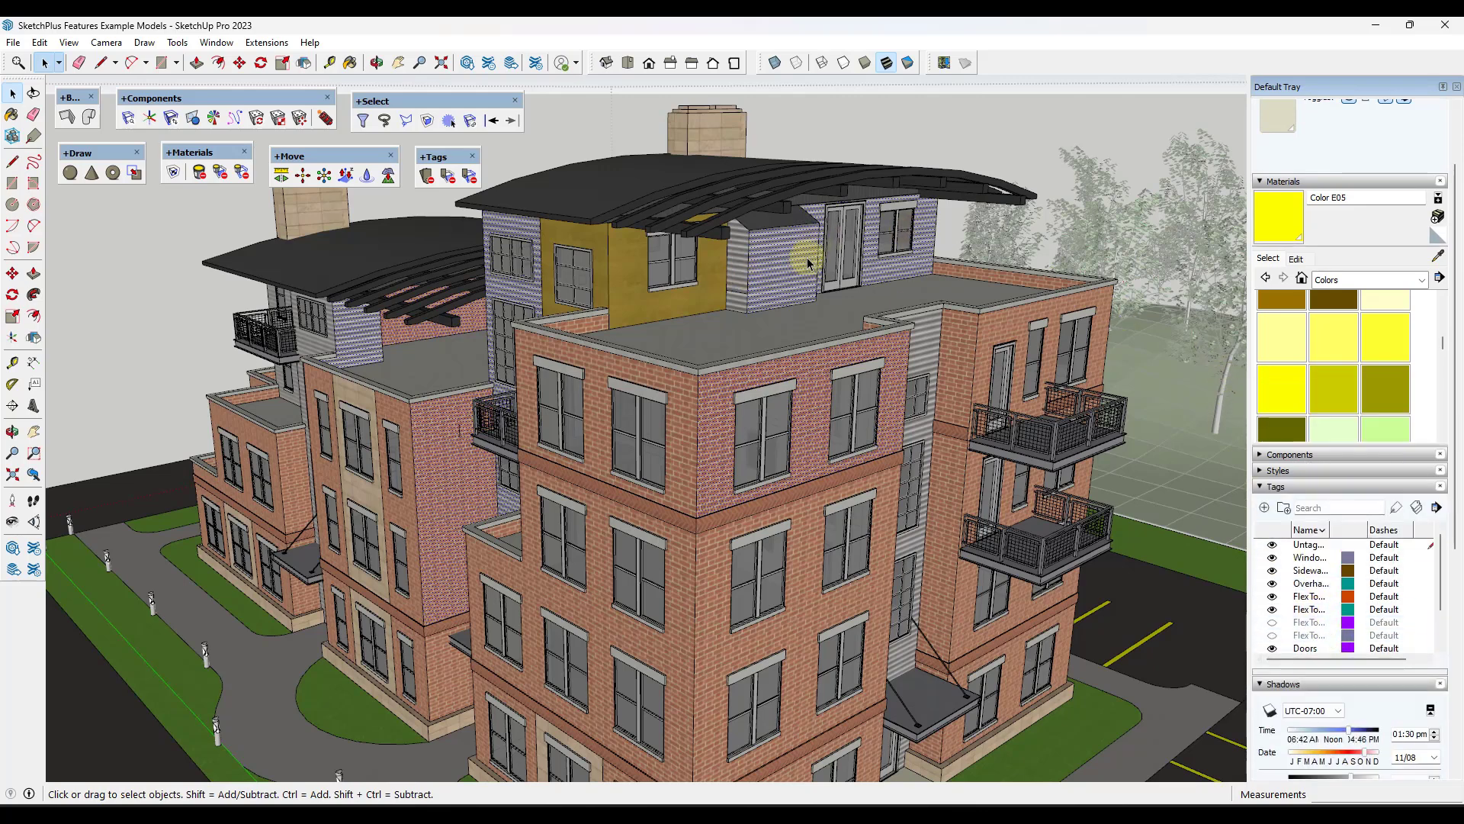
pyautogui.scroll(3, 1348, 209)
pyautogui.click(1390, 150)
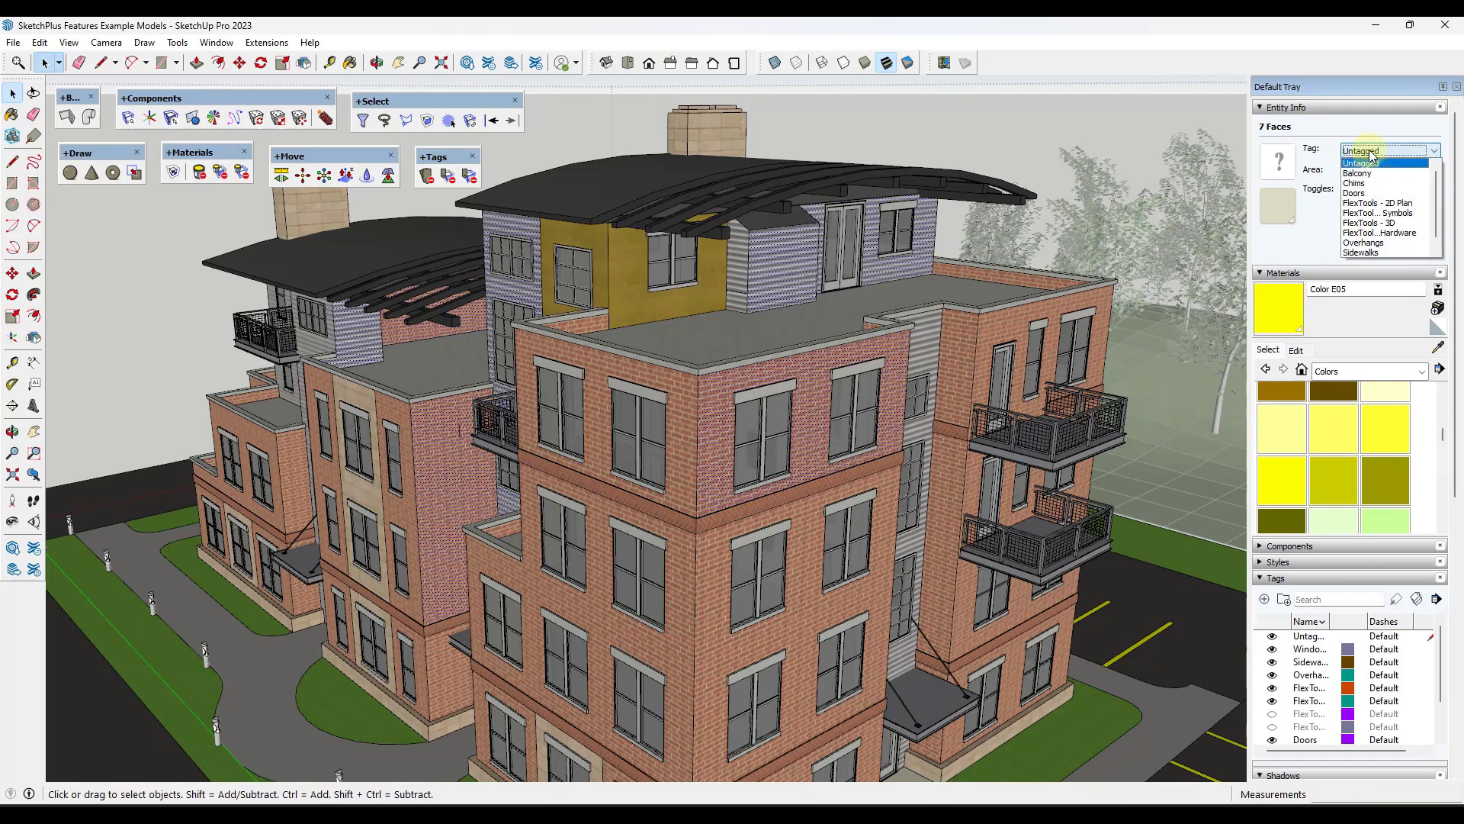
pyautogui.scroll(-1, 1378, 241)
pyautogui.click(1367, 247)
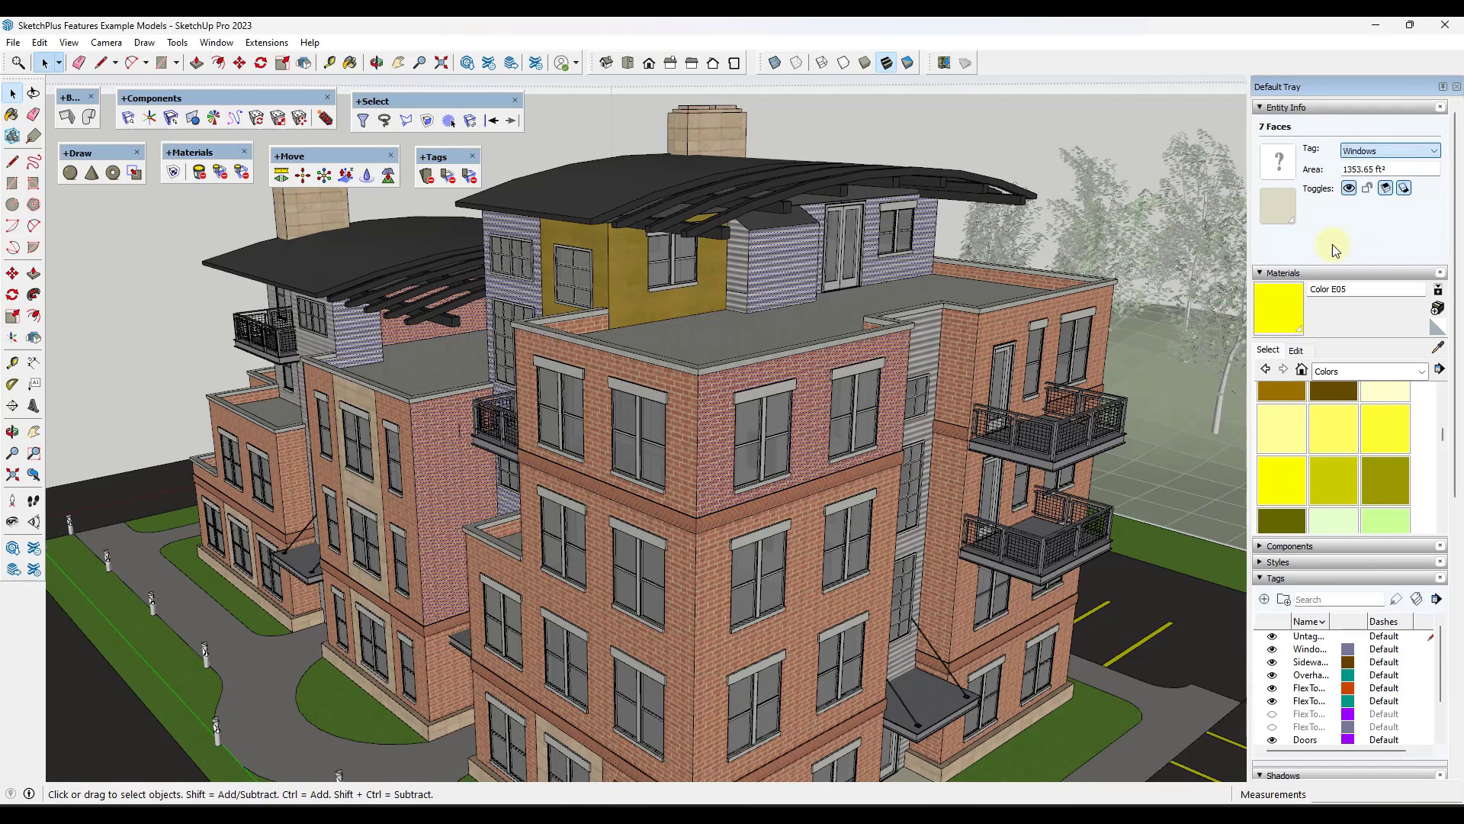
pyautogui.scroll(-1, 1374, 530)
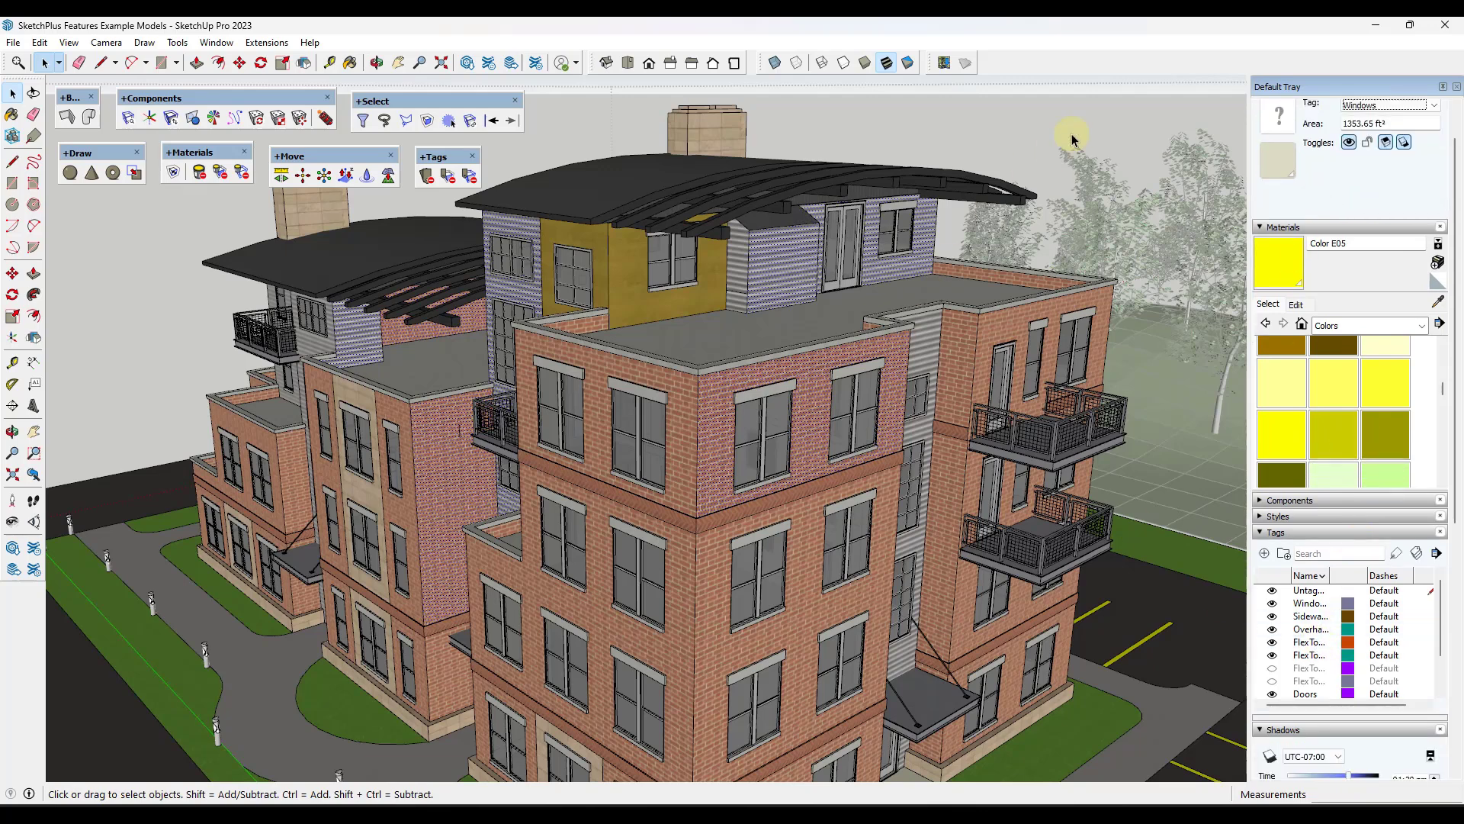
pyautogui.click(1026, 131)
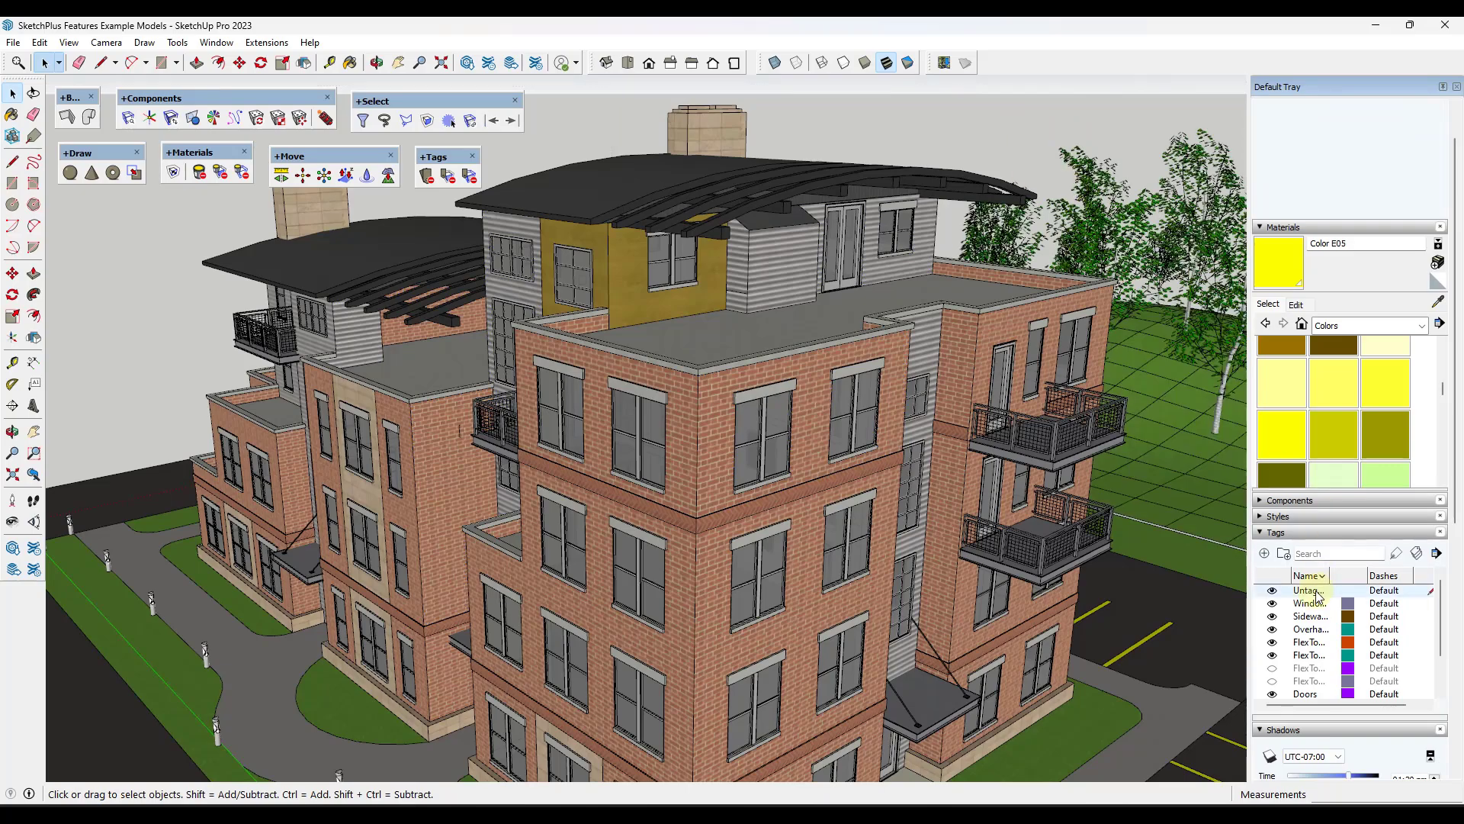
pyautogui.click(1273, 604)
pyautogui.moveTo(685, 396); pyautogui.dragTo(503, 381, button='middle')
pyautogui.click(1272, 603)
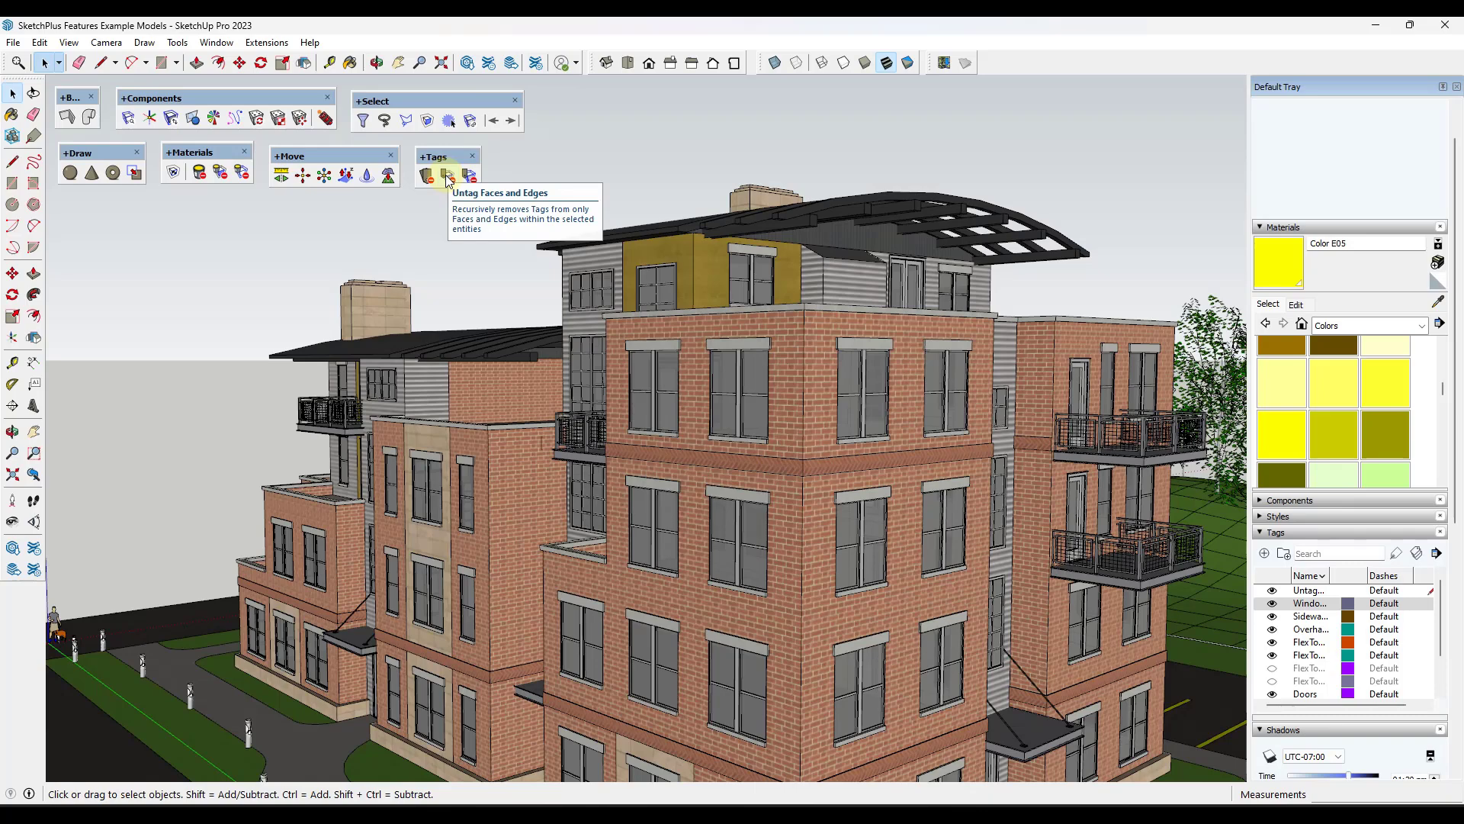
pyautogui.scroll(-8, 627, 434)
pyautogui.moveTo(627, 422); pyautogui.dragTo(786, 438, button='middle')
pyautogui.click(1272, 603)
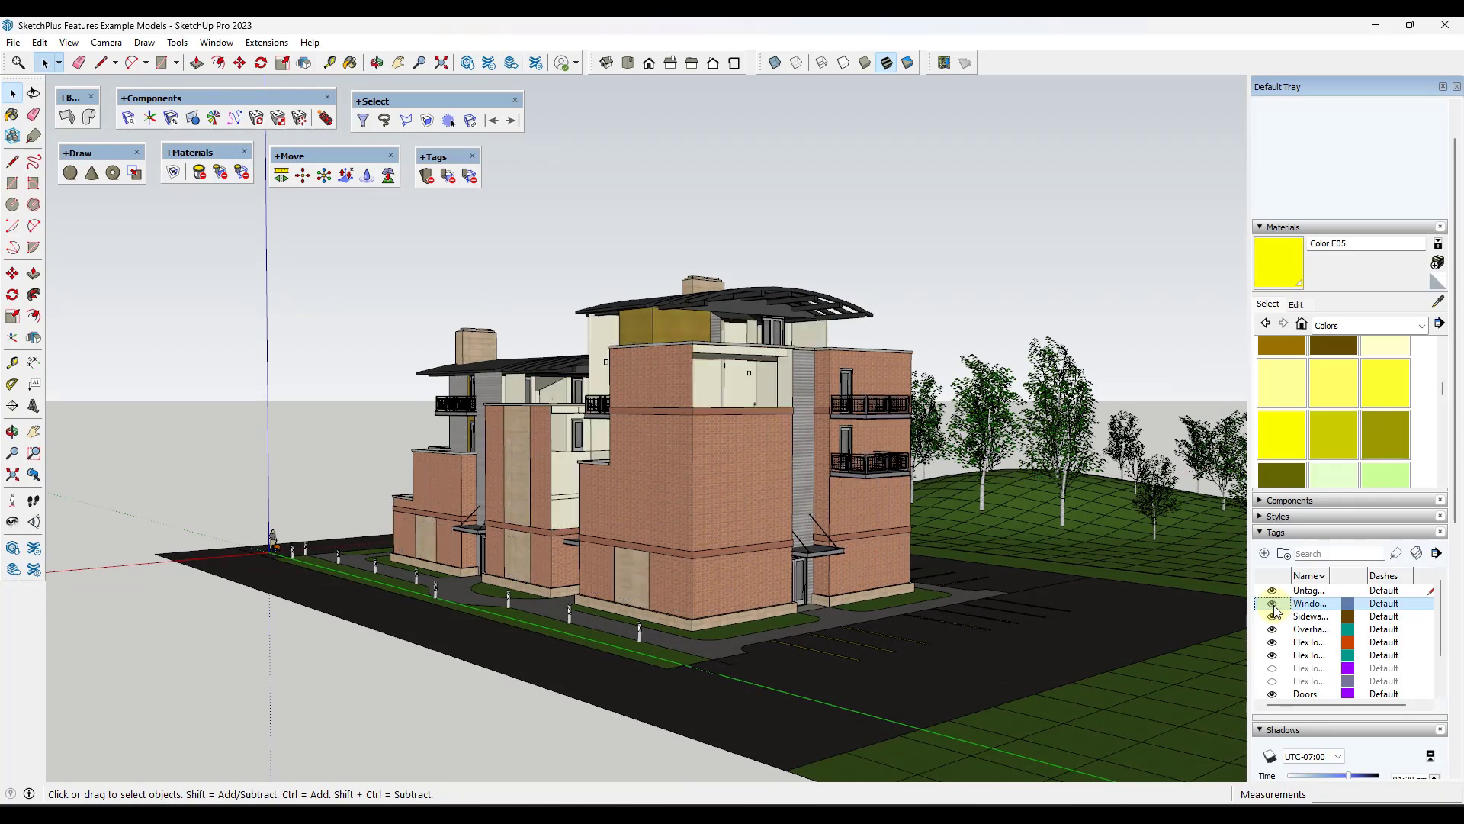
pyautogui.click(1272, 603)
pyautogui.click(1273, 603)
pyautogui.click(1272, 603)
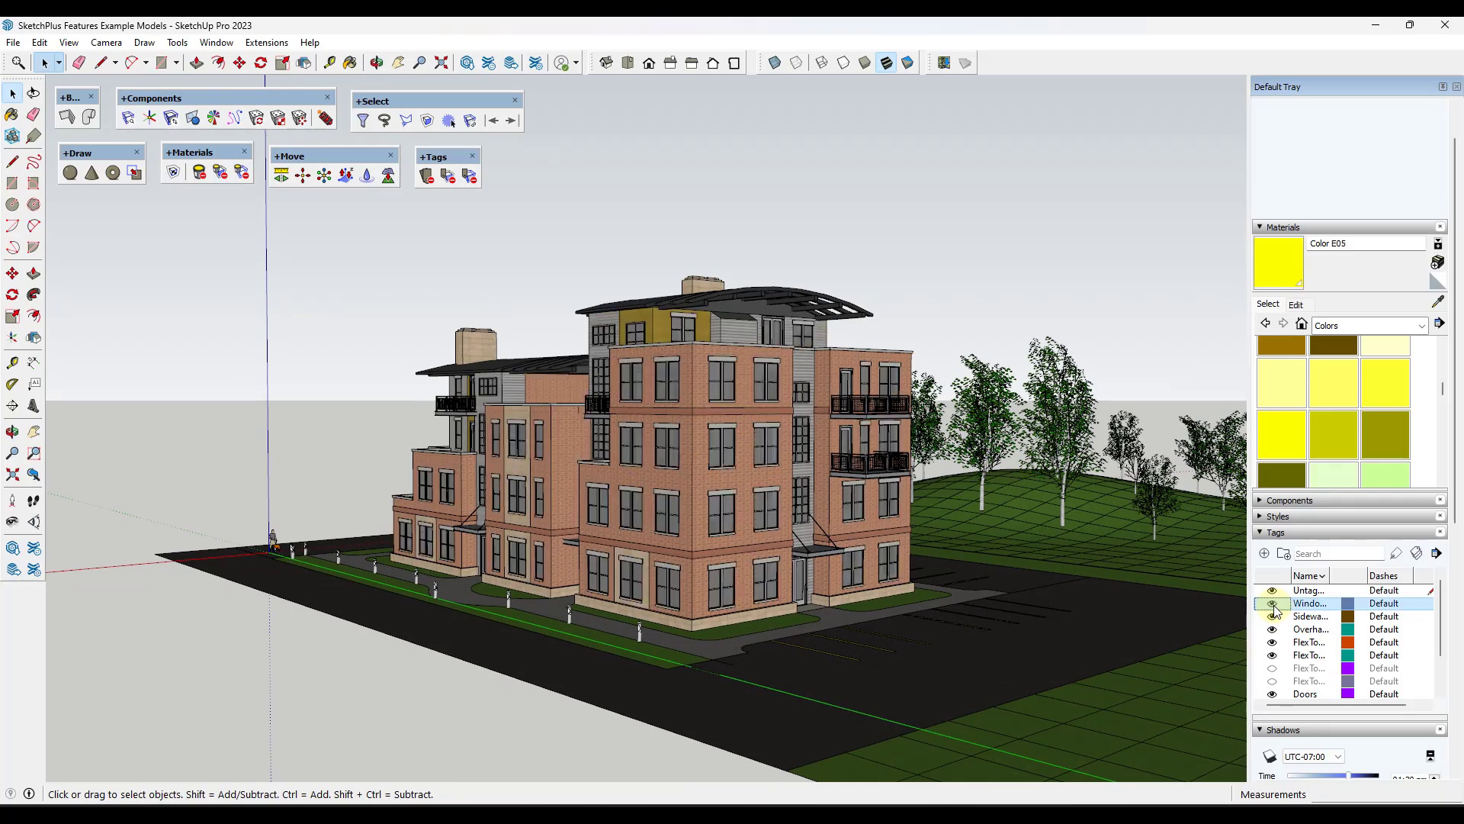
pyautogui.click(1272, 603)
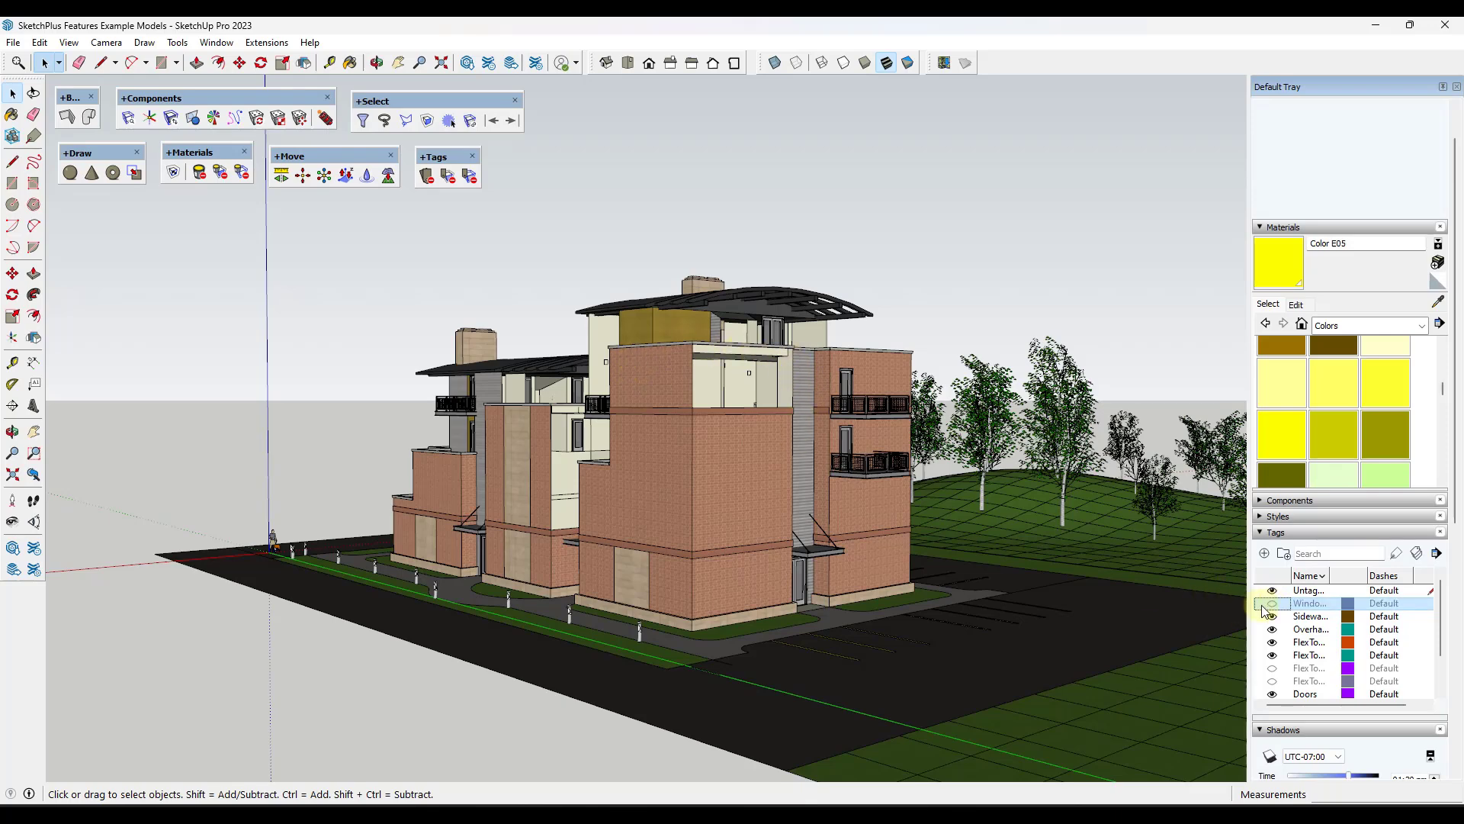
pyautogui.click(1272, 603)
pyautogui.scroll(-2, 626, 432)
pyautogui.moveTo(426, 281); pyautogui.dragTo(919, 665)
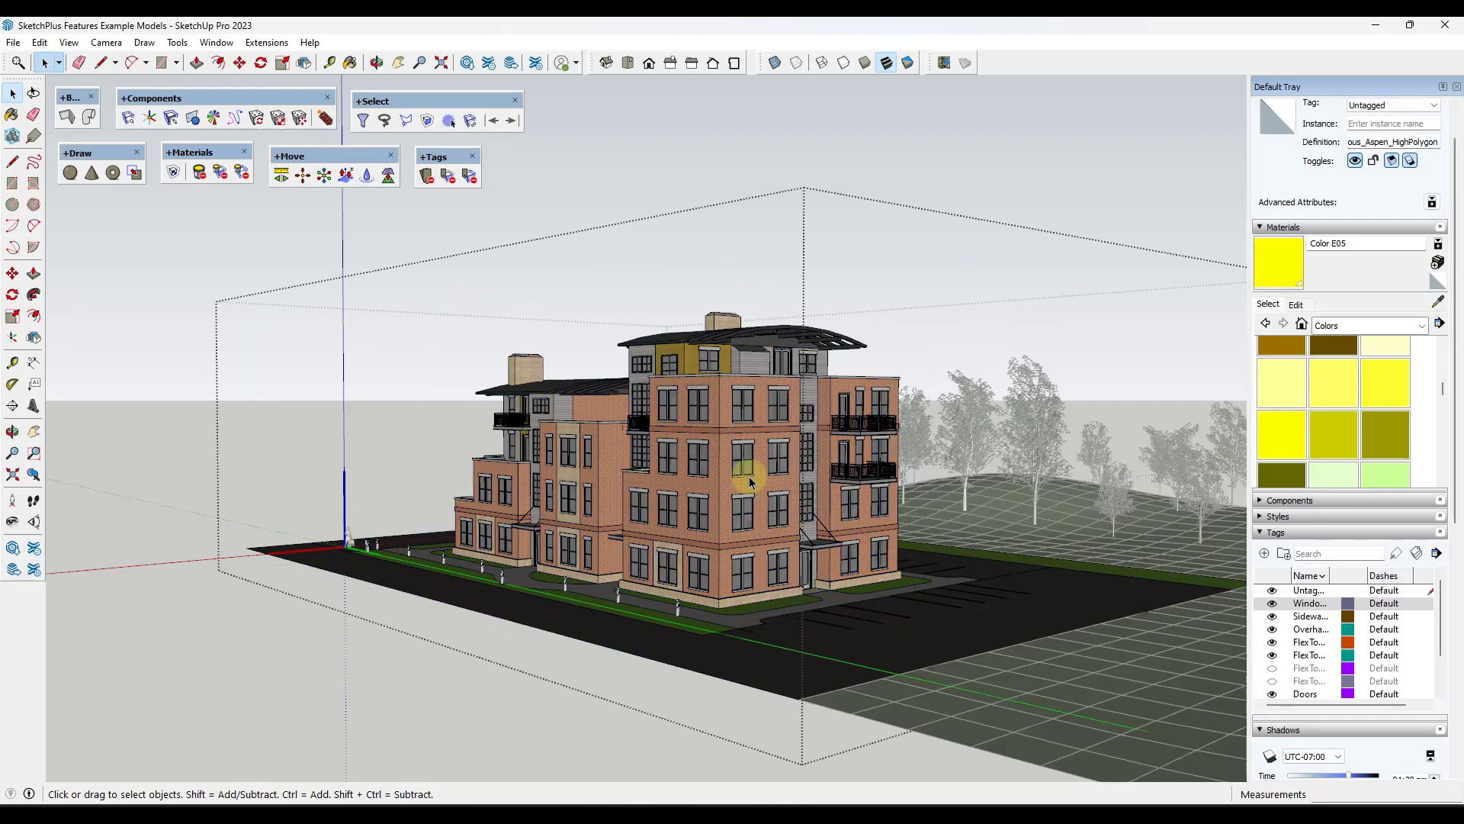
# Untag all faces and edges inside the building group with Untag Faces and Edges
pyautogui.click(750, 482)
pyautogui.scroll(4, 839, 473)
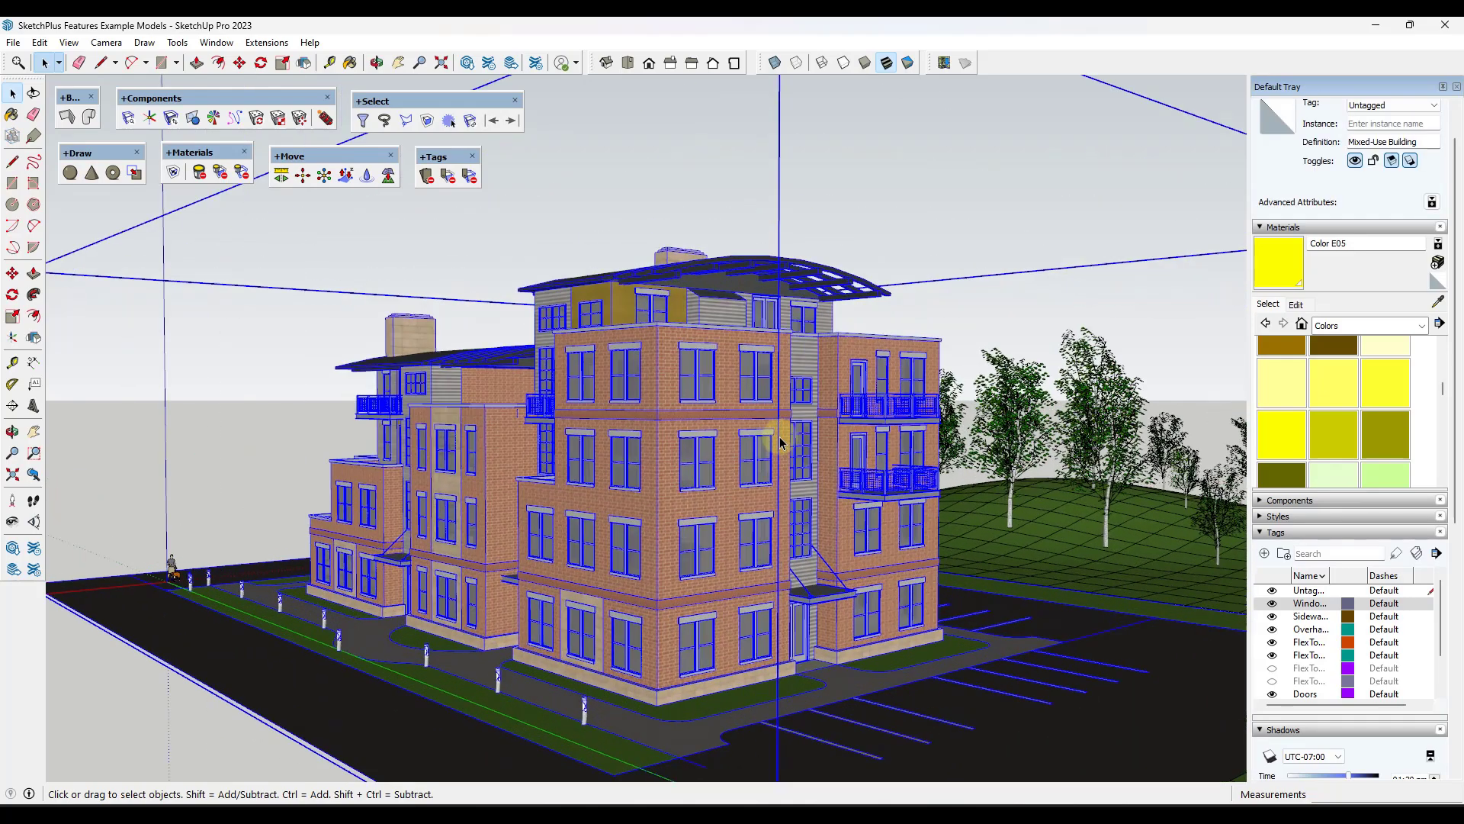
pyautogui.click(450, 180)
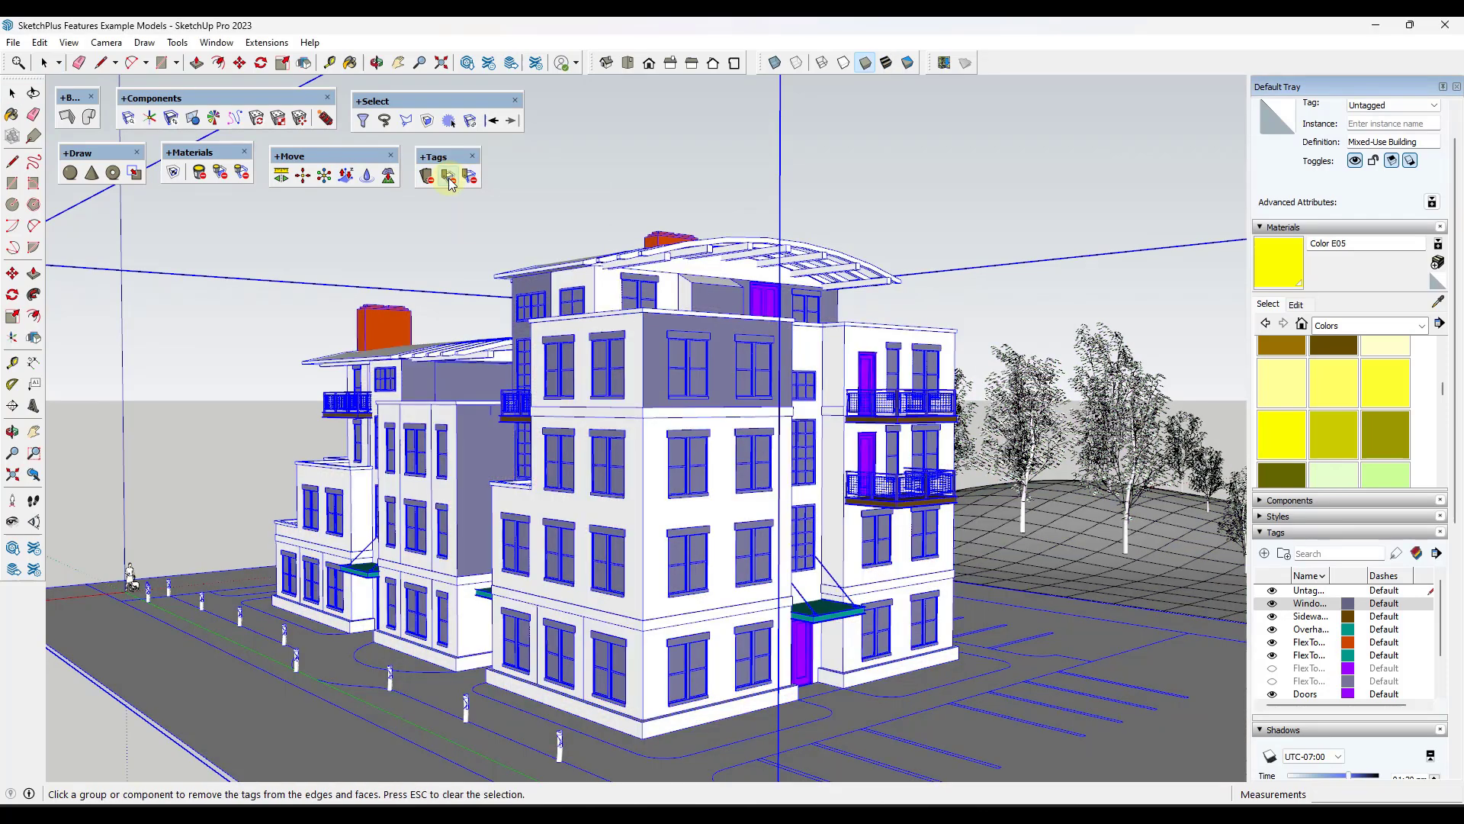
pyautogui.click(665, 364)
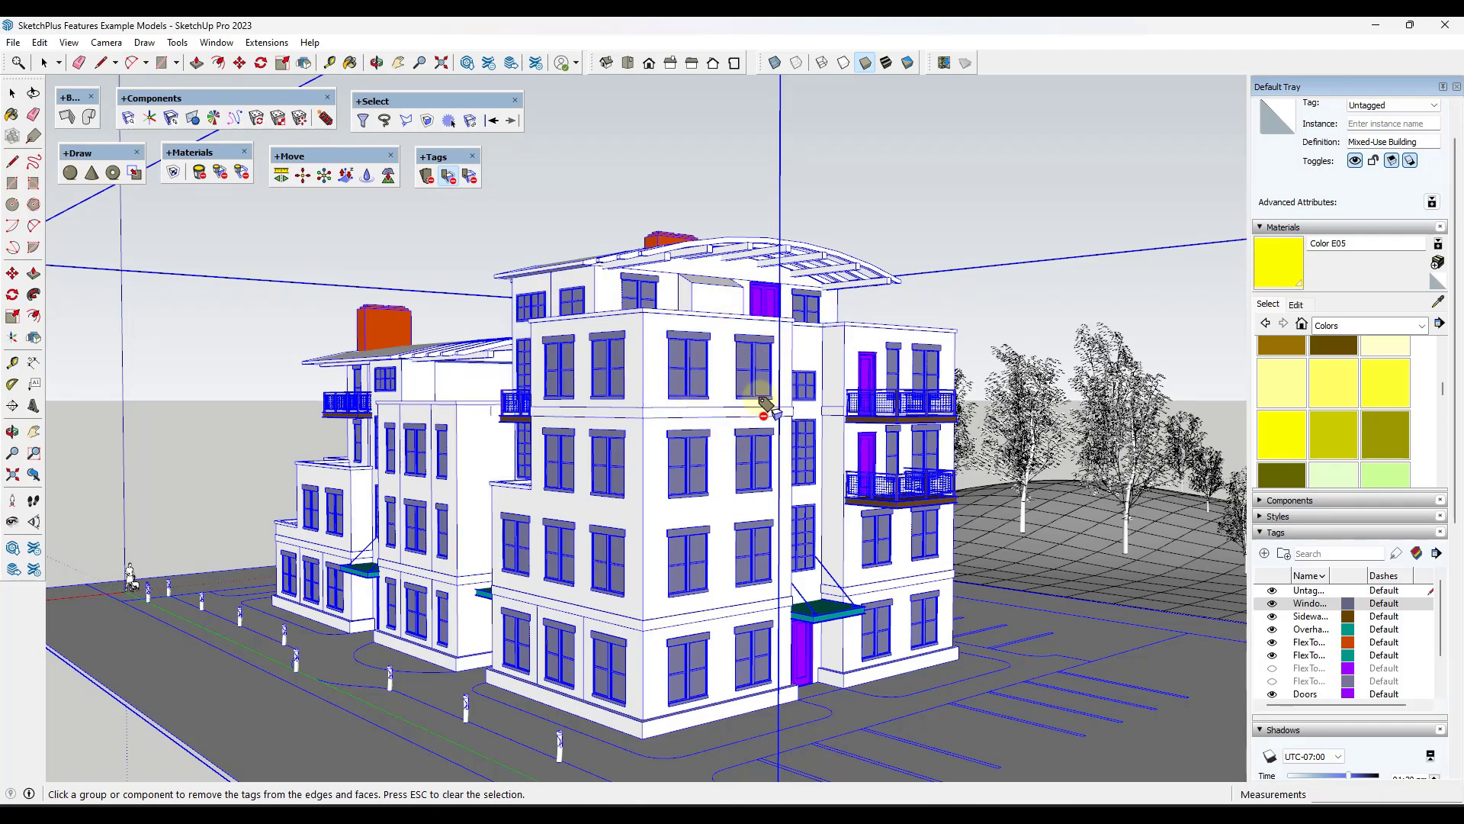
pyautogui.press('space')
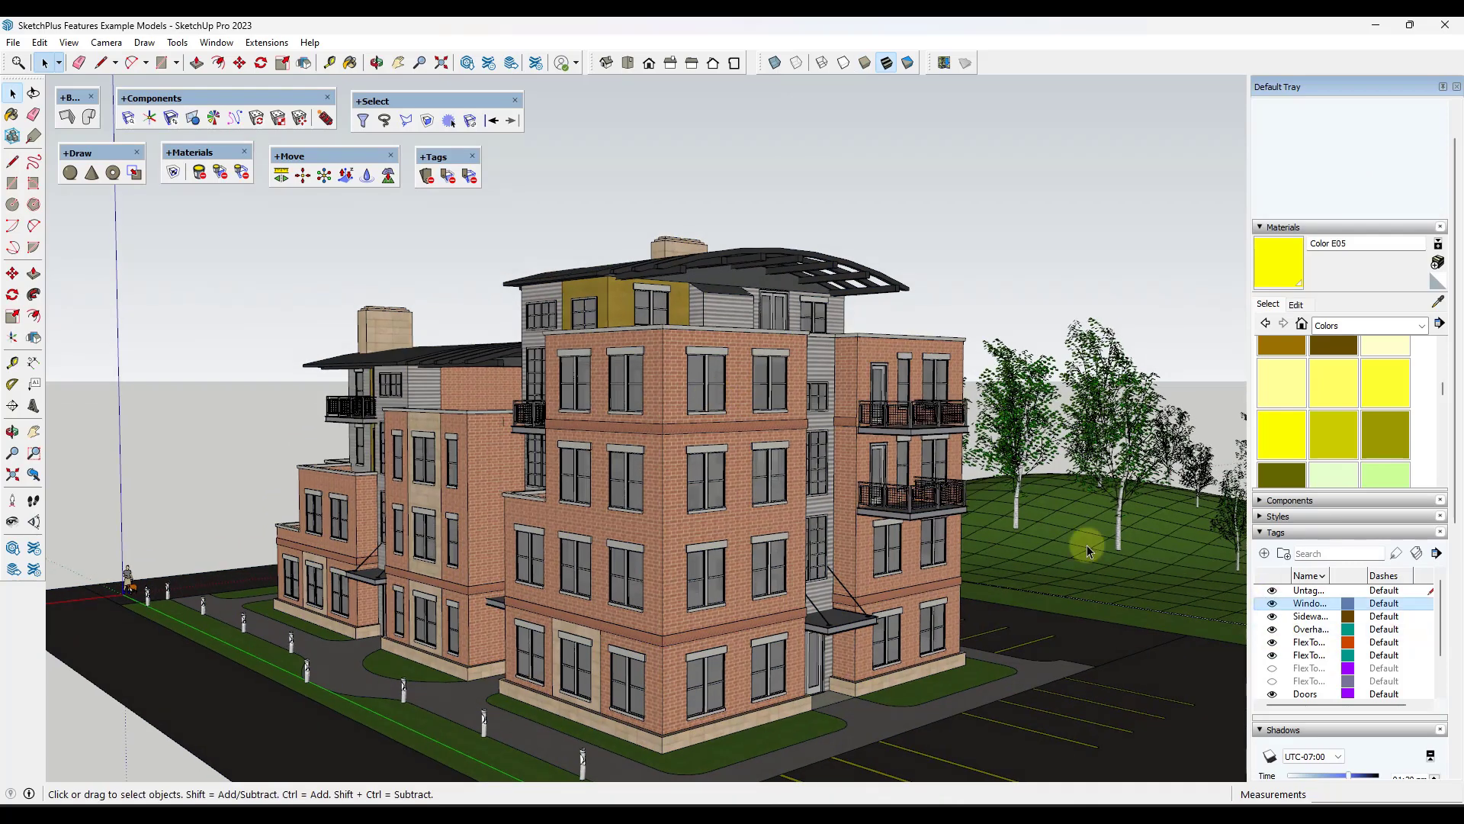
# Toggle the Windows tag off and on to confirm only the windows hide
pyautogui.click(1271, 605)
pyautogui.click(1272, 605)
pyautogui.click(1271, 605)
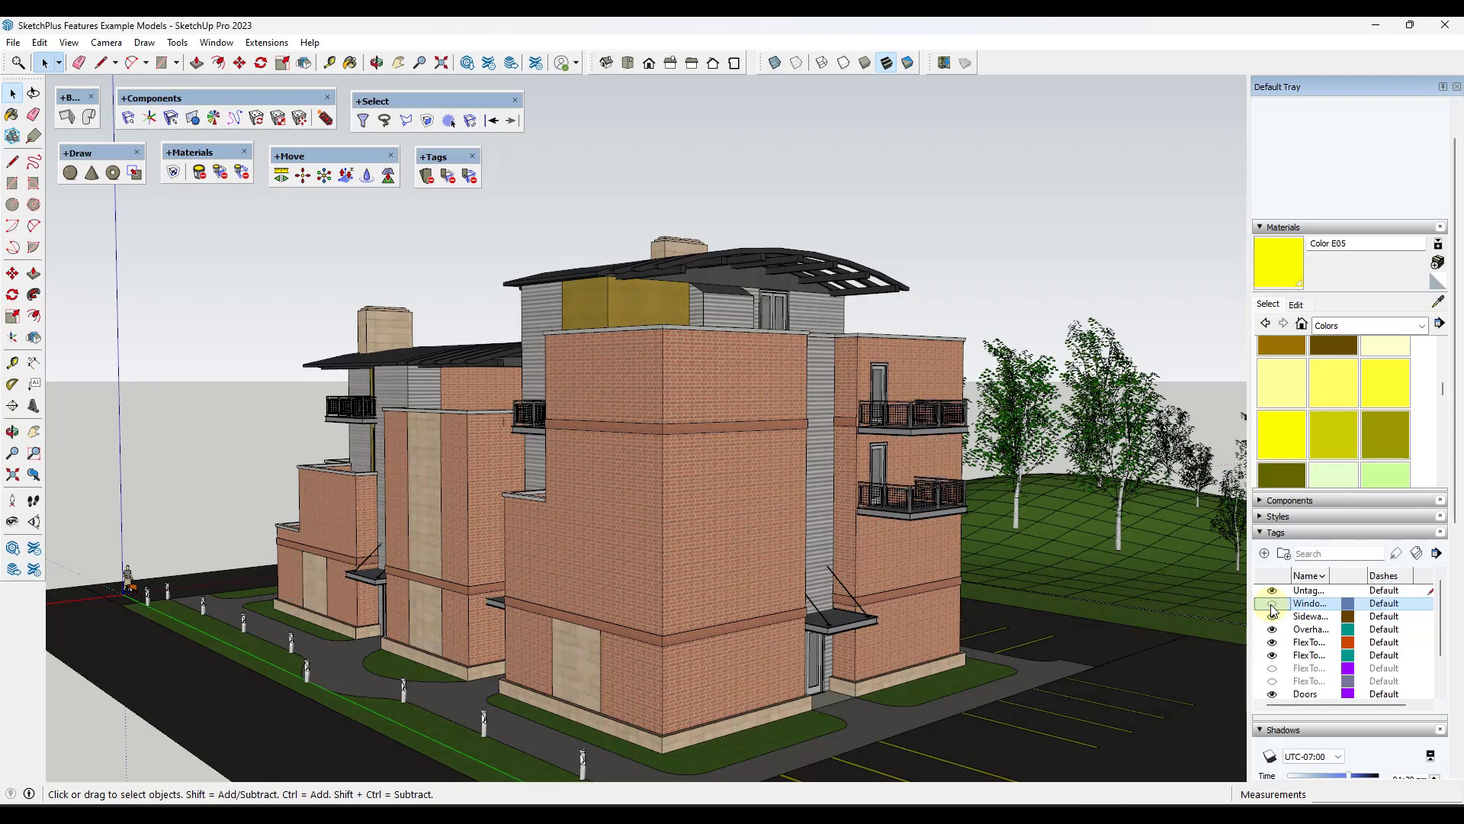
pyautogui.click(1271, 606)
pyautogui.click(1272, 605)
pyautogui.click(1271, 606)
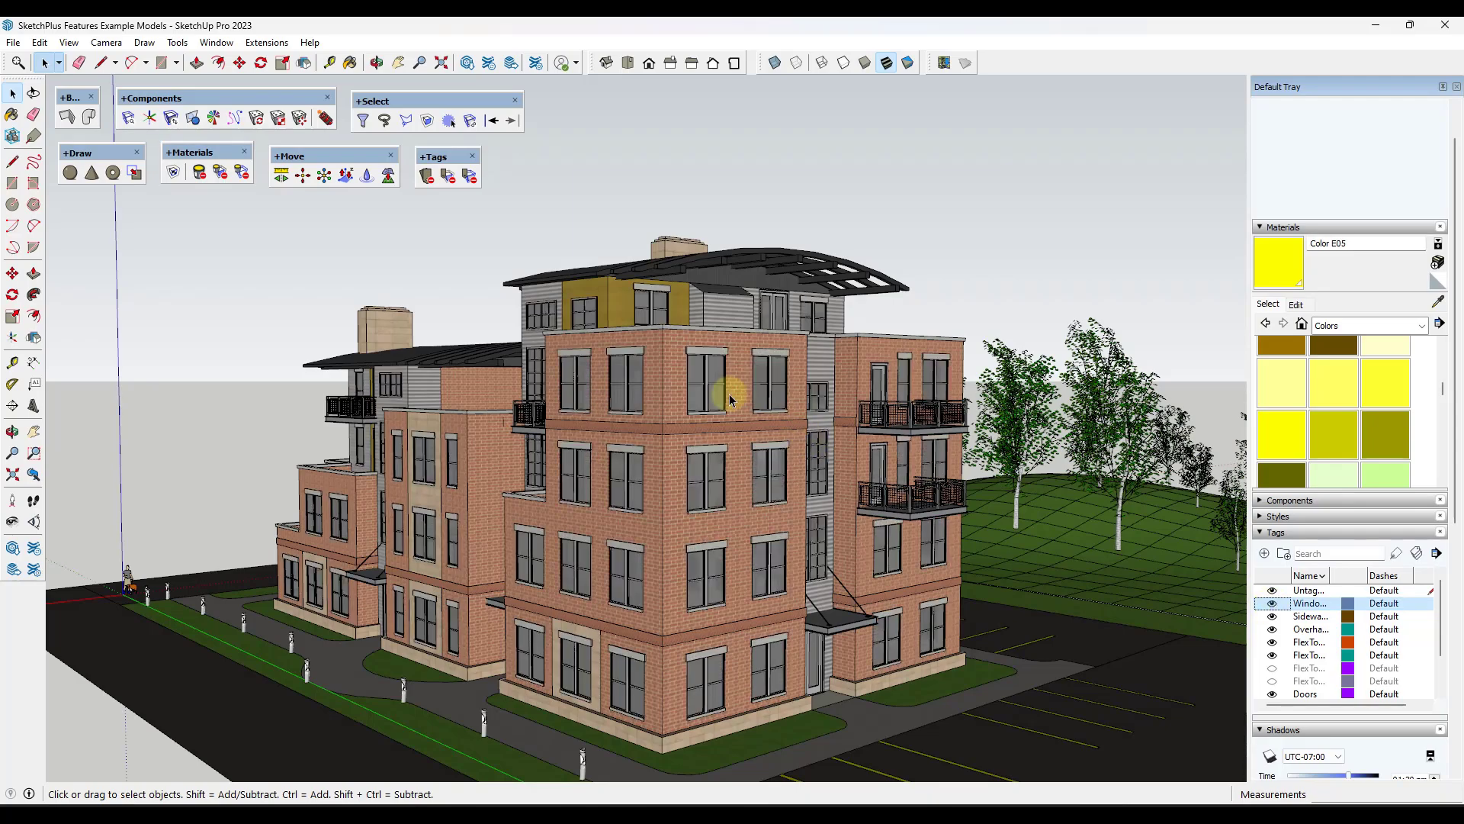
pyautogui.moveTo(731, 374); pyautogui.dragTo(763, 519, button='middle')
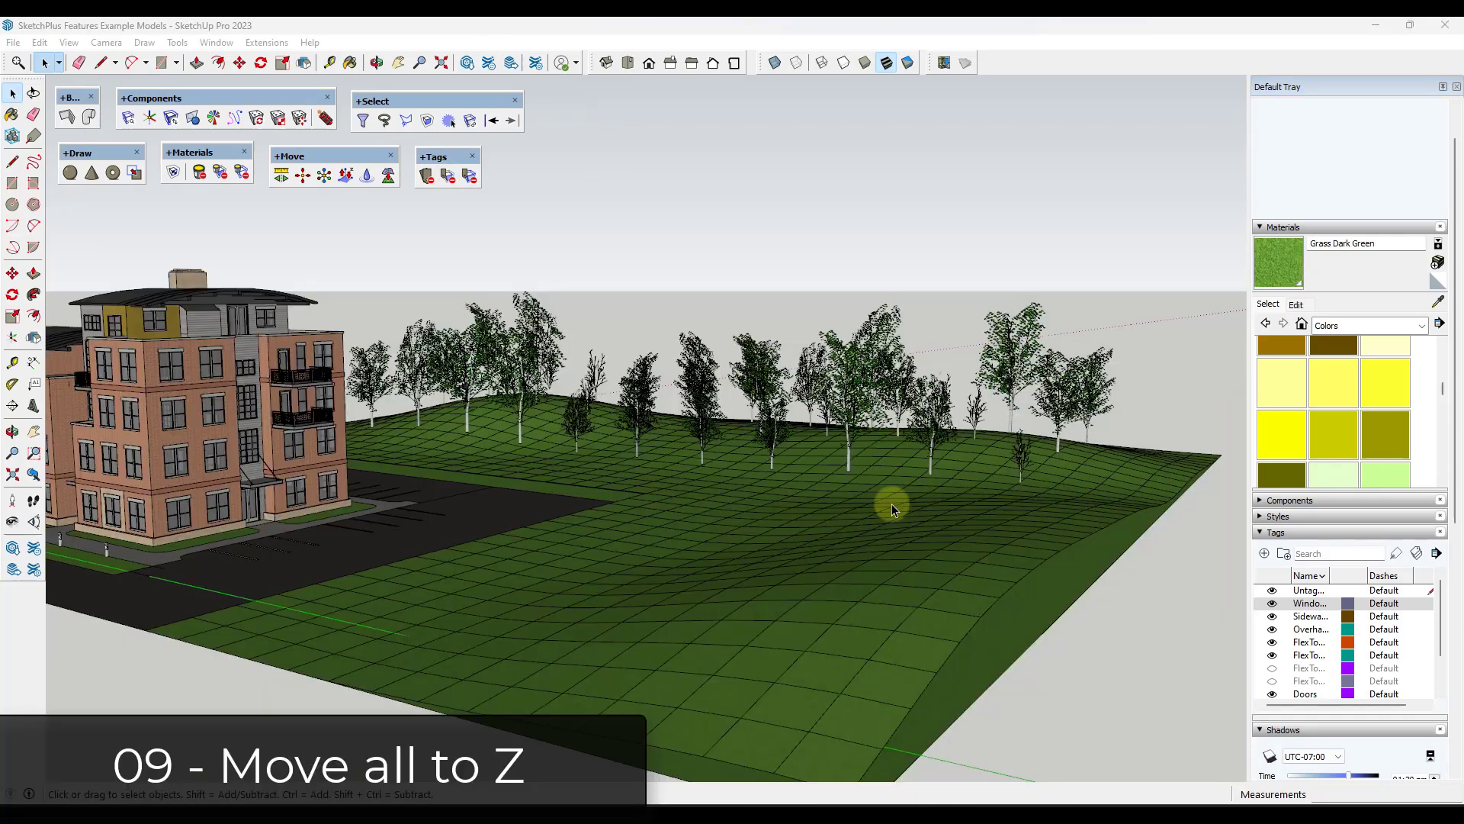
# Hide the hilly grass terrain group and select one of the tree components
pyautogui.moveTo(890, 500); pyautogui.dragTo(745, 478, button='middle')
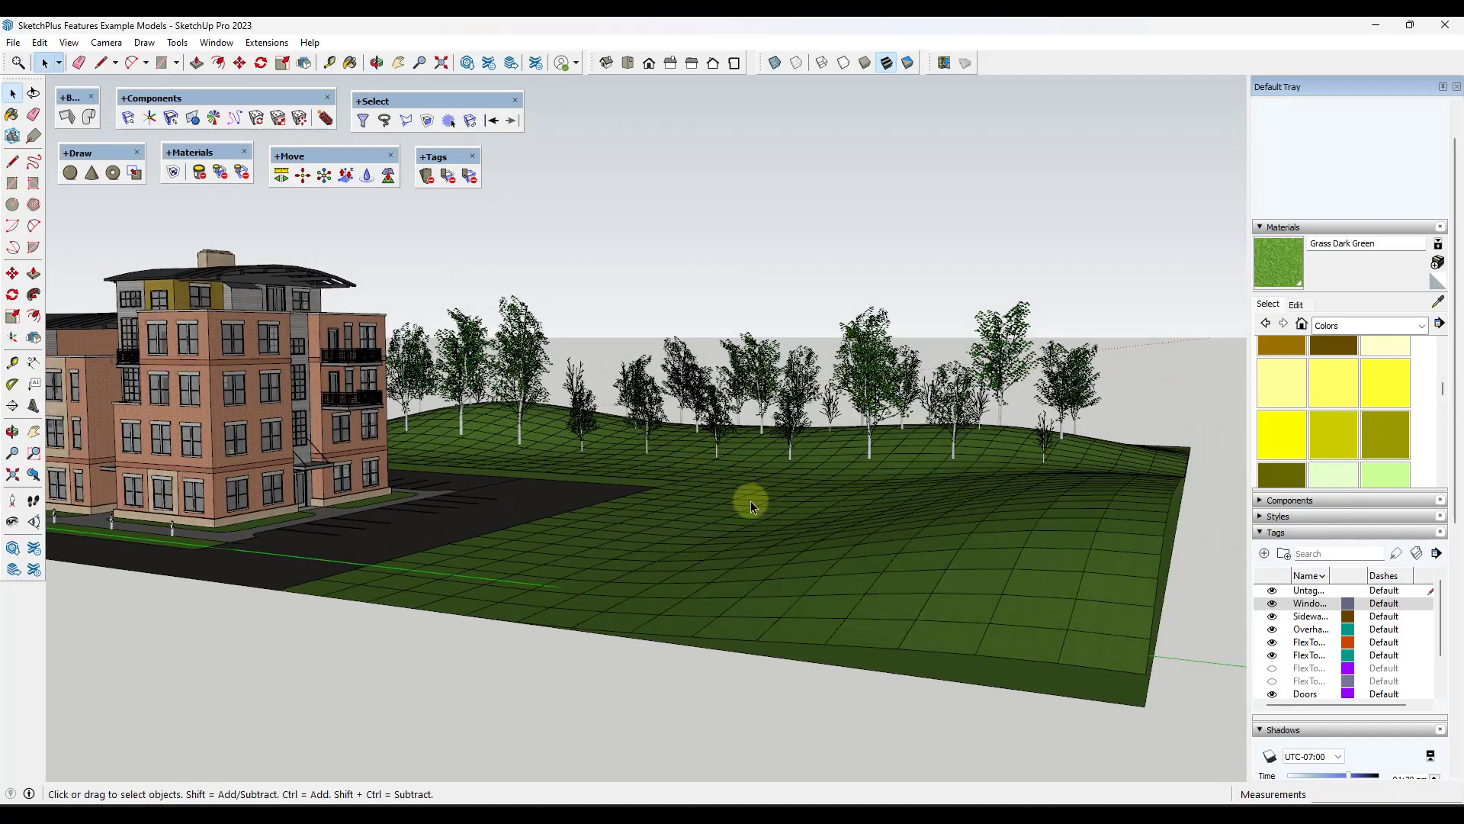
pyautogui.rightClick(894, 551)
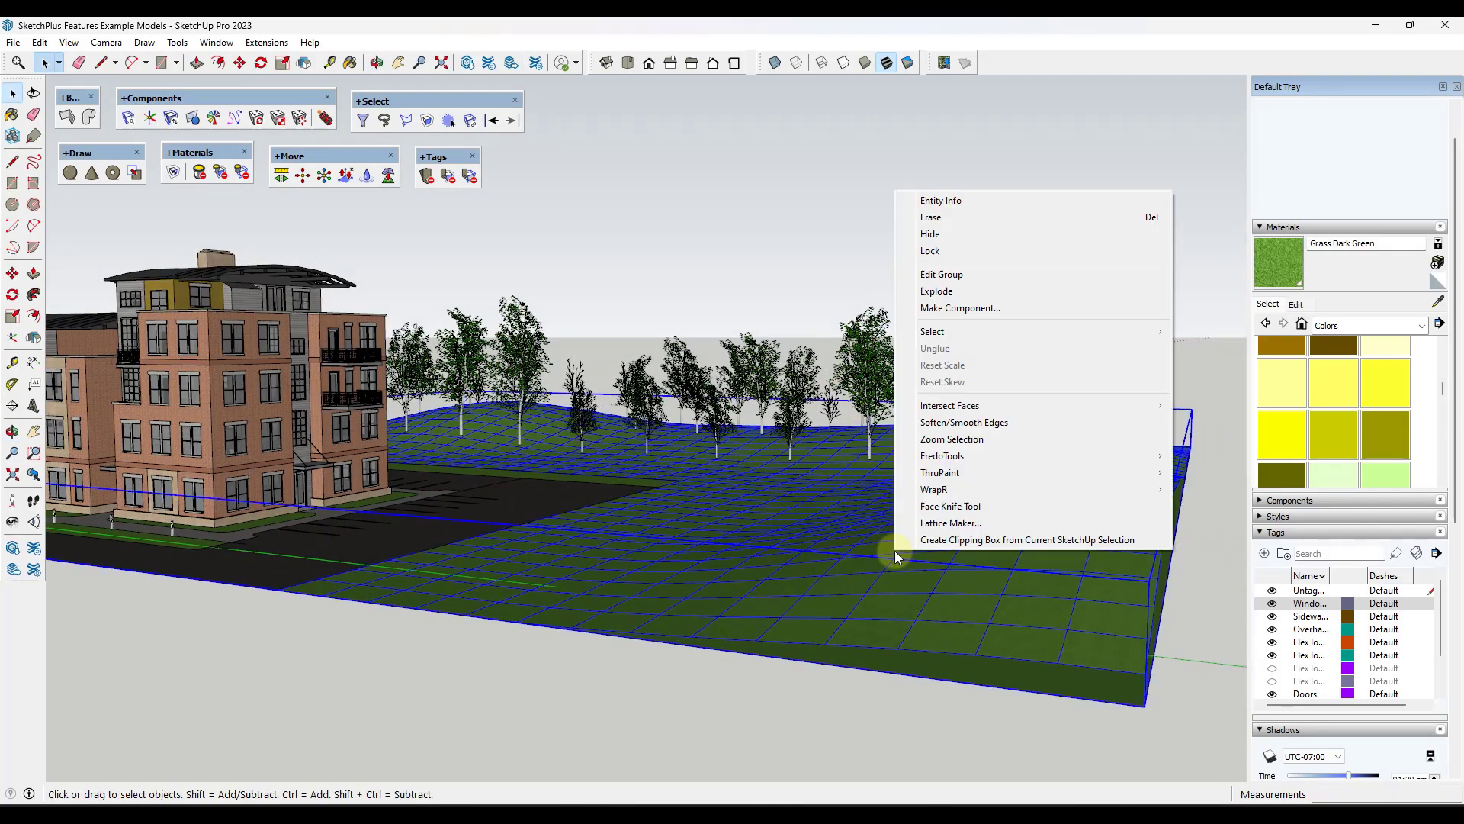
pyautogui.click(944, 235)
pyautogui.moveTo(974, 451); pyautogui.dragTo(693, 431, button='middle')
pyautogui.click(905, 409)
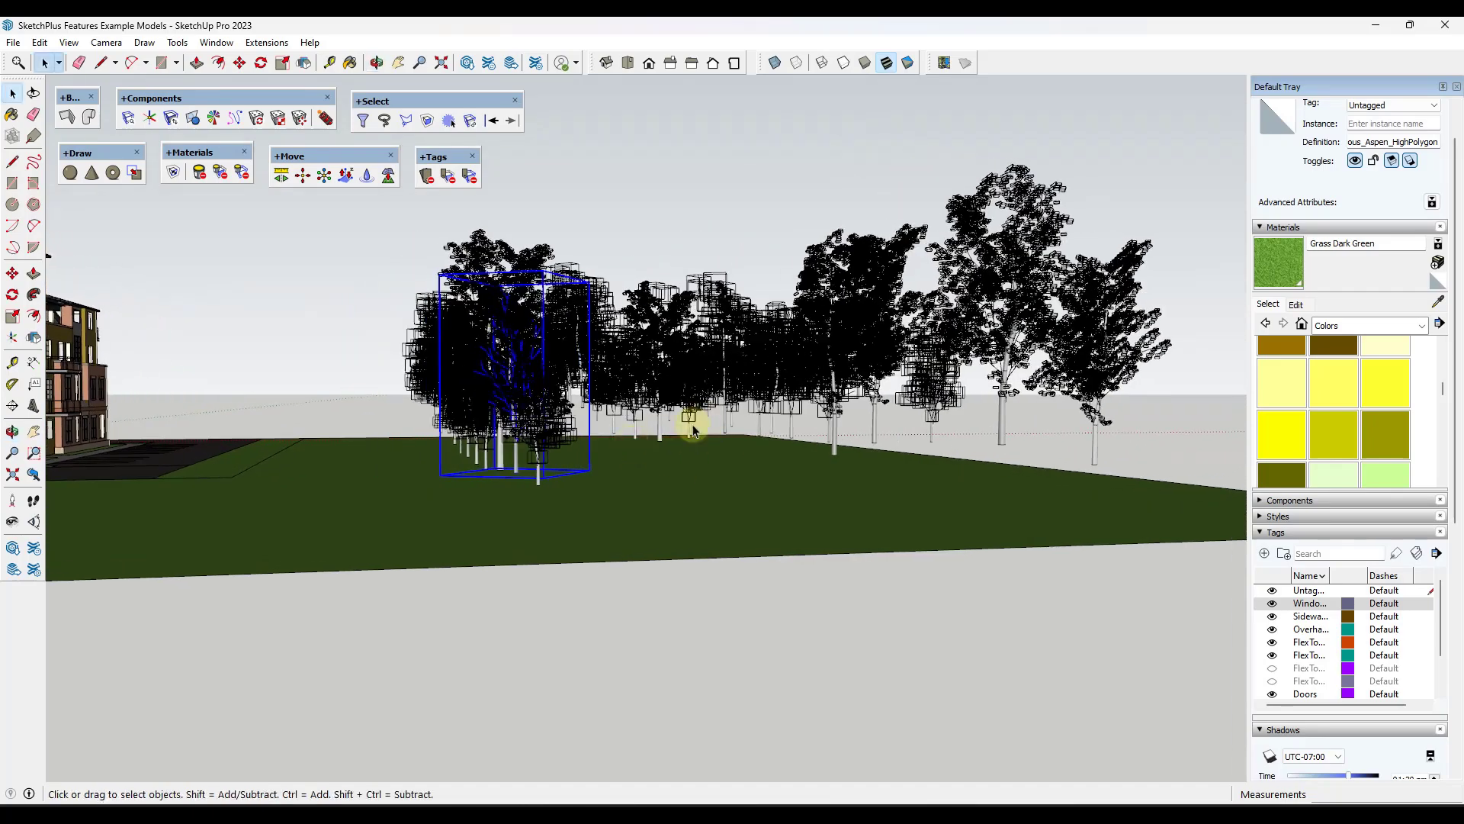
# Select all the trees and move them to a single elevation of Z 0"
pyautogui.scroll(-10, 856, 419)
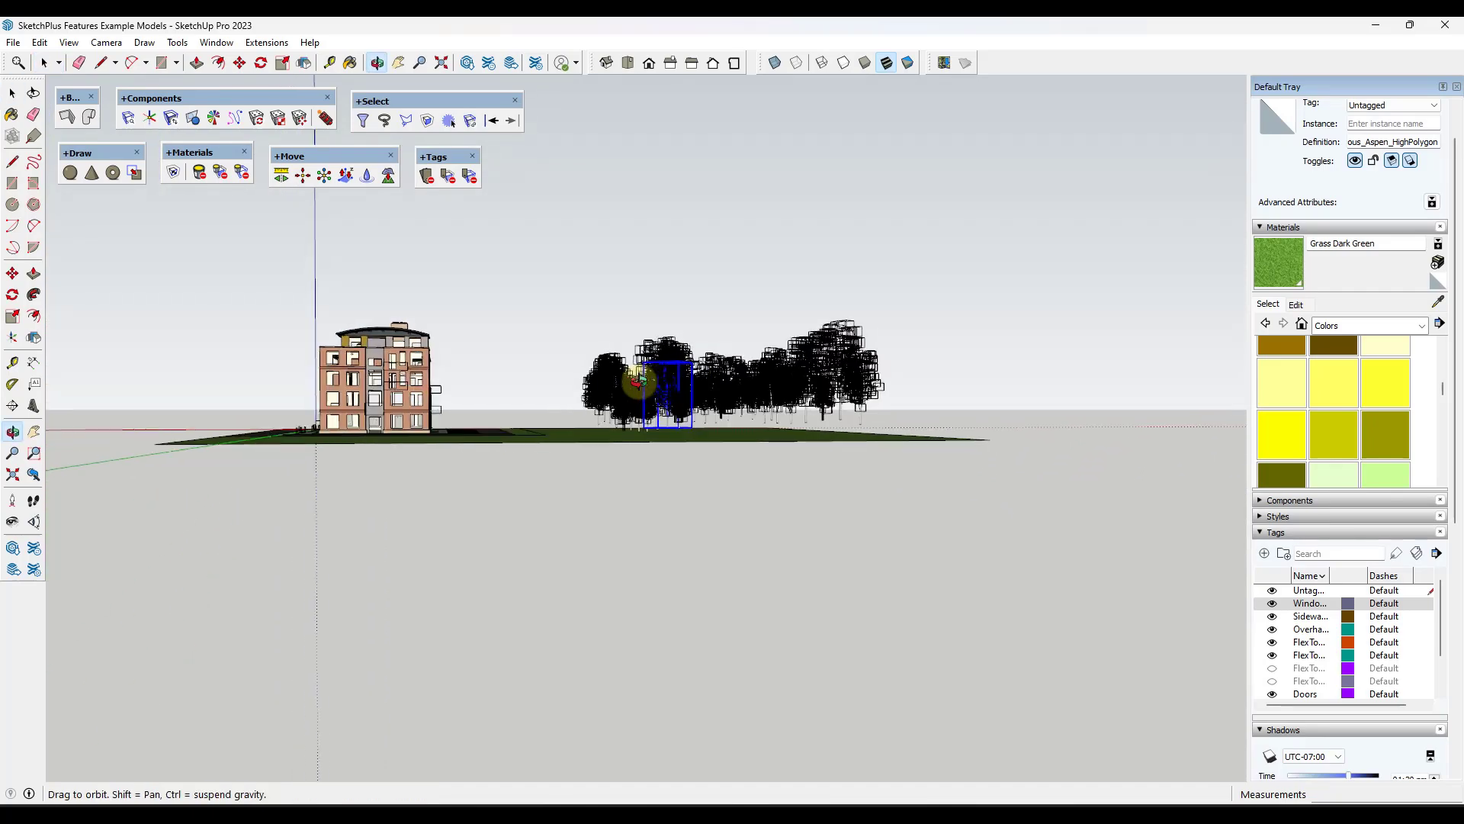
pyautogui.moveTo(912, 277); pyautogui.dragTo(574, 393)
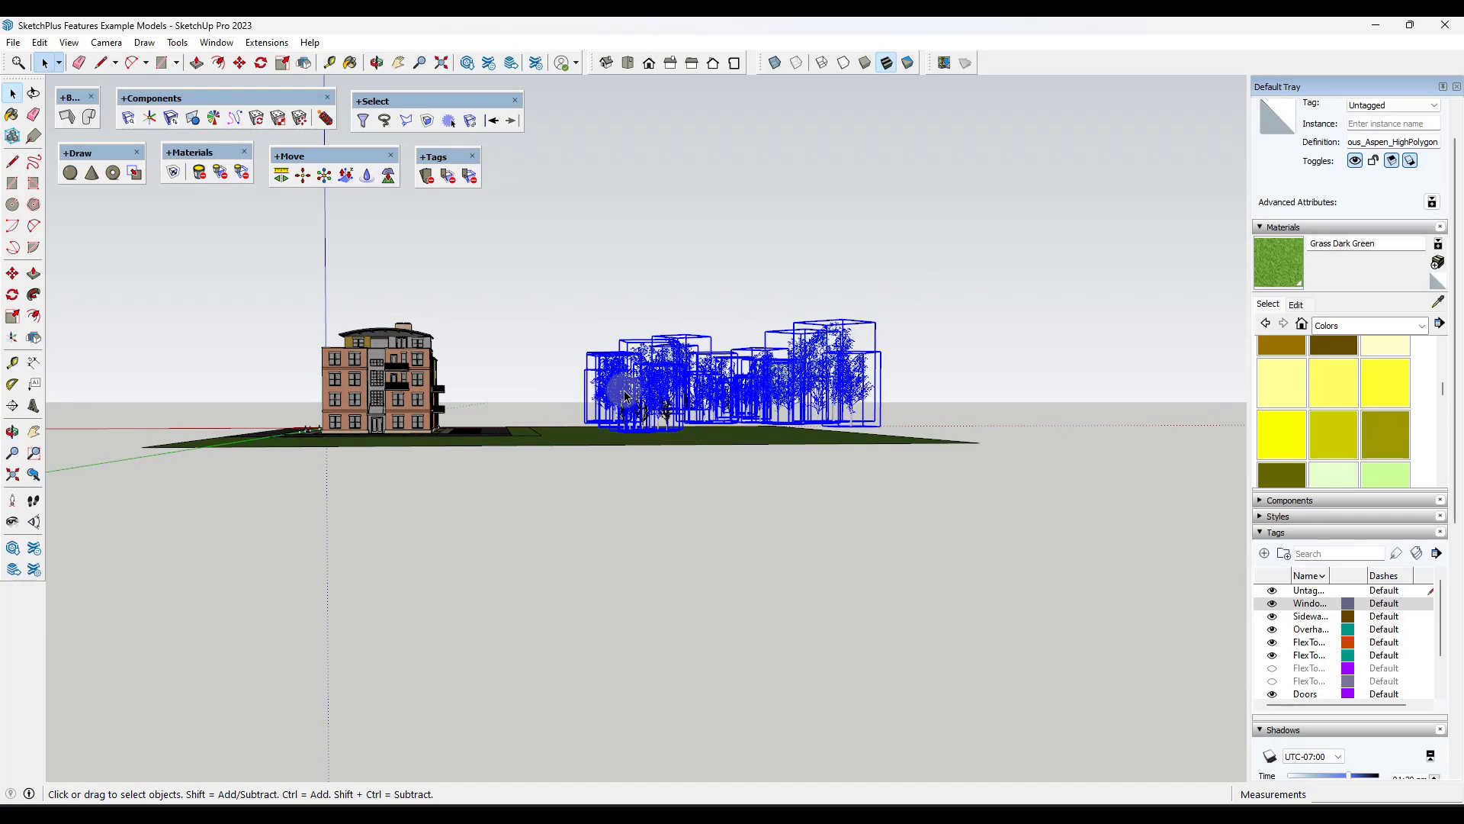
pyautogui.scroll(2, 645, 390)
pyautogui.moveTo(1042, 270); pyautogui.dragTo(588, 425)
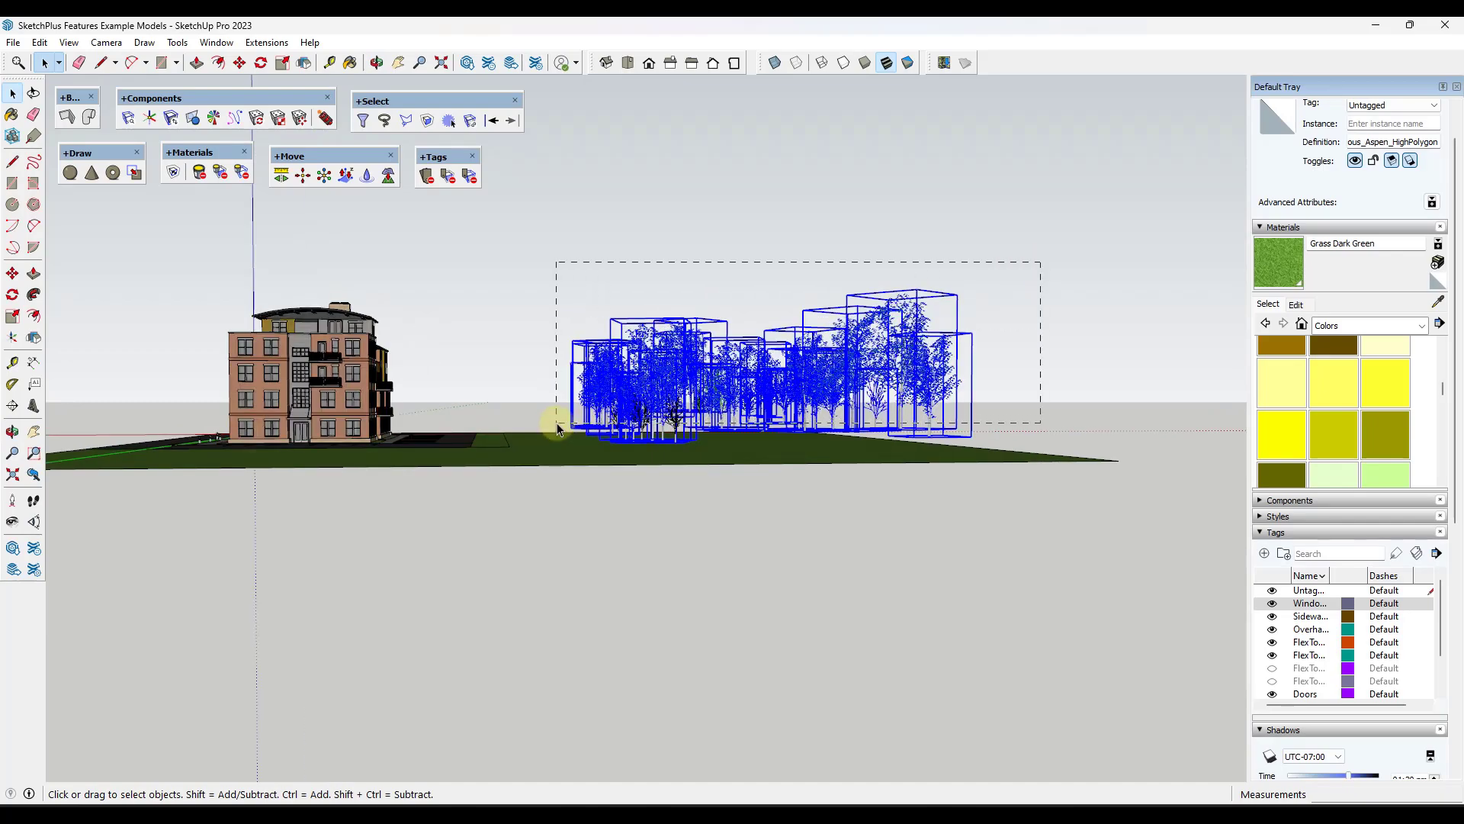
pyautogui.moveTo(643, 404); pyautogui.dragTo(340, 239, button='middle')
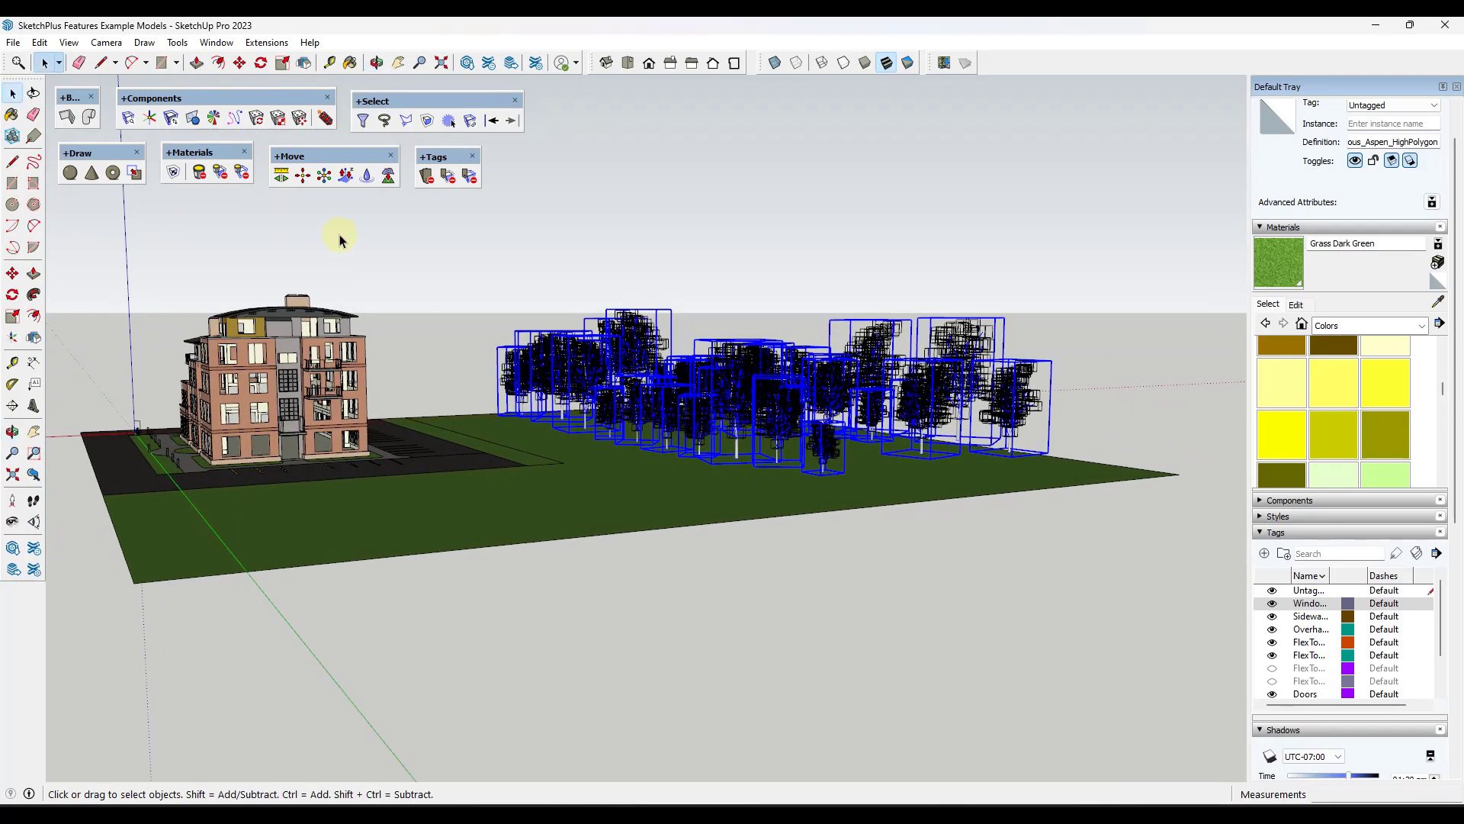
pyautogui.click(347, 180)
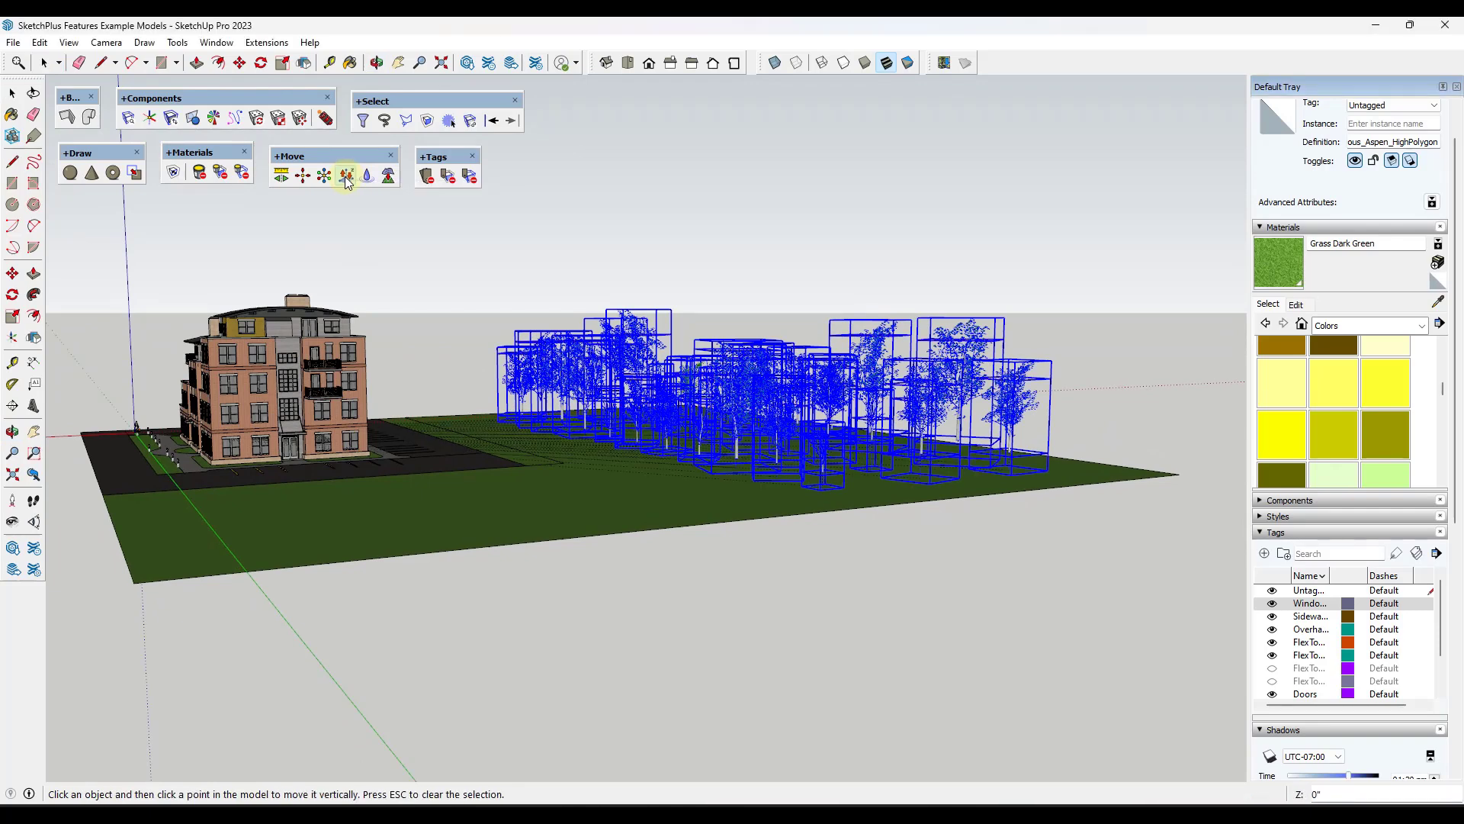
pyautogui.click(565, 463)
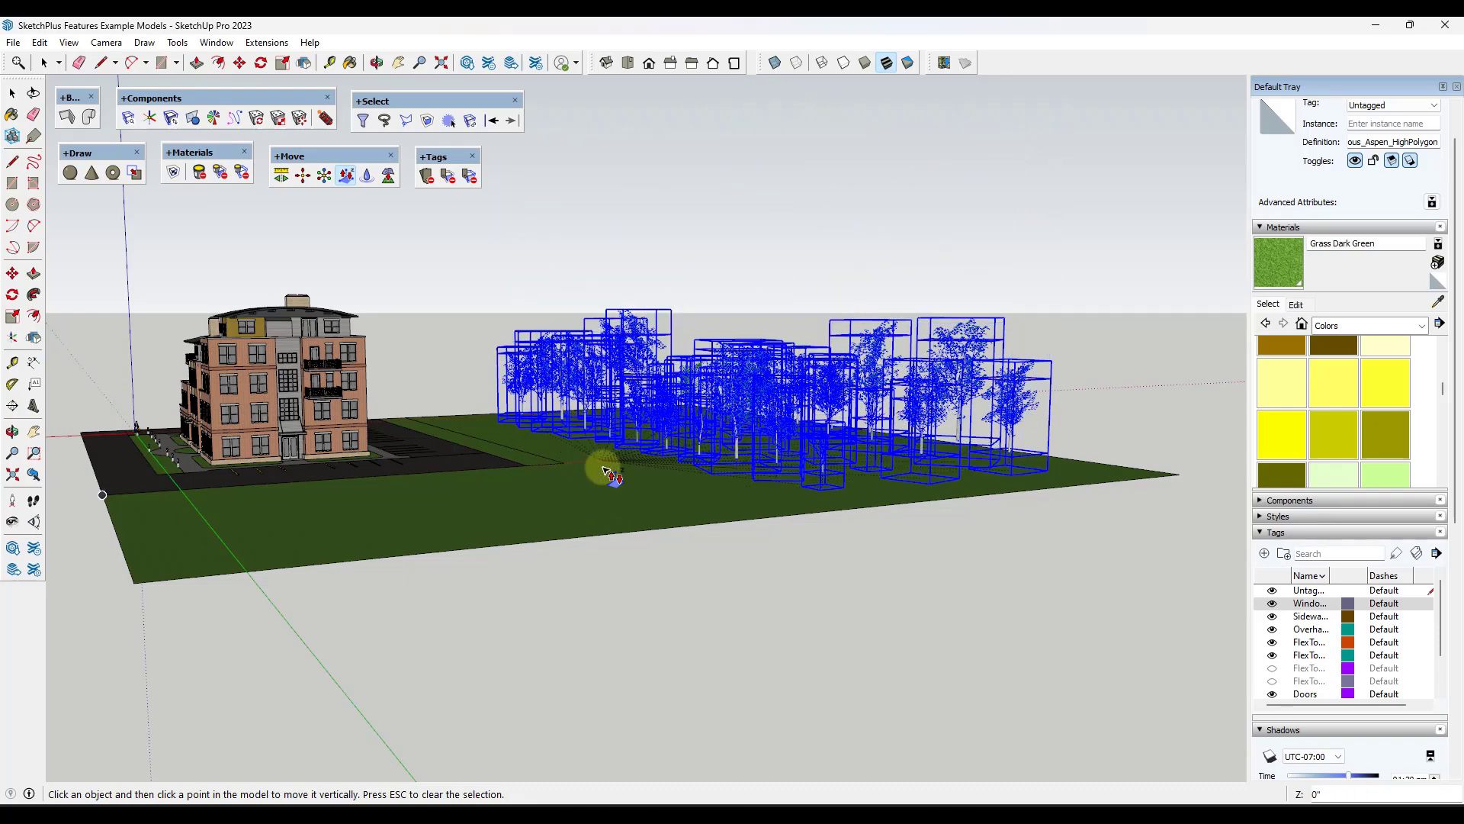
pyautogui.click(605, 471)
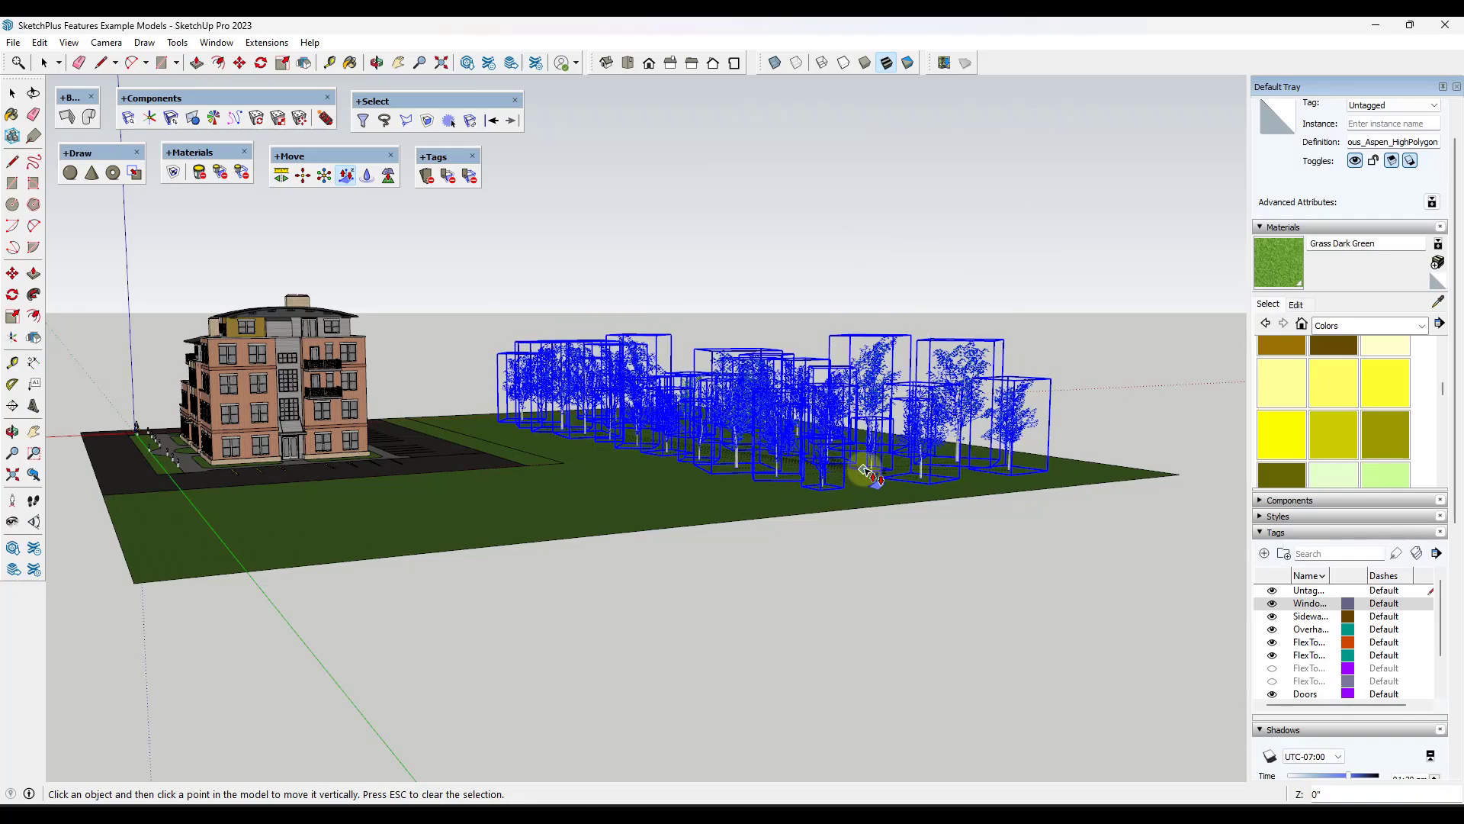
pyautogui.press('space')
pyautogui.moveTo(835, 467); pyautogui.dragTo(572, 435, button='middle')
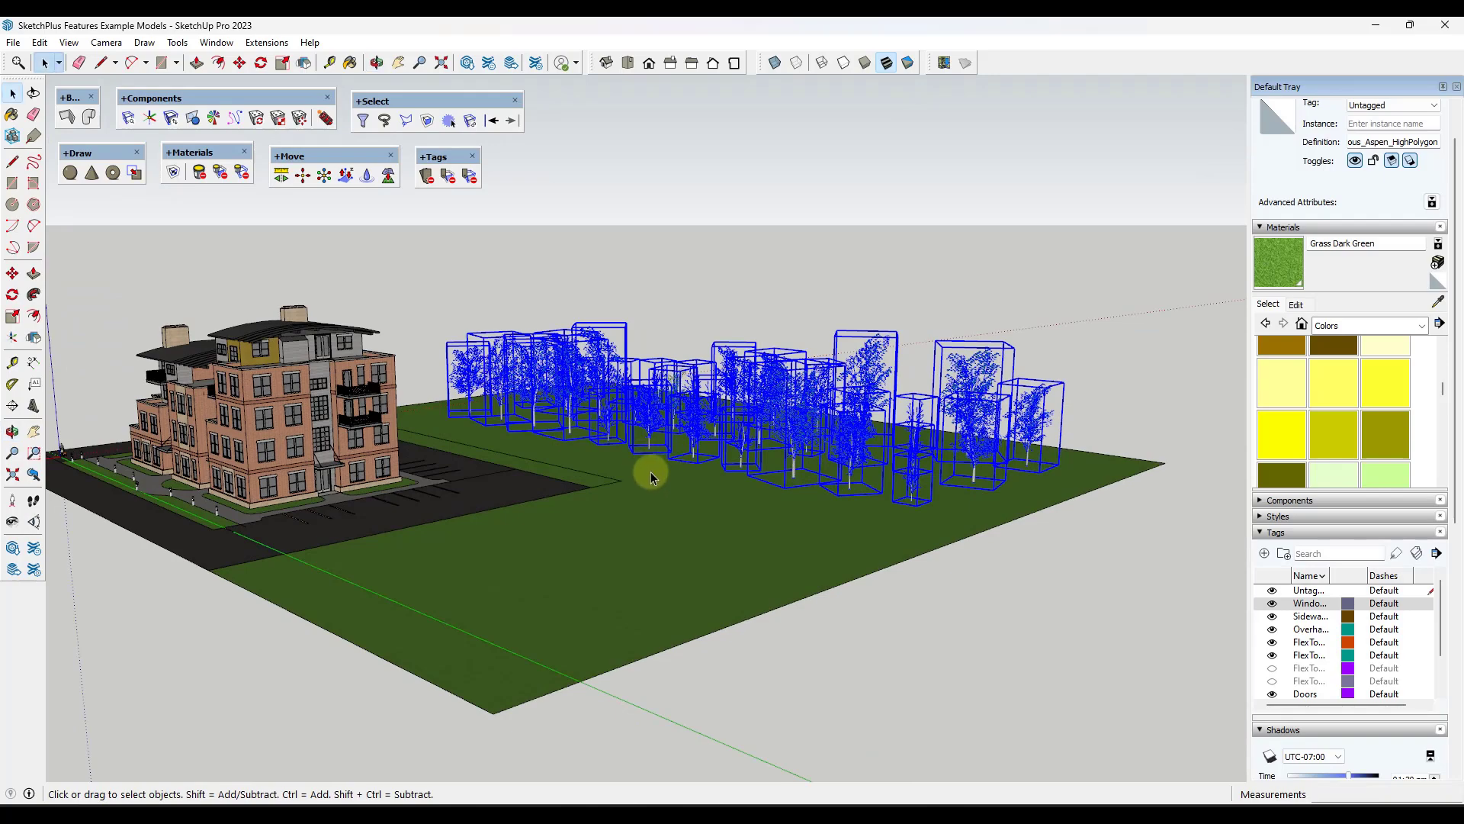
pyautogui.moveTo(760, 449); pyautogui.dragTo(670, 441, button='middle')
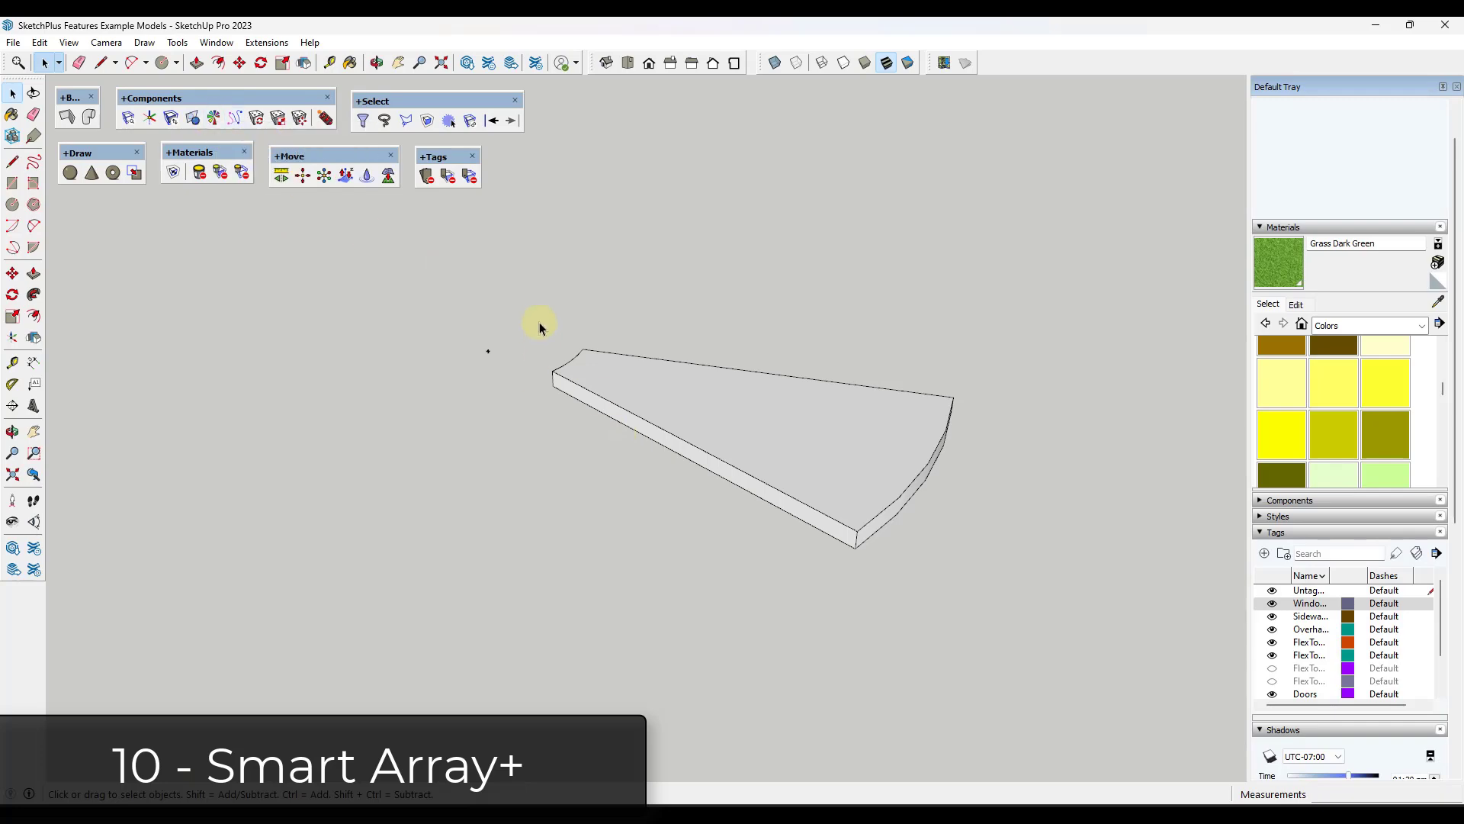
# Turn the wedge slab into a component named 'Stair'
pyautogui.moveTo(539, 319); pyautogui.dragTo(1064, 619)
pyautogui.rightClick(862, 464)
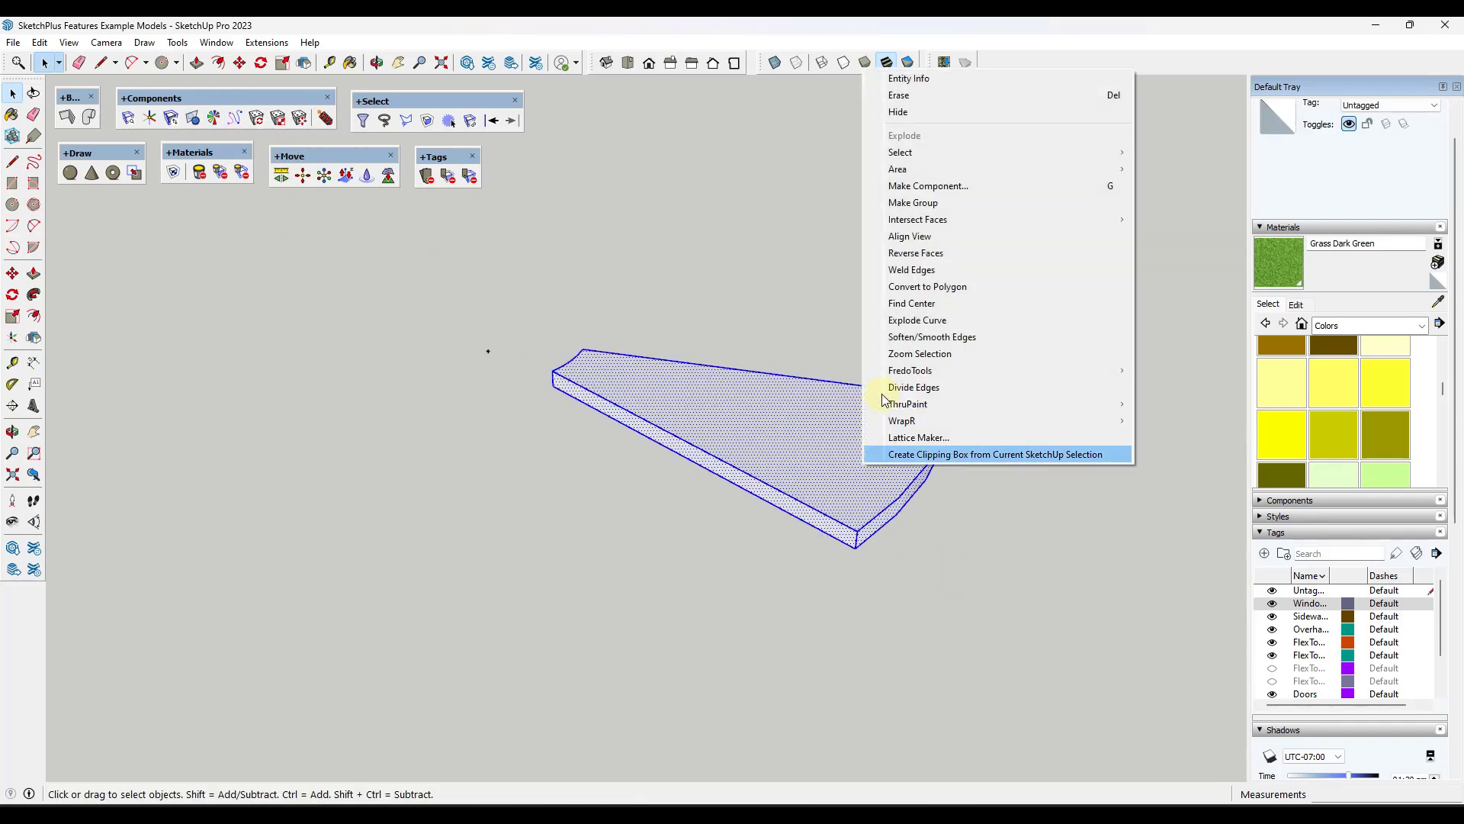
pyautogui.click(927, 188)
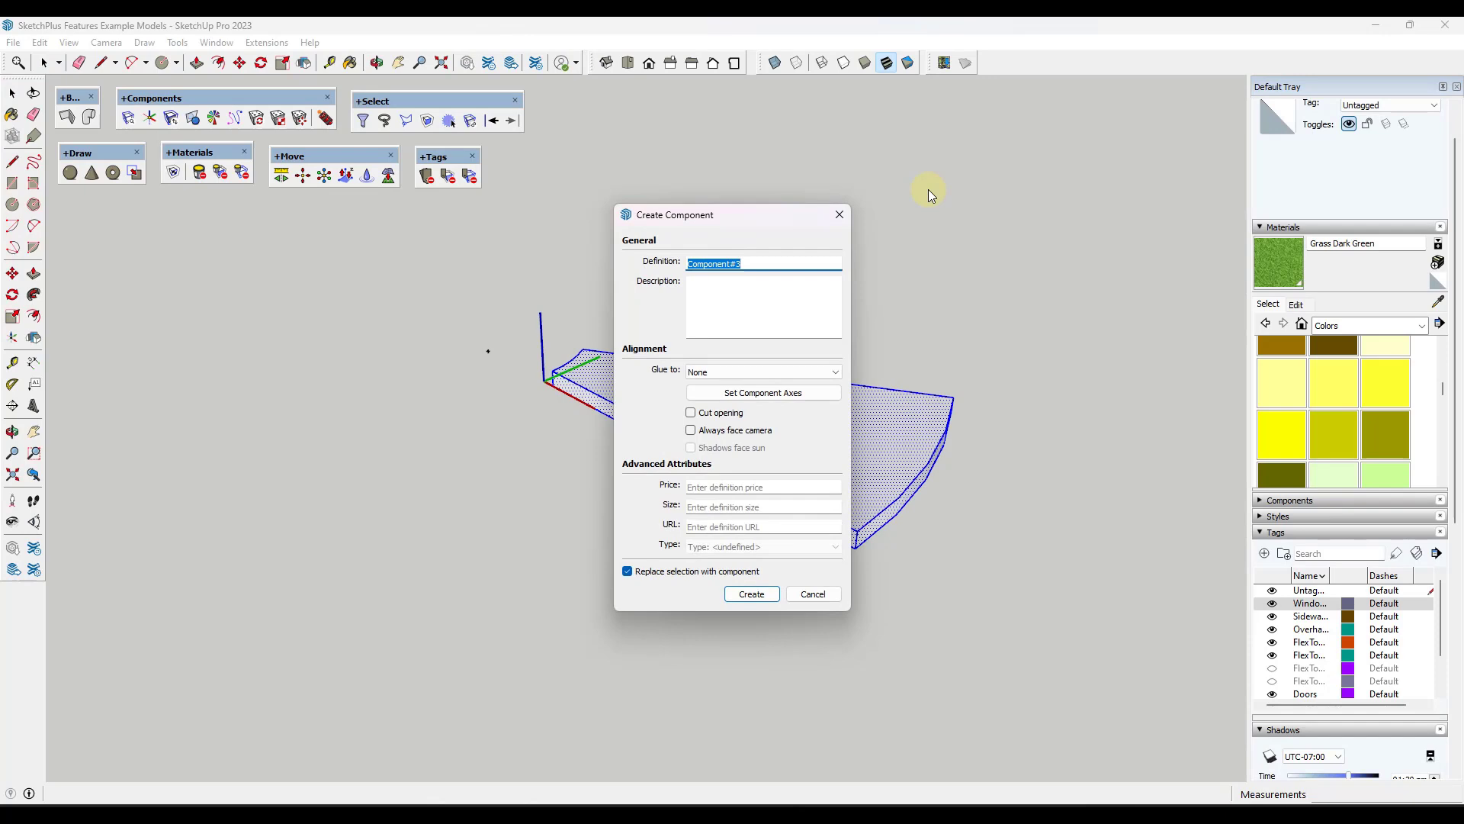
pyautogui.write('Stair')
pyautogui.press('Return')
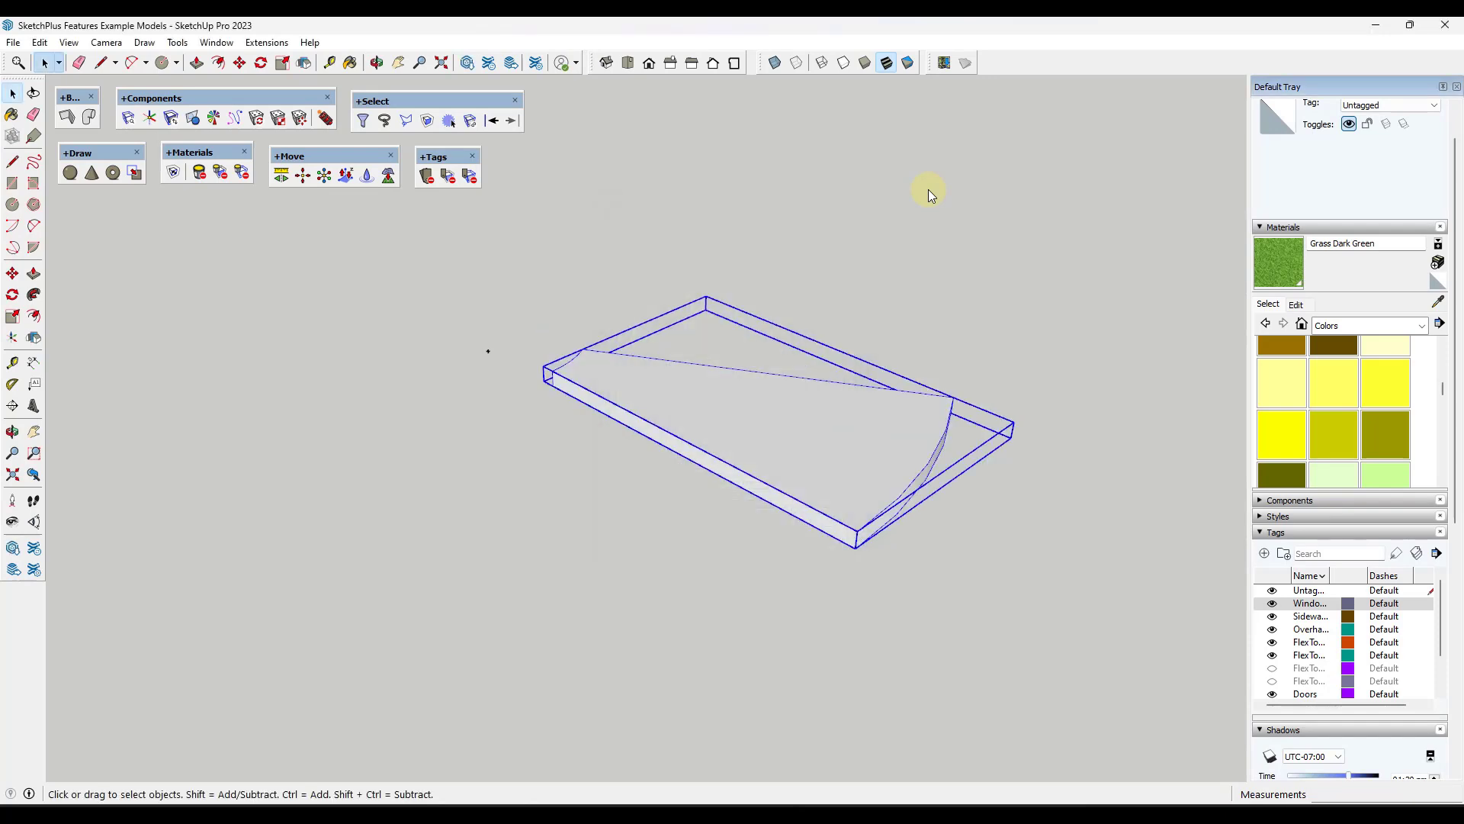
# Rotate a copy of the Stair 30° about its corner
pyautogui.moveTo(682, 394); pyautogui.dragTo(549, 336, button='middle')
pyautogui.press('q')
pyautogui.click(546, 329)
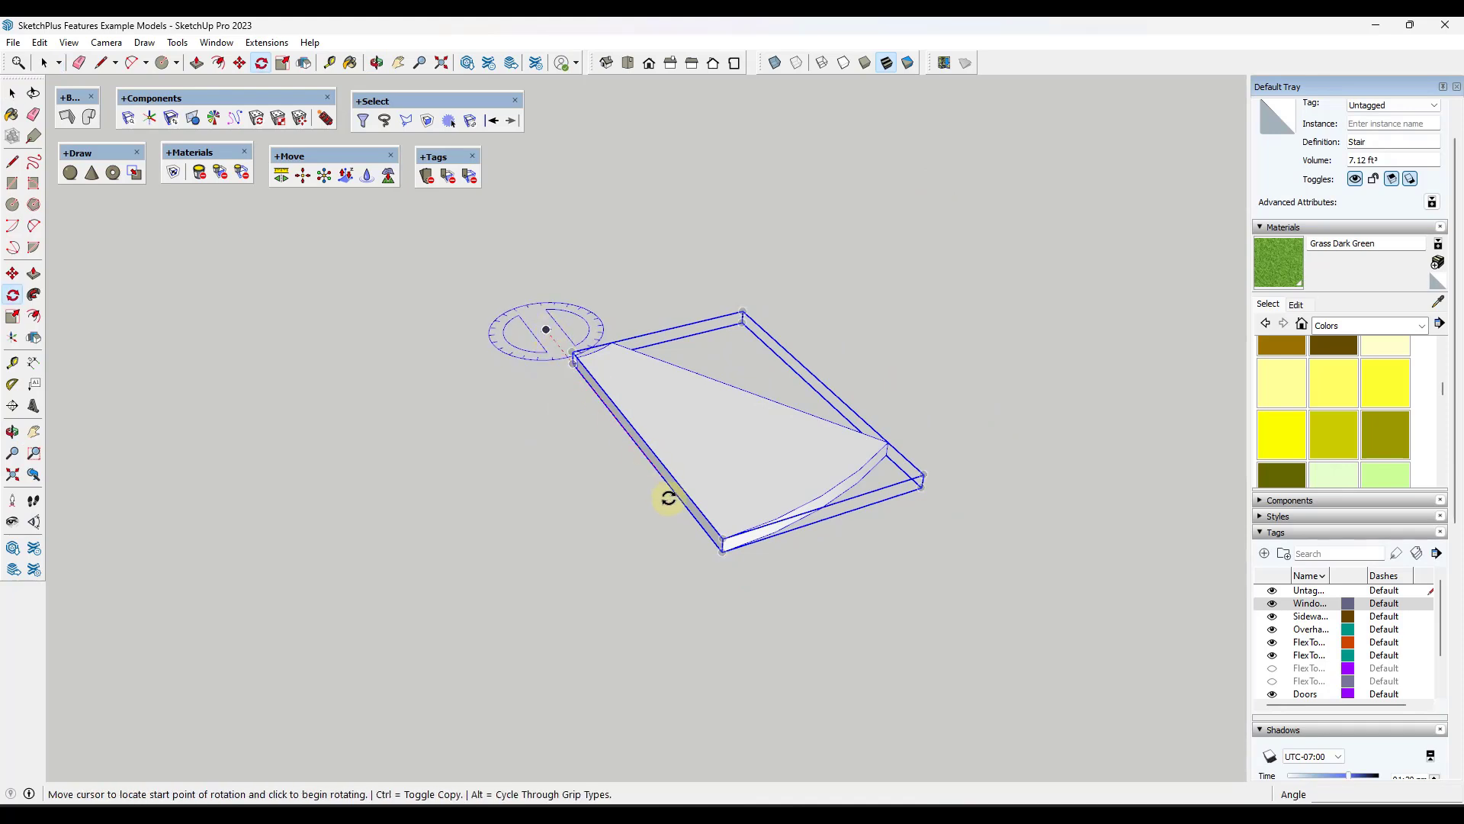
pyautogui.click(720, 554)
pyautogui.click(891, 453)
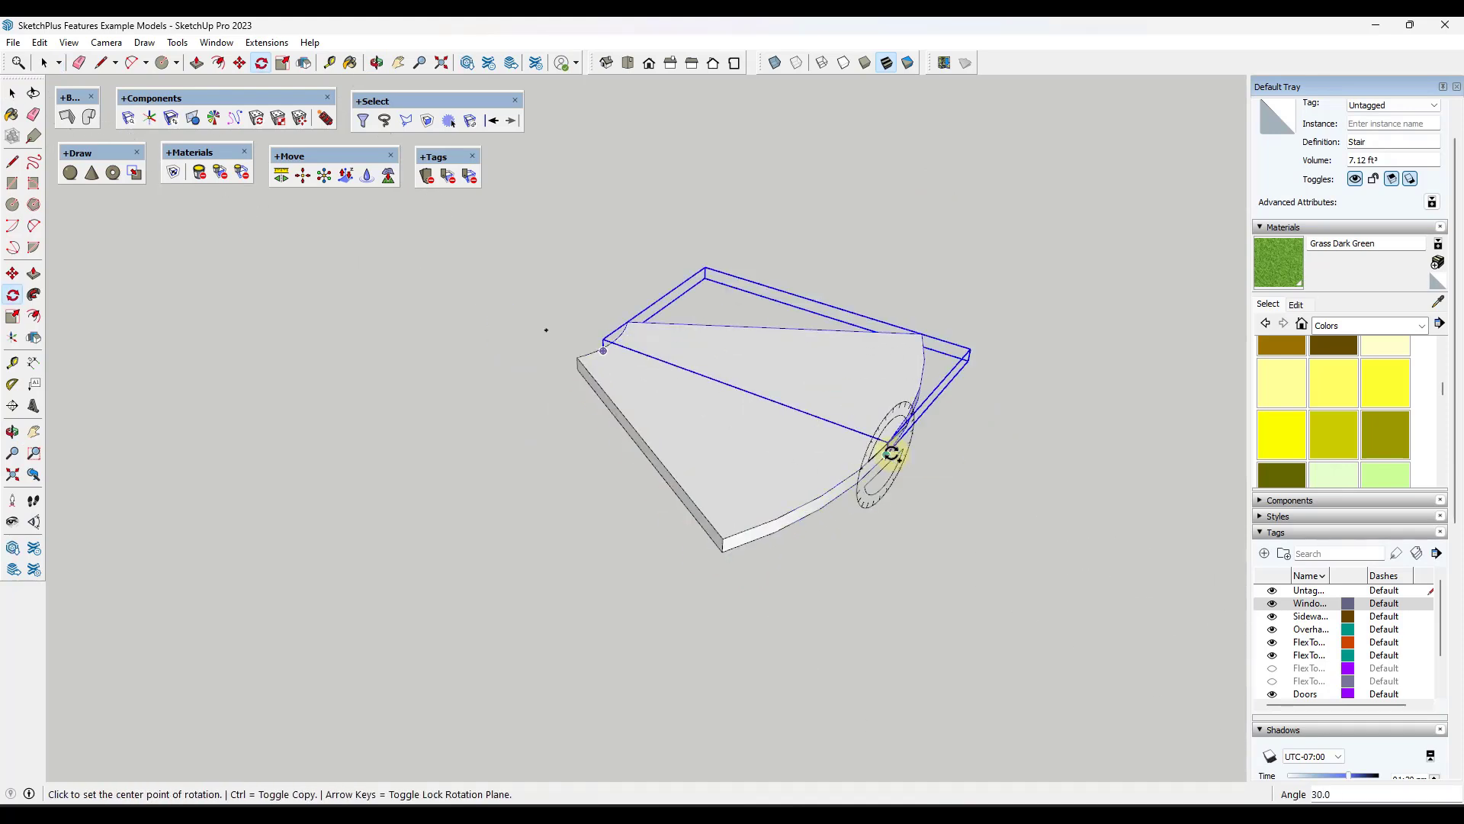
pyautogui.press('space')
# Move the rotated Stair copy up to sit above the original tread
pyautogui.press('m')
pyautogui.click(612, 333)
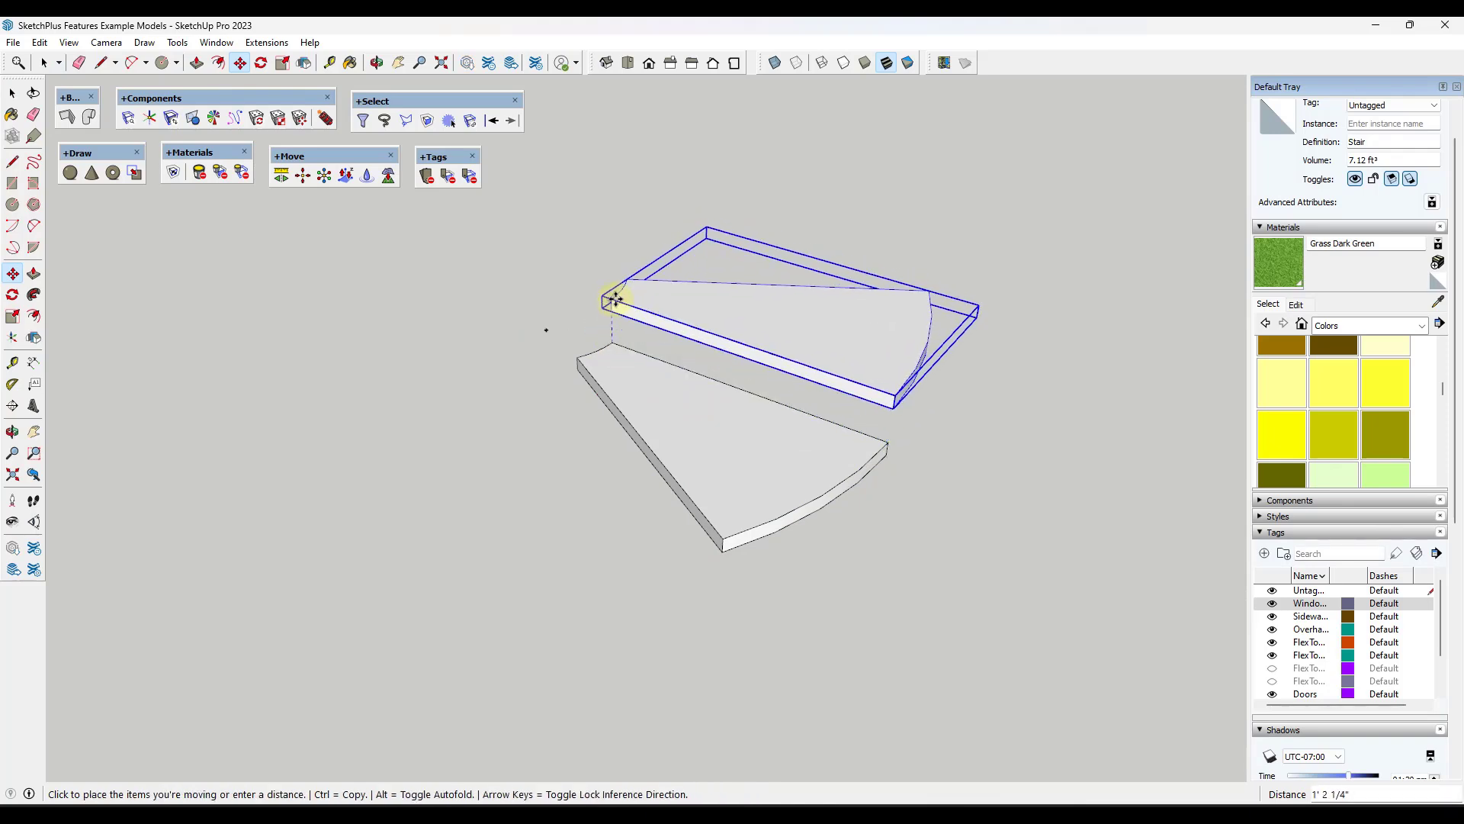
pyautogui.click(613, 290)
pyautogui.press('space')
pyautogui.moveTo(890, 379); pyautogui.dragTo(683, 291, button='middle')
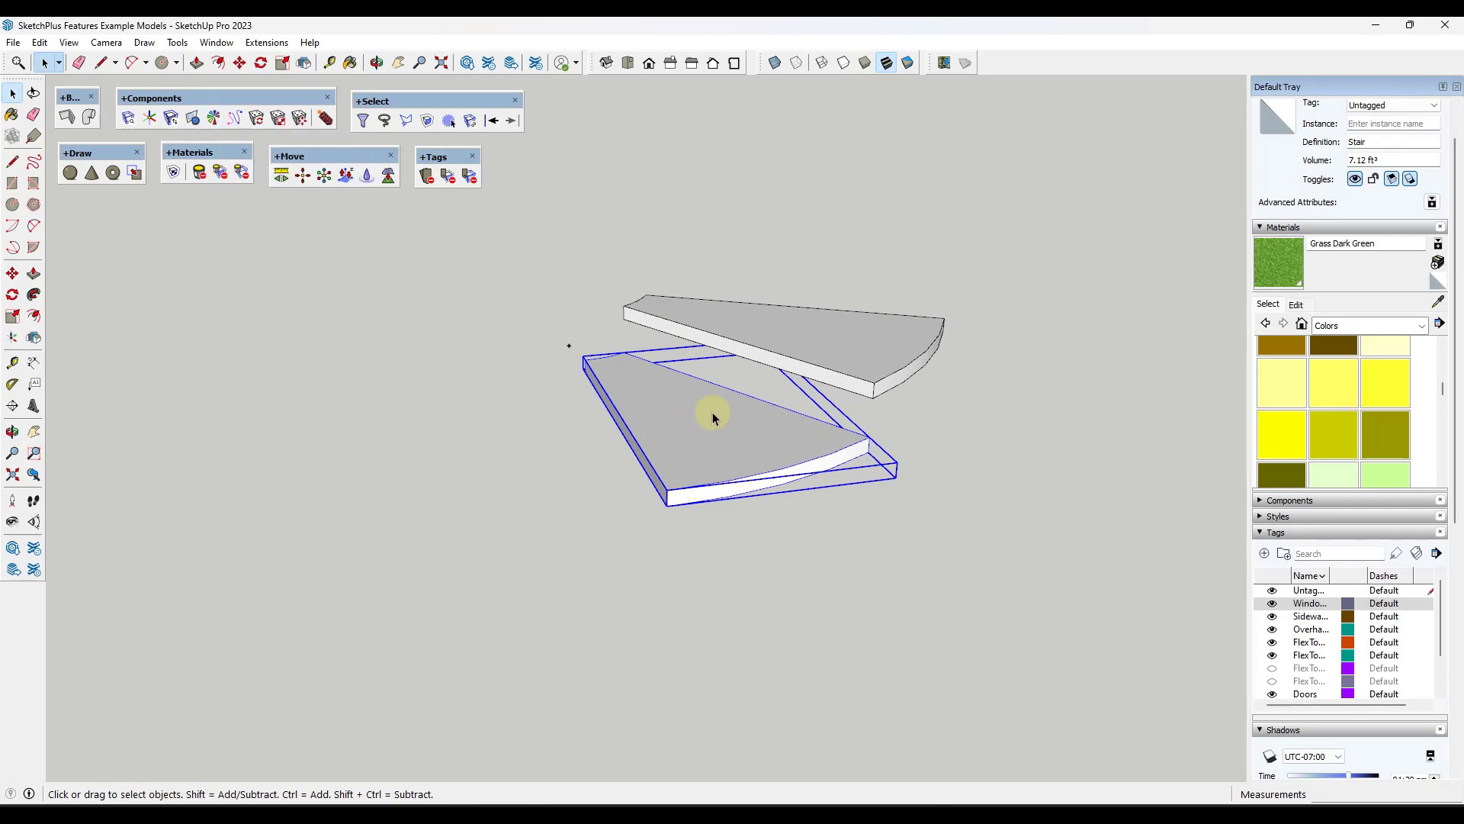
# Smart-array the Stair slab off the upper Stair copy into a spiral winding through two turns
pyautogui.click(213, 119)
pyautogui.click(793, 335)
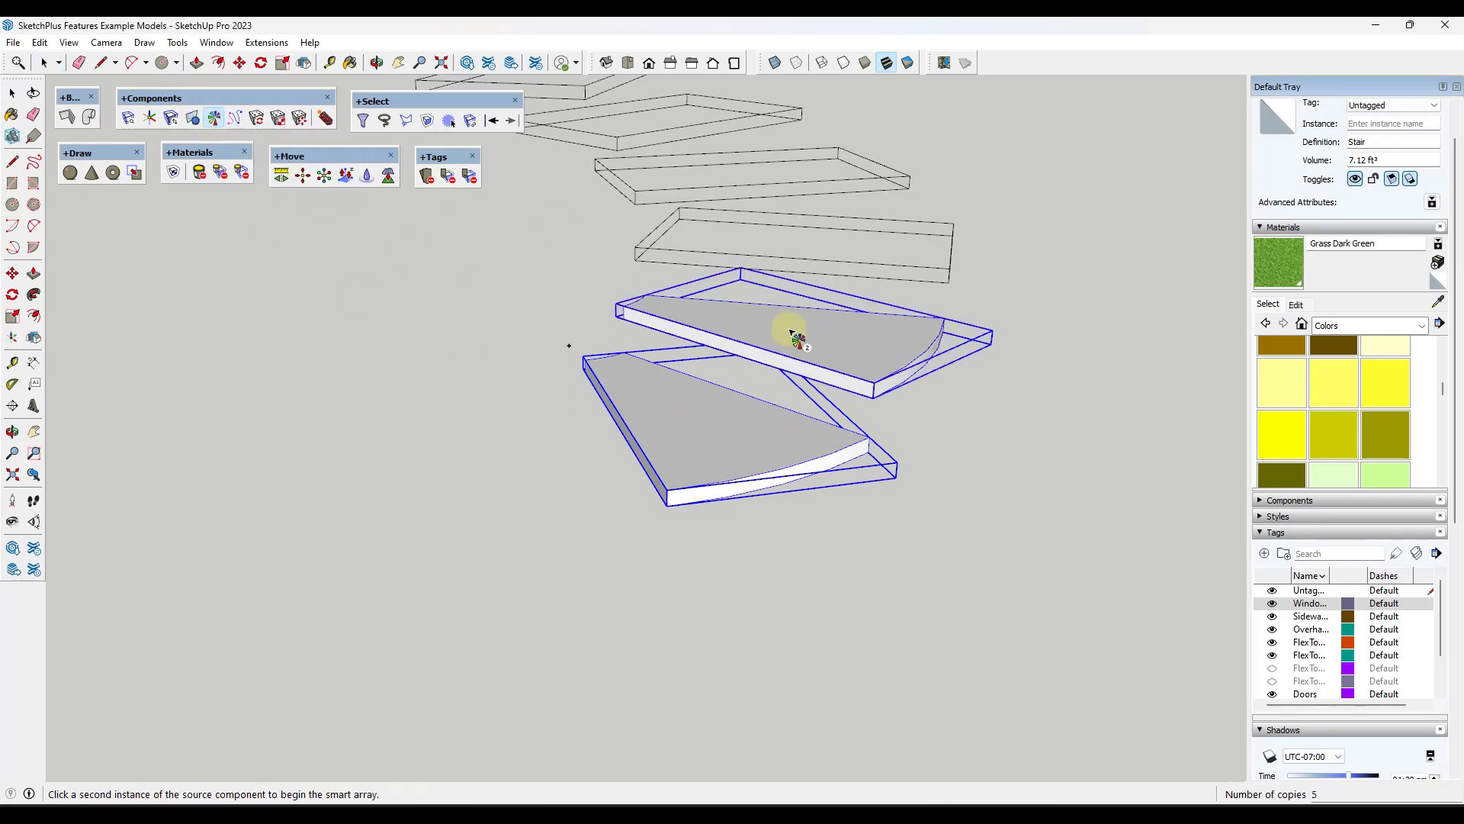
pyautogui.scroll(-5, 794, 336)
pyautogui.click(794, 329)
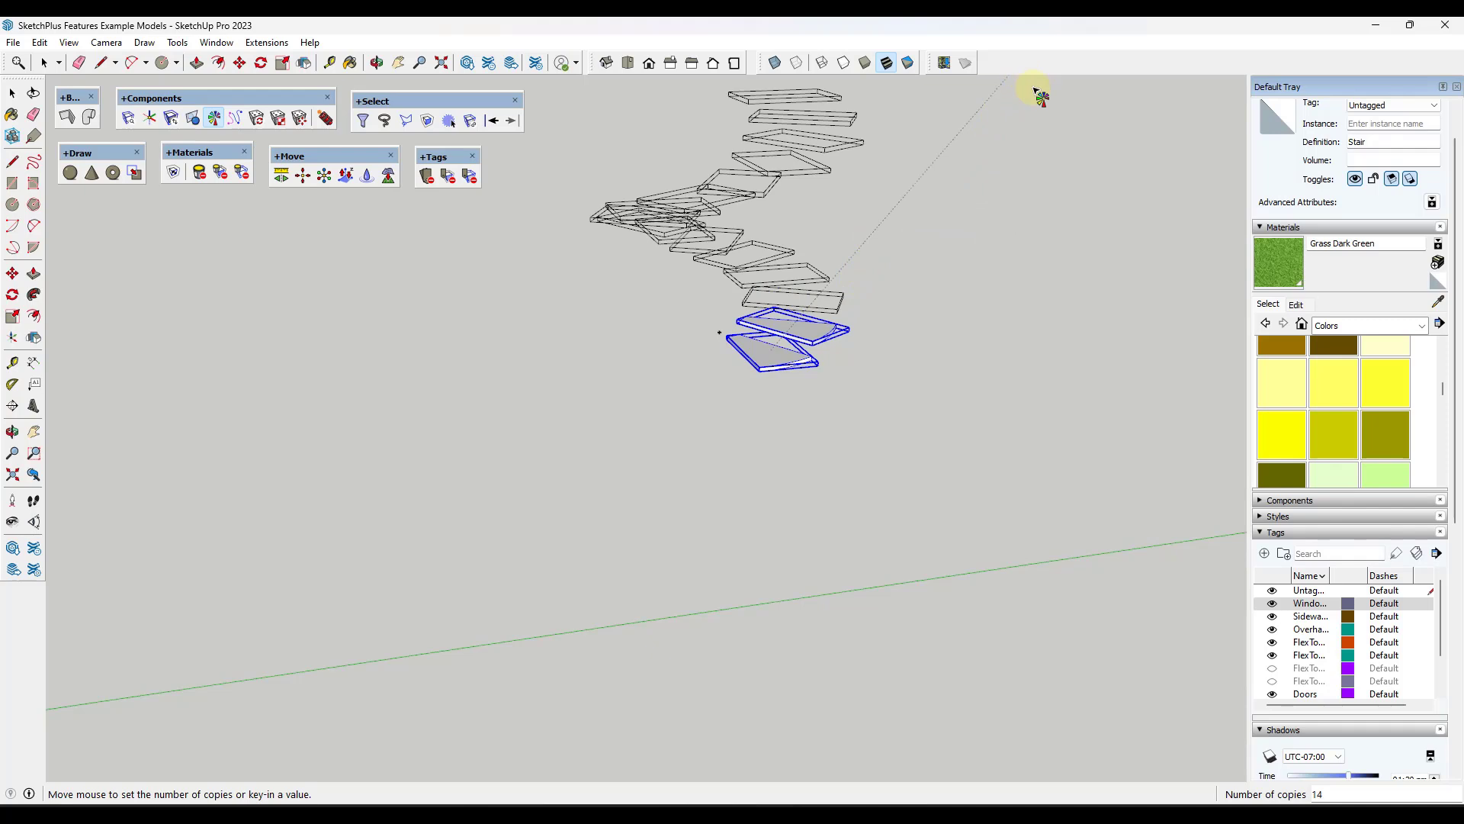
pyautogui.keyDown('shift'); pyautogui.moveTo(1034, 106); pyautogui.dragTo(992, 364, button='middle'); pyautogui.keyUp('shift')
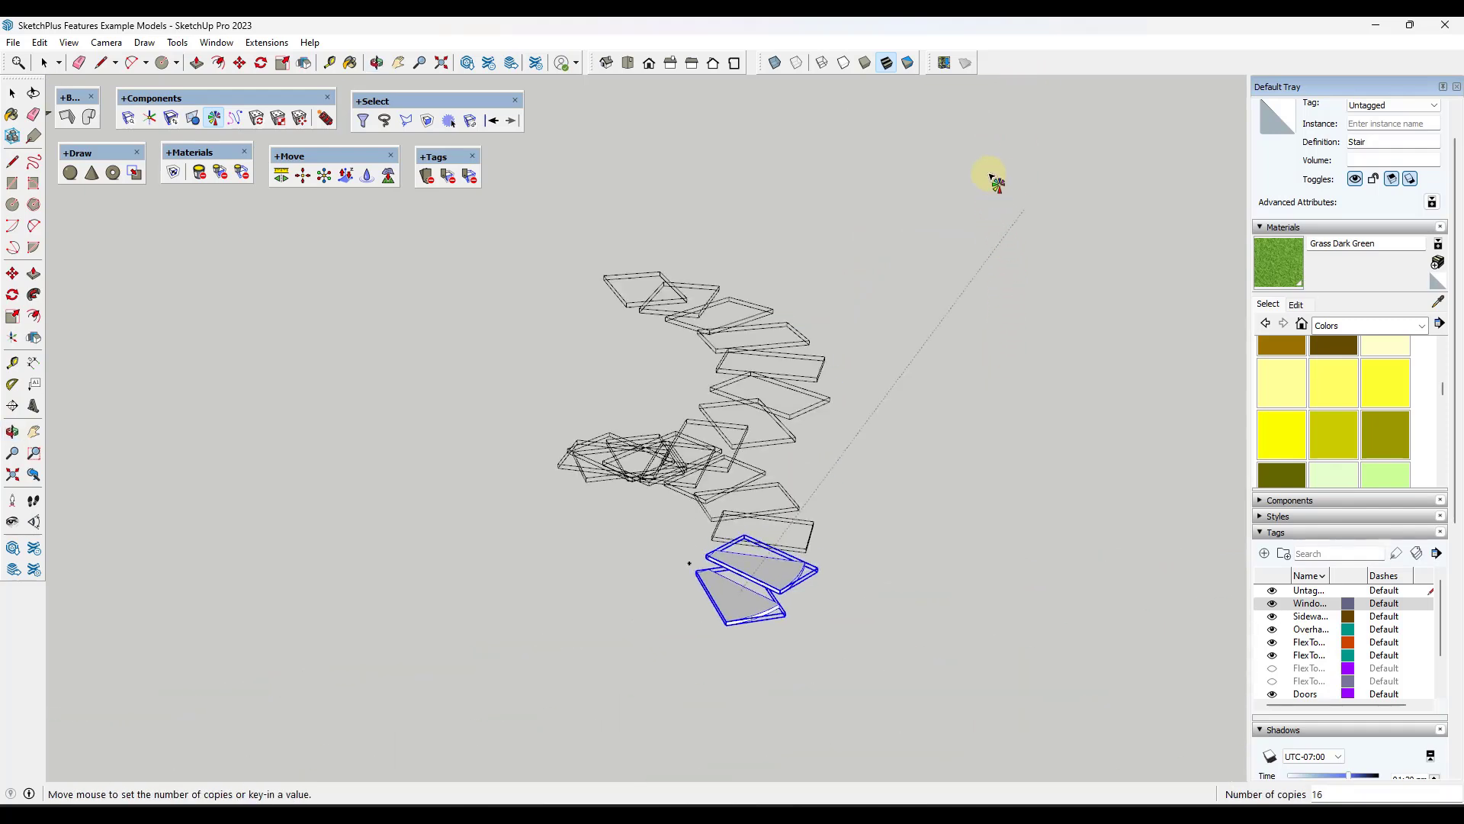
pyautogui.click(1089, 131)
pyautogui.press('o')
pyautogui.moveTo(941, 318); pyautogui.dragTo(767, 510)
pyautogui.moveTo(746, 524); pyautogui.dragTo(702, 597)
pyautogui.press('space')
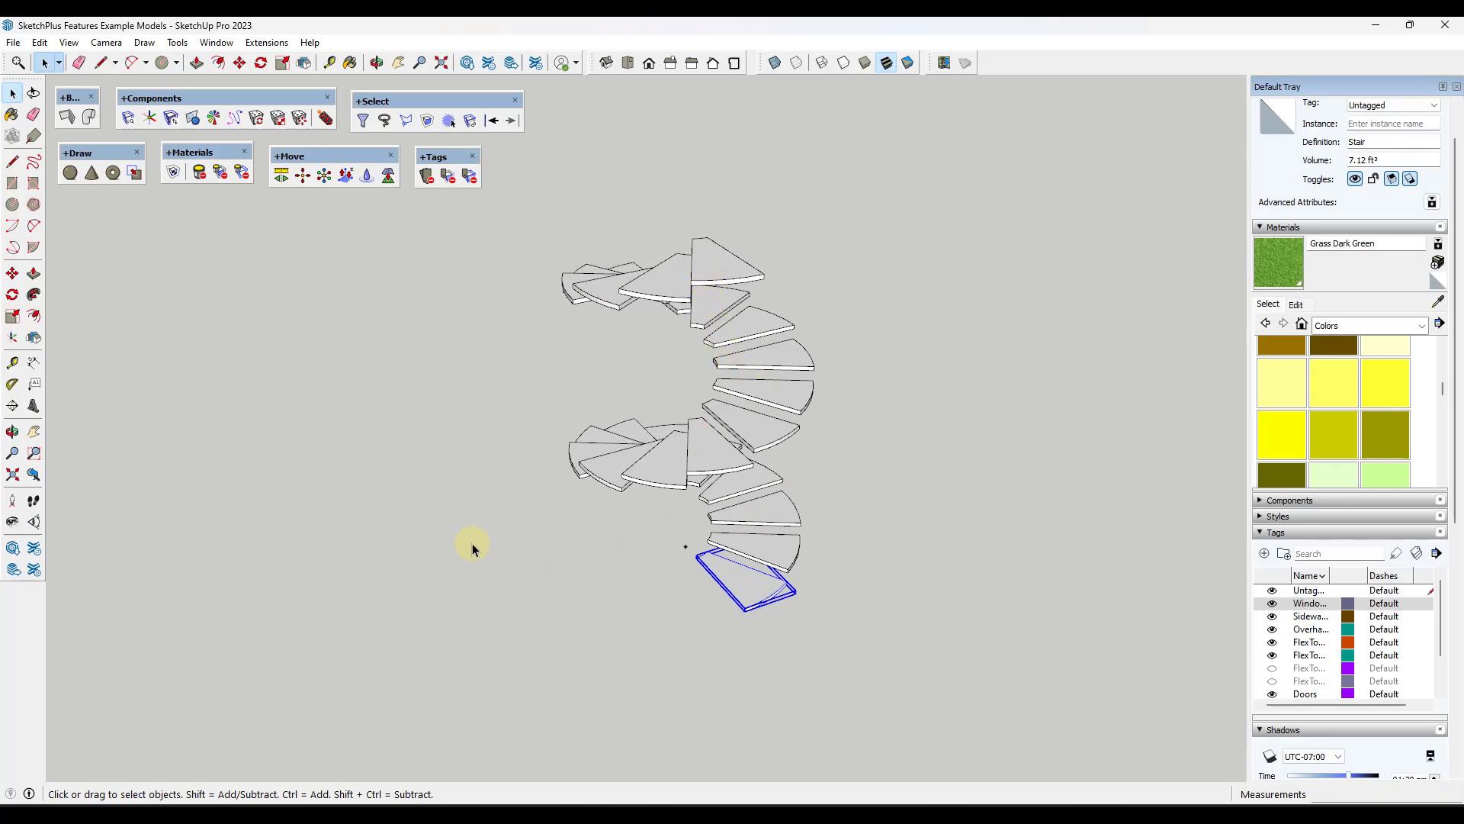
pyautogui.moveTo(472, 548)
pyautogui.mouseDown(button='middle')
pyautogui.moveTo(763, 526)
pyautogui.moveTo(589, 480)
pyautogui.moveTo(504, 412)
pyautogui.moveTo(493, 546)
pyautogui.mouseUp(button='middle')
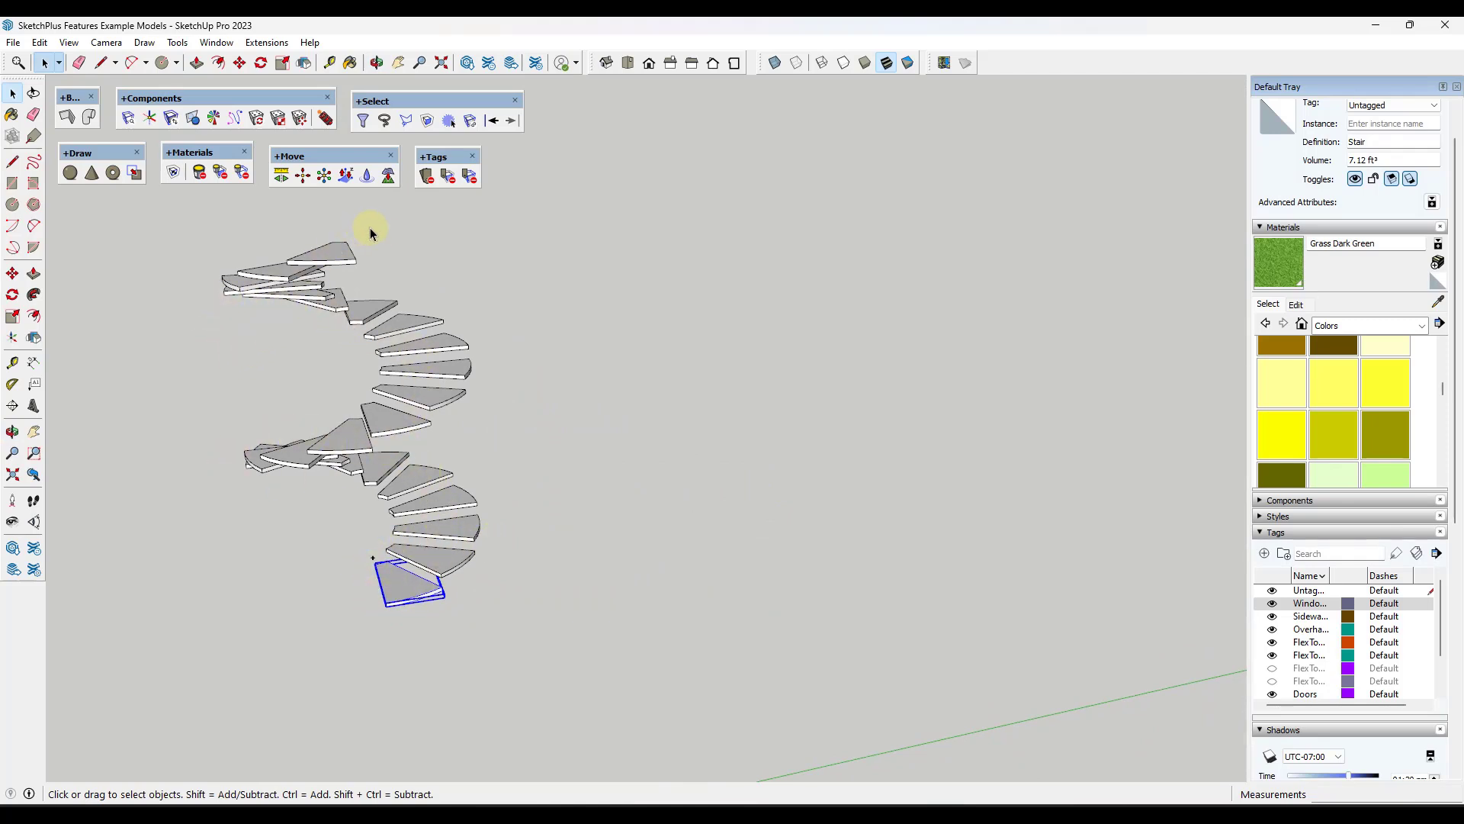
# Draw a tread rectangle on the ground beside the spiral staircase
pyautogui.scroll(-2, 568, 519)
pyautogui.scroll(3, 580, 542)
pyautogui.scroll(-3, 527, 565)
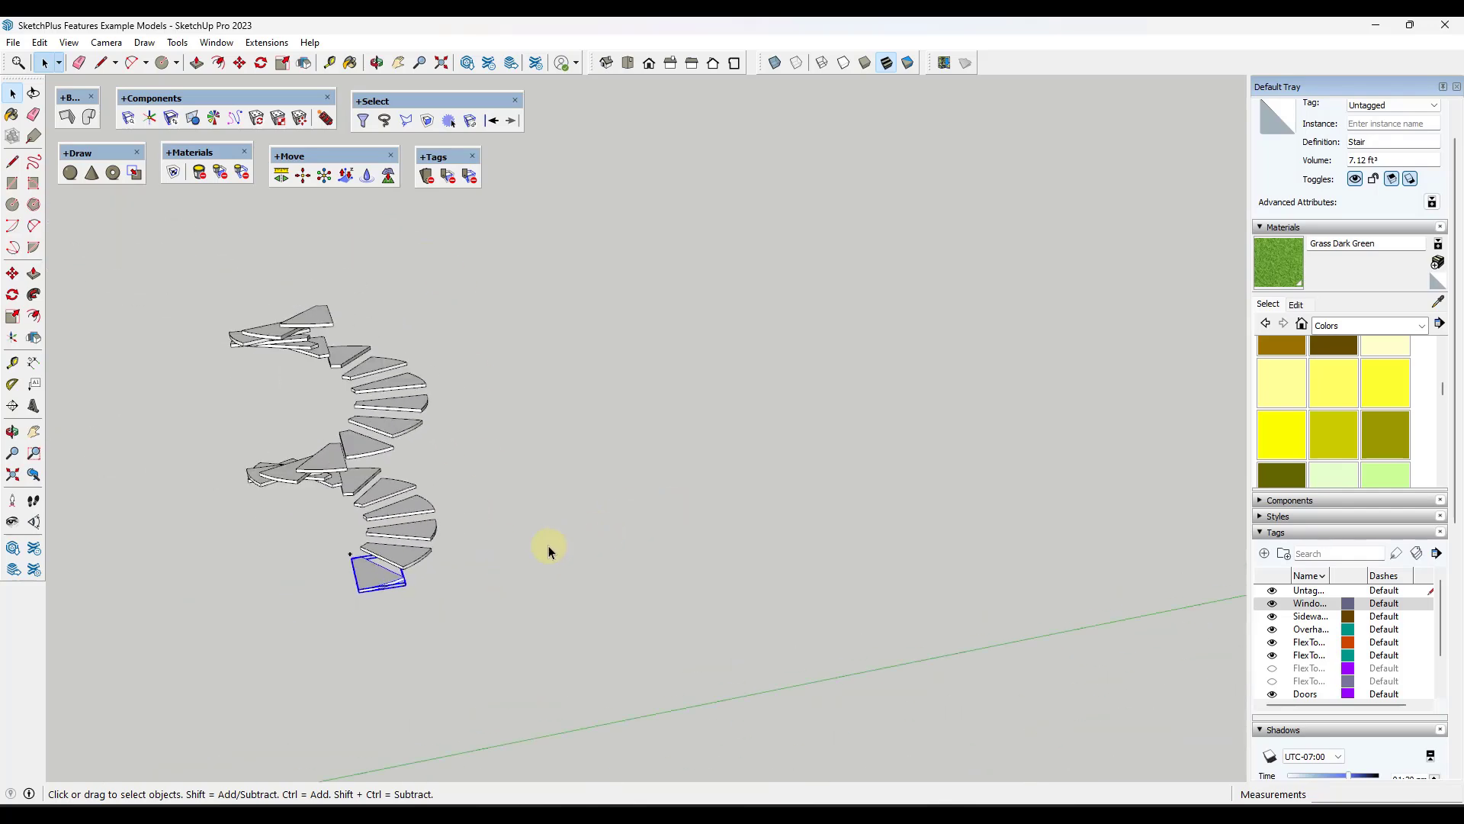
pyautogui.scroll(1, 519, 553)
pyautogui.moveTo(497, 558); pyautogui.dragTo(606, 533, button='middle')
pyautogui.press('r')
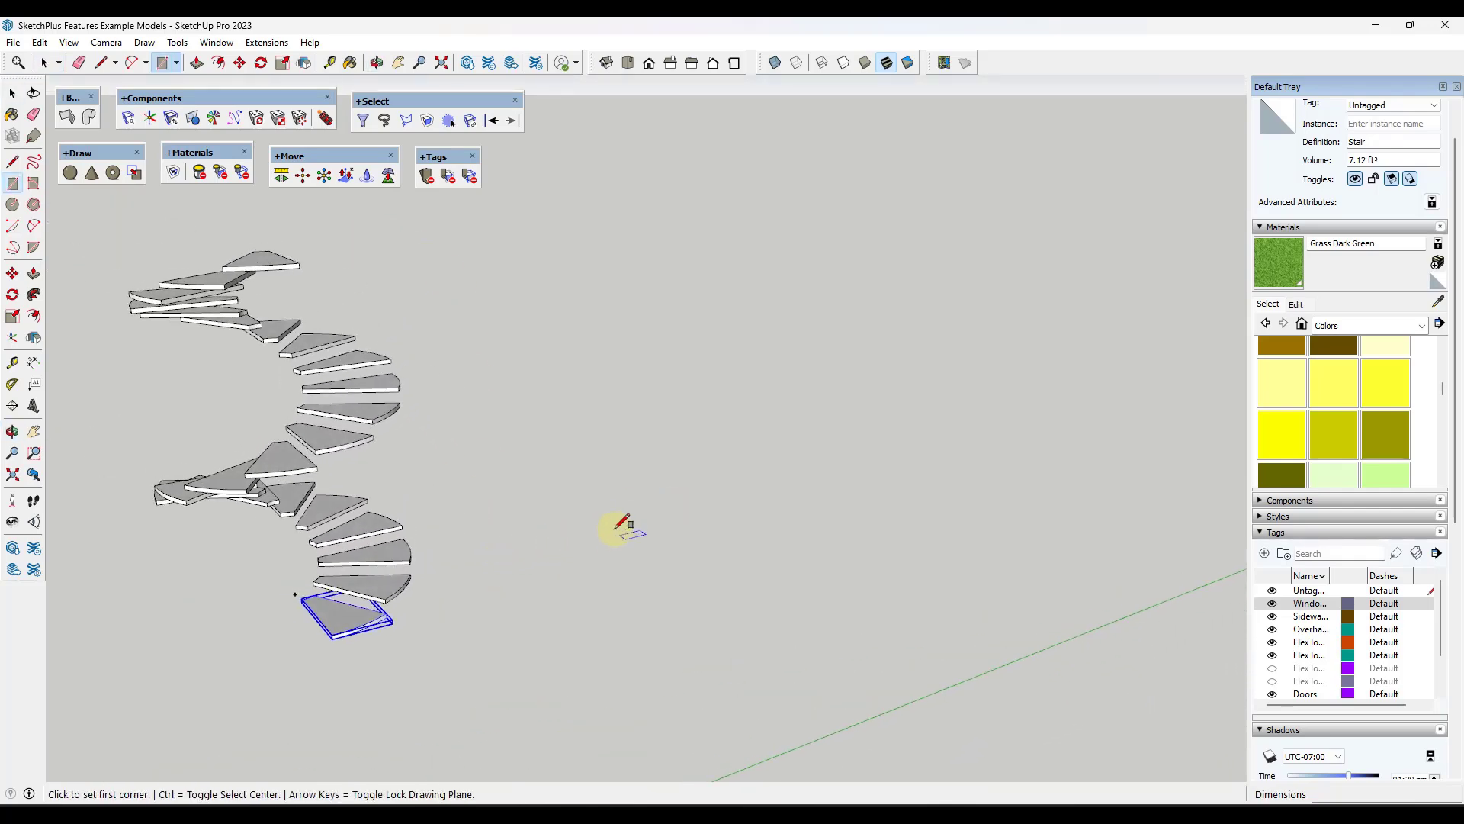
pyautogui.click(615, 525)
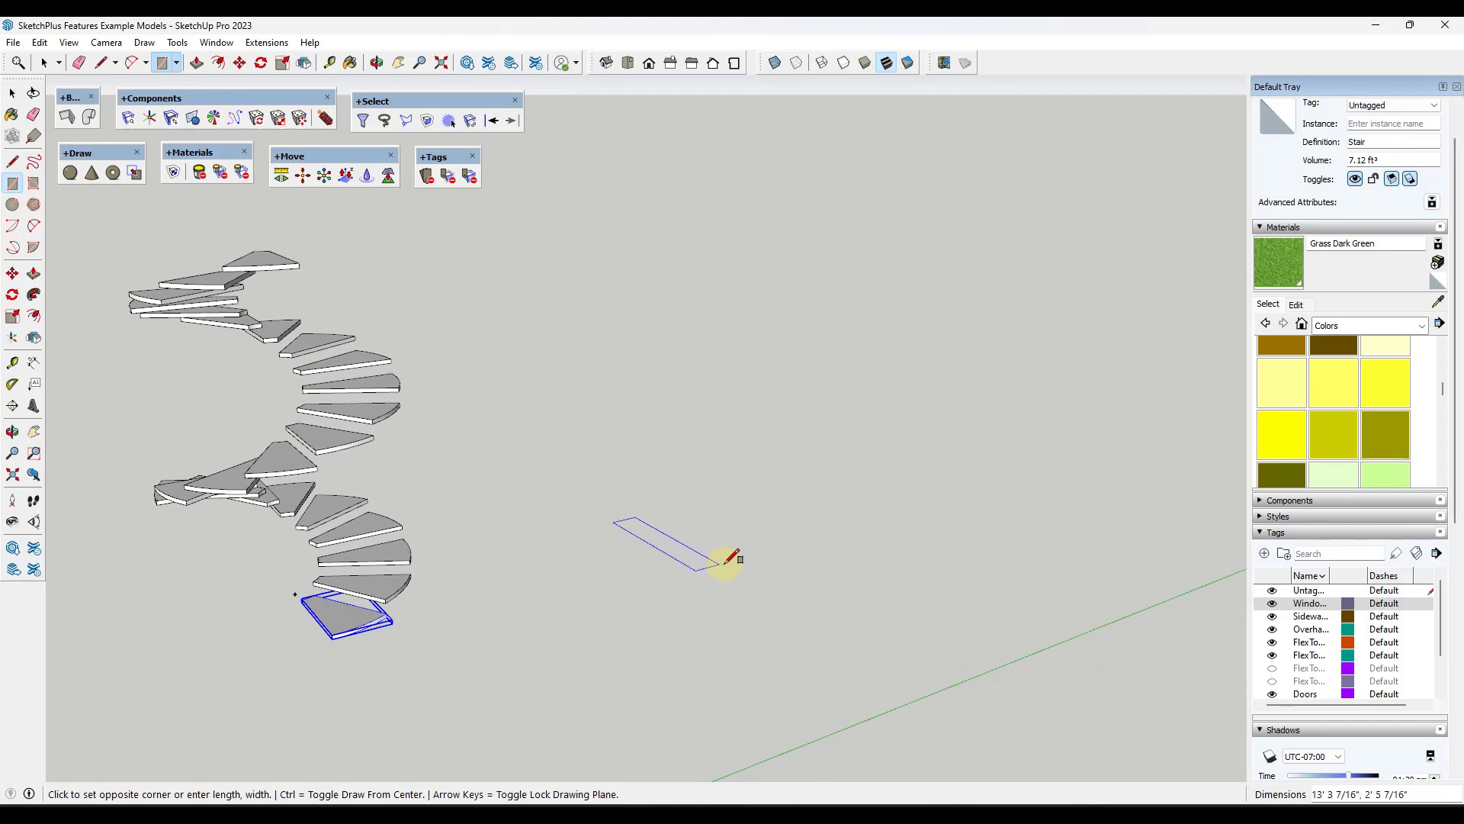
pyautogui.click(728, 557)
pyautogui.press('space')
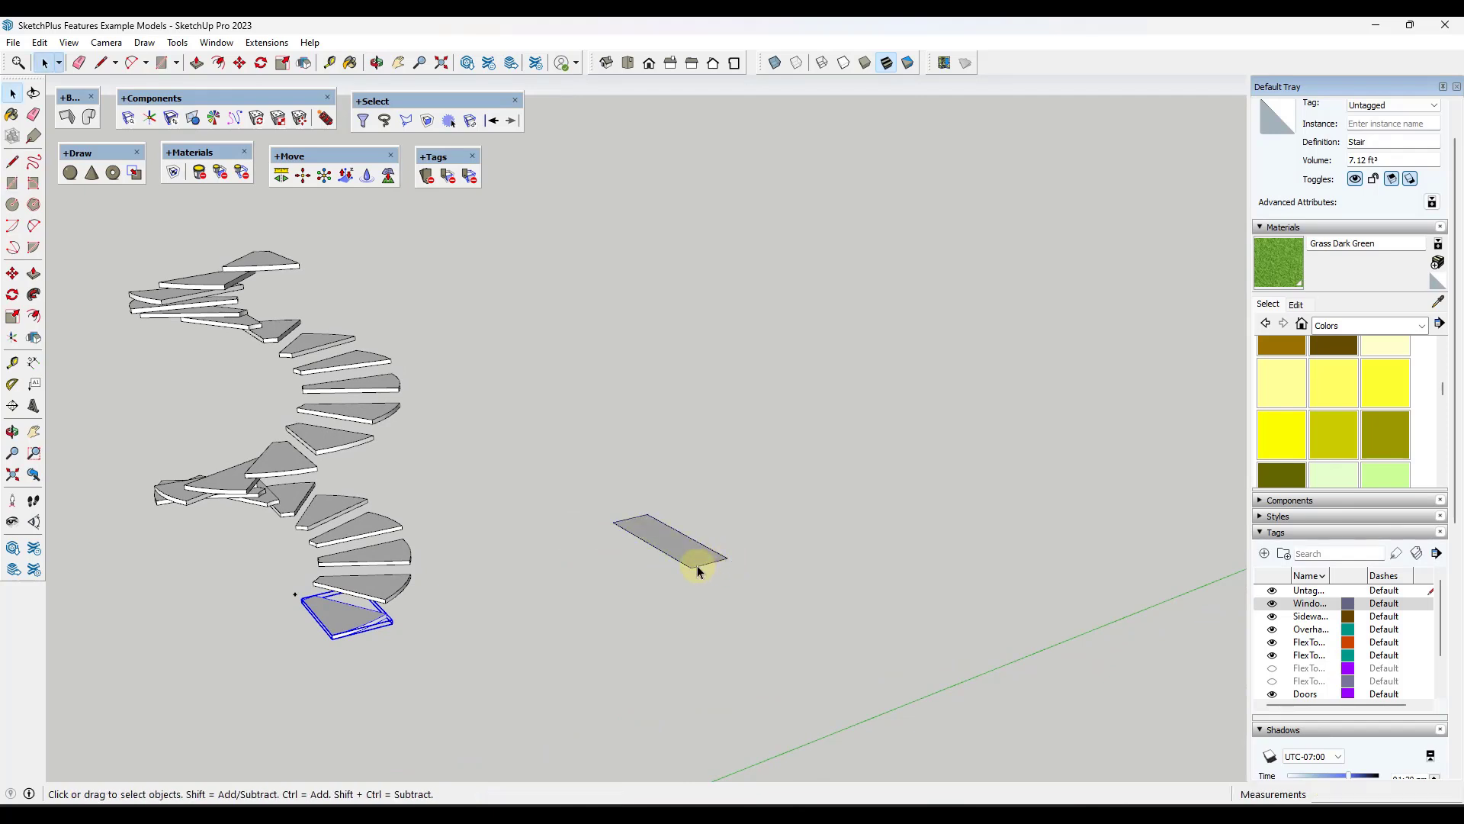
# Push/Pull the rectangle into a step block and make it a component named 'Step'
pyautogui.click(699, 565)
pyautogui.press('p')
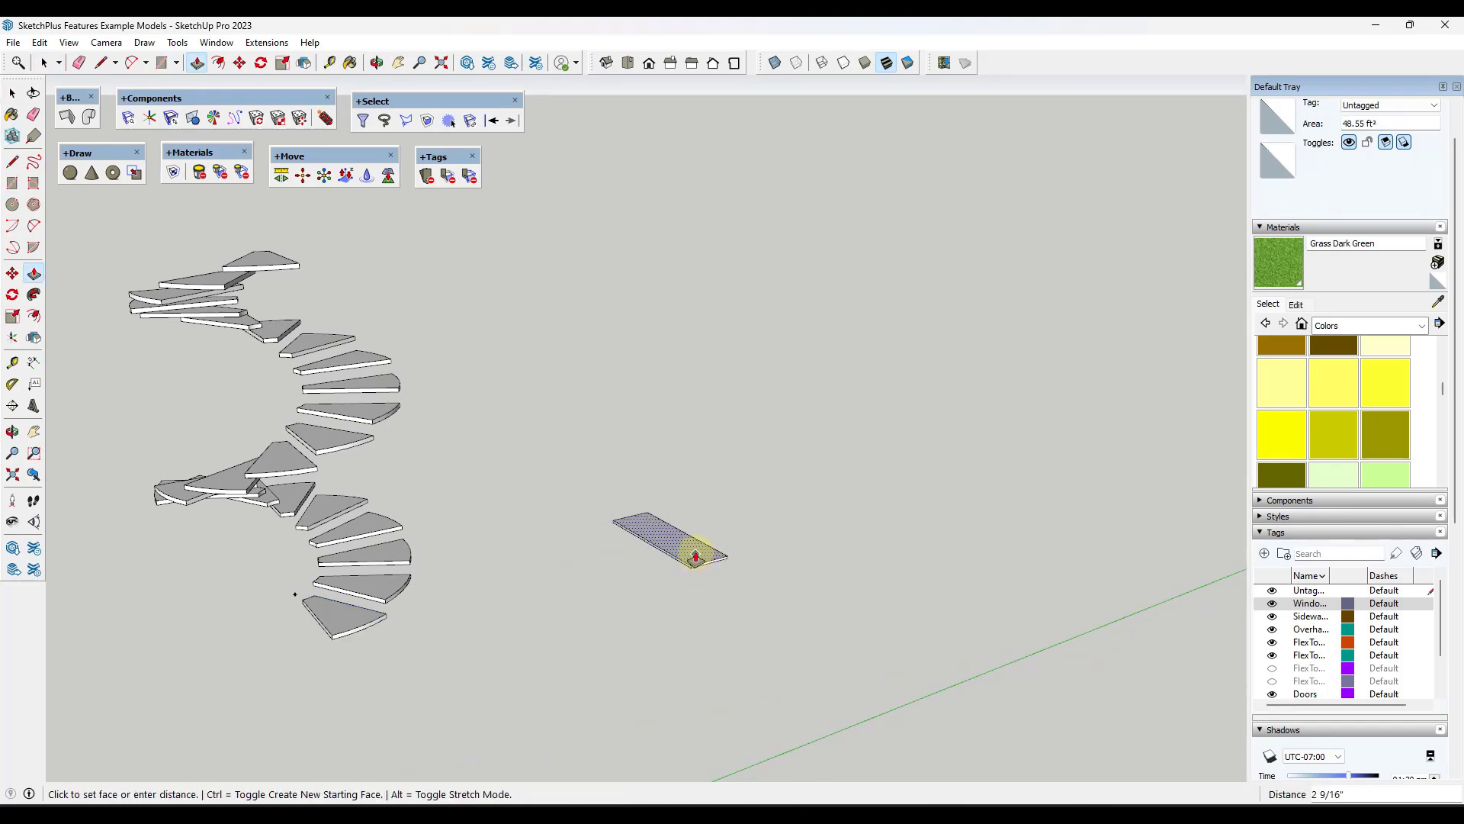
pyautogui.click(697, 556)
pyautogui.press('space')
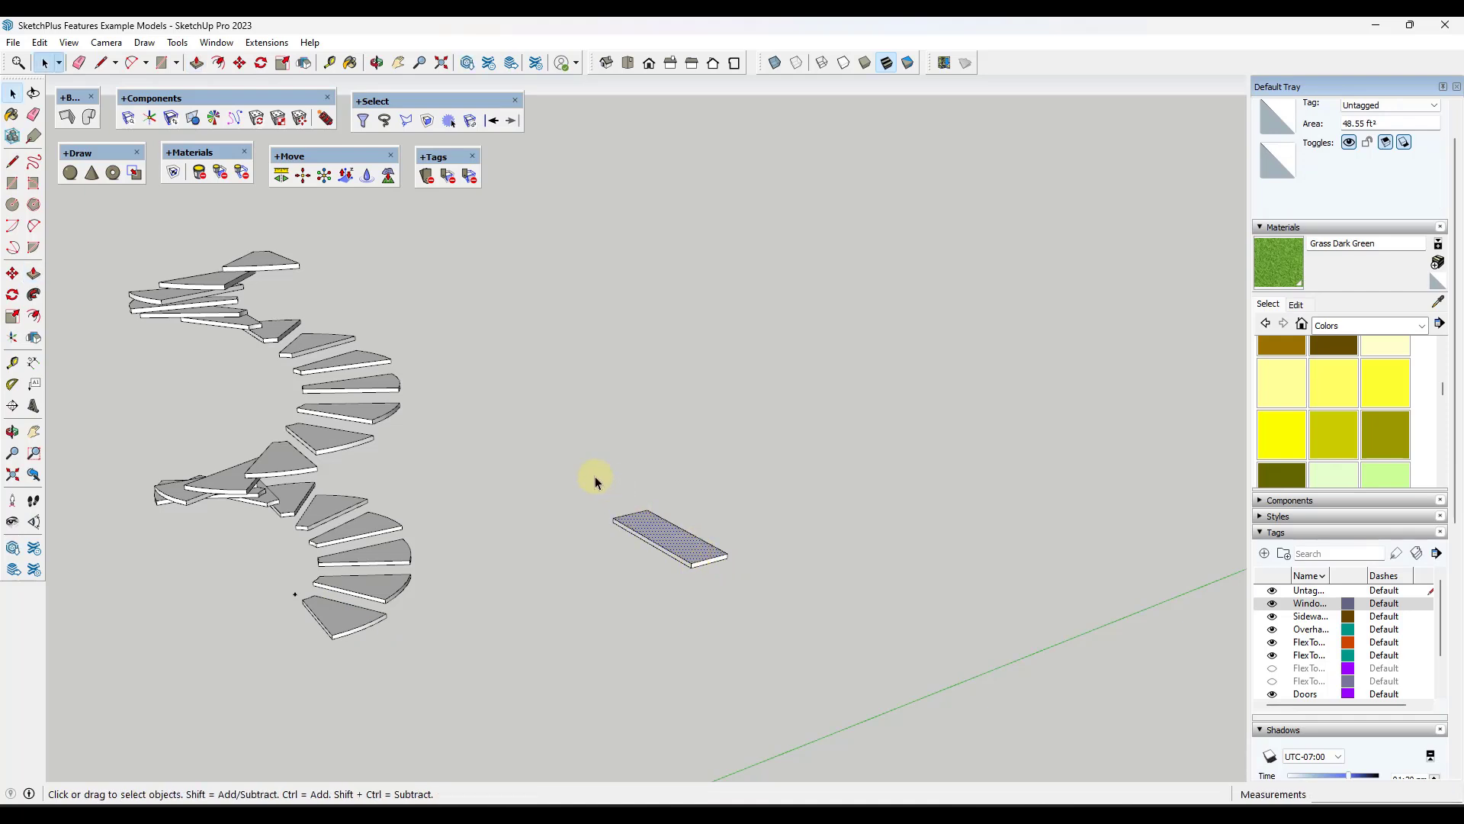
pyautogui.rightClick(679, 551)
pyautogui.click(757, 315)
pyautogui.write('s')
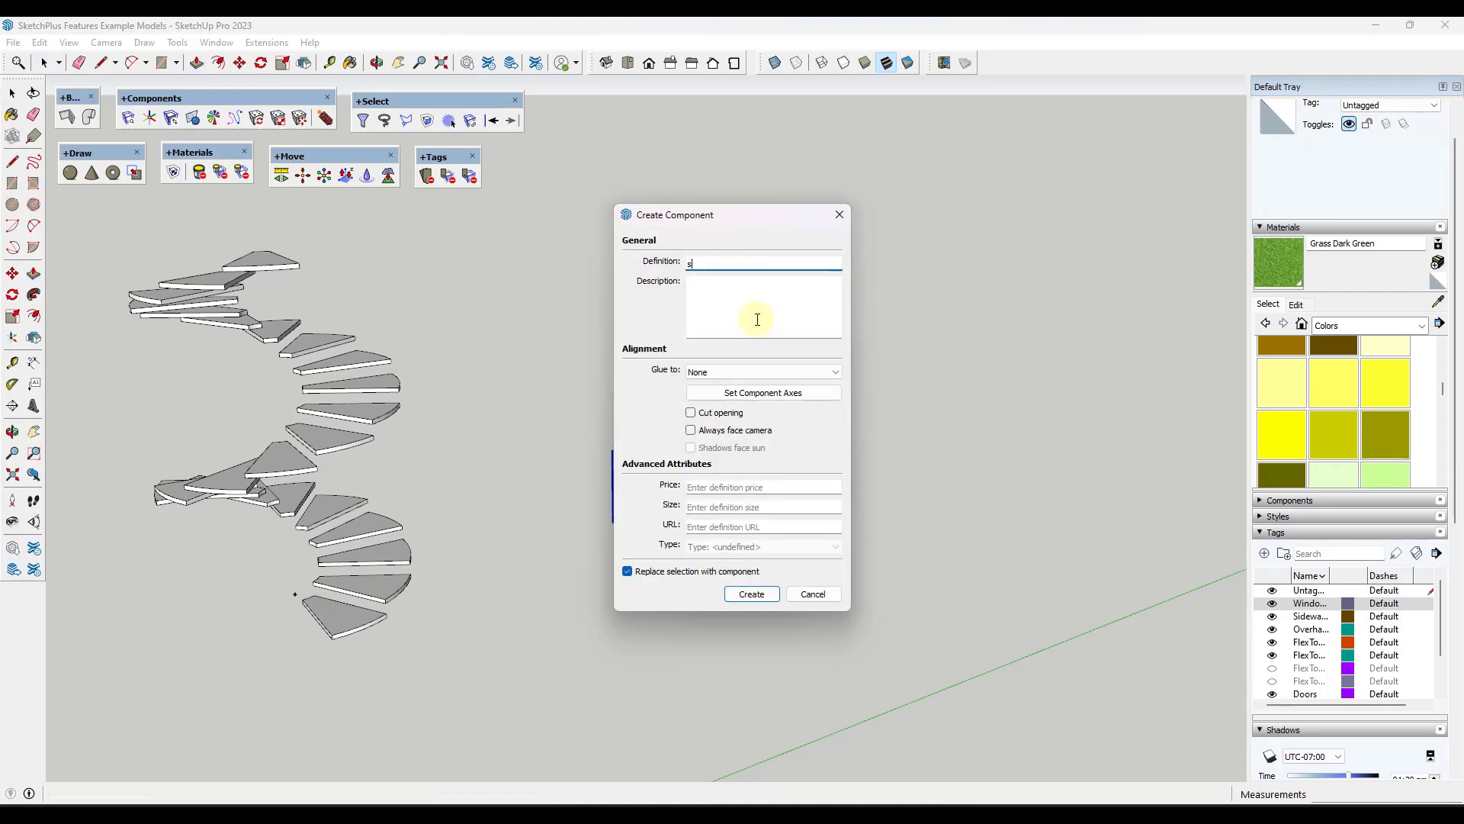
pyautogui.write('tep')
pyautogui.press('Return')
# Place a copy of the Step component directly above the original
pyautogui.press('m')
pyautogui.scroll(3, 726, 575)
pyautogui.keyDown('ctrl'); pyautogui.click(738, 542); pyautogui.keyUp('ctrl')
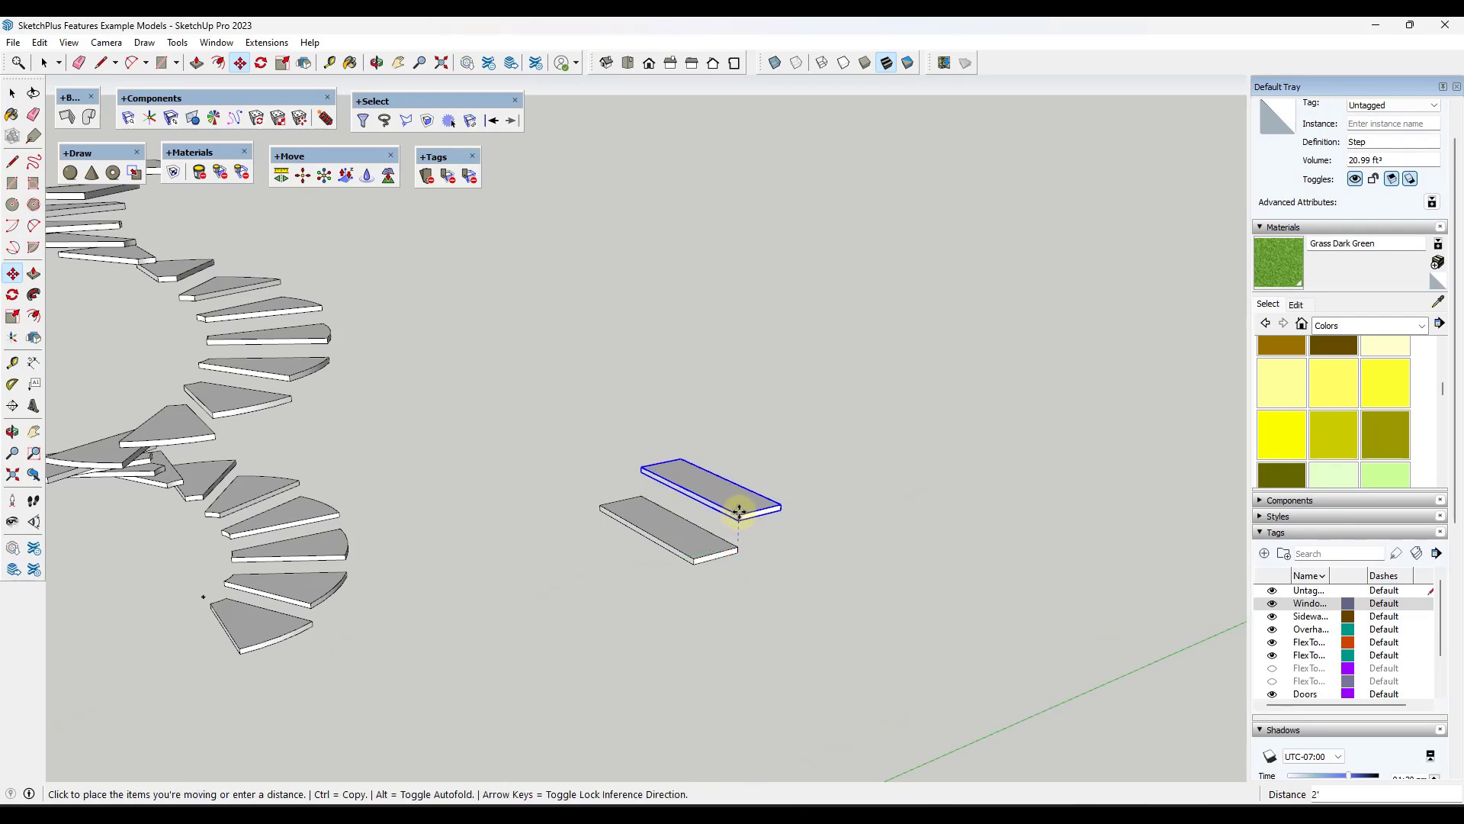
pyautogui.click(739, 507)
pyautogui.press('space')
pyautogui.scroll(-3, 580, 495)
pyautogui.scroll(2, 703, 516)
pyautogui.moveTo(702, 516); pyautogui.dragTo(615, 481, button='middle')
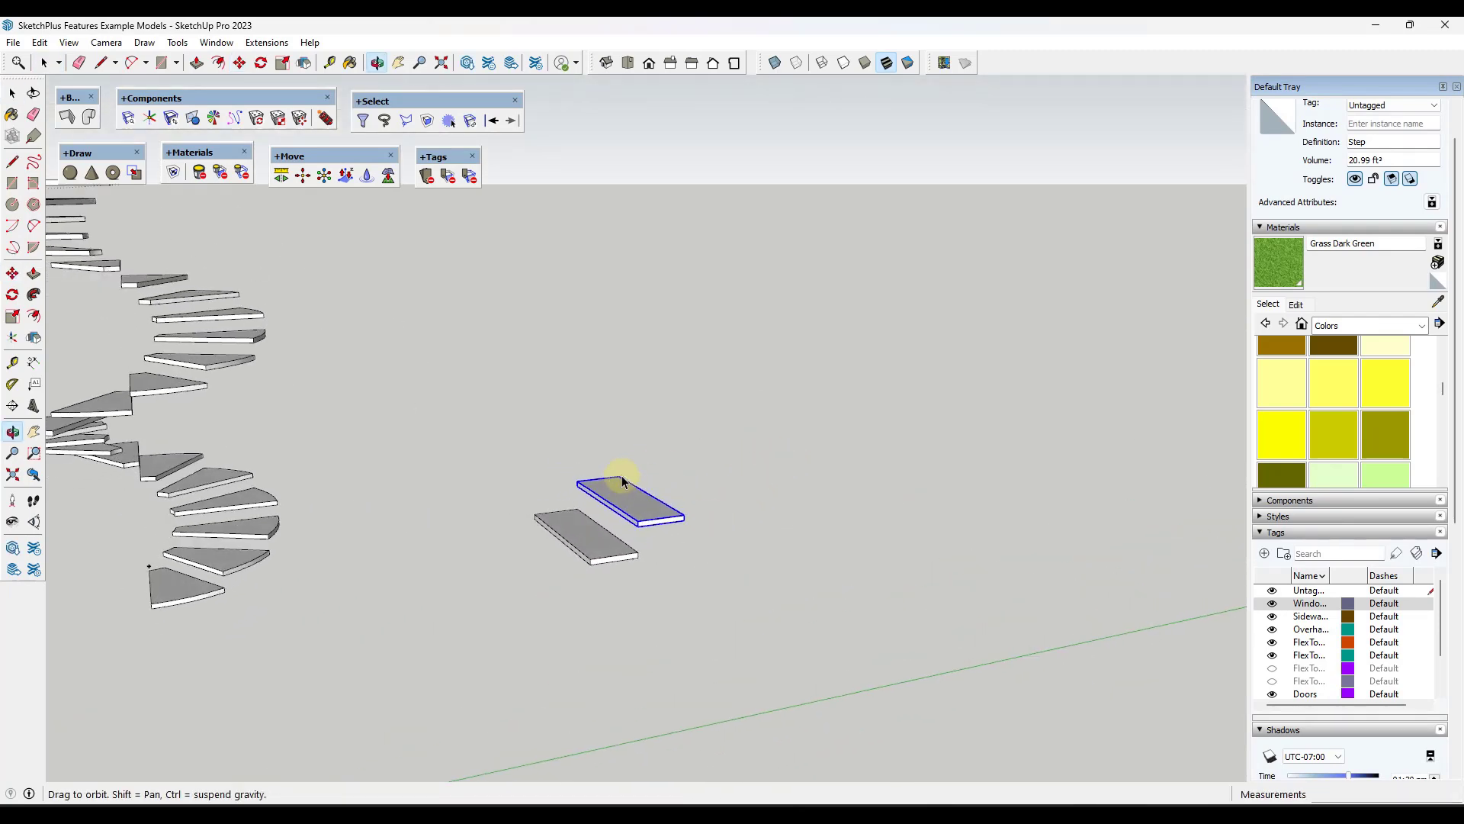
# Smart-array the lower Step off the upper copy into a straight flight of 9 Steps
pyautogui.click(586, 549)
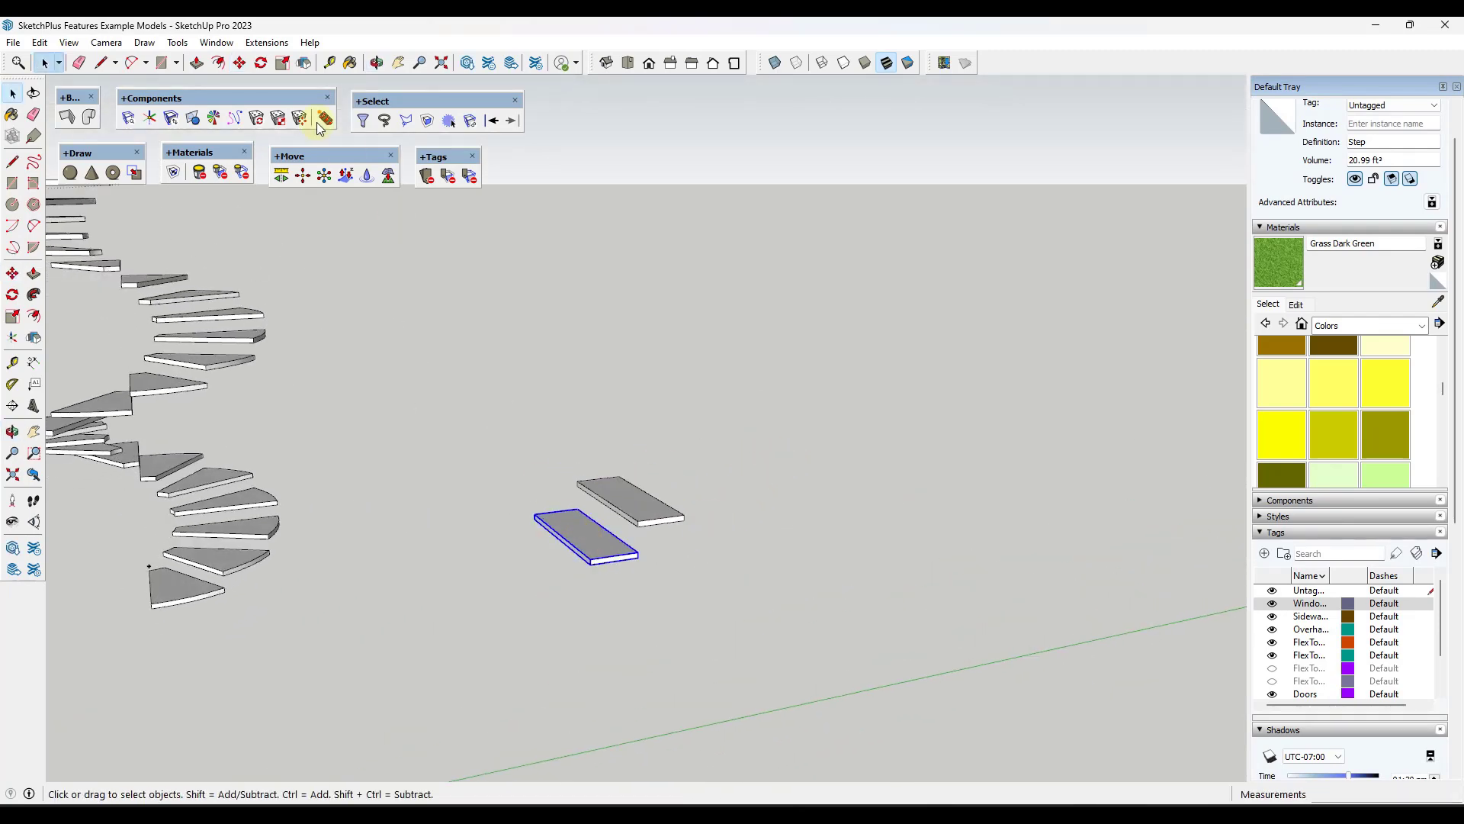
pyautogui.click(215, 119)
pyautogui.click(632, 514)
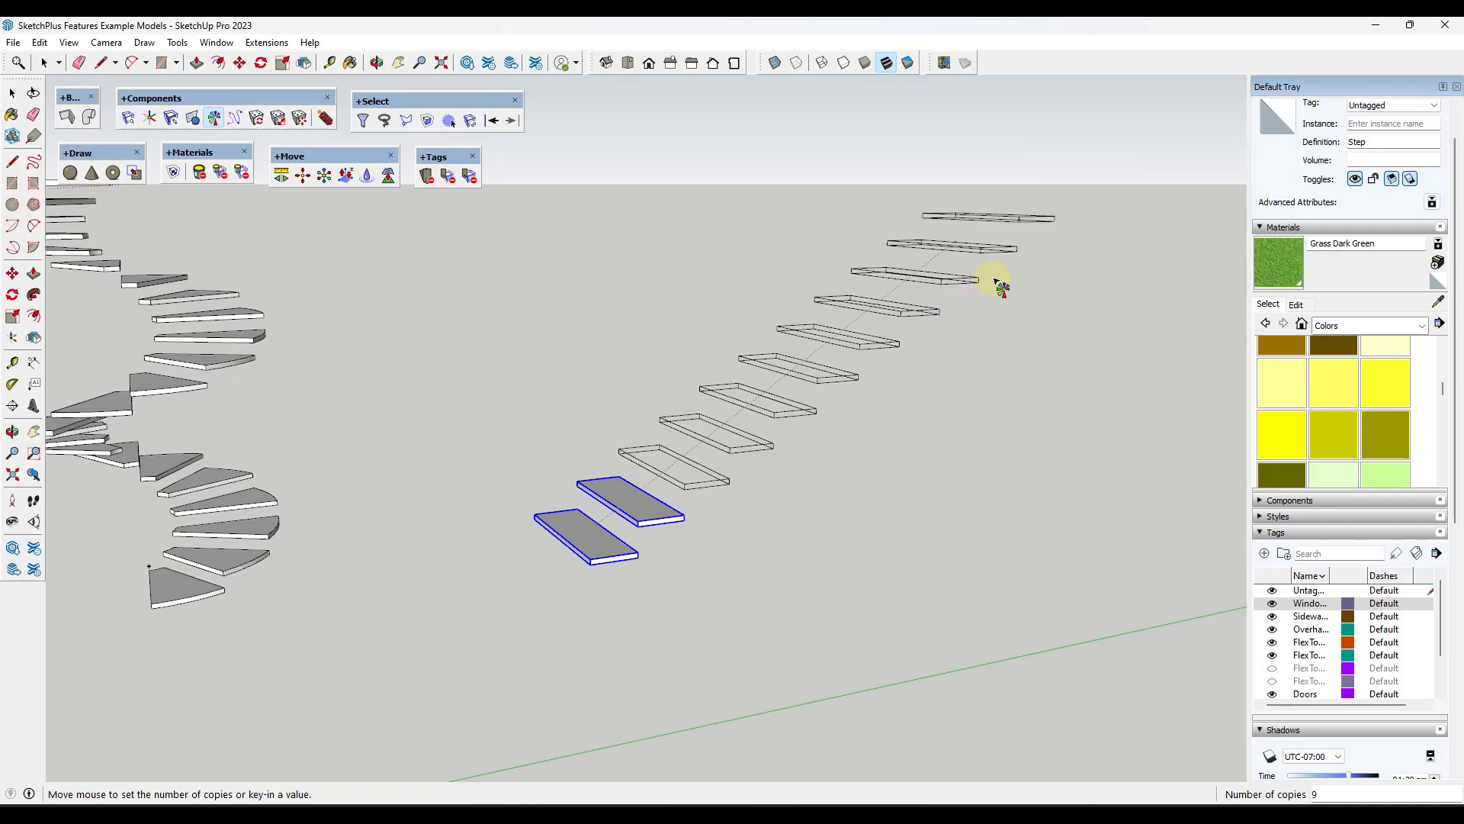
pyautogui.click(1001, 288)
pyautogui.moveTo(925, 350); pyautogui.dragTo(852, 338, button='middle')
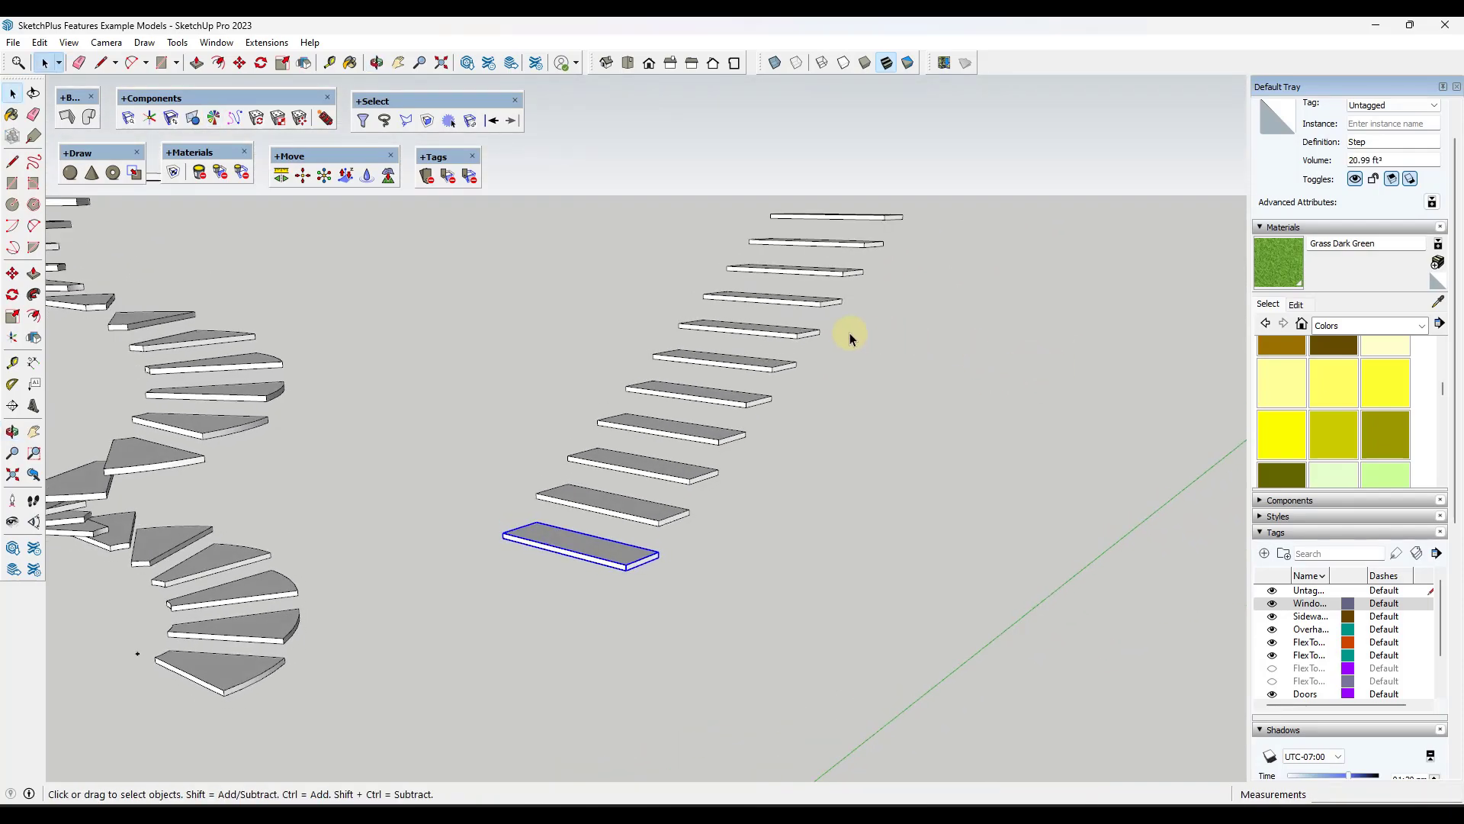